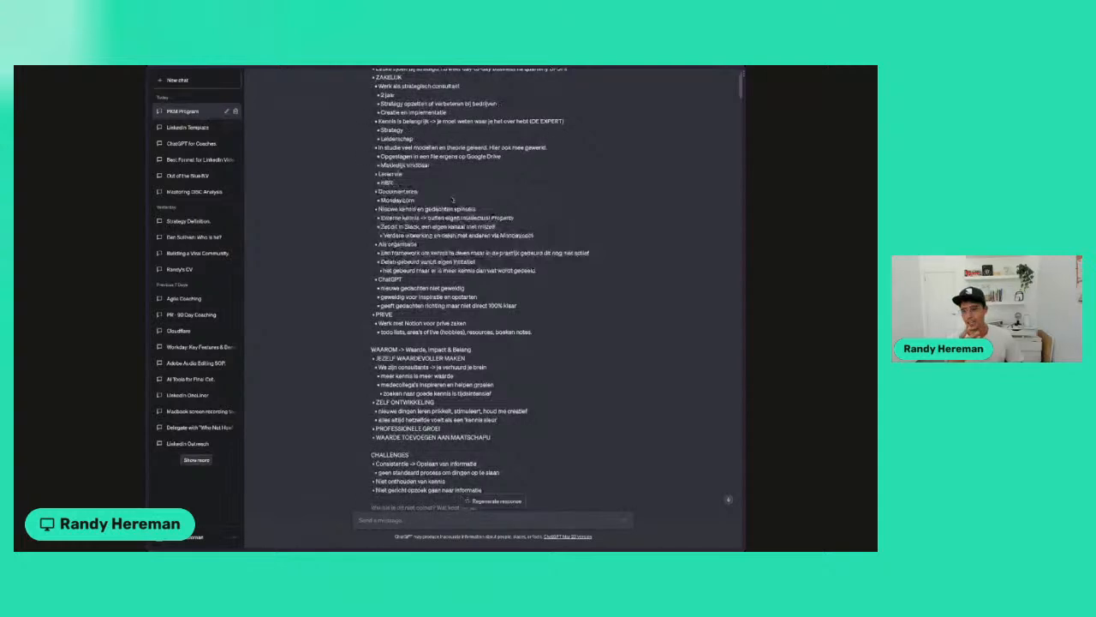
# - Review the Dutch interview notes and the persona generated from them, including background, goals, challenges and pain points
pyautogui.scroll(10, 453, 199)
pyautogui.scroll(-7, 453, 200)
pyautogui.scroll(8, 453, 199)
pyautogui.scroll(3, 453, 200)
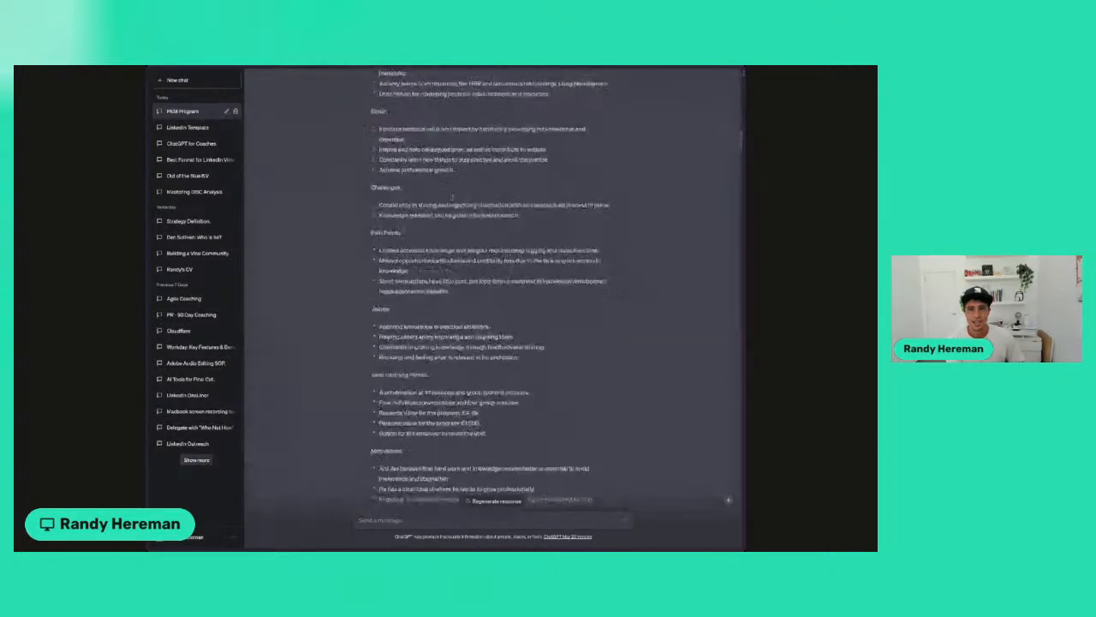
pyautogui.scroll(2, 453, 200)
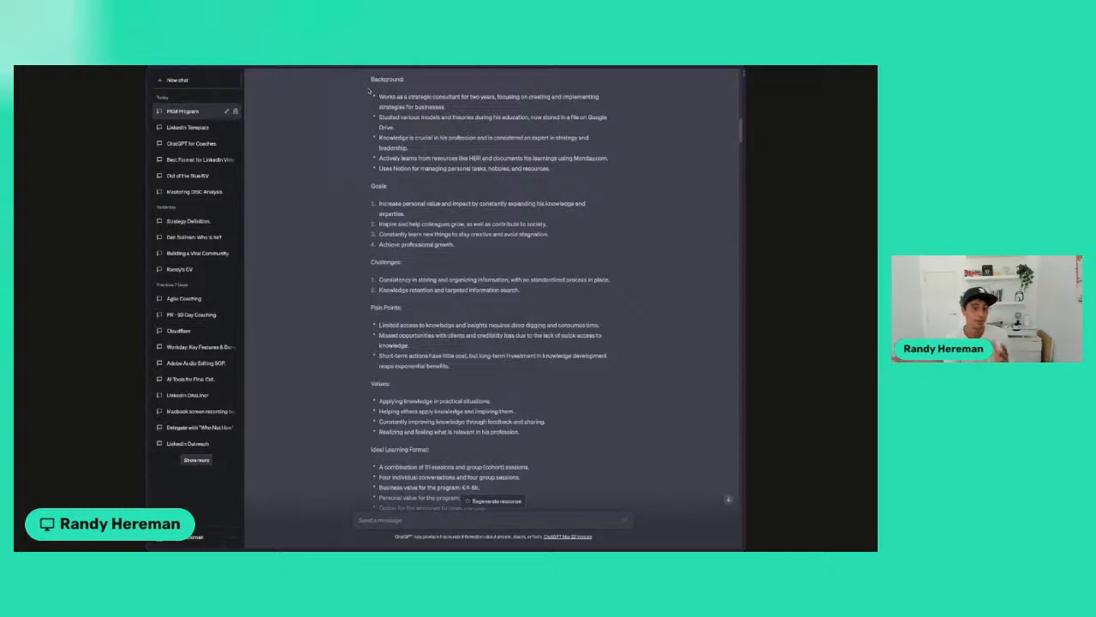
# - Skim the other discovery interview notes, generated personas and the added social media manager persona in the conversation
pyautogui.scroll(10, 387, 105)
pyautogui.scroll(-15, 444, 174)
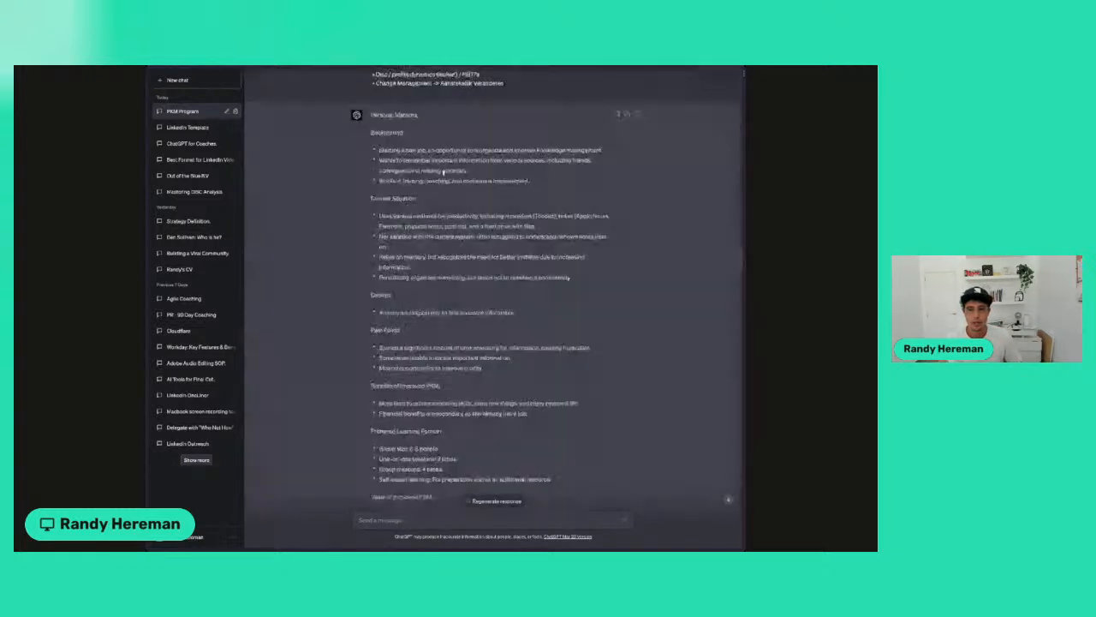
pyautogui.scroll(10, 444, 171)
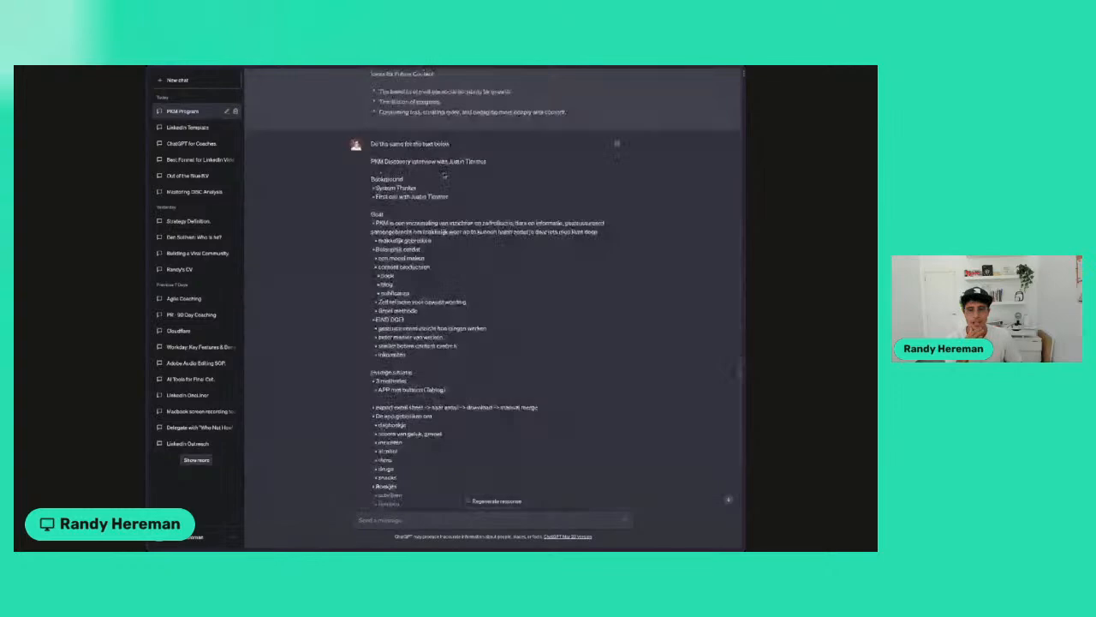
pyautogui.scroll(-15, 443, 174)
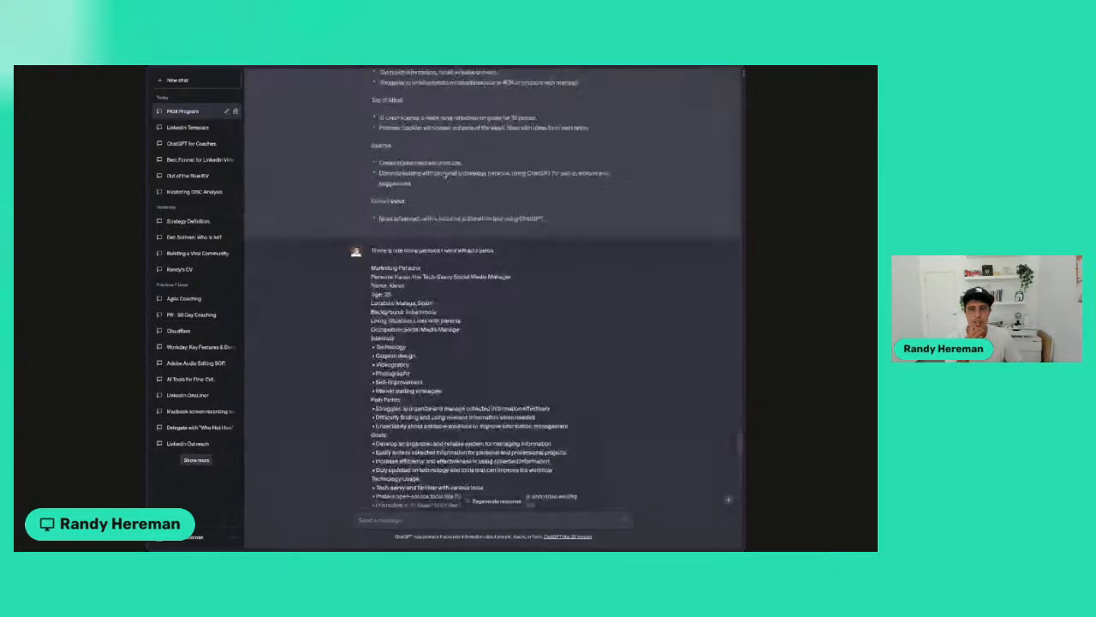
pyautogui.scroll(-15, 444, 175)
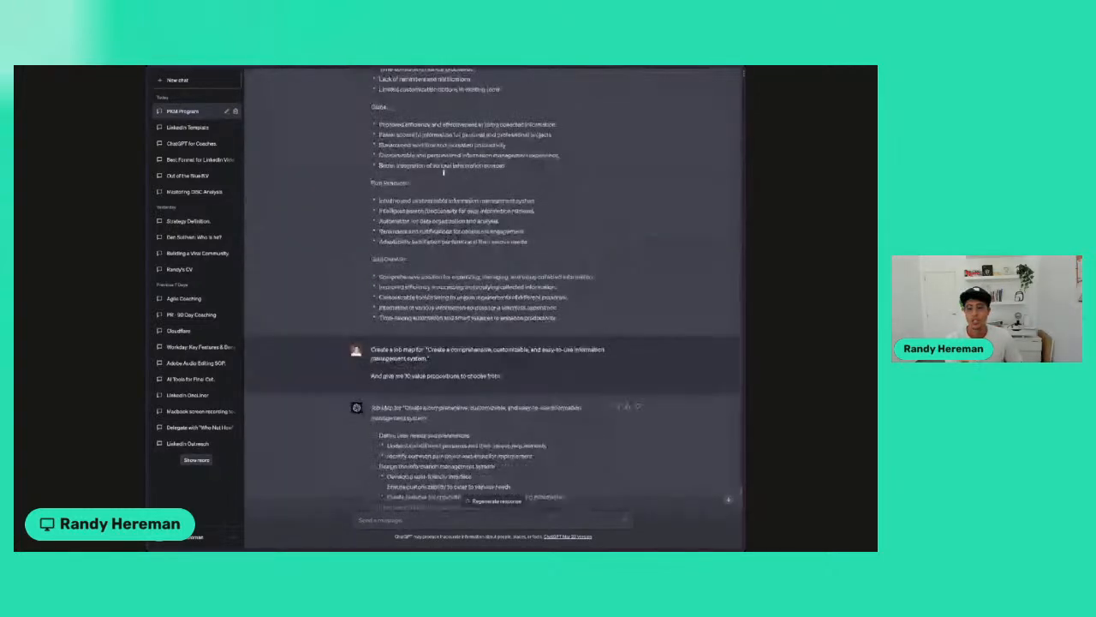
# - Examine the job map for the information management system and the ten value propositions below it
pyautogui.scroll(-5, 445, 175)
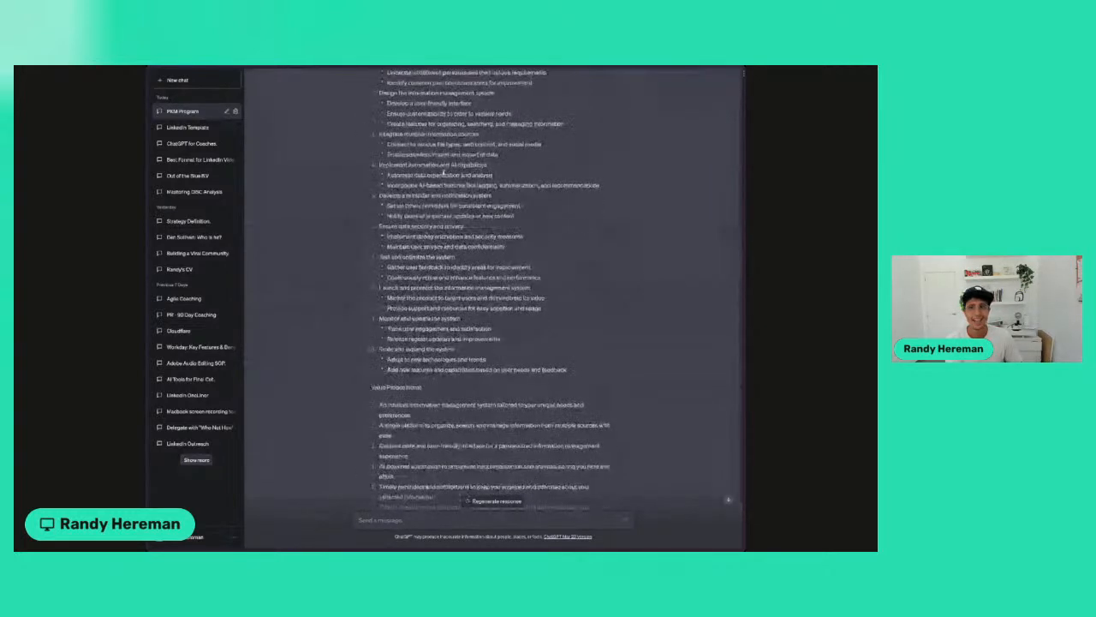
pyautogui.scroll(-2, 444, 174)
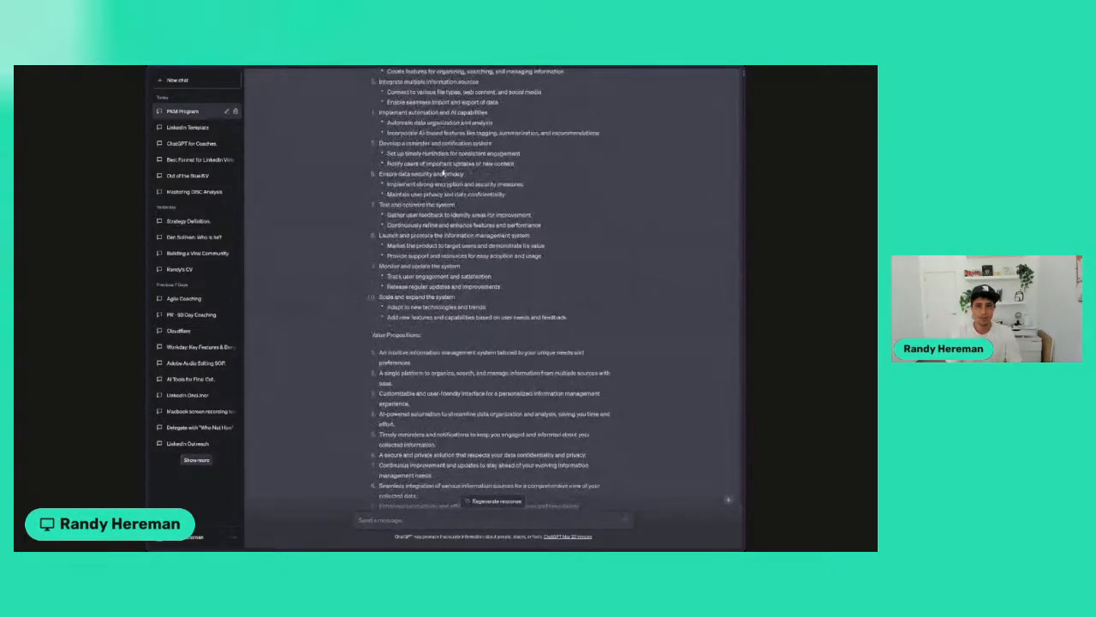
pyautogui.scroll(-2, 443, 174)
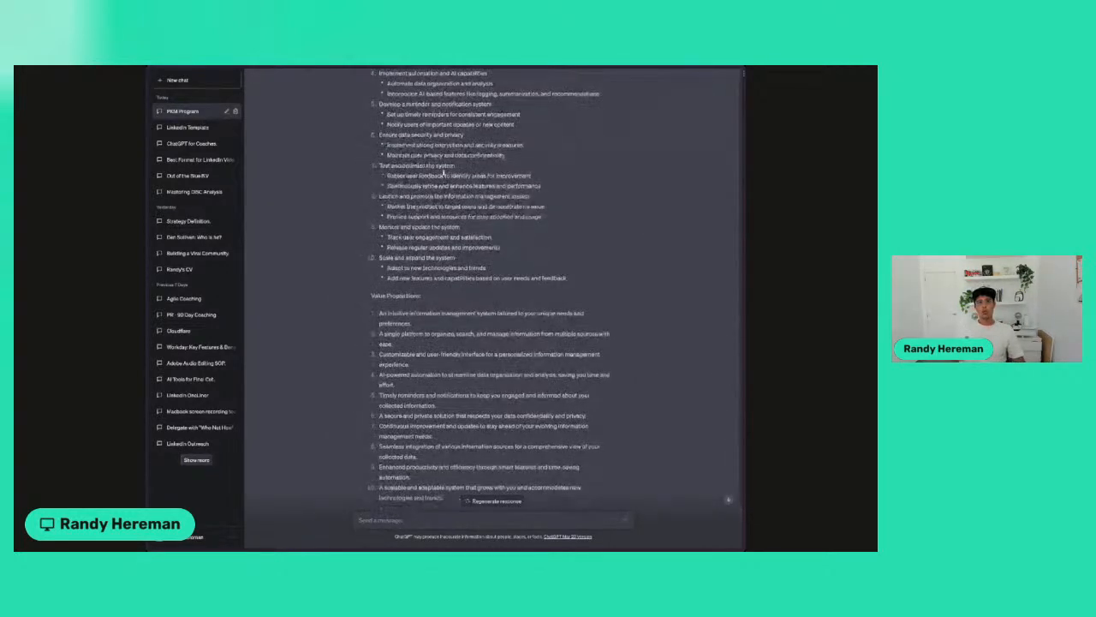
pyautogui.scroll(1, 444, 174)
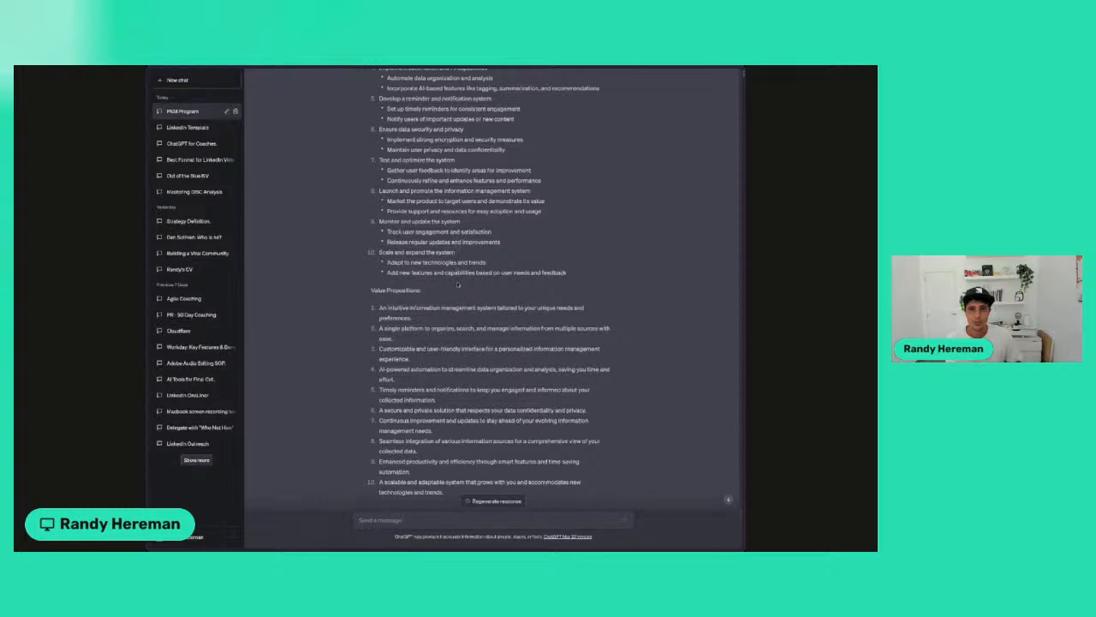
pyautogui.scroll(-1, 457, 285)
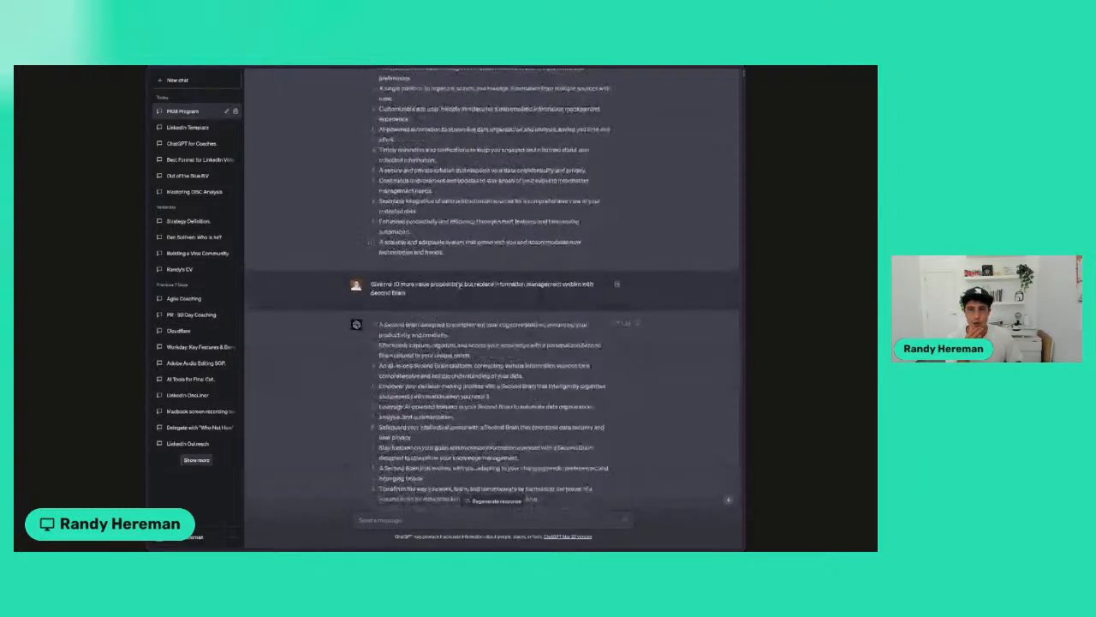
# - Return to the prompt requesting key problems, five CORE JOB options and a Value Proposition Canvas, and examine its answer
pyautogui.scroll(10, 457, 284)
pyautogui.scroll(10, 457, 285)
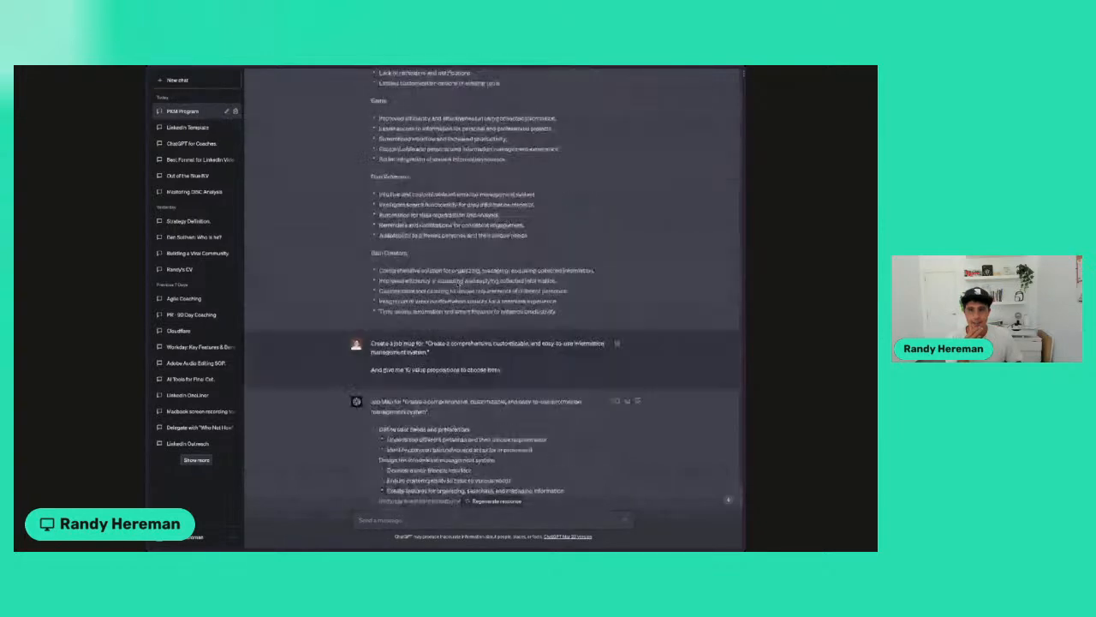
pyautogui.scroll(5, 489, 287)
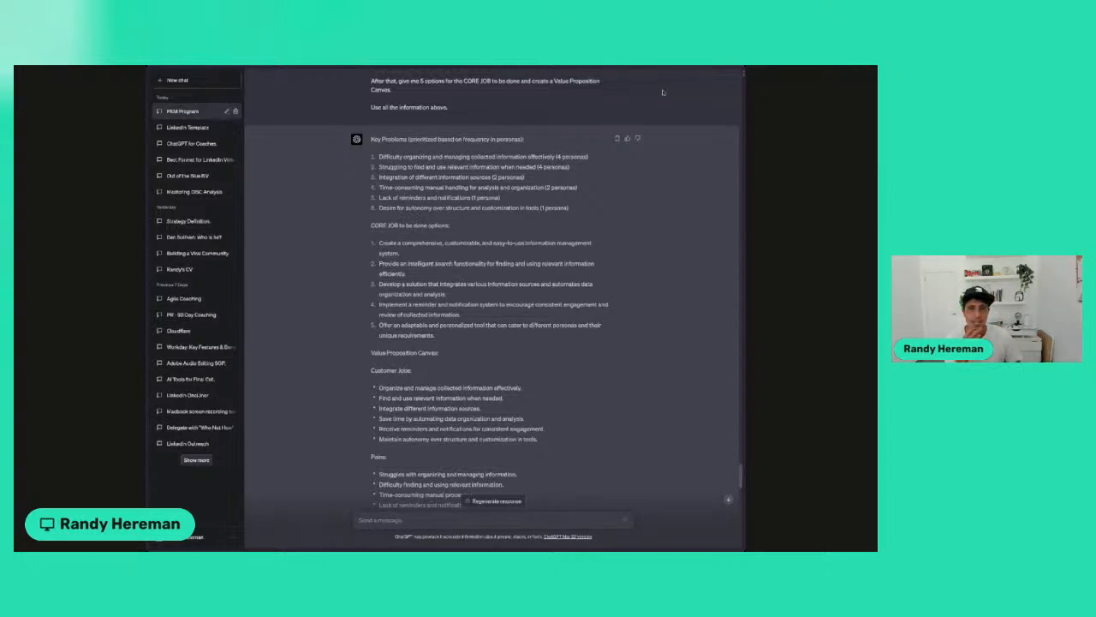
pyautogui.scroll(2, 442, 152)
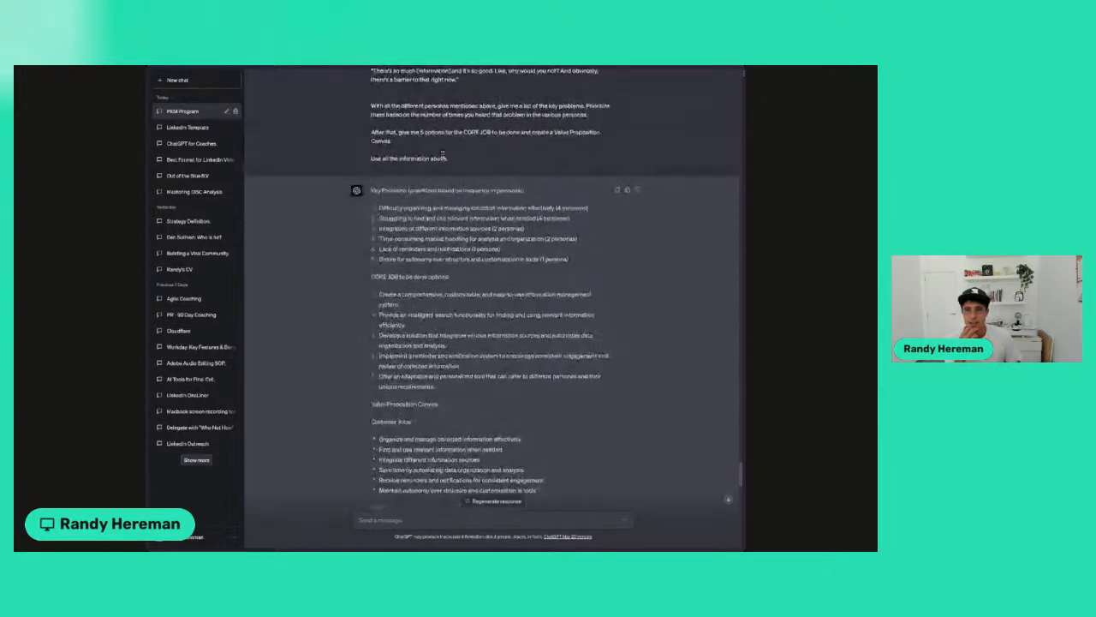
pyautogui.scroll(4, 442, 151)
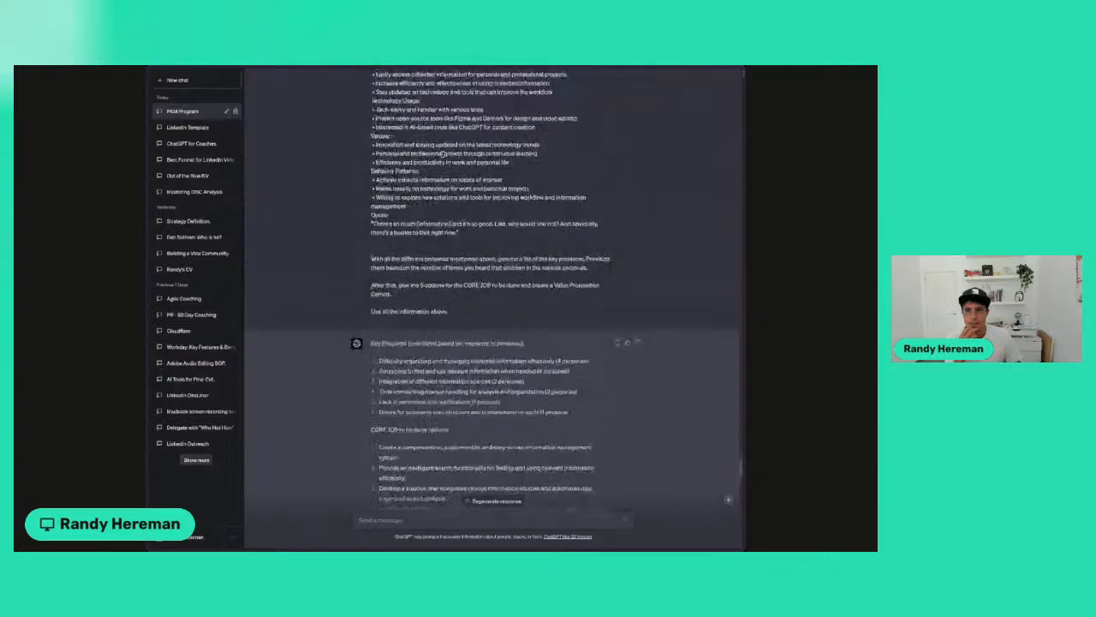
pyautogui.scroll(1, 443, 151)
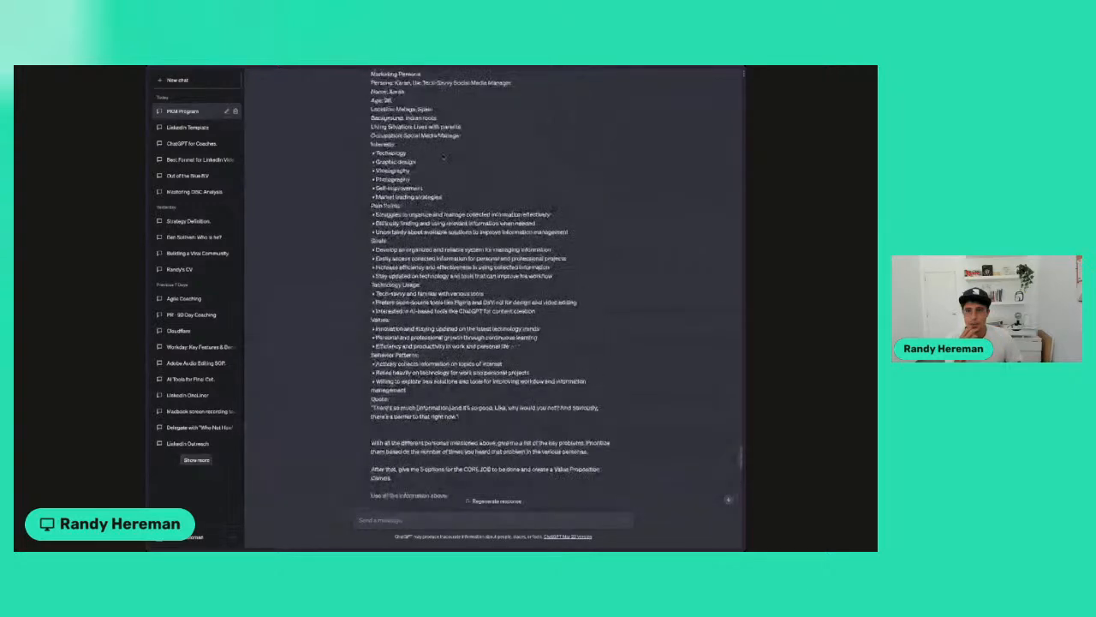
pyautogui.scroll(-8, 442, 152)
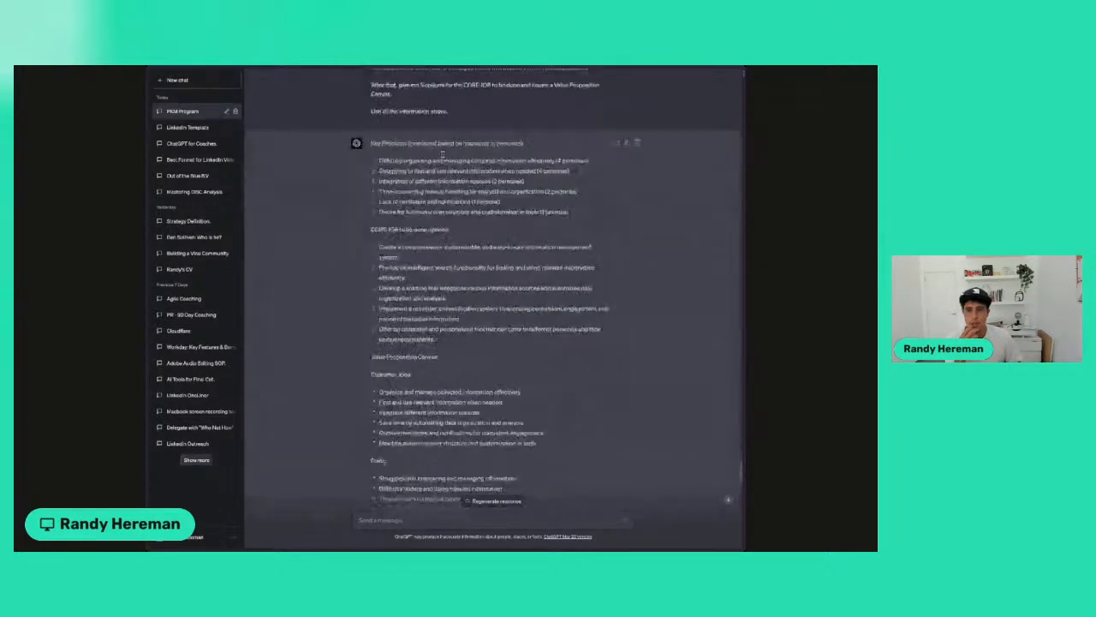
pyautogui.scroll(2, 424, 108)
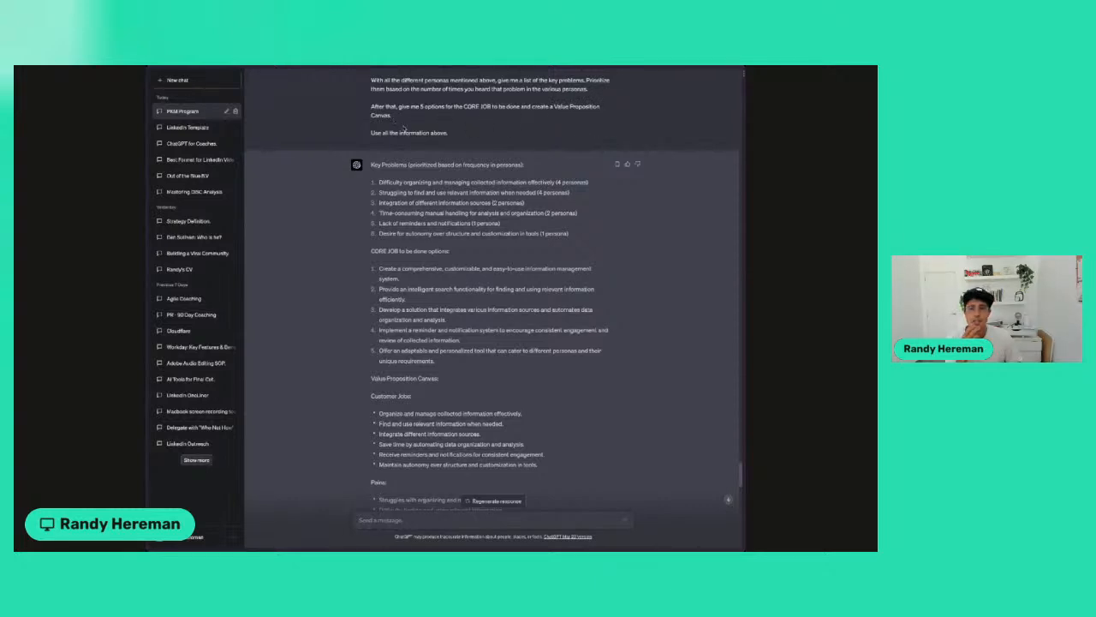
# - Highlight the prioritized key problems list, and its individual entries, while reading through it
pyautogui.moveTo(570, 233); pyautogui.dragTo(379, 183)
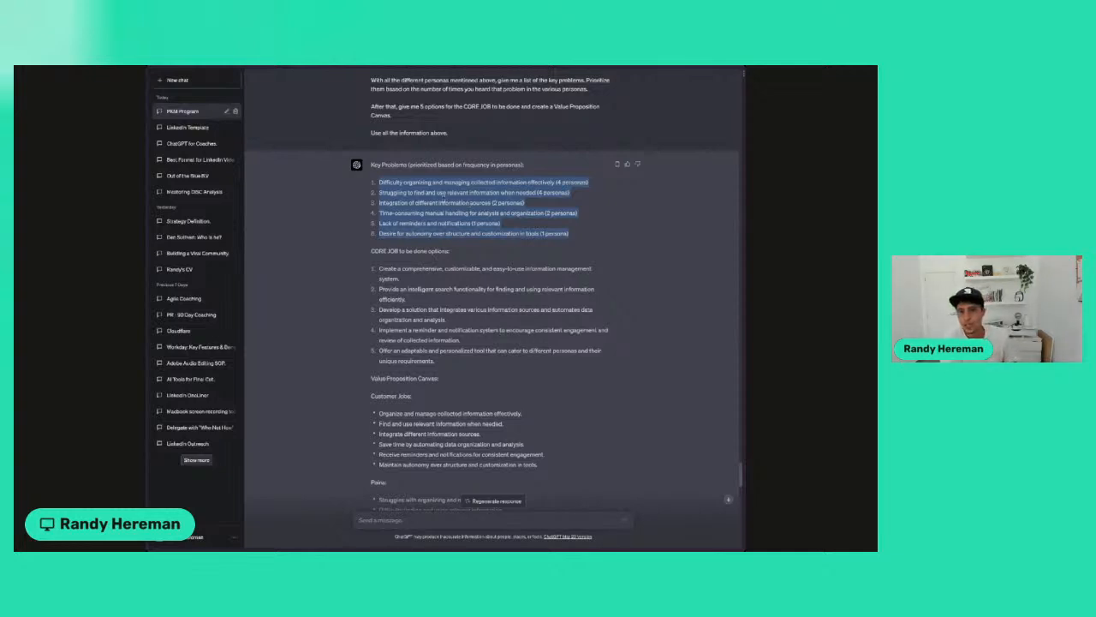
pyautogui.click(443, 202)
pyautogui.moveTo(378, 192); pyautogui.dragTo(571, 193)
pyautogui.click(572, 194)
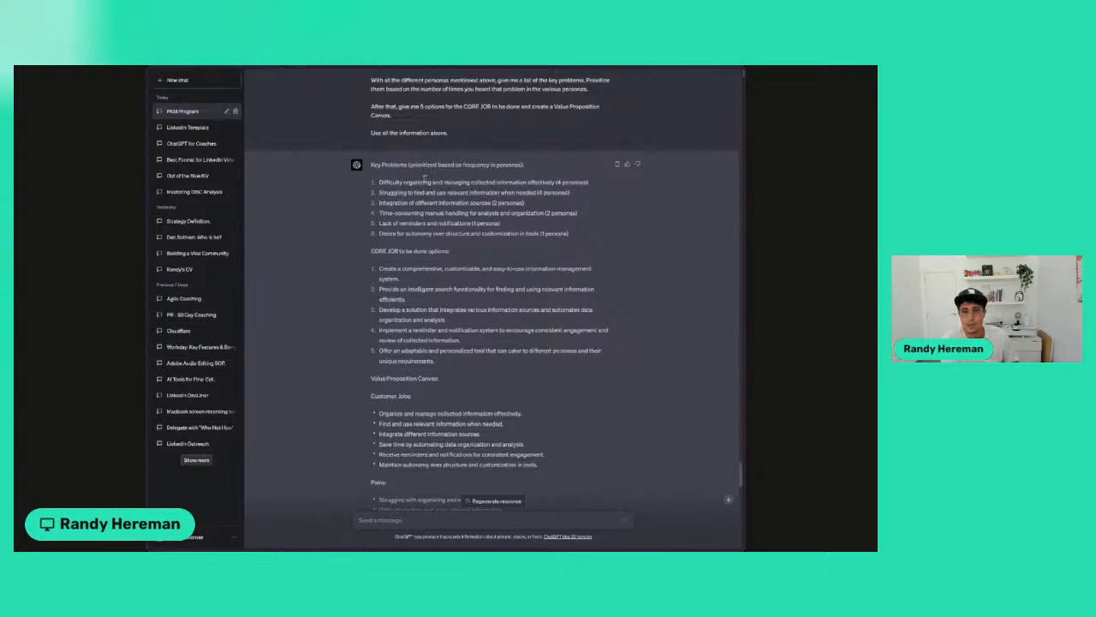
pyautogui.moveTo(578, 212); pyautogui.dragTo(387, 201)
pyautogui.click(388, 201)
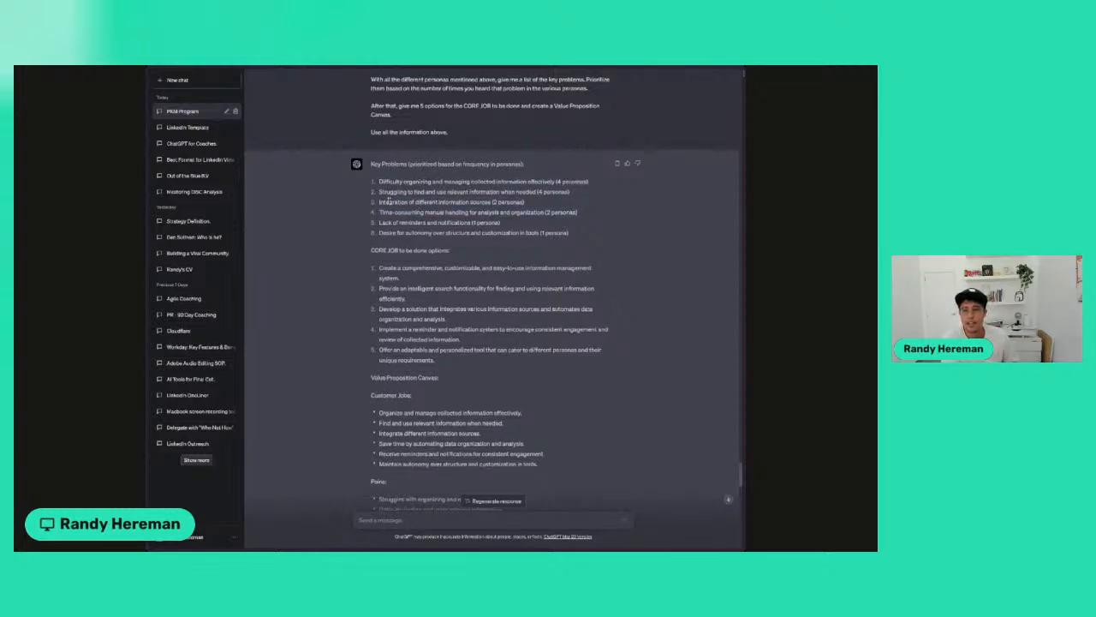
# - Highlight and read the five CORE JOB to be done options, and clear the selection
pyautogui.scroll(-1, 382, 200)
pyautogui.scroll(-1, 440, 325)
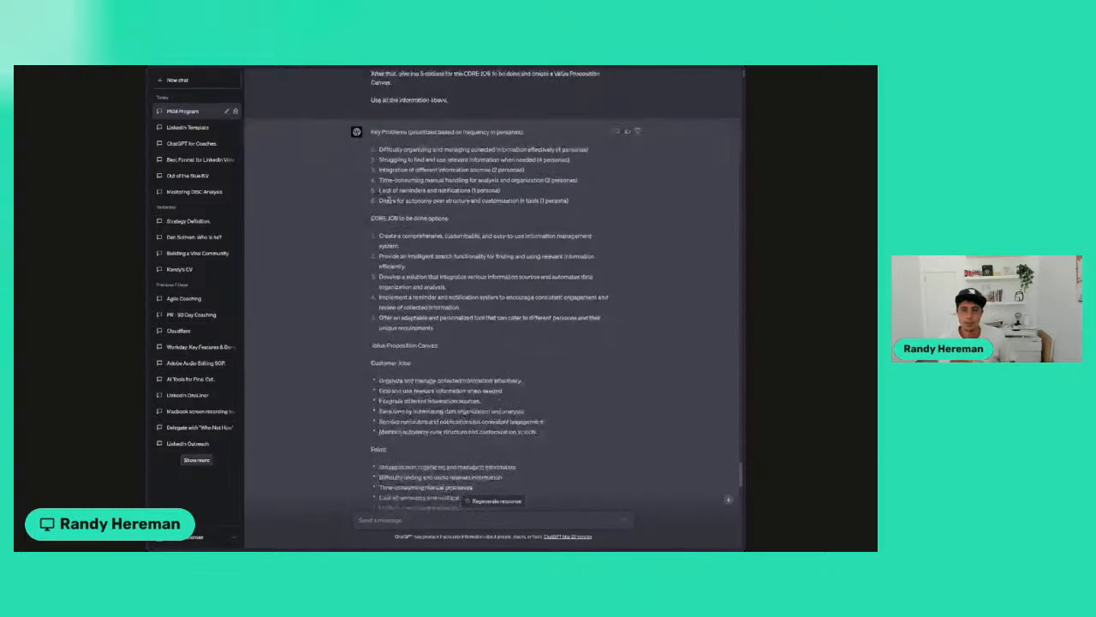
pyautogui.moveTo(440, 326); pyautogui.dragTo(374, 240)
pyautogui.click(374, 239)
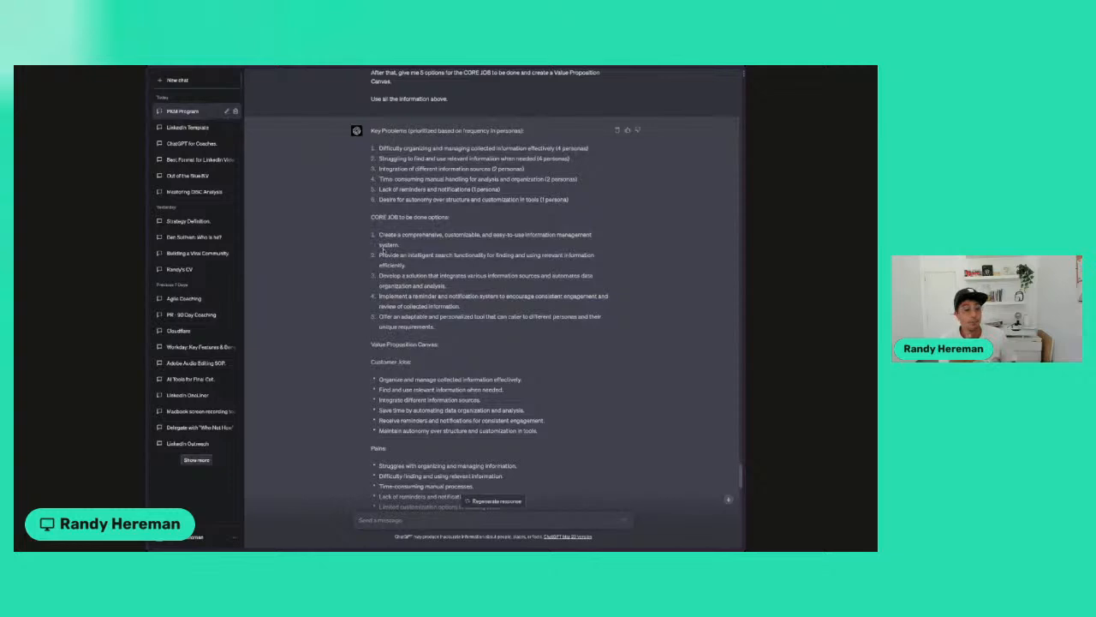
# - Read through the Value Proposition Canvas and highlight its Pain Relievers and Gain Creators sections
pyautogui.scroll(-3, 383, 249)
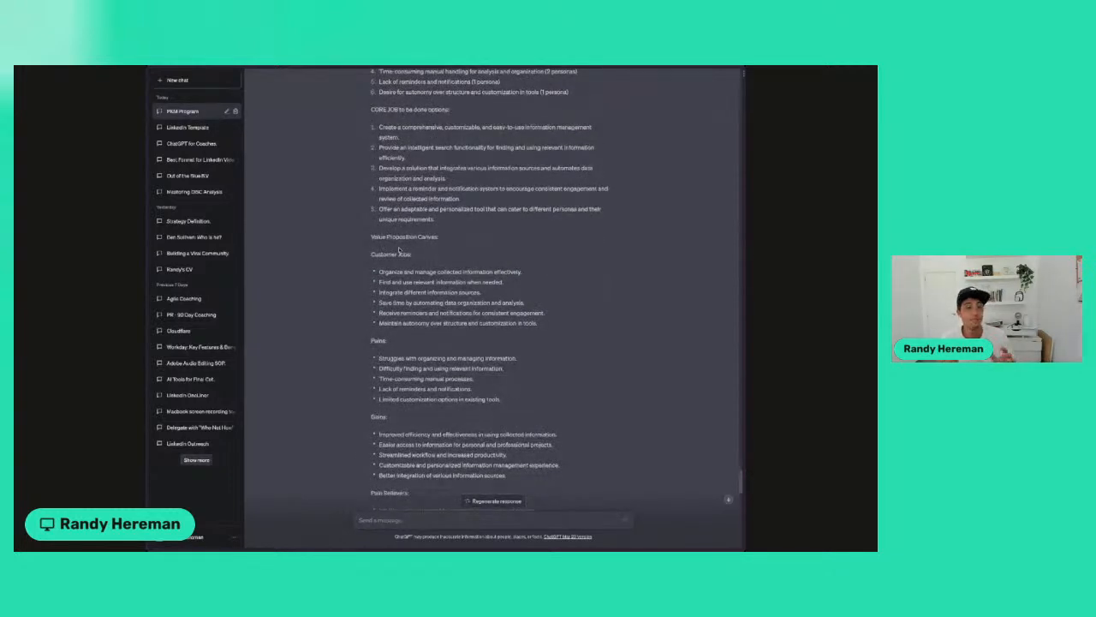
pyautogui.scroll(-1, 399, 250)
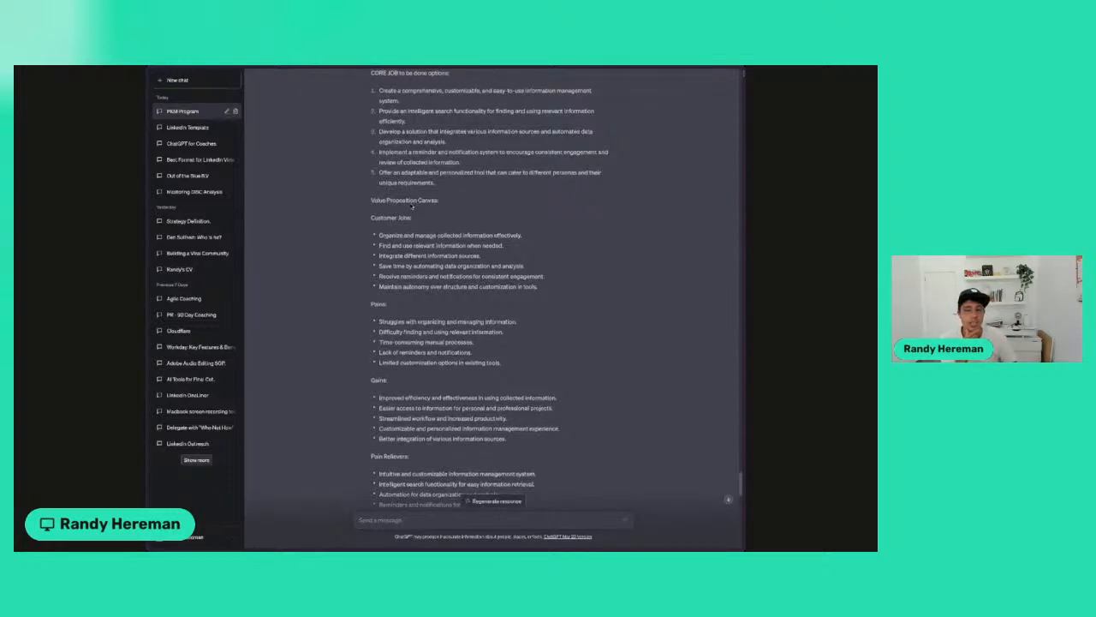
pyautogui.scroll(-1, 412, 205)
pyautogui.scroll(-3, 412, 206)
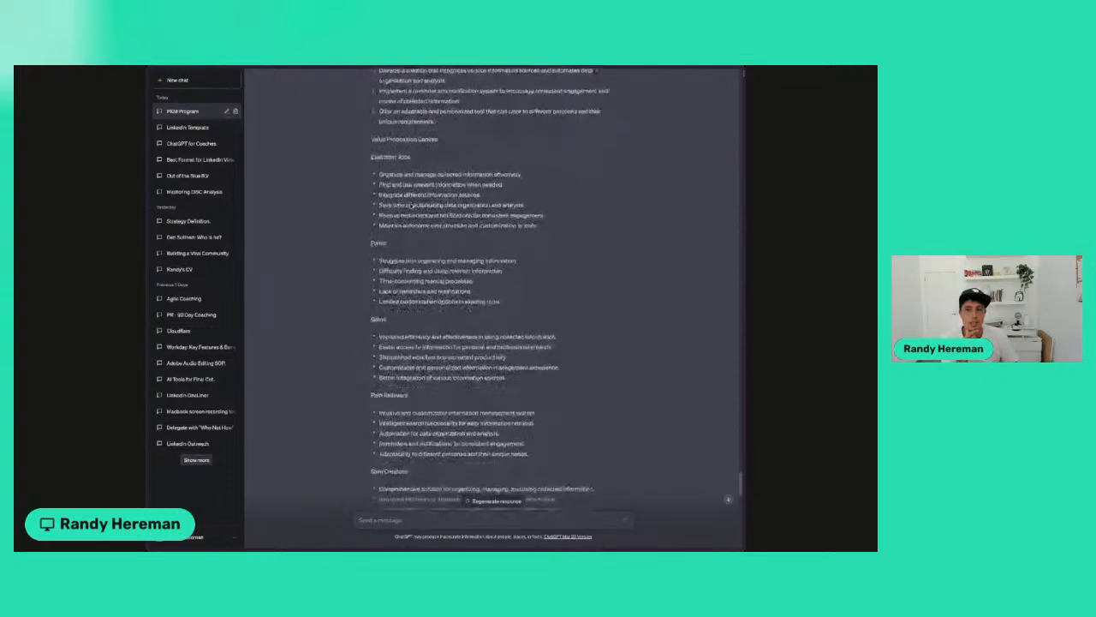
pyautogui.scroll(-1, 411, 206)
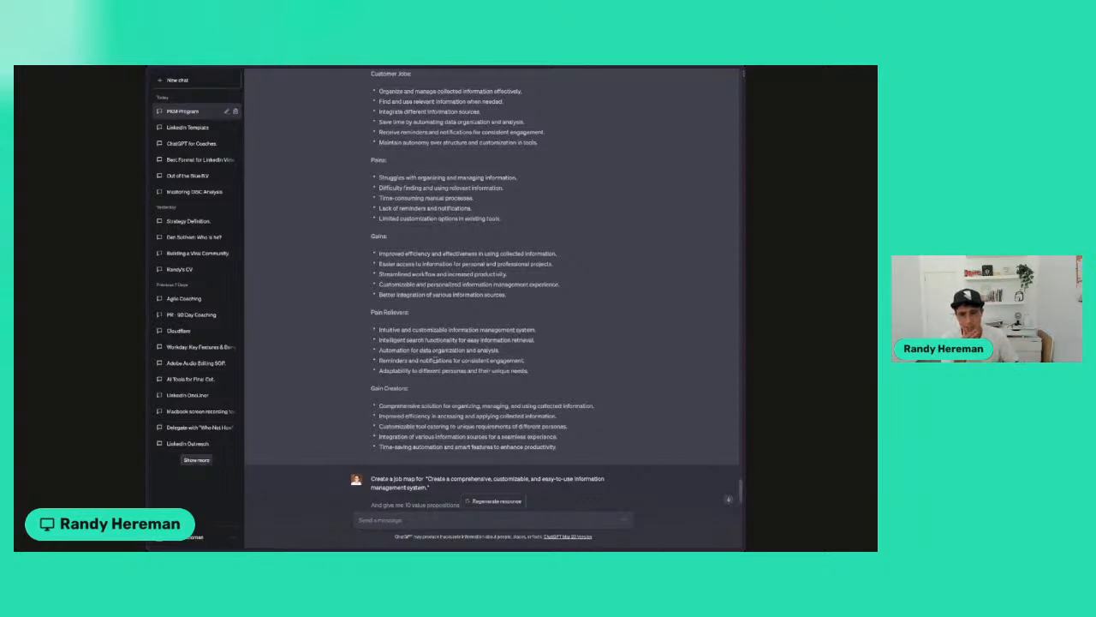
pyautogui.moveTo(574, 447); pyautogui.dragTo(372, 313)
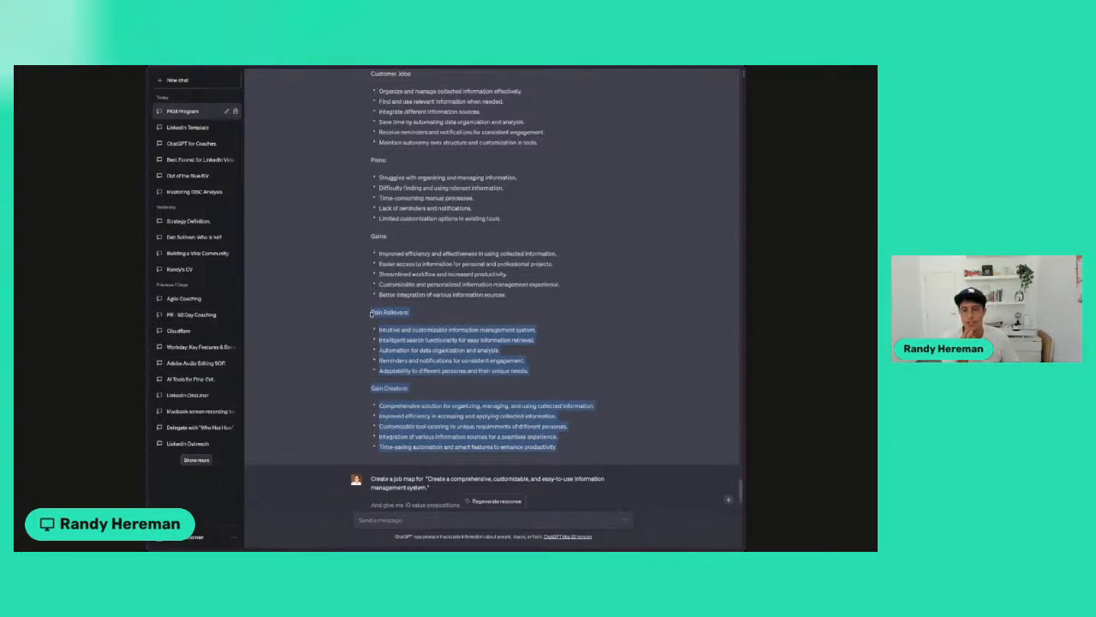
pyautogui.click(412, 330)
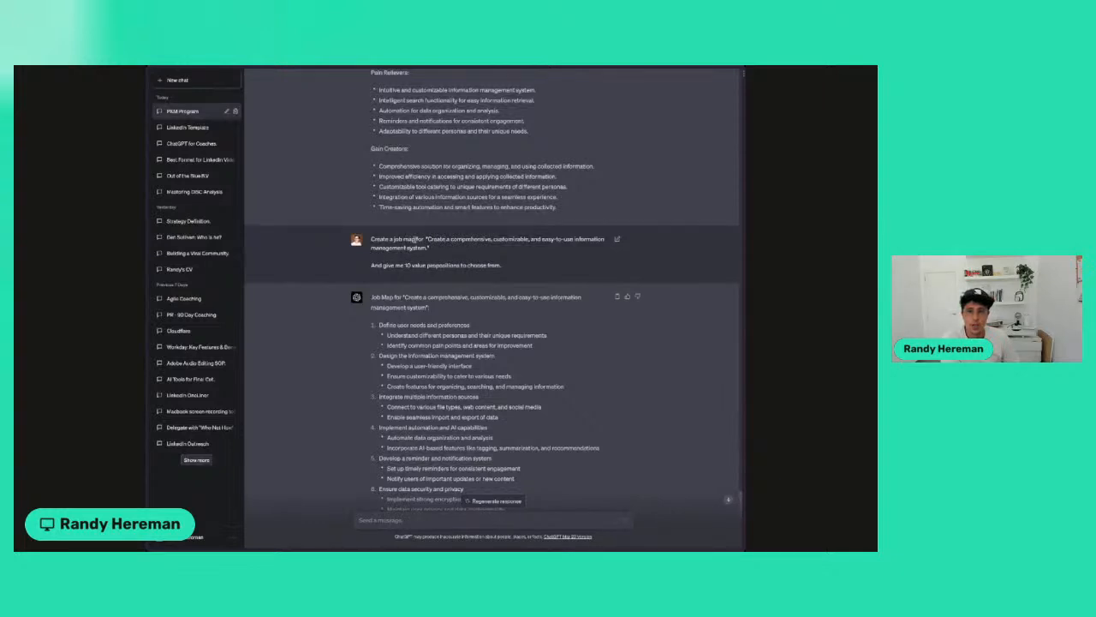
# - Highlight the quoted core job statement in the job map prompt and read the job map generated for it
pyautogui.moveTo(427, 240); pyautogui.dragTo(430, 247)
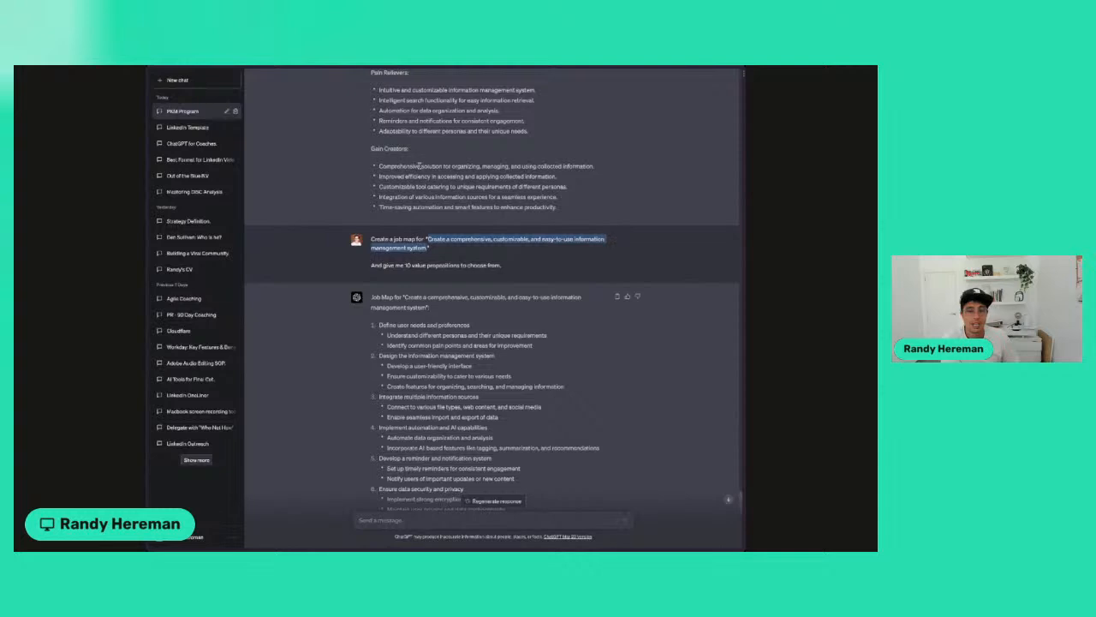
pyautogui.scroll(-3, 420, 160)
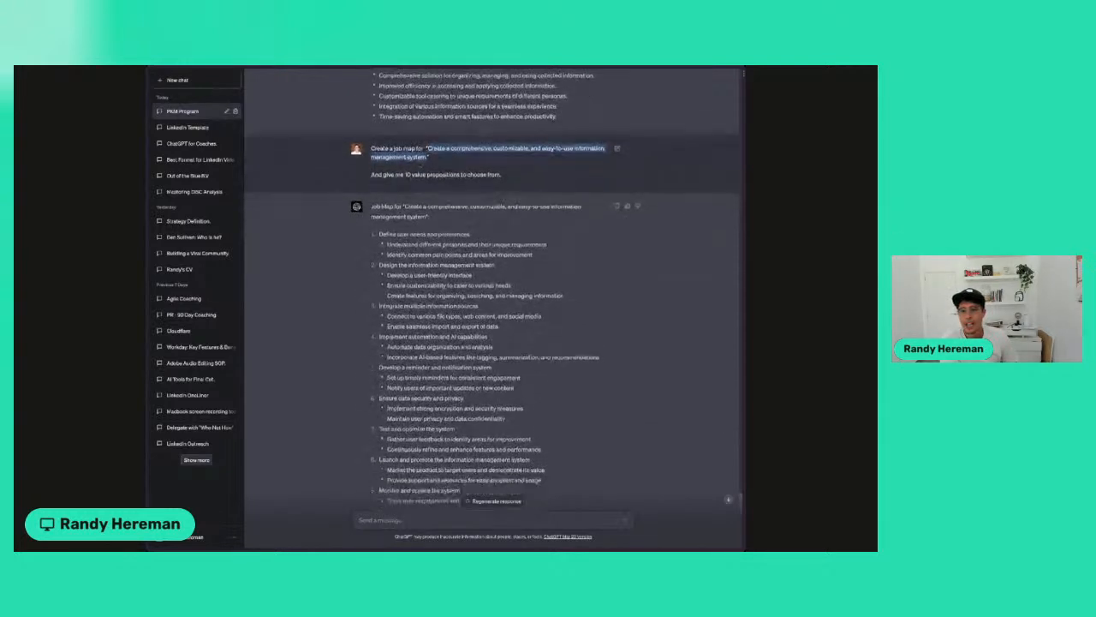
pyautogui.scroll(-1, 420, 194)
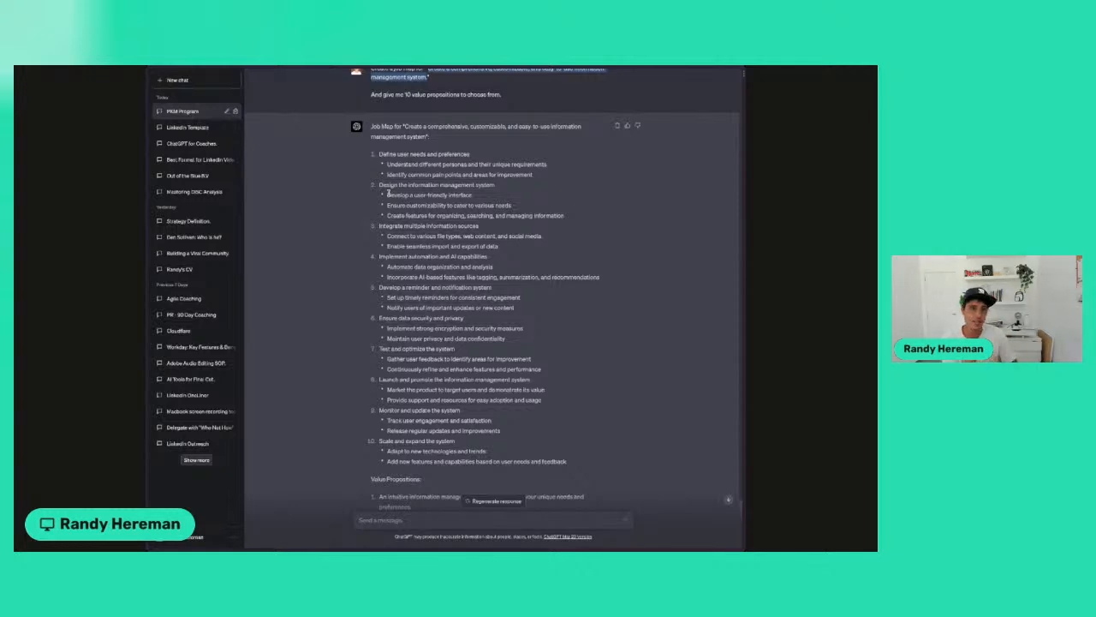
pyautogui.scroll(-3, 427, 245)
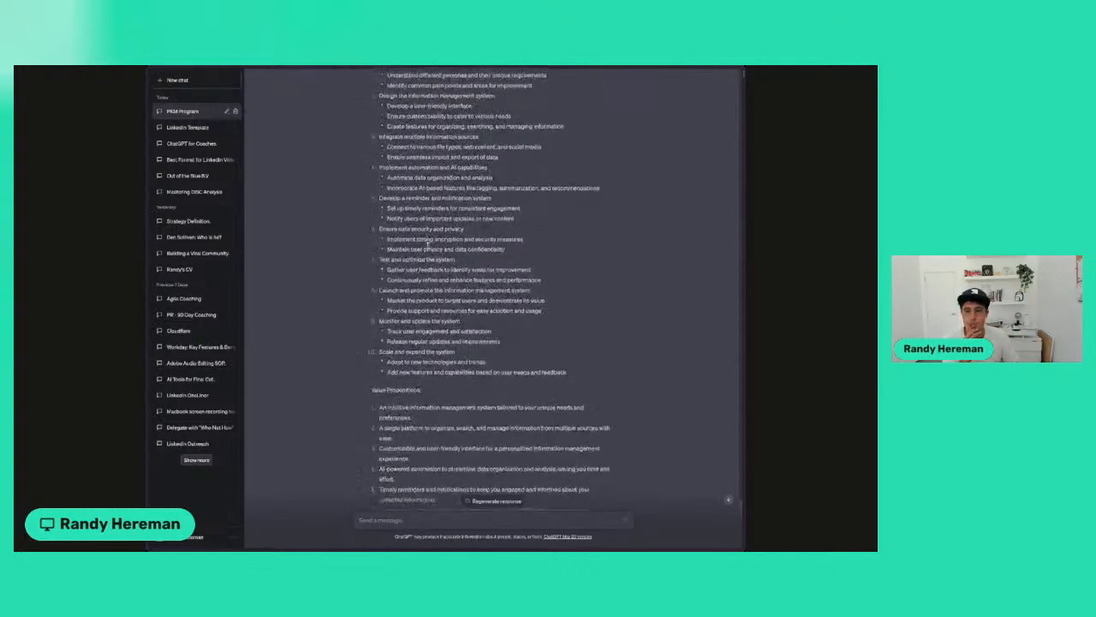
# - Review the ten Second Brain value propositions at the end of the conversation and reveal the browser's sidebar
pyautogui.scroll(-1, 427, 245)
pyautogui.scroll(-8, 428, 245)
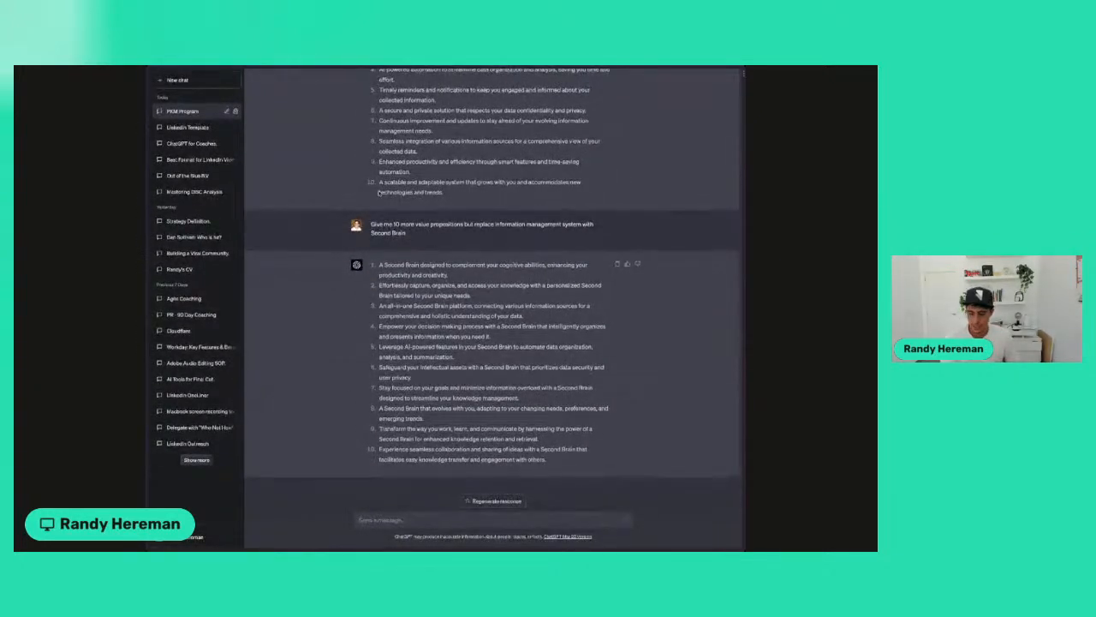
pyautogui.press('super+s')
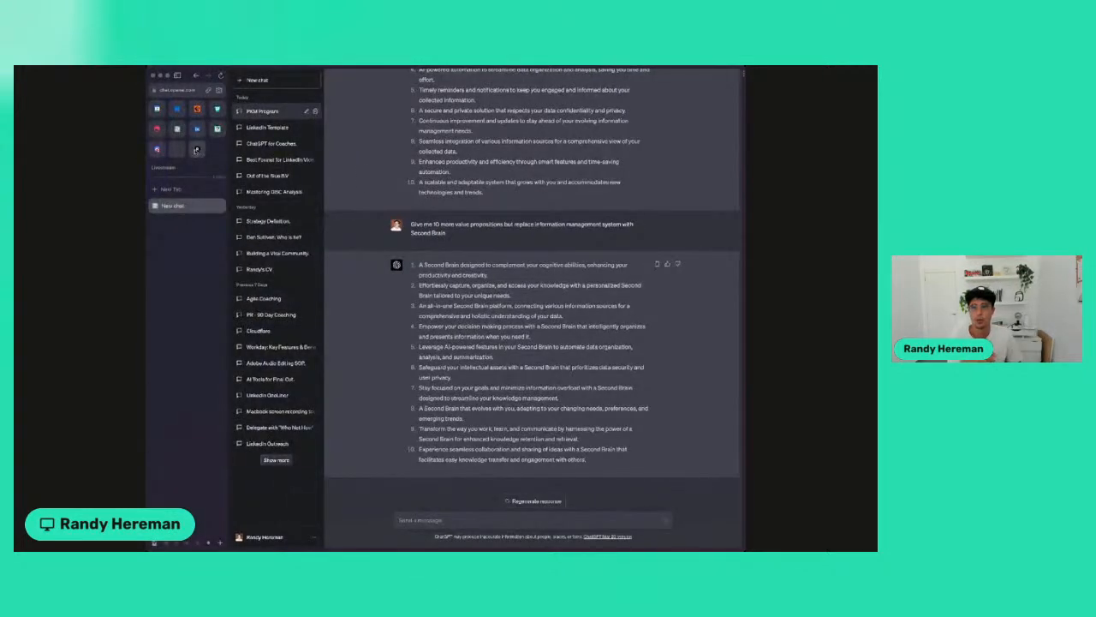
# - Switch to Lightfunnels and open a blank new product form to look over its fields
pyautogui.click(178, 149)
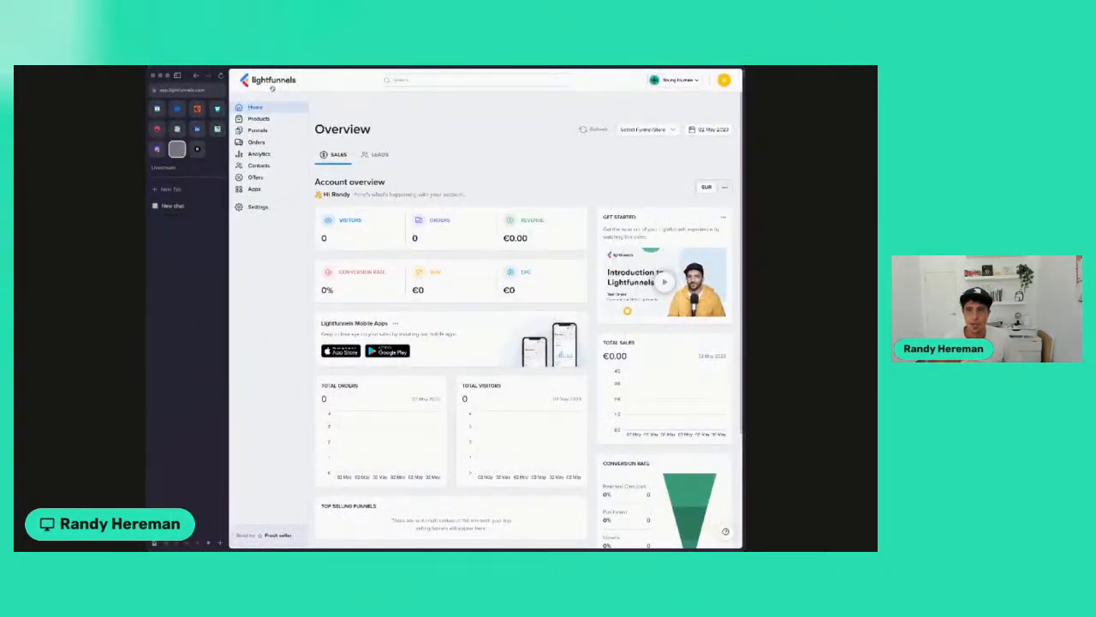
pyautogui.click(264, 118)
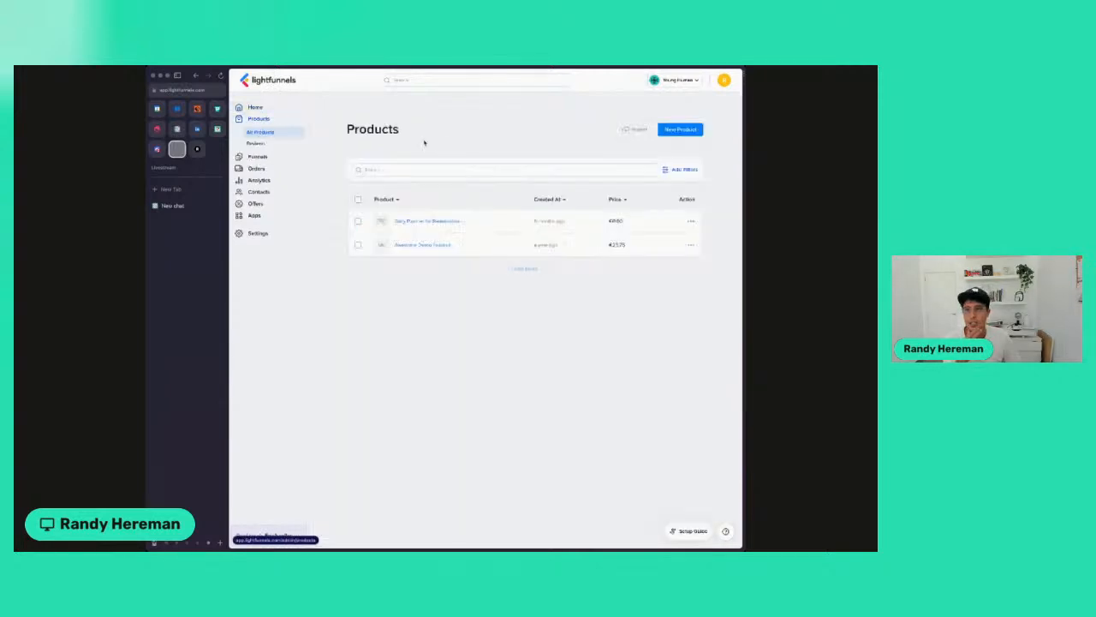
pyautogui.click(680, 130)
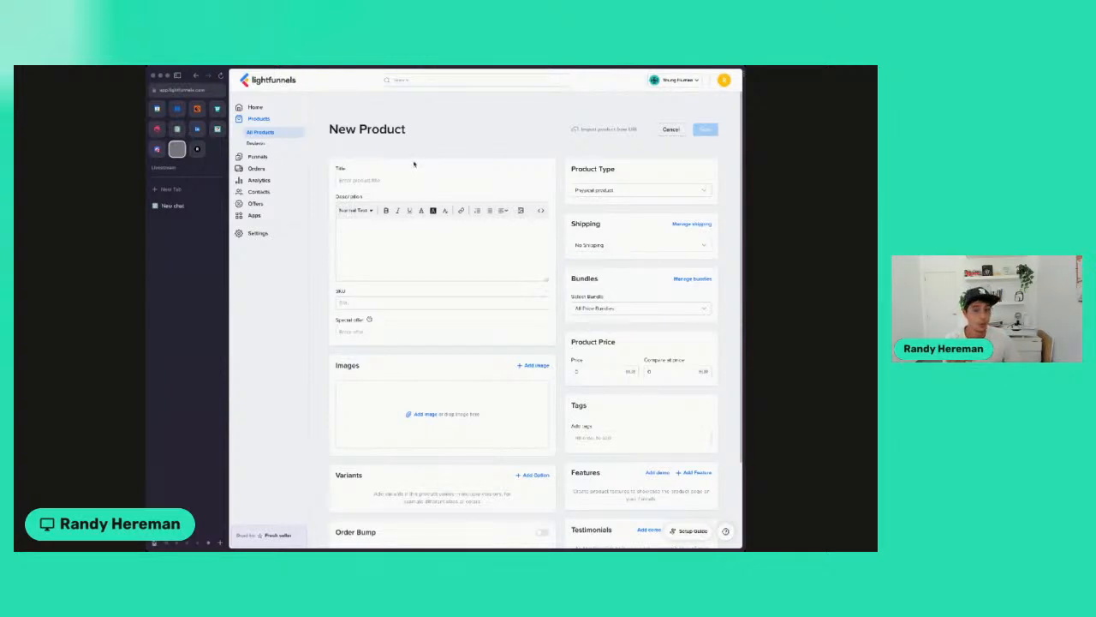
pyautogui.scroll(-1, 413, 164)
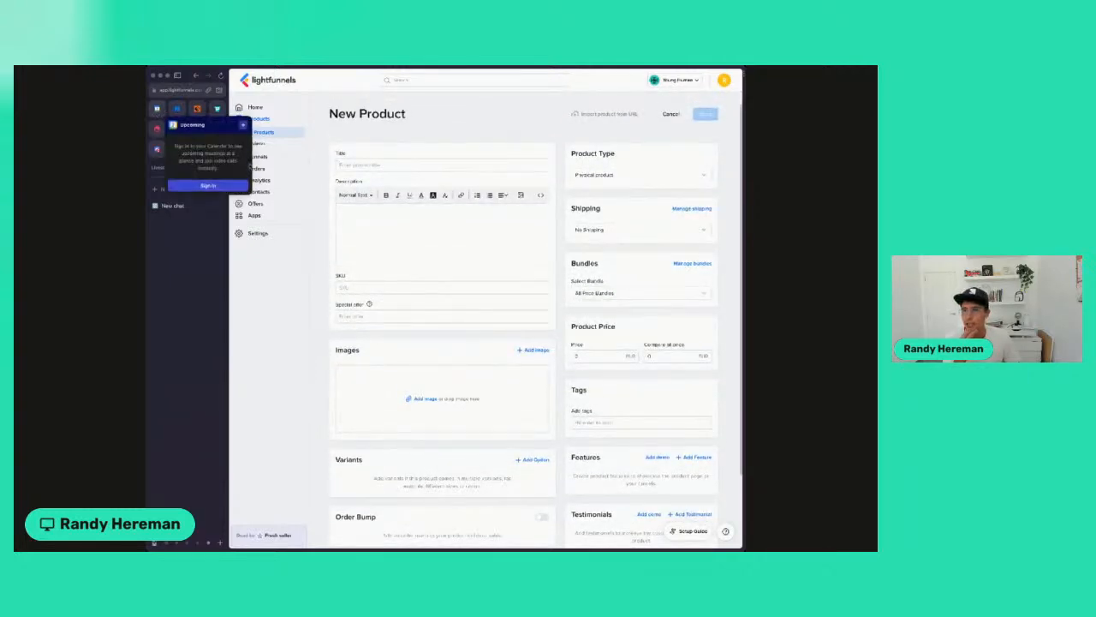
# - Return to the ChatGPT conversation and start an unsent message with "Great! Thanks for the information.", followed by a blank line
pyautogui.click(180, 129)
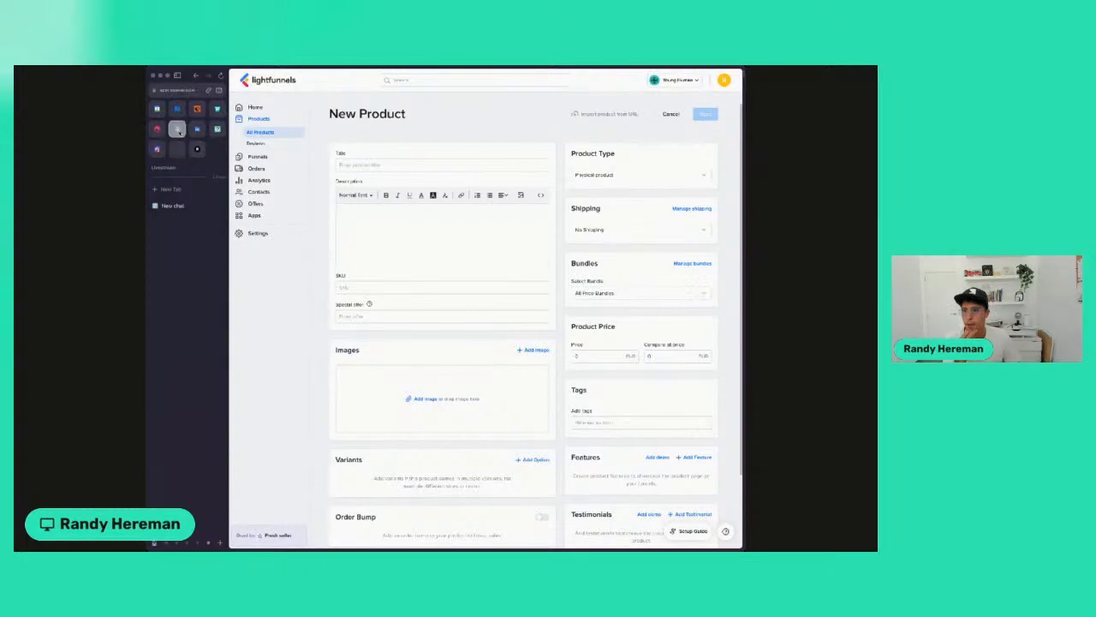
pyautogui.click(177, 149)
pyautogui.click(174, 205)
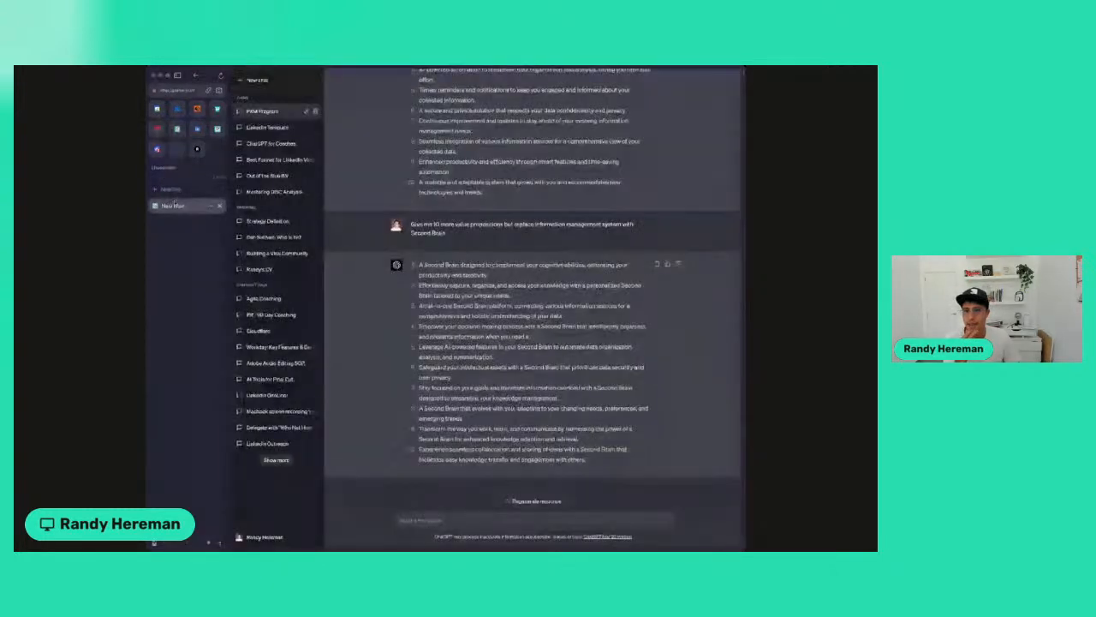
pyautogui.click(440, 520)
pyautogui.write('Gieat! Thanks for this list')
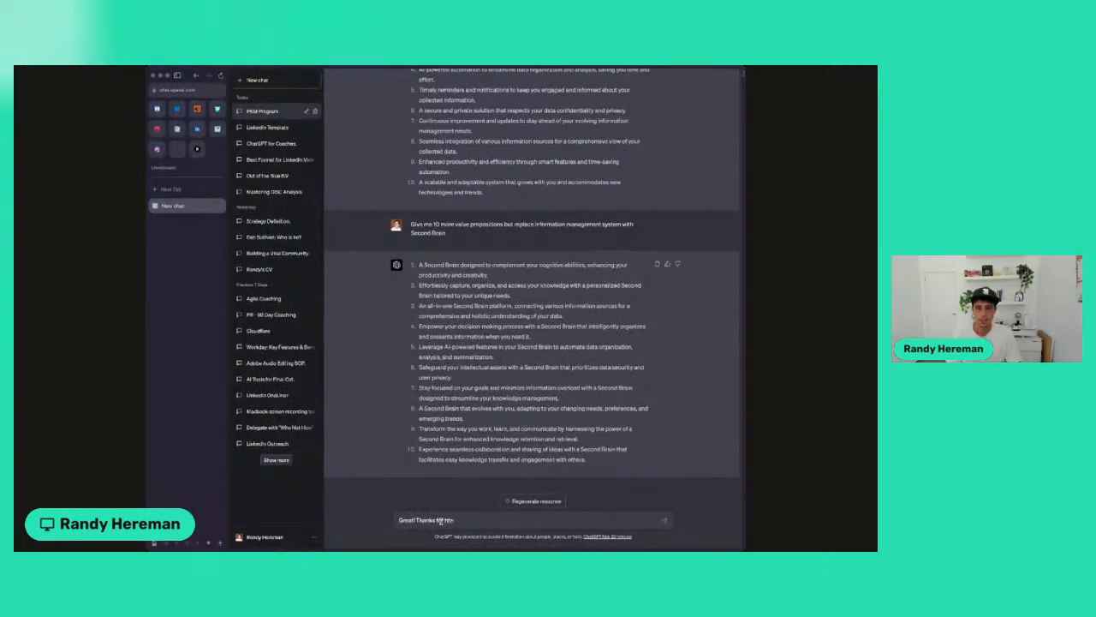
pyautogui.write(' information.')
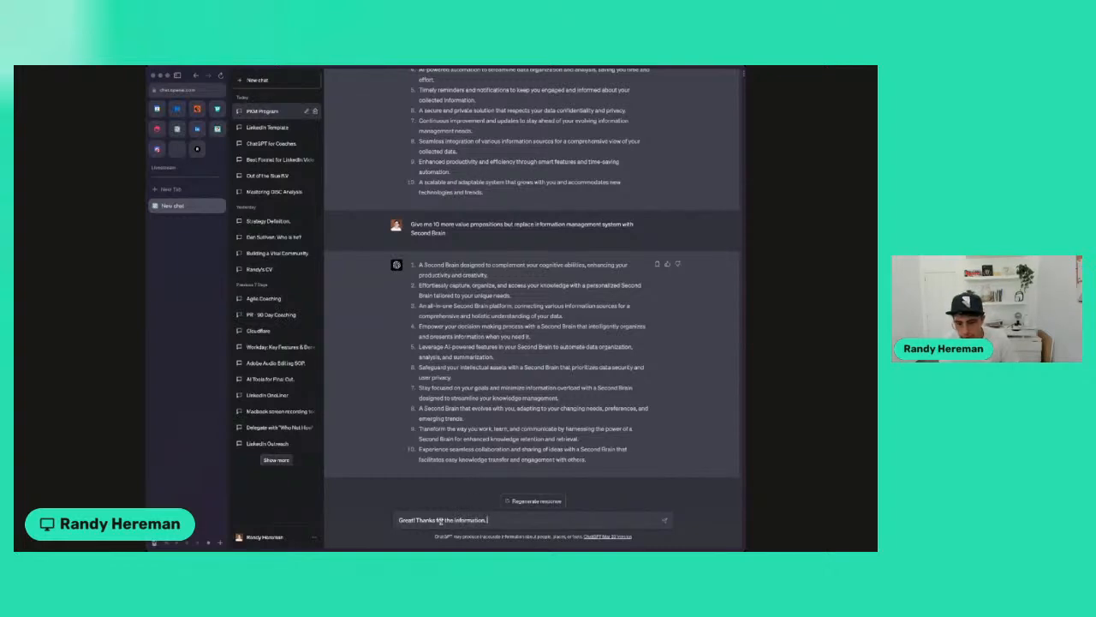
pyautogui.hotkey('shift', 'Return')
pyautogui.hotkey('shift', 'Return')
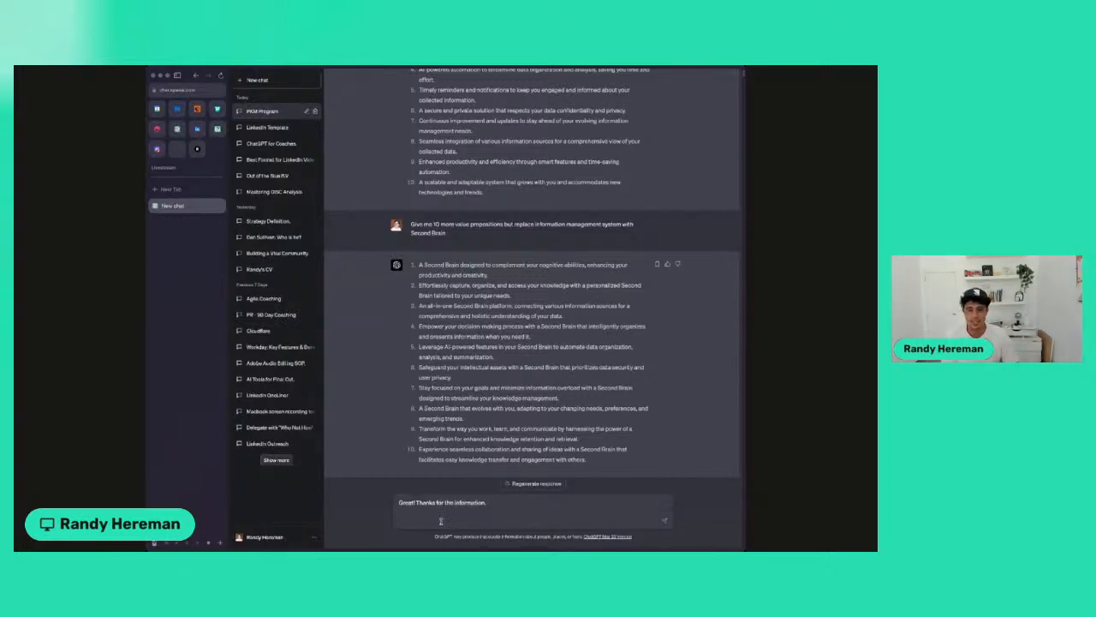
# - Add "Now we are going to build a product. We are going to create a program to teach people how to build a second brain" to the message
pyautogui.write('Now')
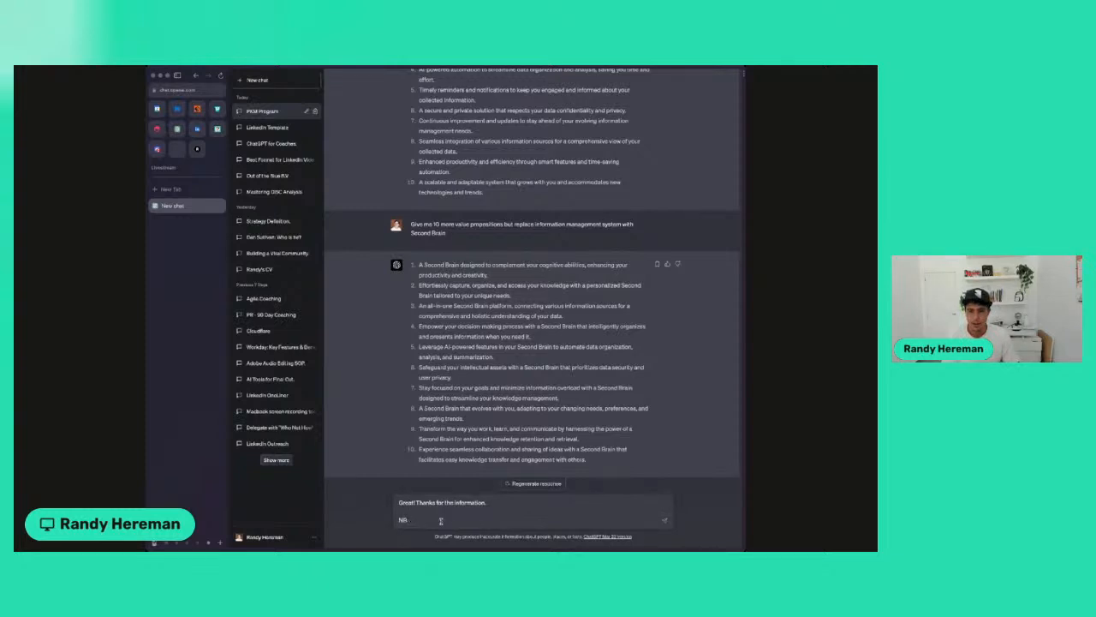
pyautogui.write(' we are going to build a product.')
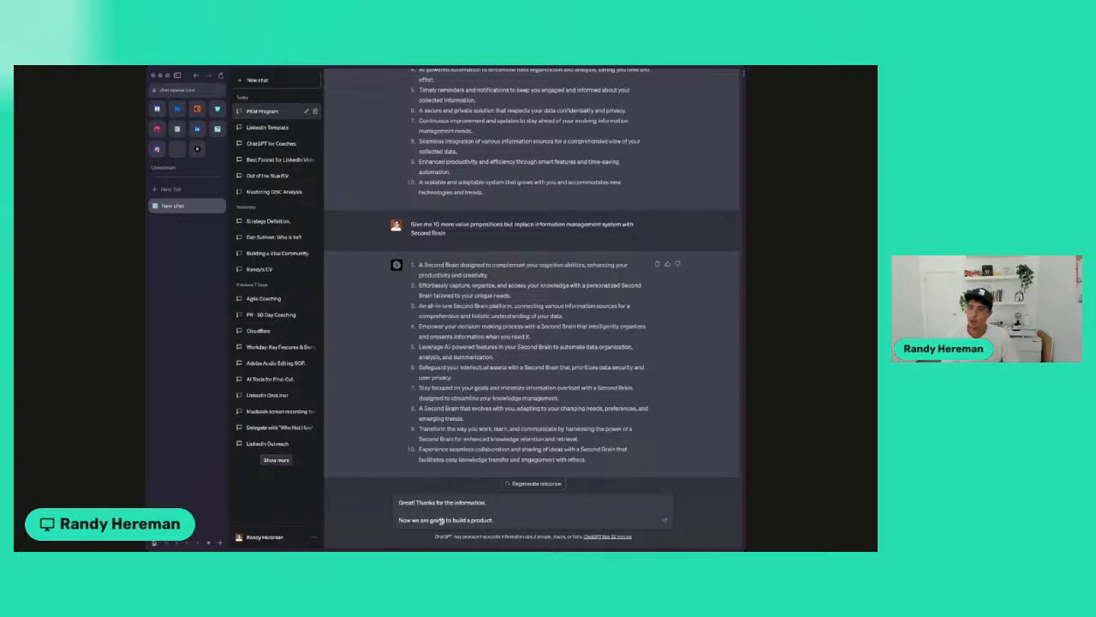
pyautogui.write('TH')
pyautogui.write('e are going to')
pyautogui.write(' create a progra')
pyautogui.write('m to teach people')
pyautogui.write(' how to build a second brain')
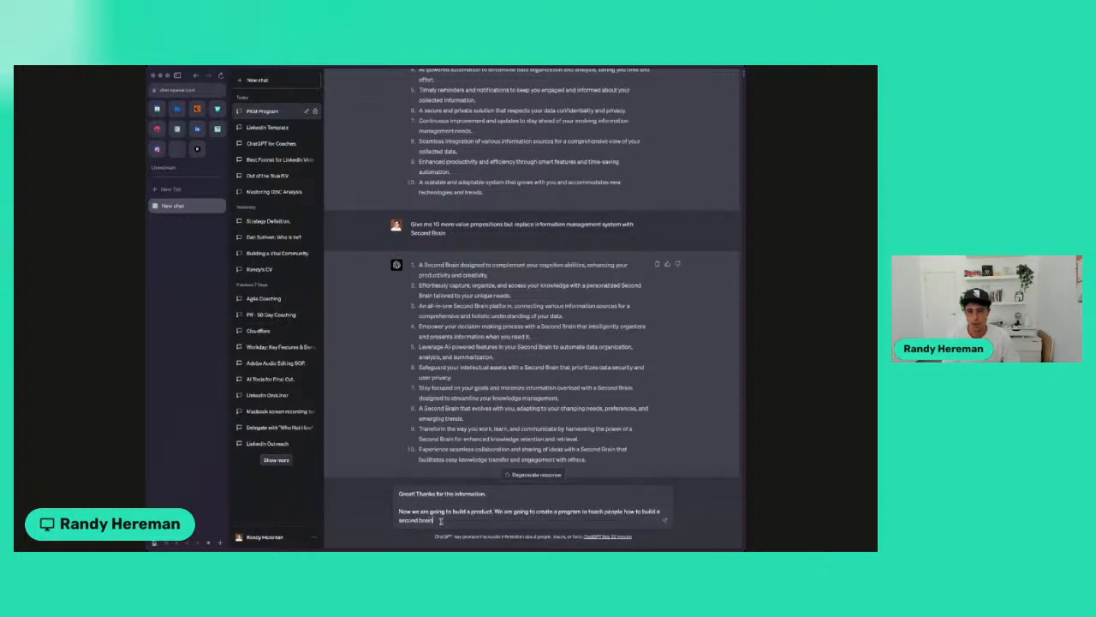
# - End the sentence, add the instruction "Use all the information we have above." and start a new paragraph
pyautogui.write('.')
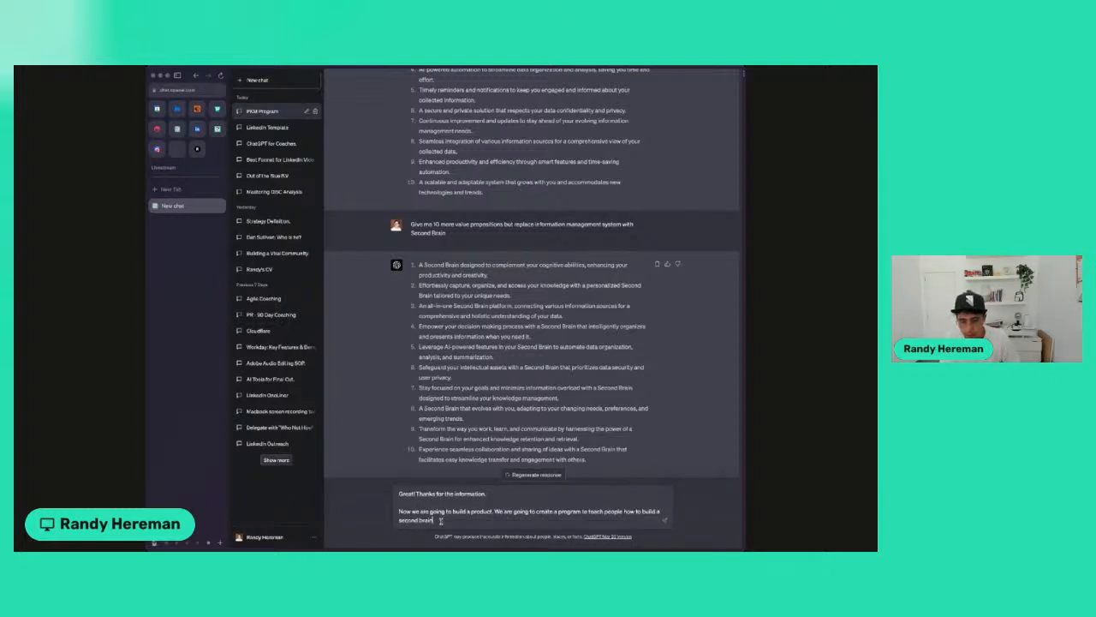
pyautogui.write(' Use al')
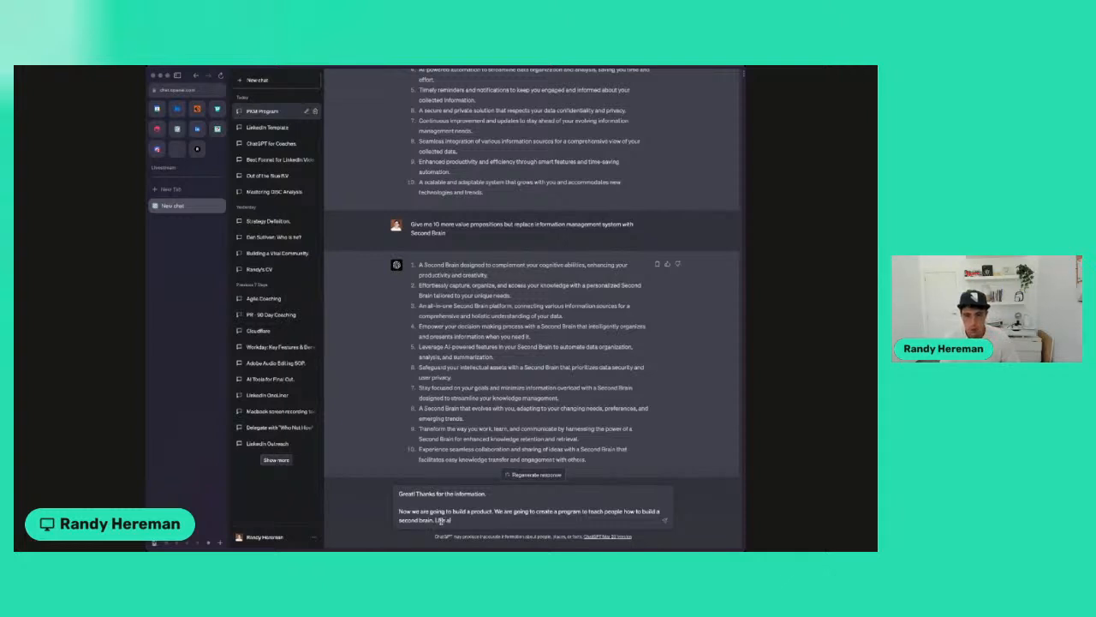
pyautogui.write('l the information we have above.')
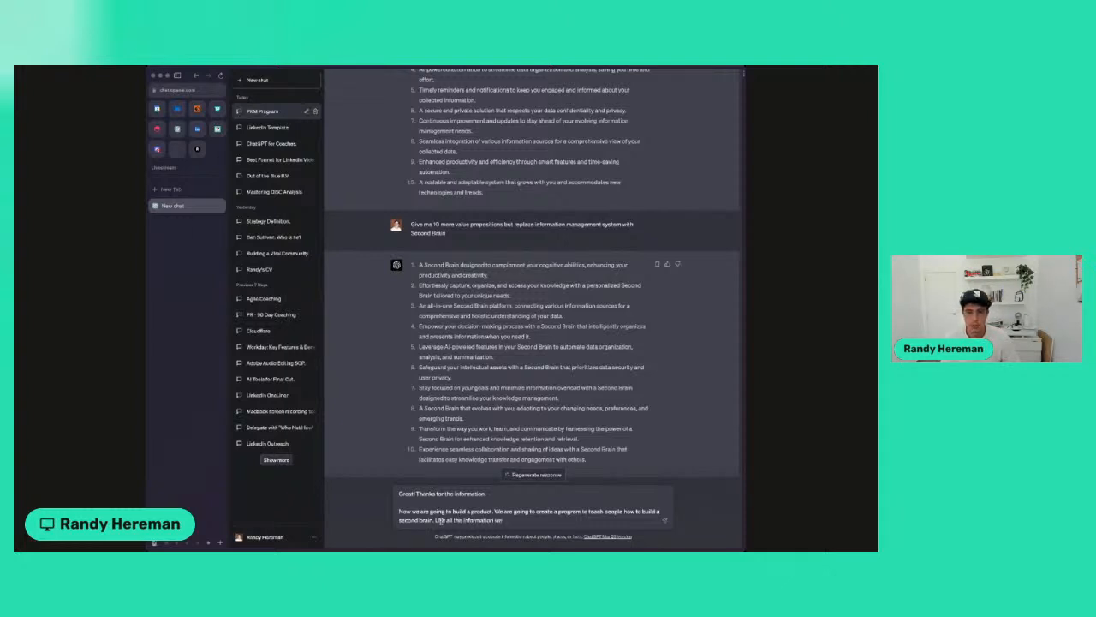
pyautogui.hotkey('shift', 'Return')
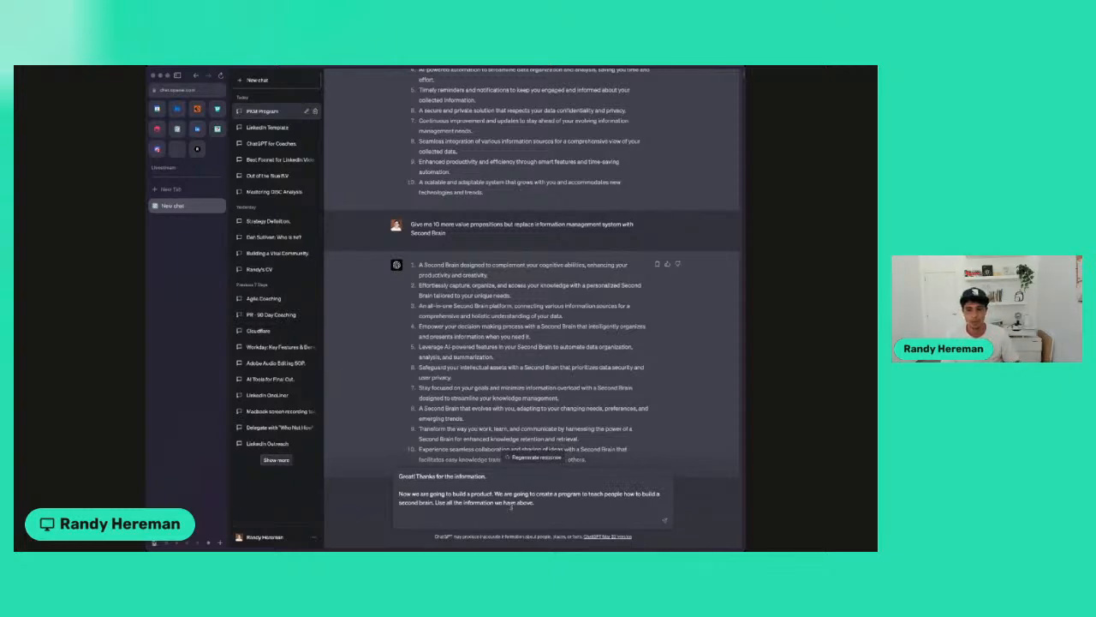
# - Write that we organize a co-hort program with 5 people, helping them understand, setup and use their second brain, focussed on coaches and consultants
pyautogui.scroll(5, 512, 505)
pyautogui.hscroll(2, 511, 505)
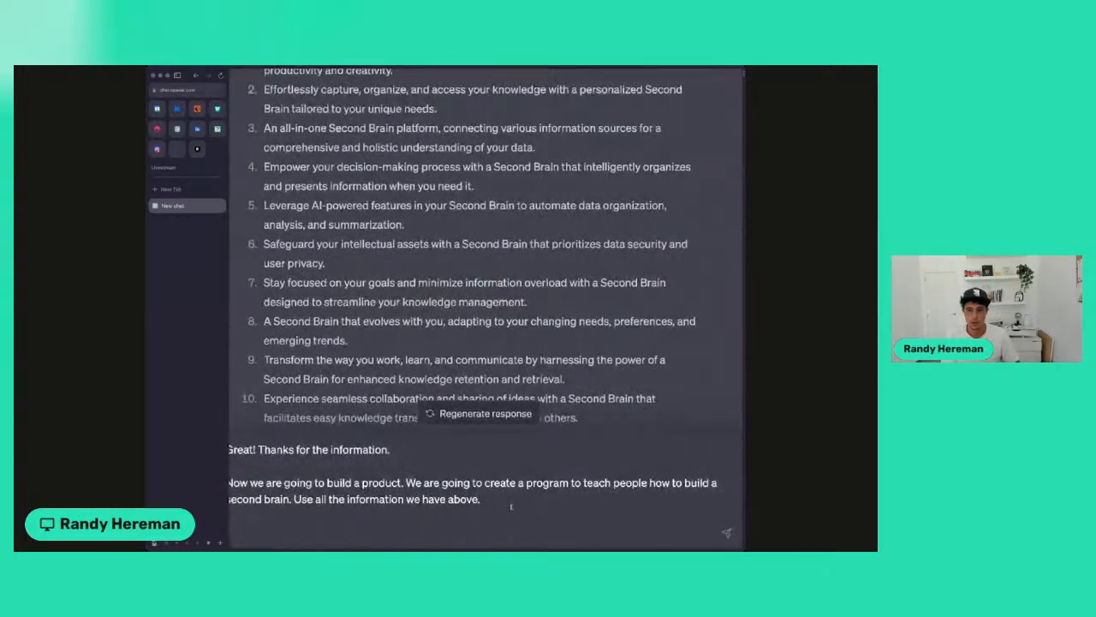
pyautogui.scroll(-5, 511, 505)
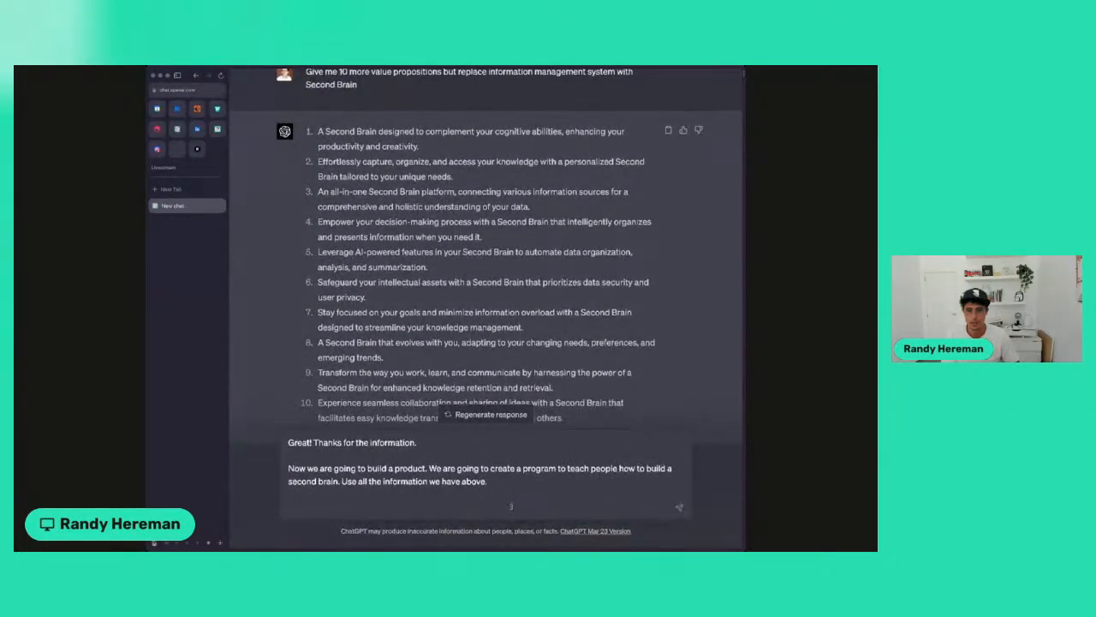
pyautogui.scroll(2, 512, 506)
pyautogui.scroll(5, 512, 506)
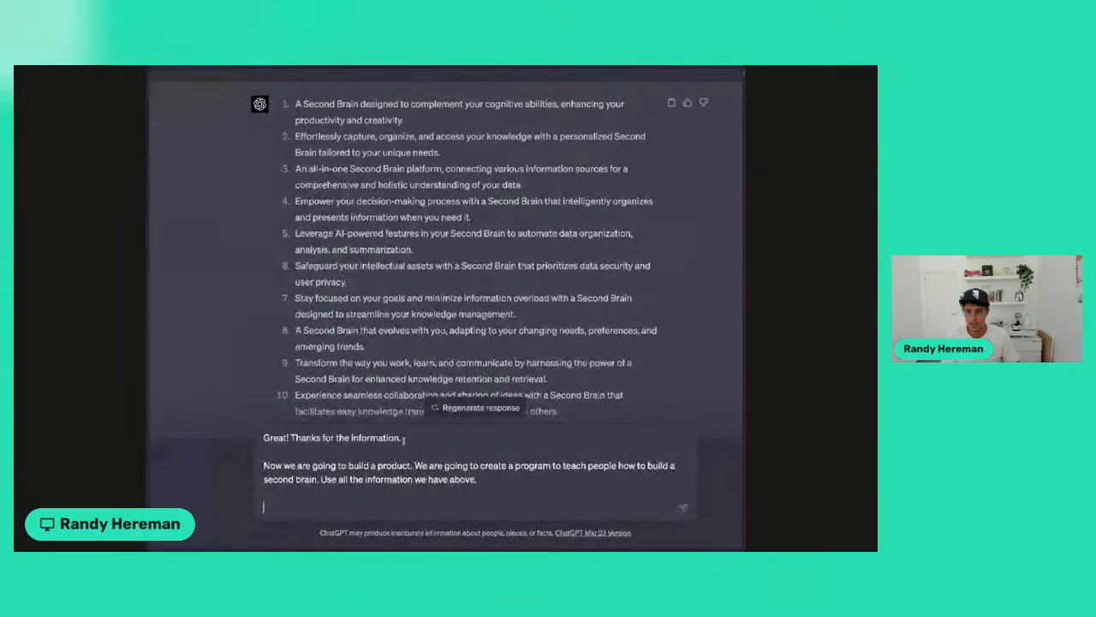
pyautogui.scroll(-1, 403, 441)
pyautogui.hscroll(1, 403, 442)
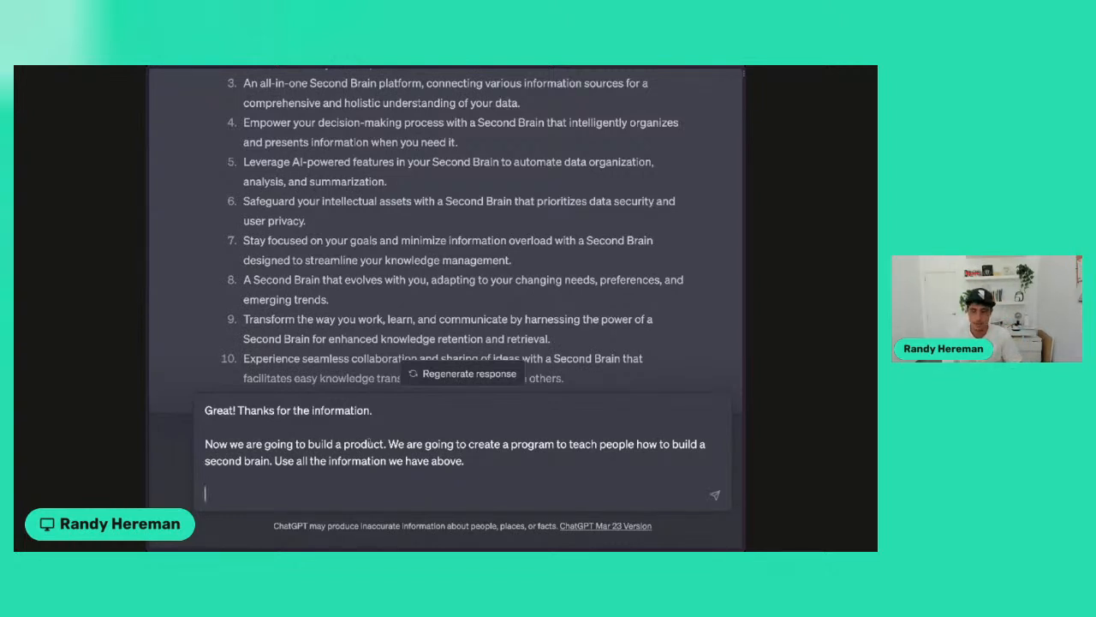
pyautogui.write('We are')
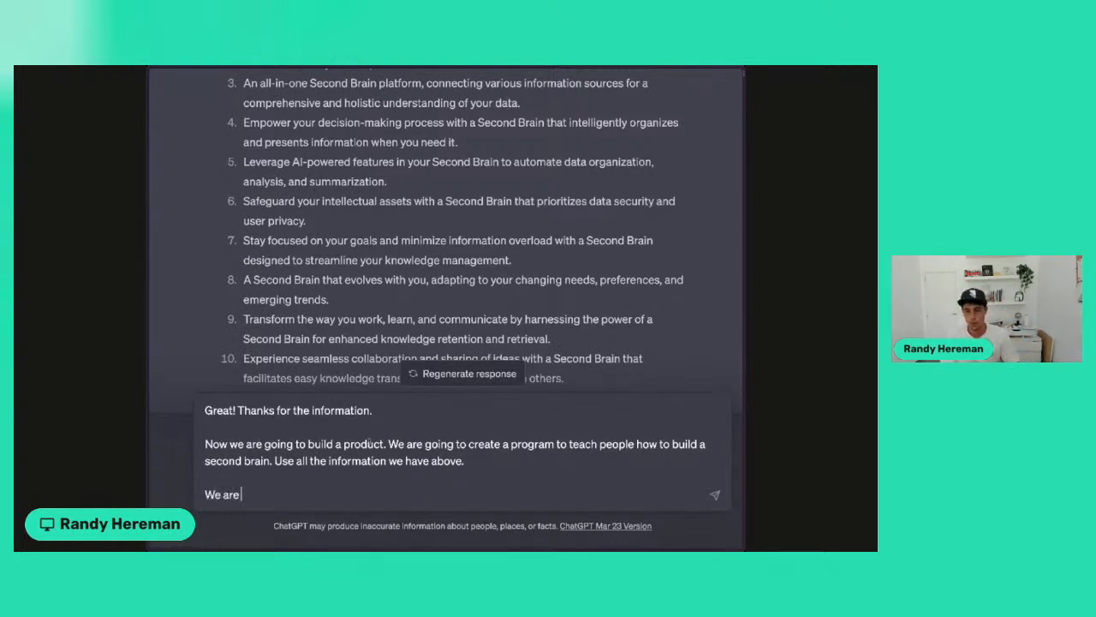
pyautogui.write(' going to organize a ')
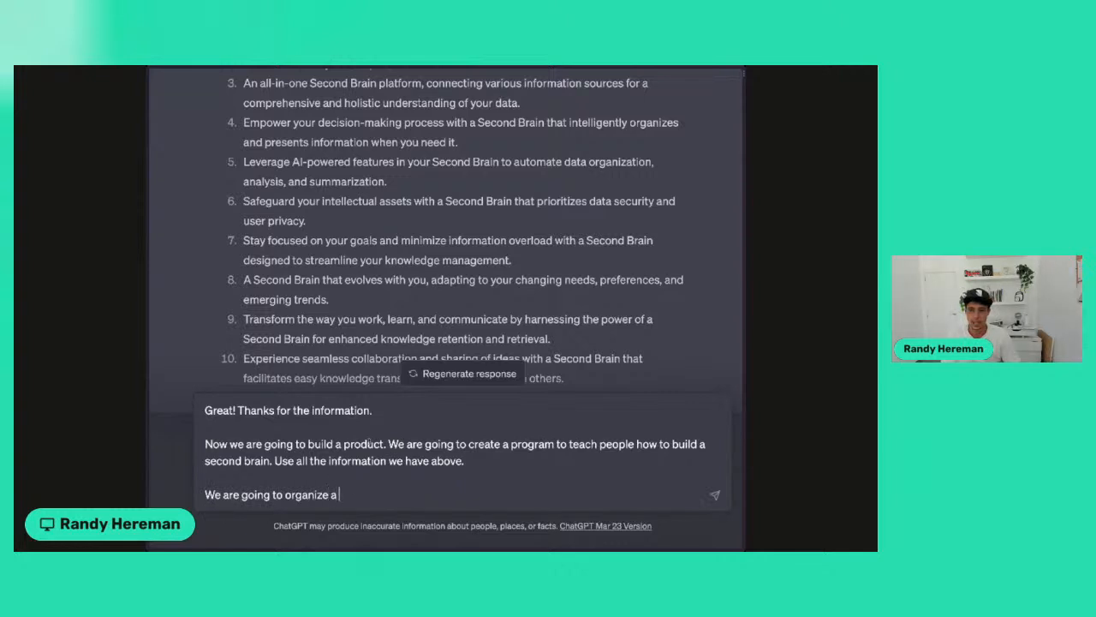
pyautogui.write('co-hort program with 5 people where we help them to understand, setup and ')
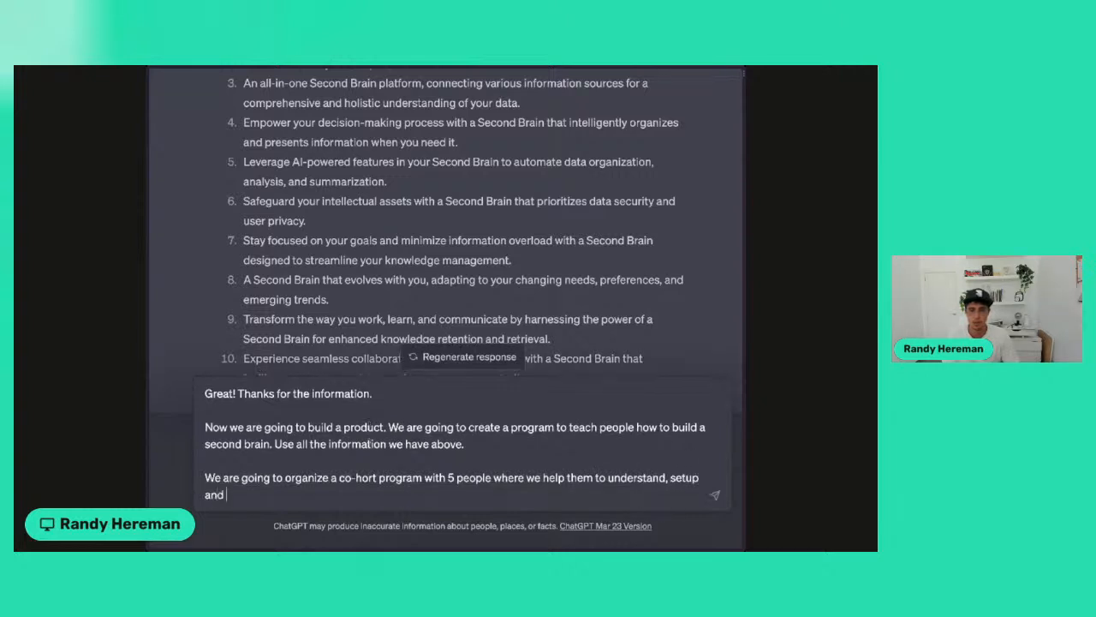
pyautogui.write('use their ')
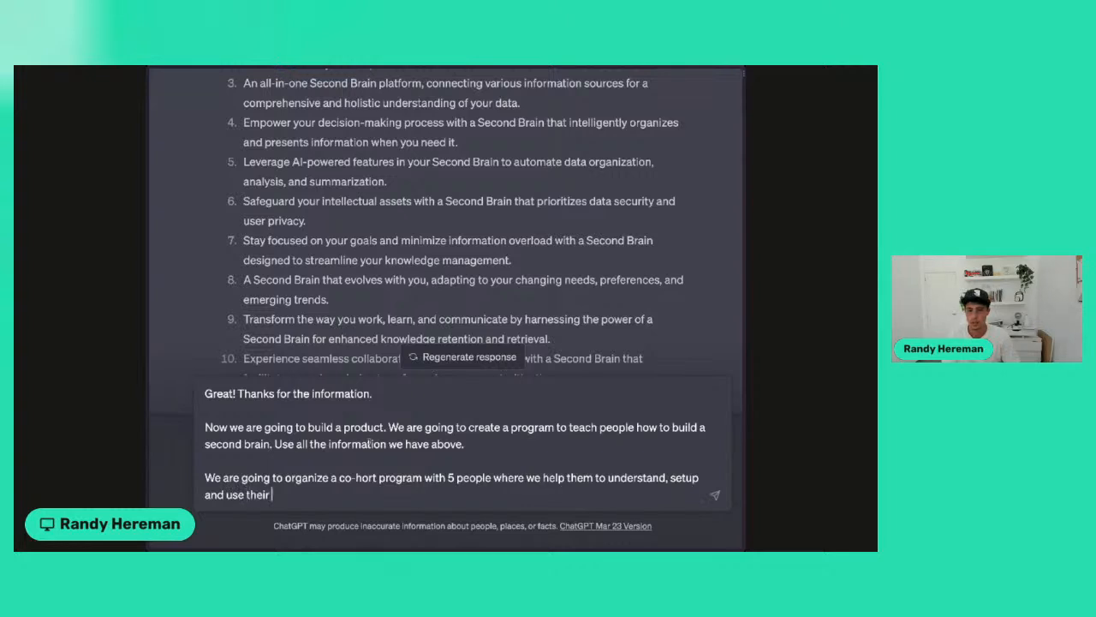
pyautogui.write('second brain. This program is focusse')
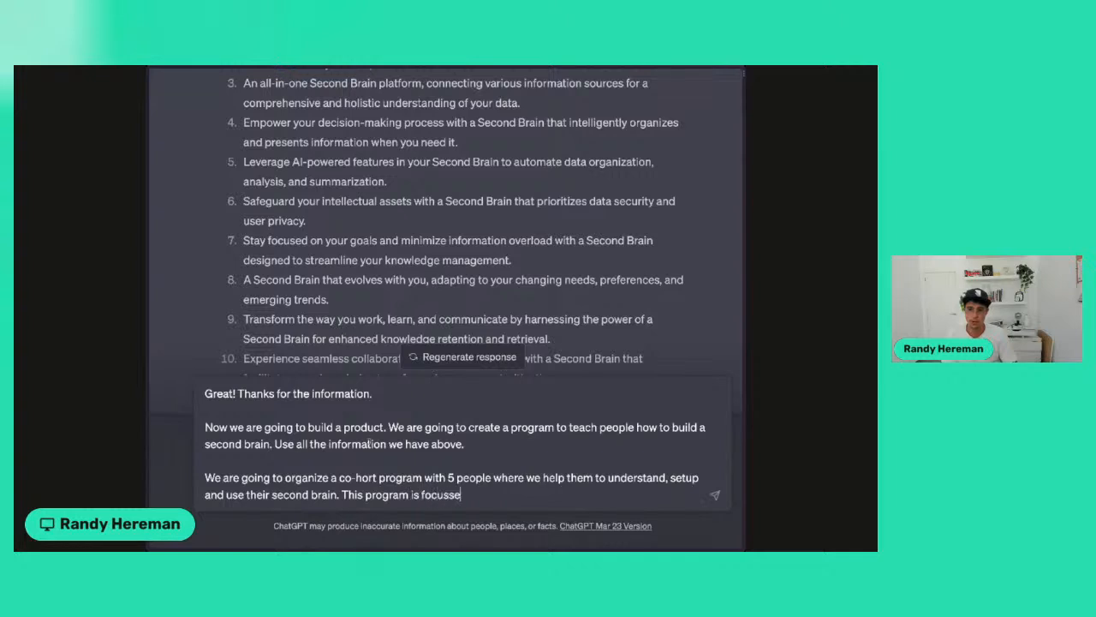
pyautogui.write('d on coaches and consultants.')
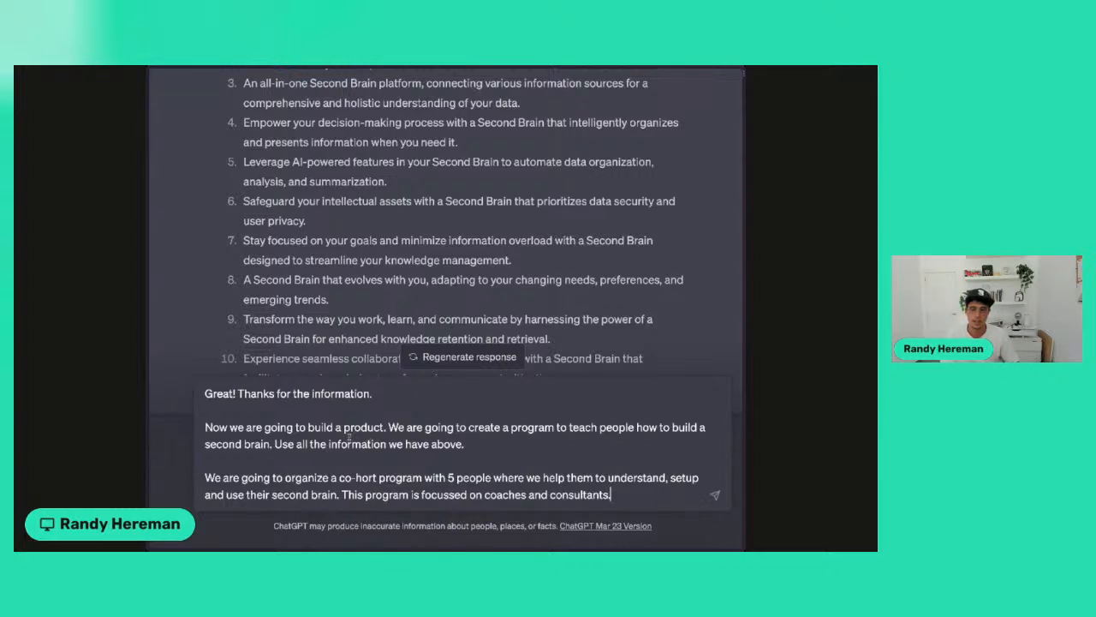
pyautogui.press('BackSpace')
pyautogui.write('that ')
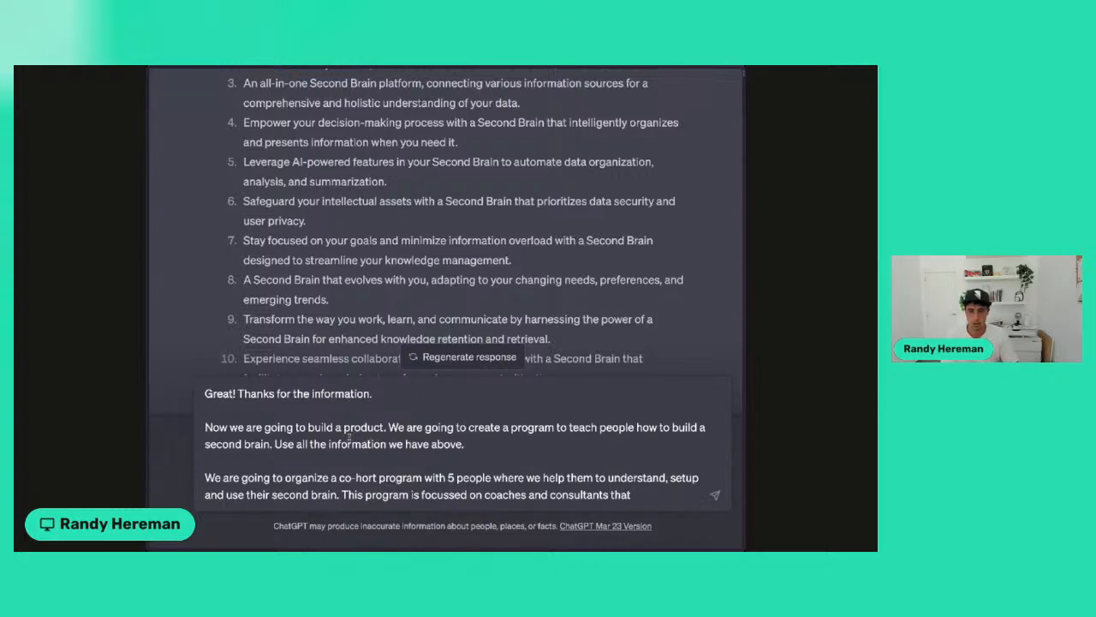
pyautogui.write('learn')
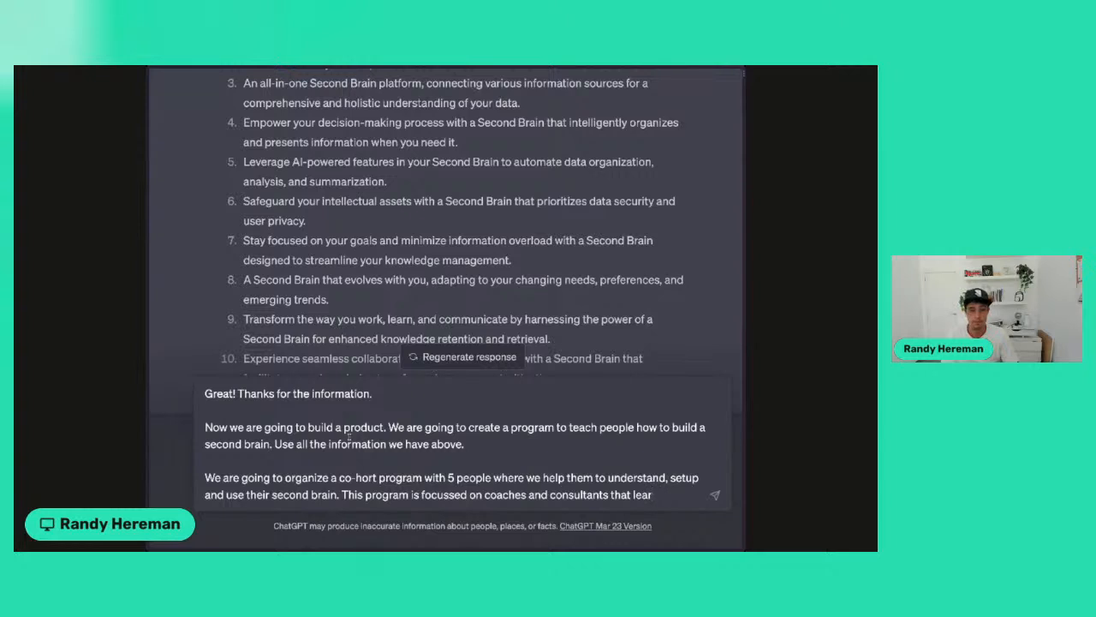
pyautogui.press('BackSpace')
pyautogui.press('BackSpace')
pyautogui.press('BackSpace')
pyautogui.press('BackSpace')
pyautogui.press('BackSpace')
pyautogui.write('want to increase their')
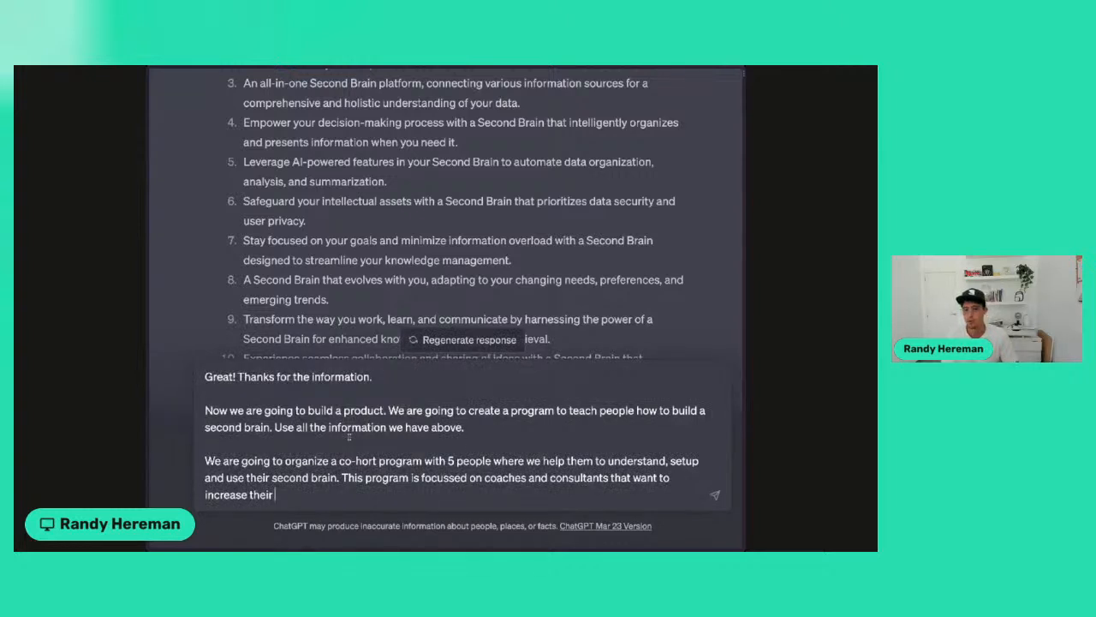
pyautogui.keyDown('shift'); pyautogui.click(610, 477); pyautogui.keyUp('shift')
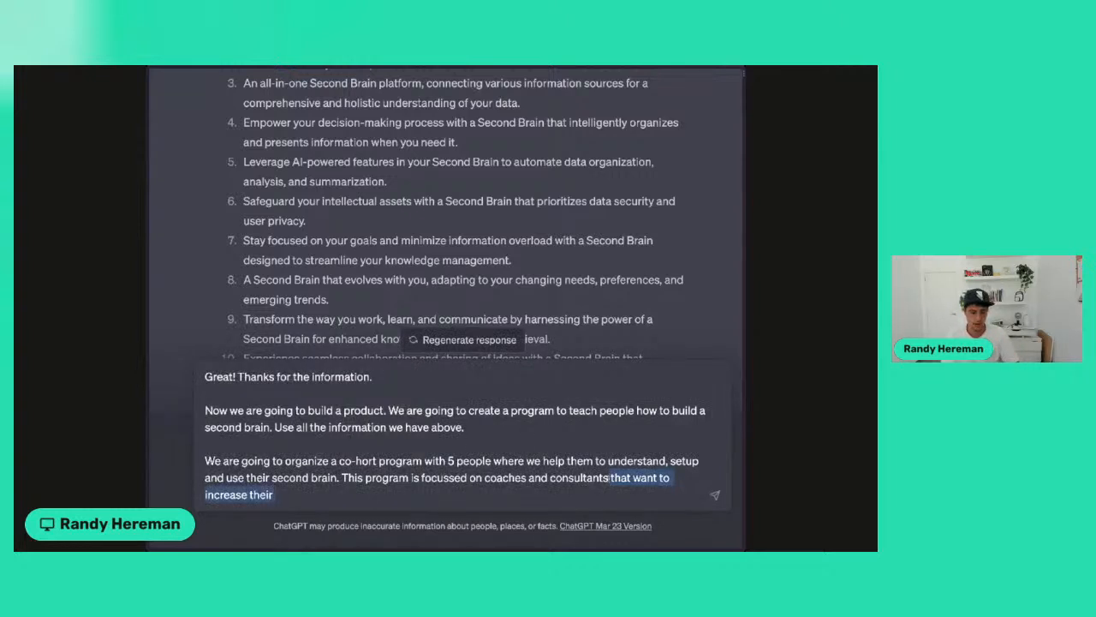
pyautogui.press('BackSpace')
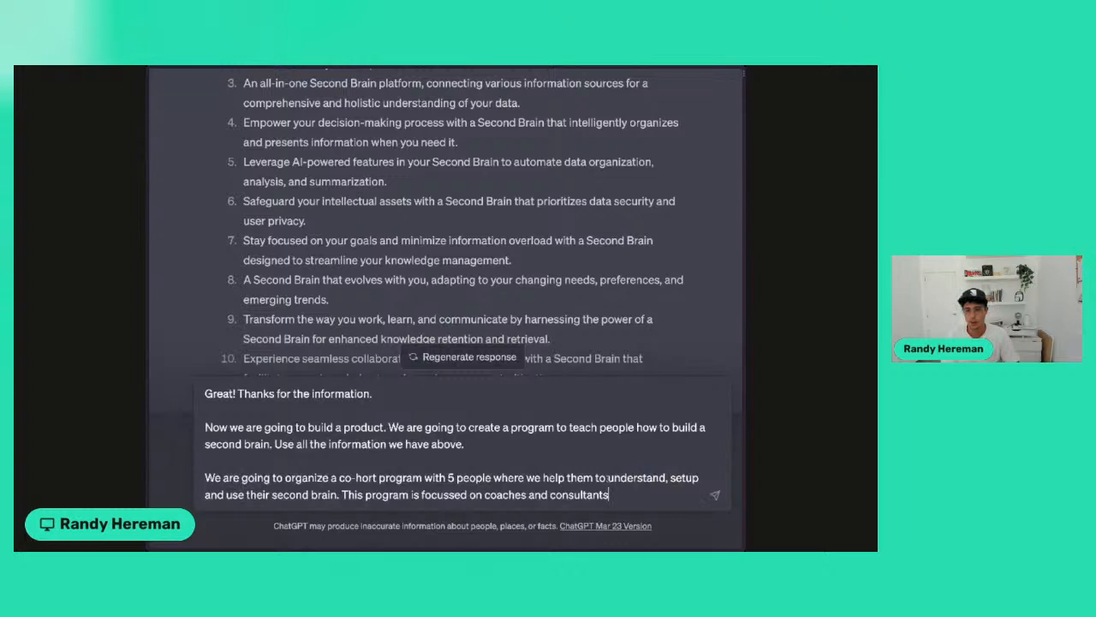
pyautogui.write('.')
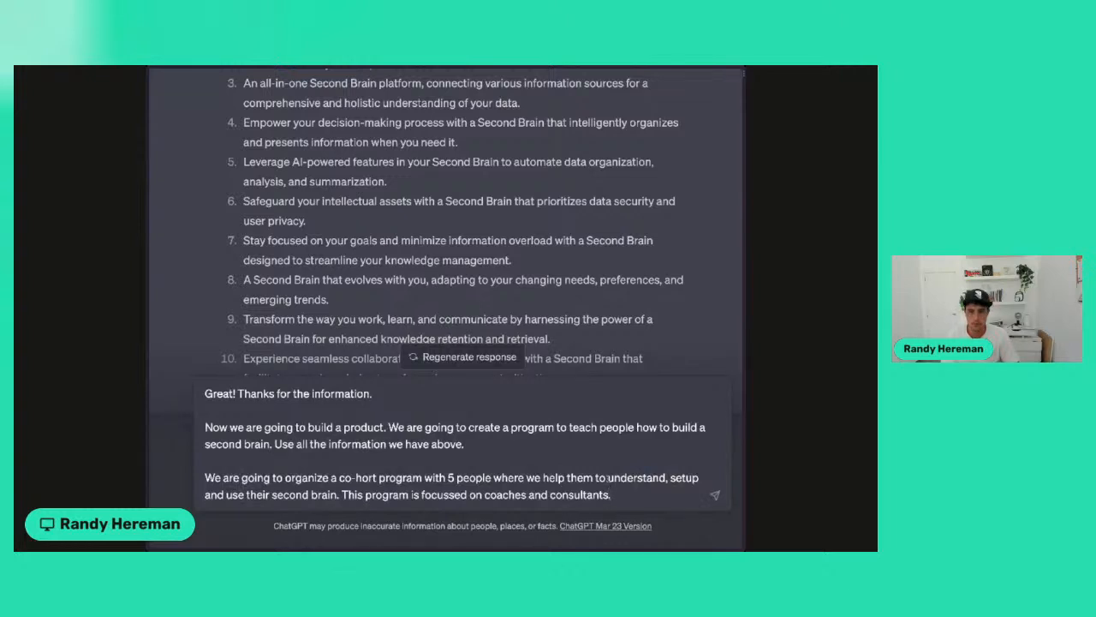
# - Add a new paragraph to the message reading "For 12 week, every week we have a group meeting"
pyautogui.hotkey('shift', 'Return')
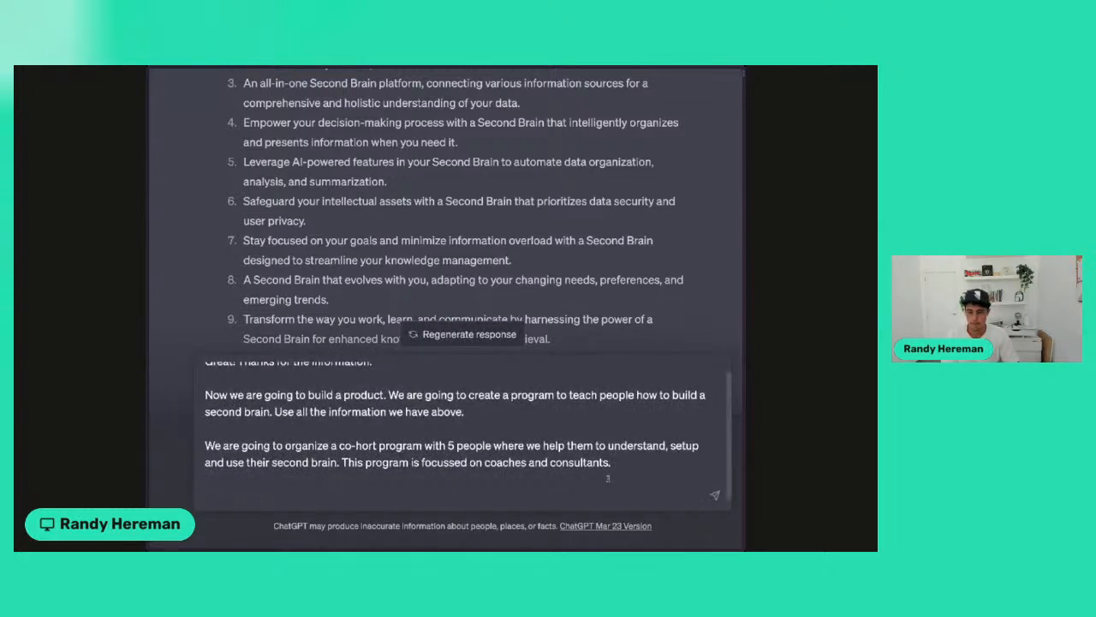
pyautogui.write('For ')
pyautogui.write('12 week')
pyautogui.write(', every')
pyautogui.write('we have ')
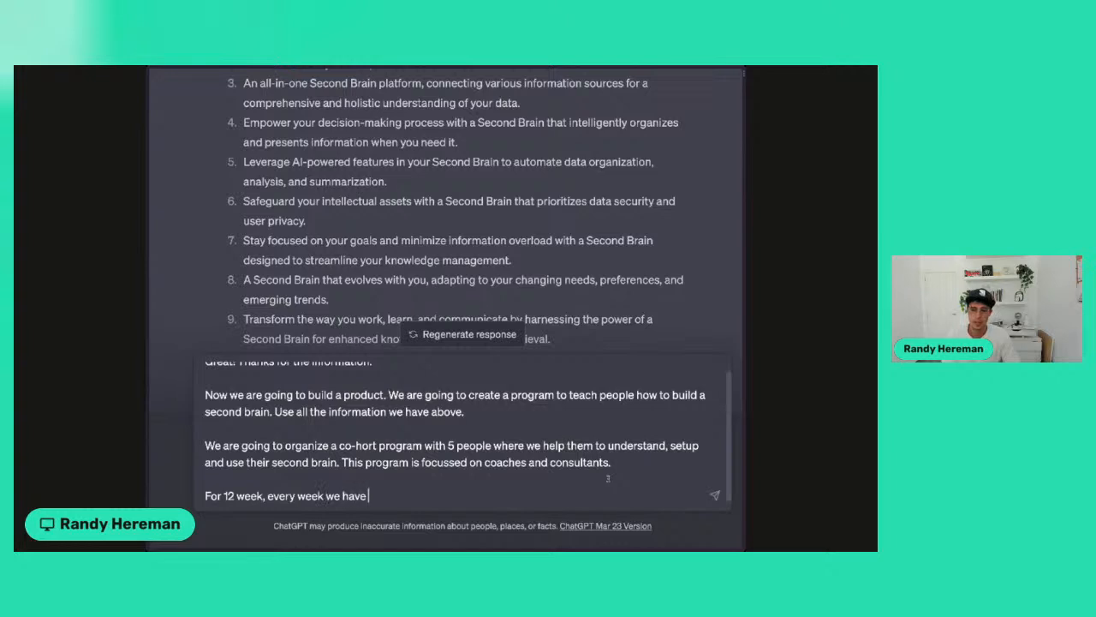
pyautogui.write('a group meeting')
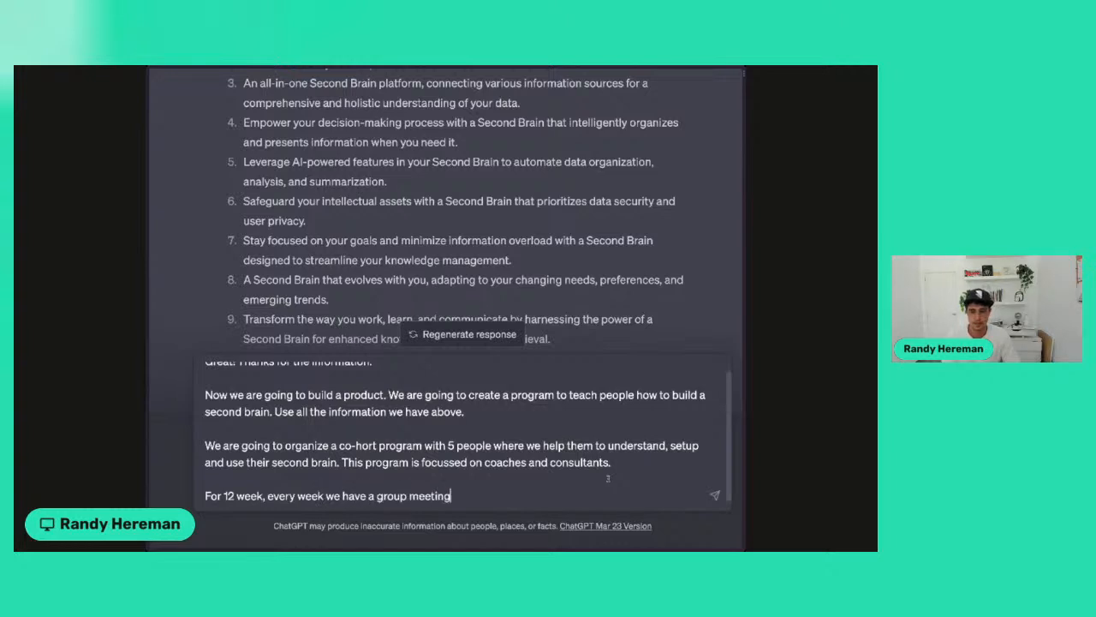
# - End the sentence and add "The first meeting is a workshop"
pyautogui.write('. The first me')
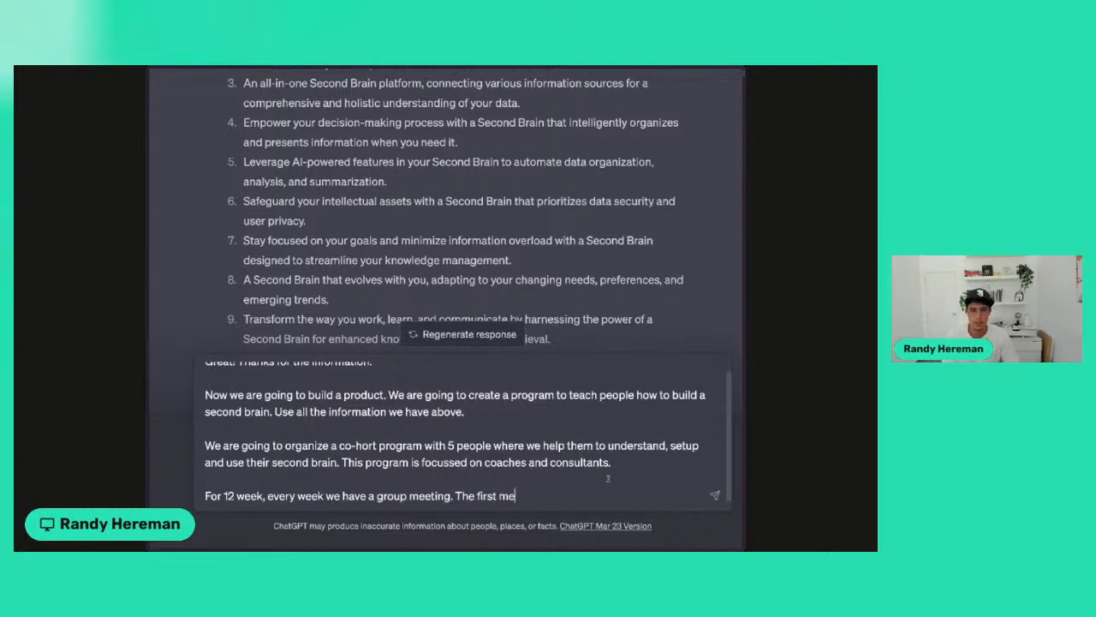
pyautogui.write('eting is the')
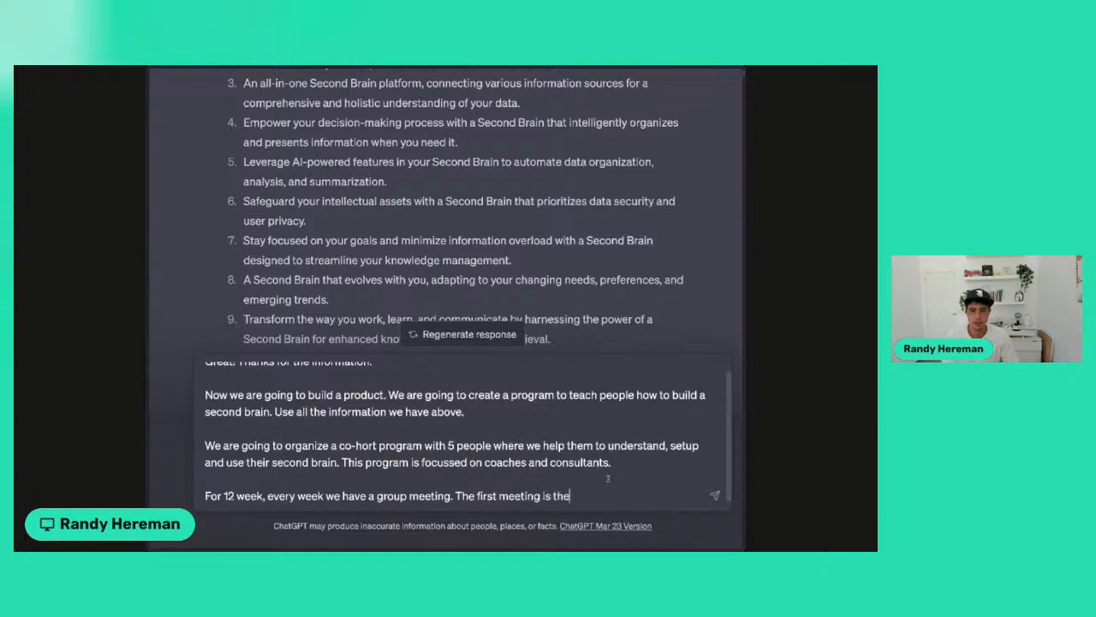
pyautogui.press('BackSpace')
pyautogui.press('BackSpace')
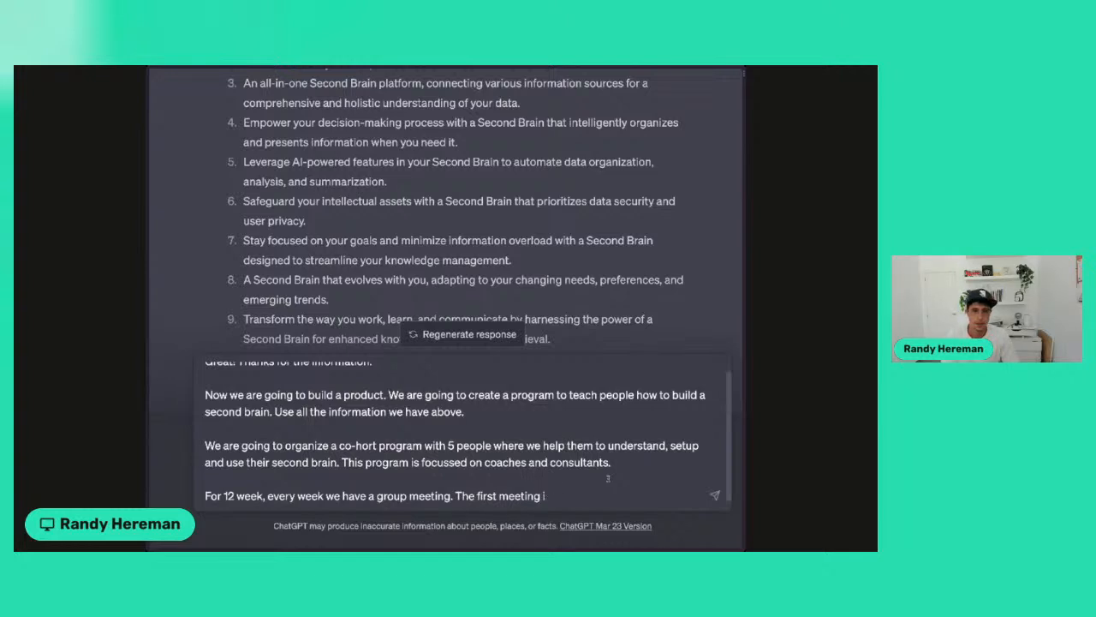
pyautogui.write('s a')
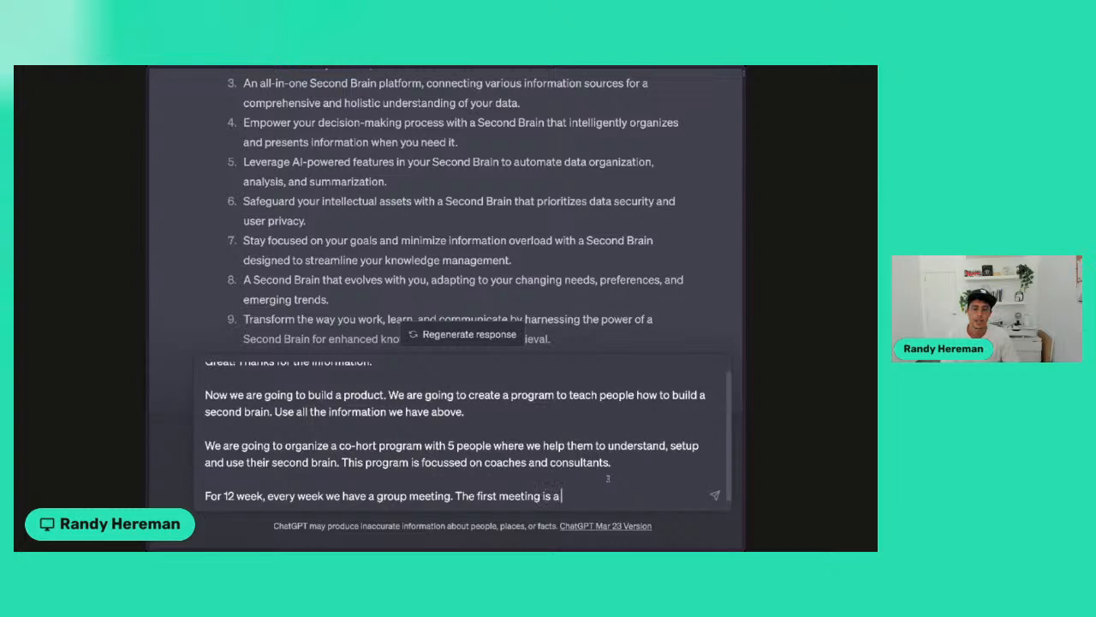
pyautogui.write(' presentation, workshop')
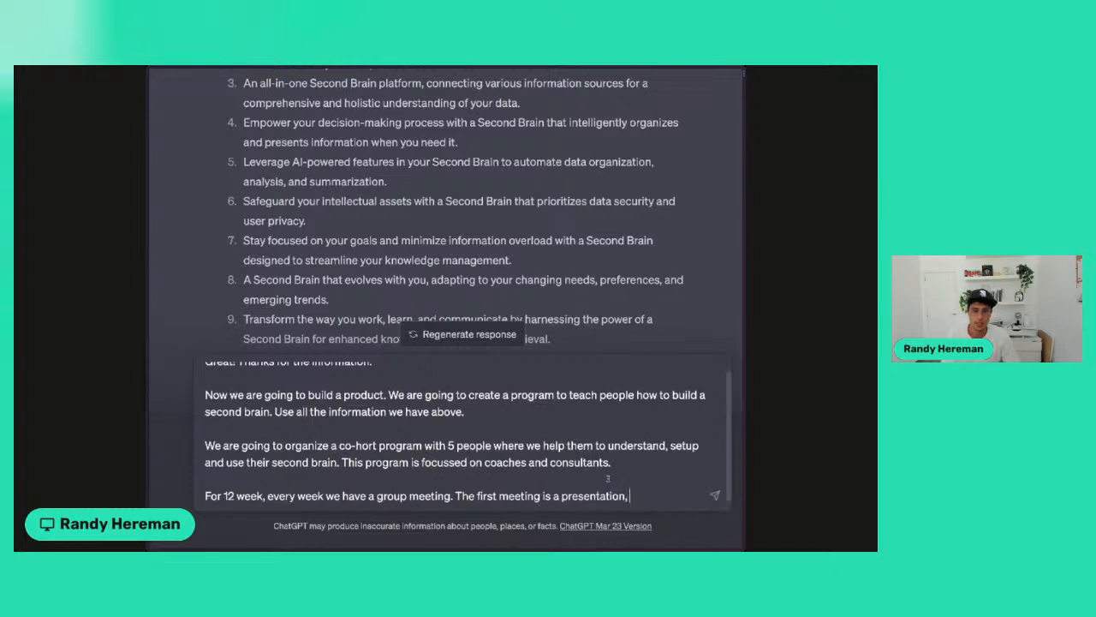
pyautogui.press('BackSpace')
pyautogui.press('BackSpace')
pyautogui.press('BackSpace')
pyautogui.press('BackSpace')
pyautogui.press('BackSpace')
pyautogui.press('BackSpace')
pyautogui.write('/wor')
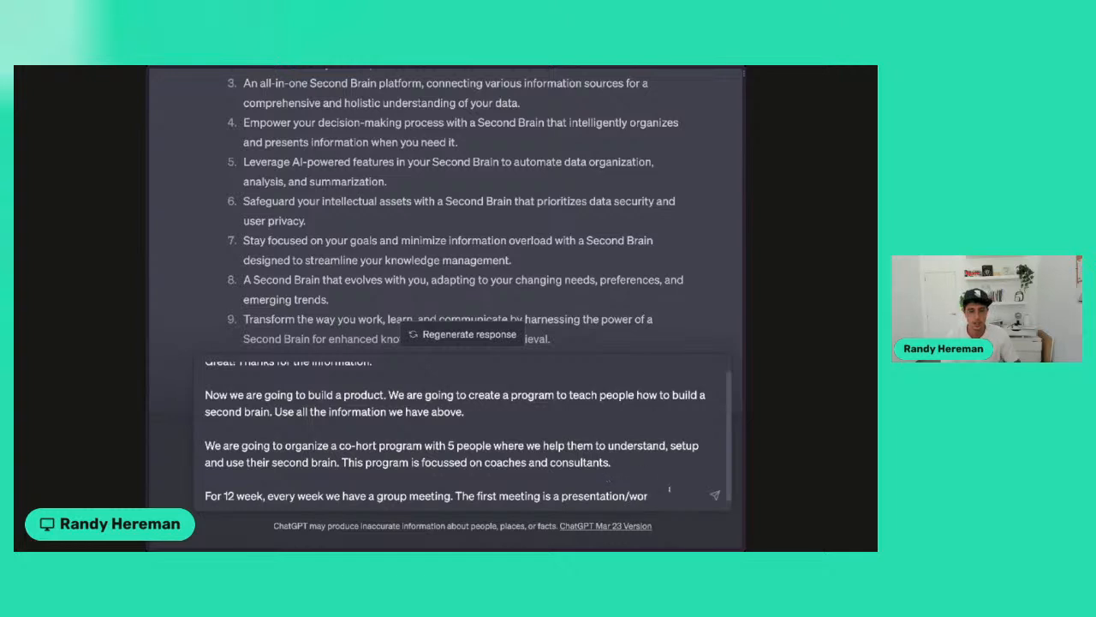
pyautogui.press('BackSpace')
pyautogui.press('BackSpace')
pyautogui.press('BackSpace')
pyautogui.press('BackSpace')
pyautogui.press('BackSpace')
pyautogui.press('BackSpace')
pyautogui.press('BackSpace')
pyautogui.press('BackSpace')
pyautogui.press('BackSpace')
pyautogui.press('BackSpace')
pyautogui.press('BackSpace')
pyautogui.press('BackSpace')
pyautogui.press('BackSpace')
pyautogui.press('BackSpace')
pyautogui.press('BackSpace')
pyautogui.press('BackSpace')
pyautogui.write('workshop')
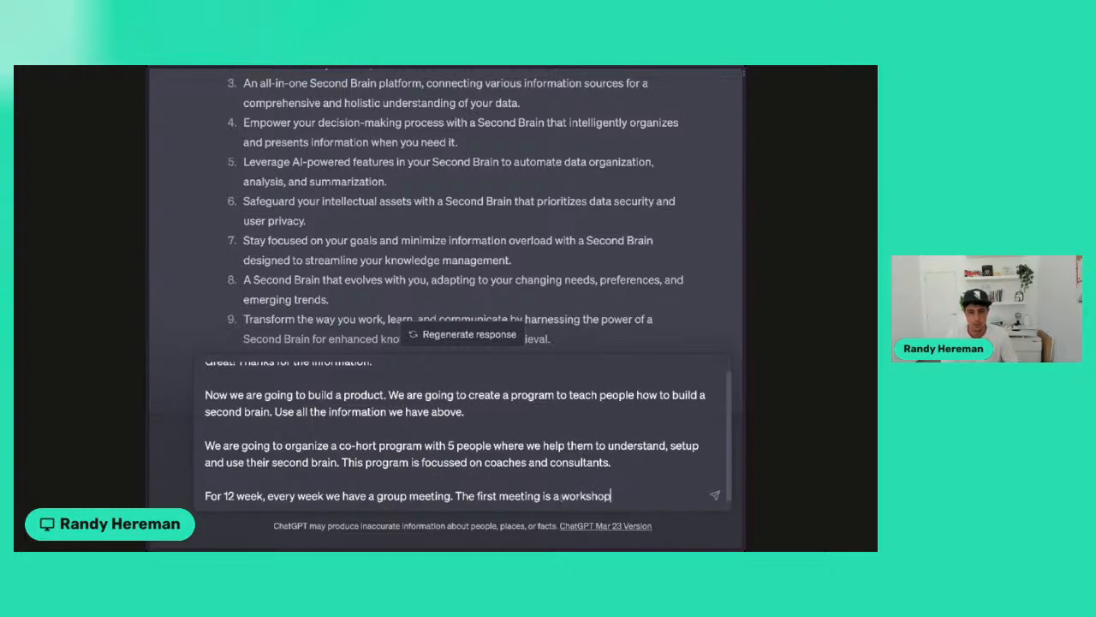
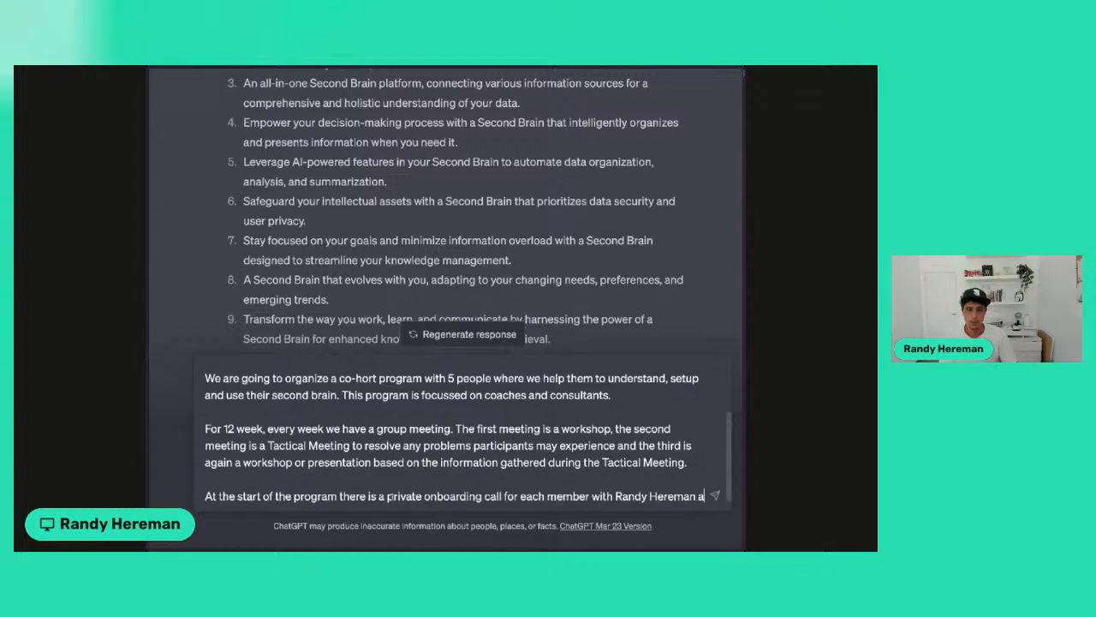
# - Complete the onboarding sentence with another private call with the host for each member at the program's end, and begin a paragraph with "Now write me"
pyautogui.write('ndy Hereman and at the')
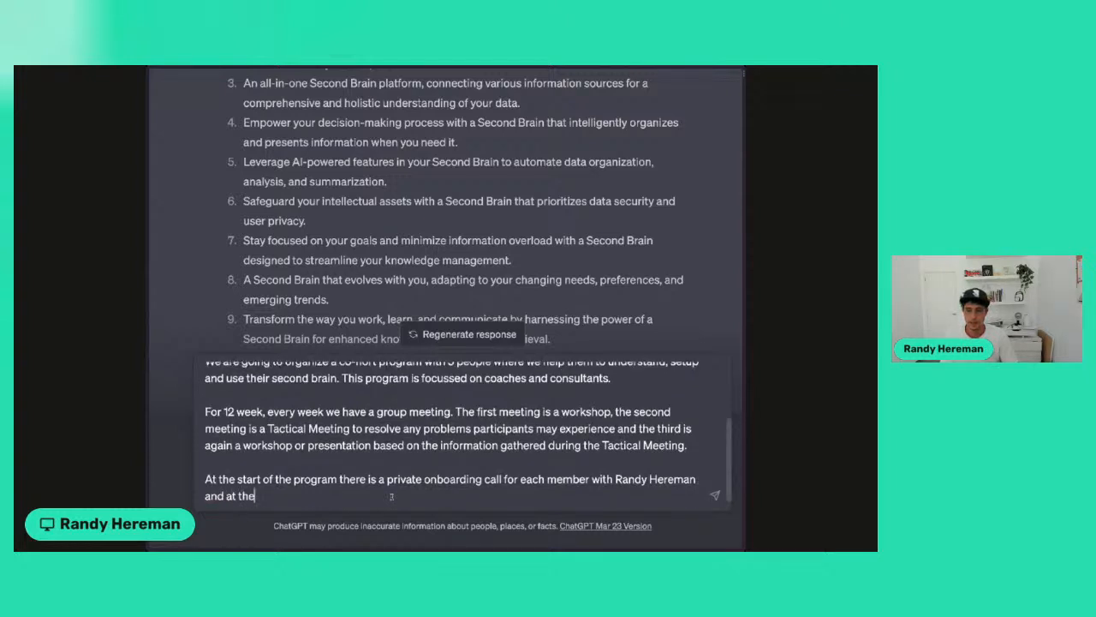
pyautogui.write(' end of the program there')
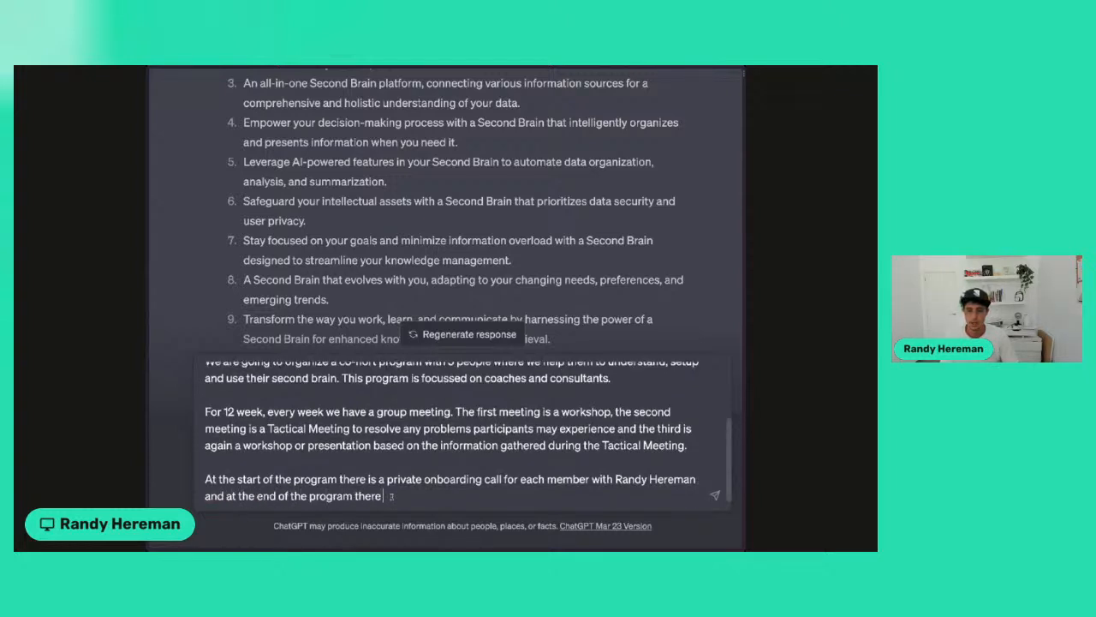
pyautogui.write(' is another p')
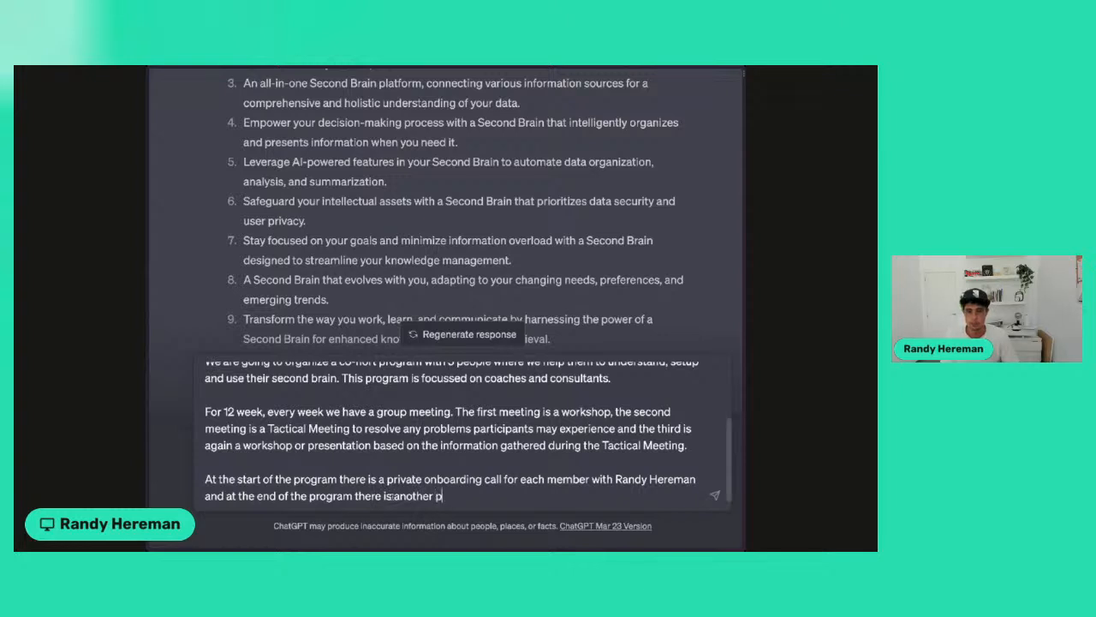
pyautogui.write('rivate ca')
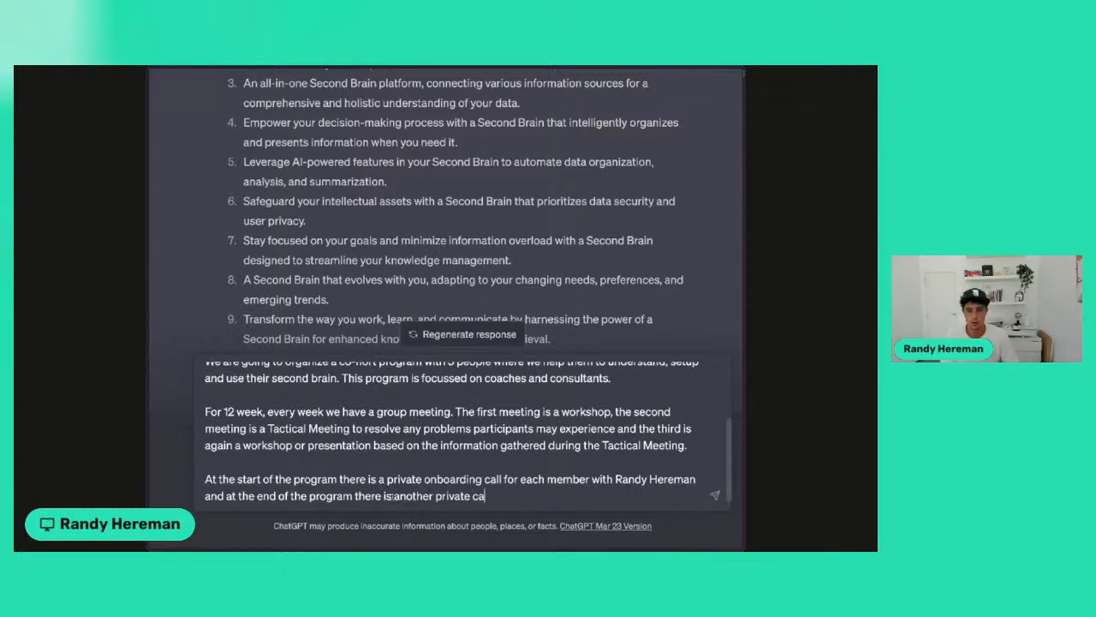
pyautogui.write('ll for each member with Randy.')
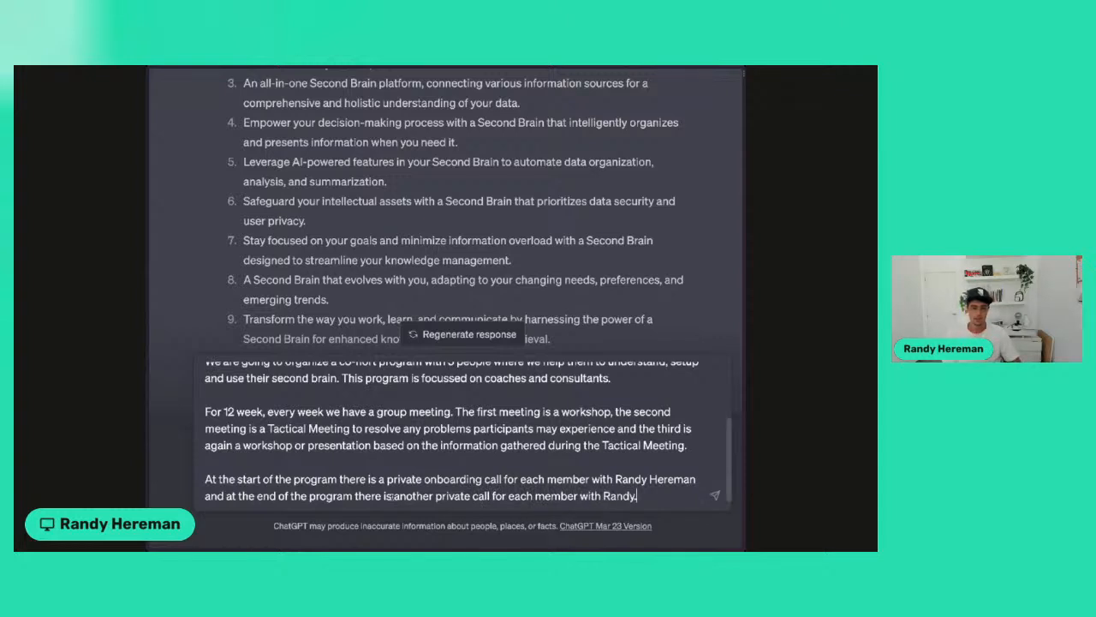
pyautogui.hotkey('shift', 'Return')
pyautogui.hotkey('shift', 'Return')
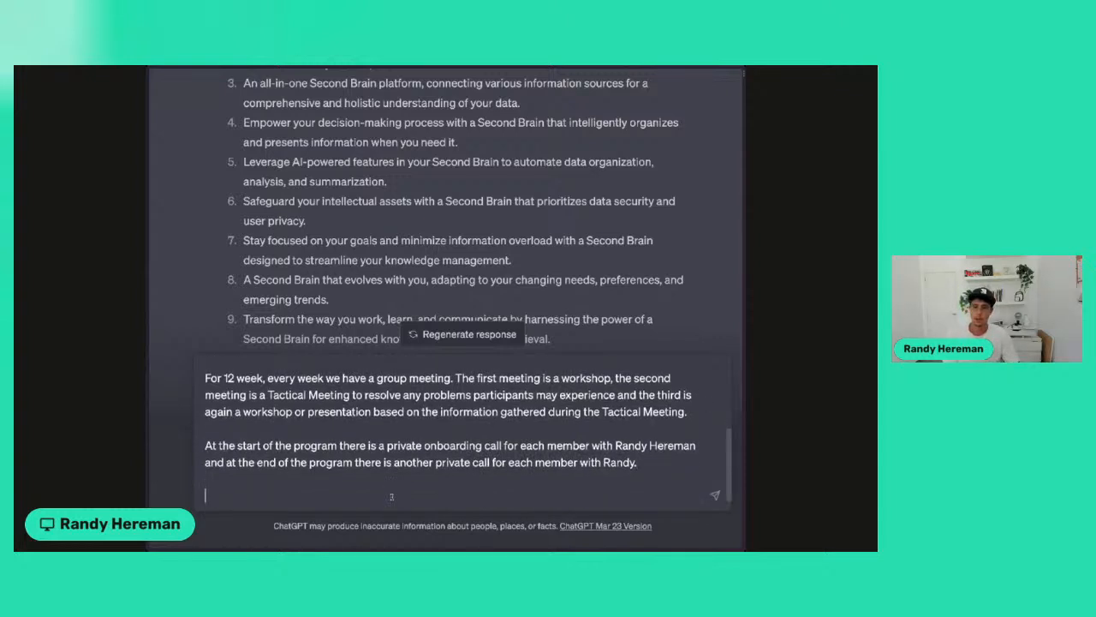
pyautogui.write('Now write me')
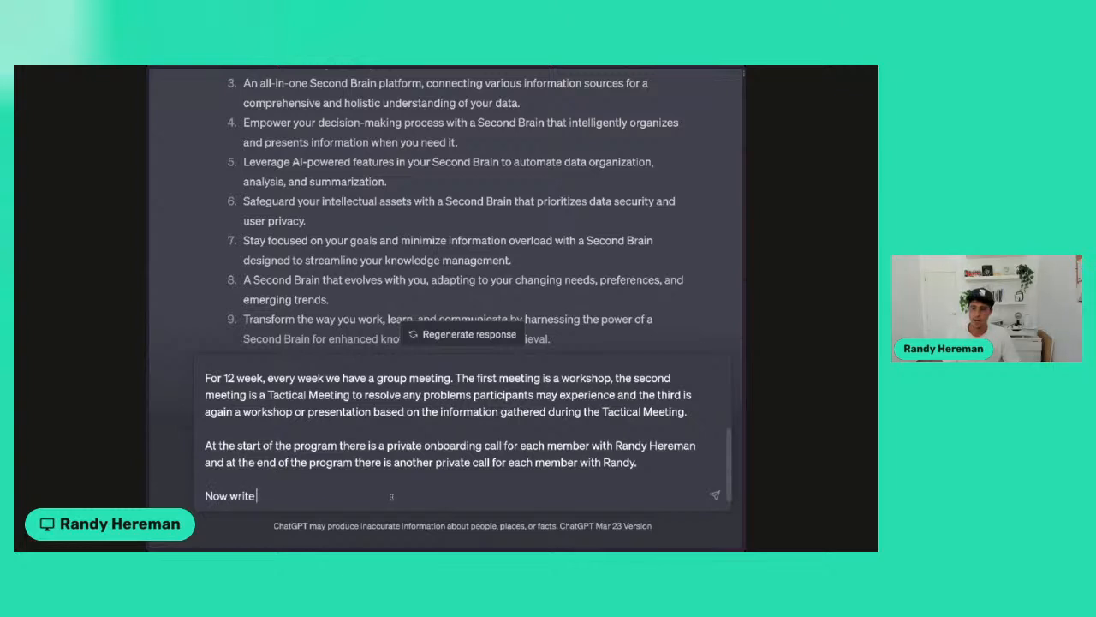
# - Switch to Lightfunnels, look through the fields of the New Product form, and return to the ChatGPT conversation
pyautogui.moveTo(154, 129)
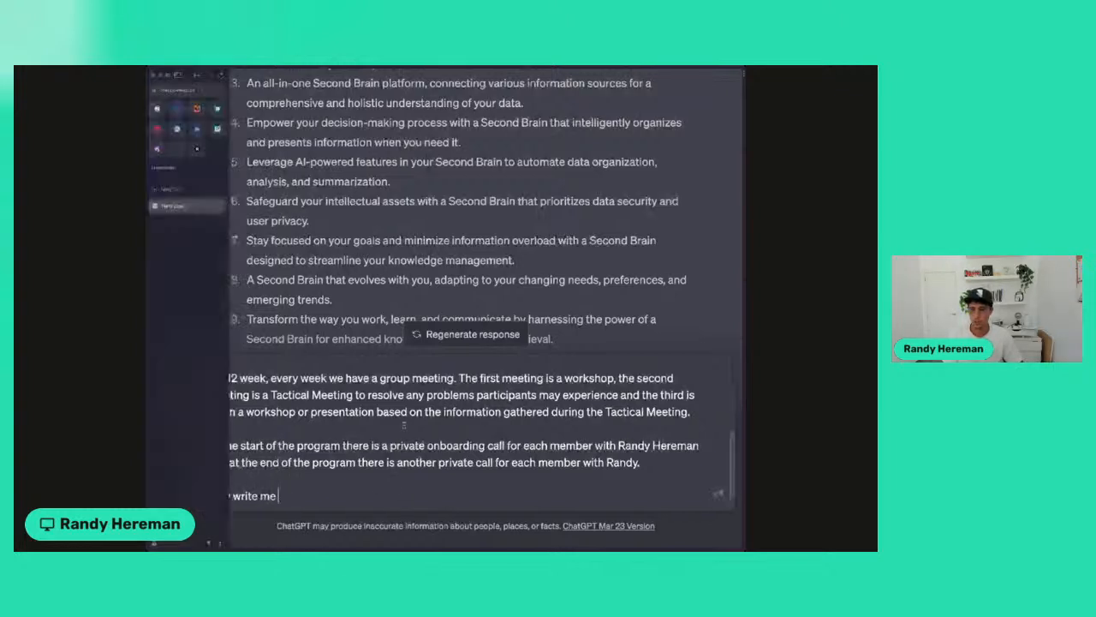
pyautogui.click(177, 148)
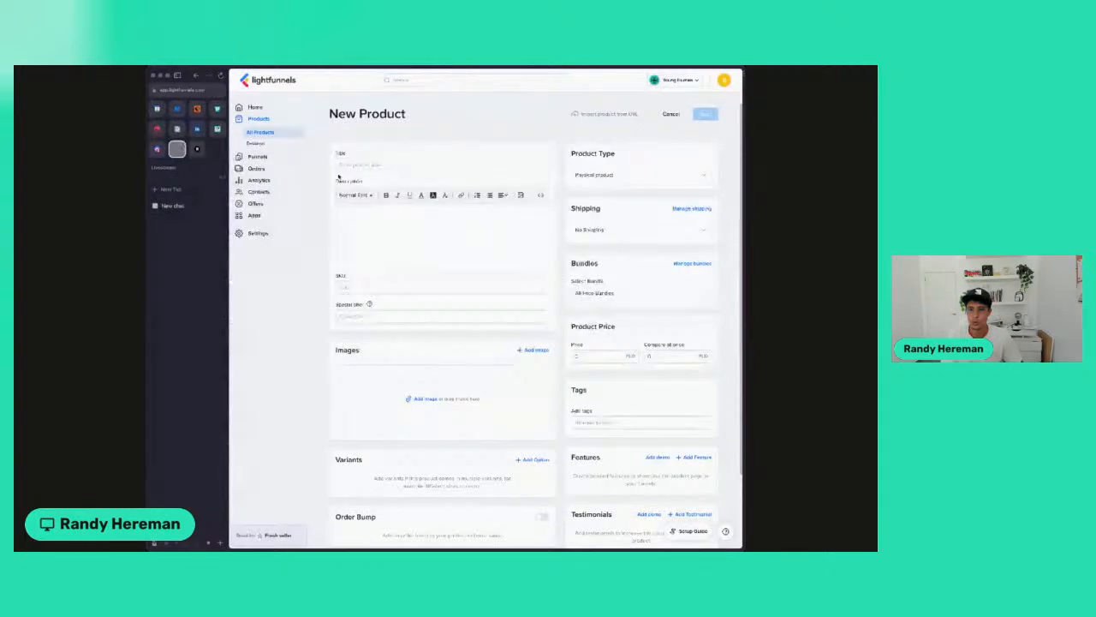
pyautogui.scroll(-2, 492, 216)
pyautogui.scroll(-1, 493, 216)
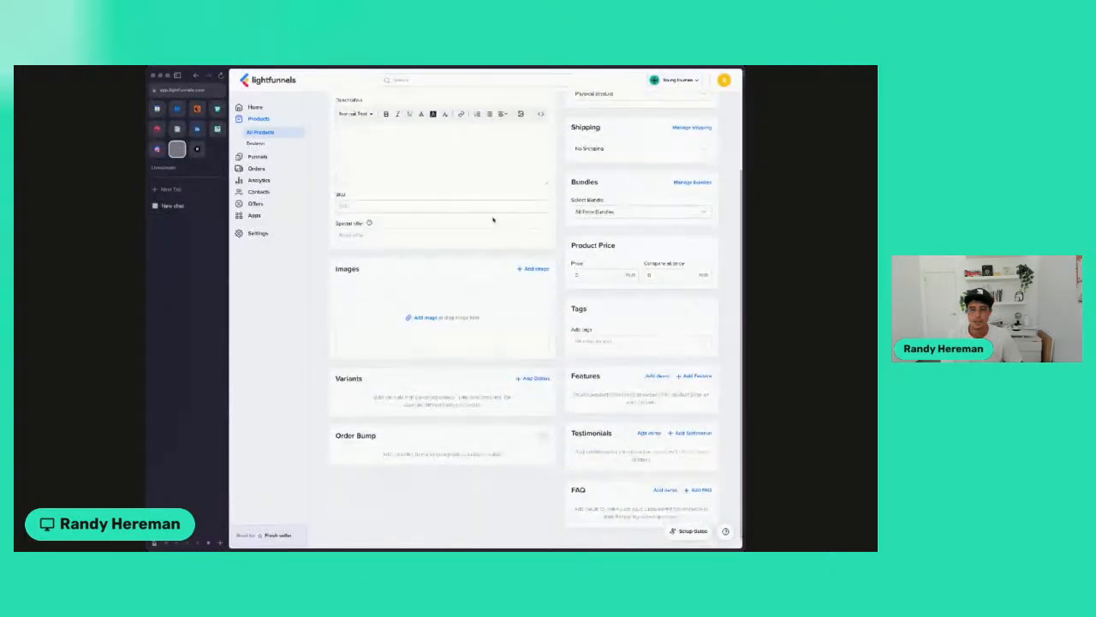
pyautogui.scroll(2, 443, 182)
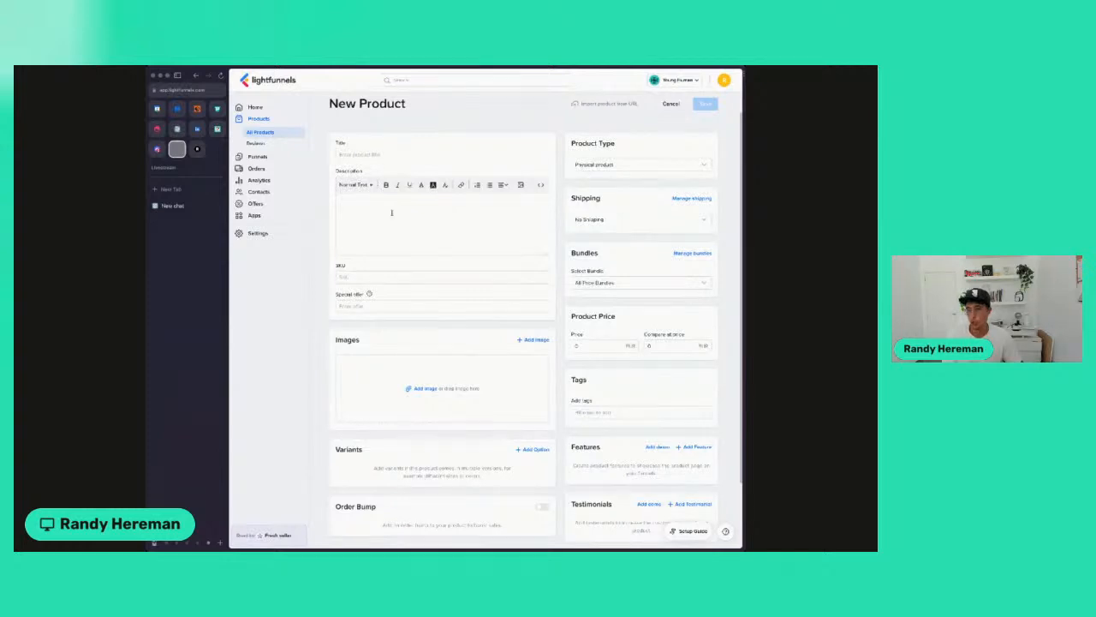
pyautogui.click(175, 205)
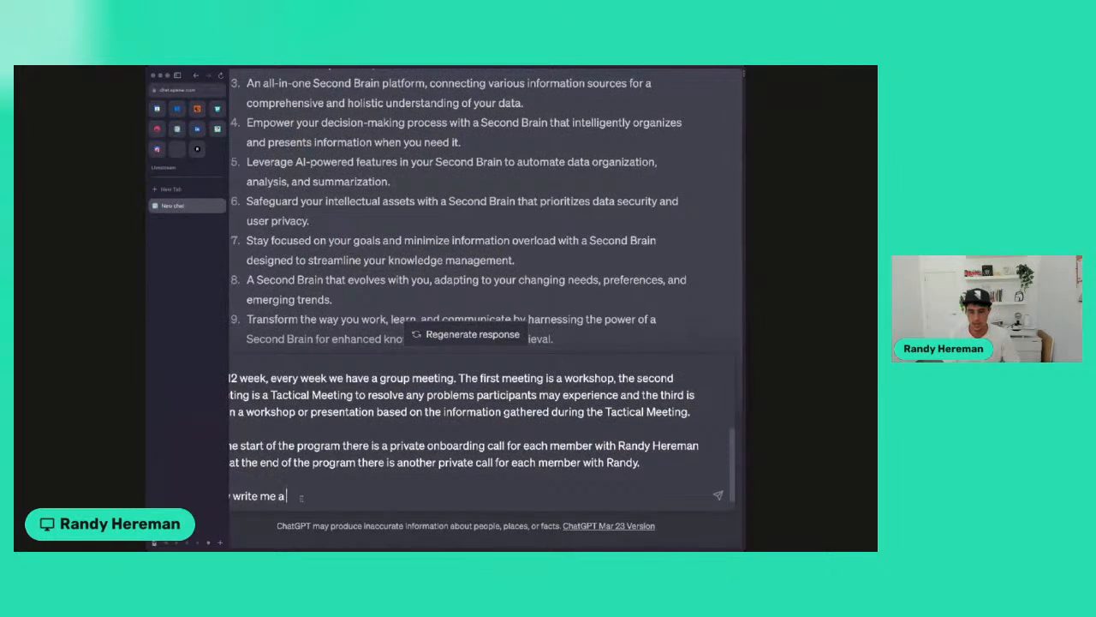
# - Continue the request with "a short description that explain the program."
pyautogui.write('short description')
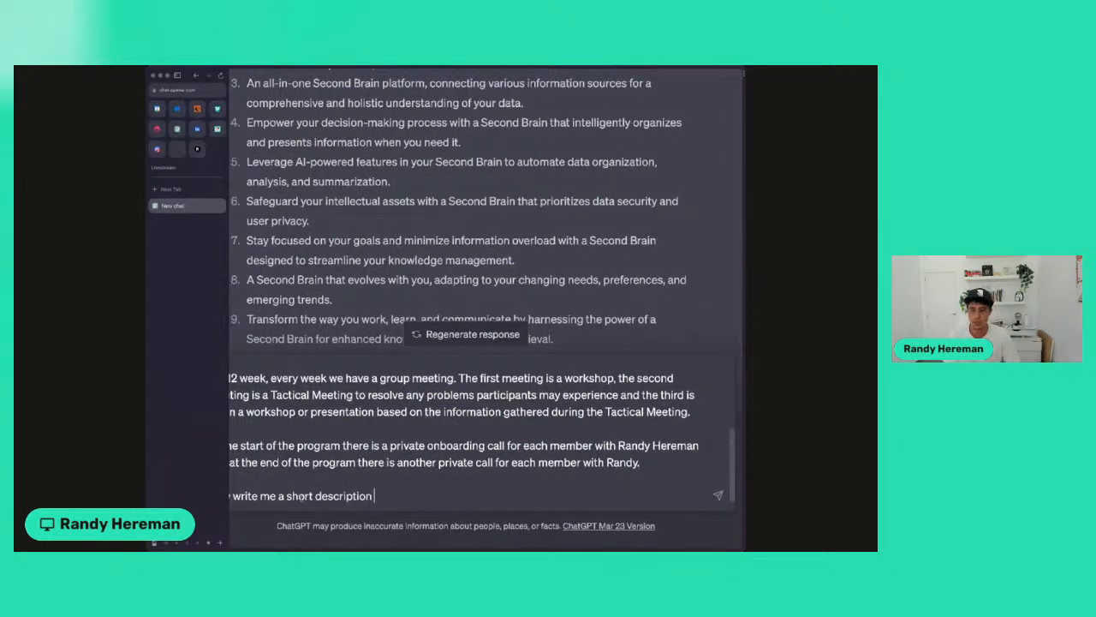
pyautogui.write(' that explain the program')
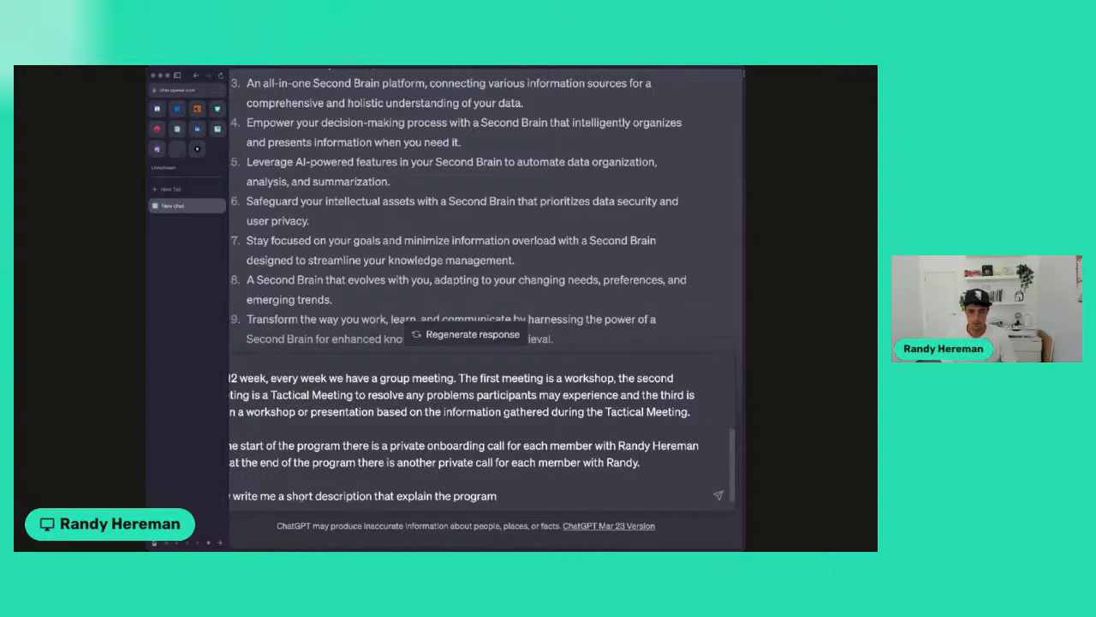
pyautogui.write('. Kee')
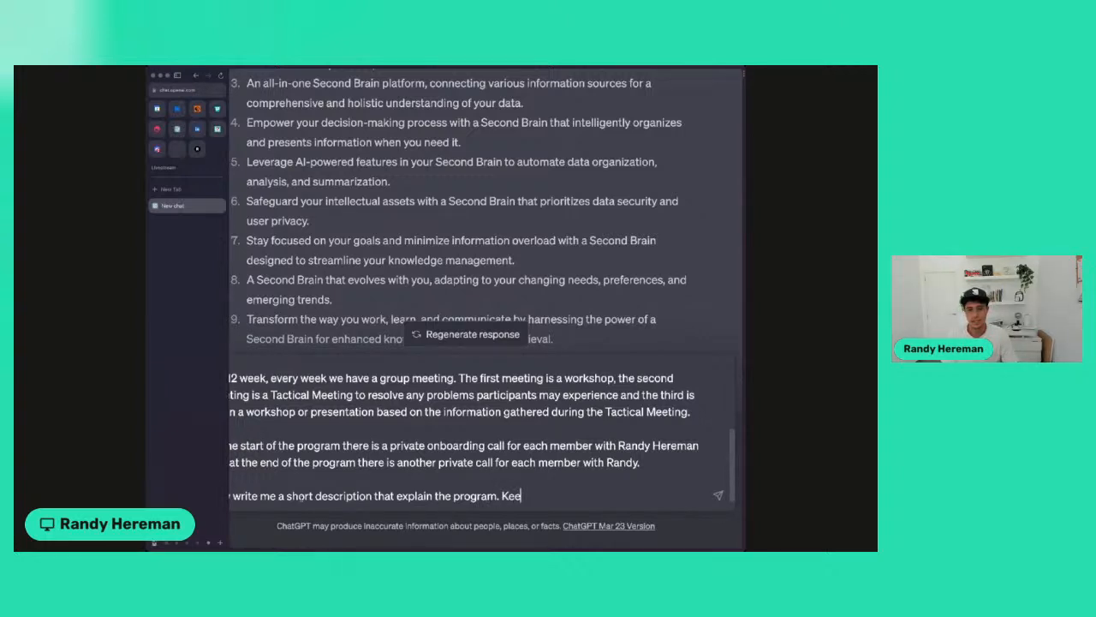
pyautogui.press('BackSpace')
pyautogui.press('BackSpace')
pyautogui.press('BackSpace')
pyautogui.hscroll(-1, 302, 498)
pyautogui.hscroll(-3, 302, 498)
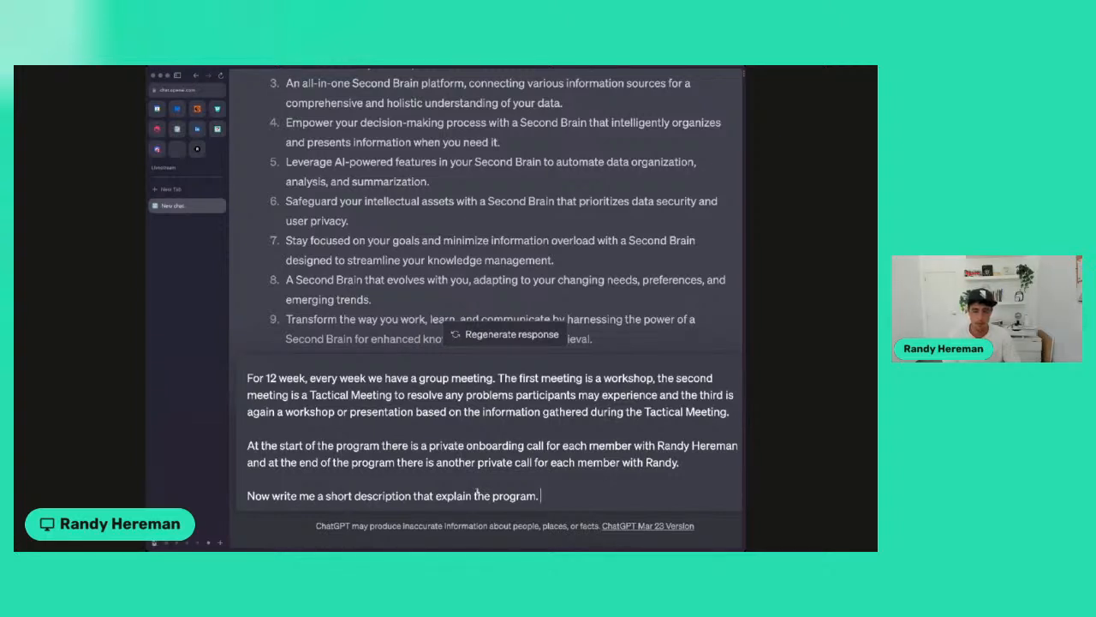
# - Add "Keep it simple, straightforward and easy to understand." and send the message
pyautogui.write('Keep')
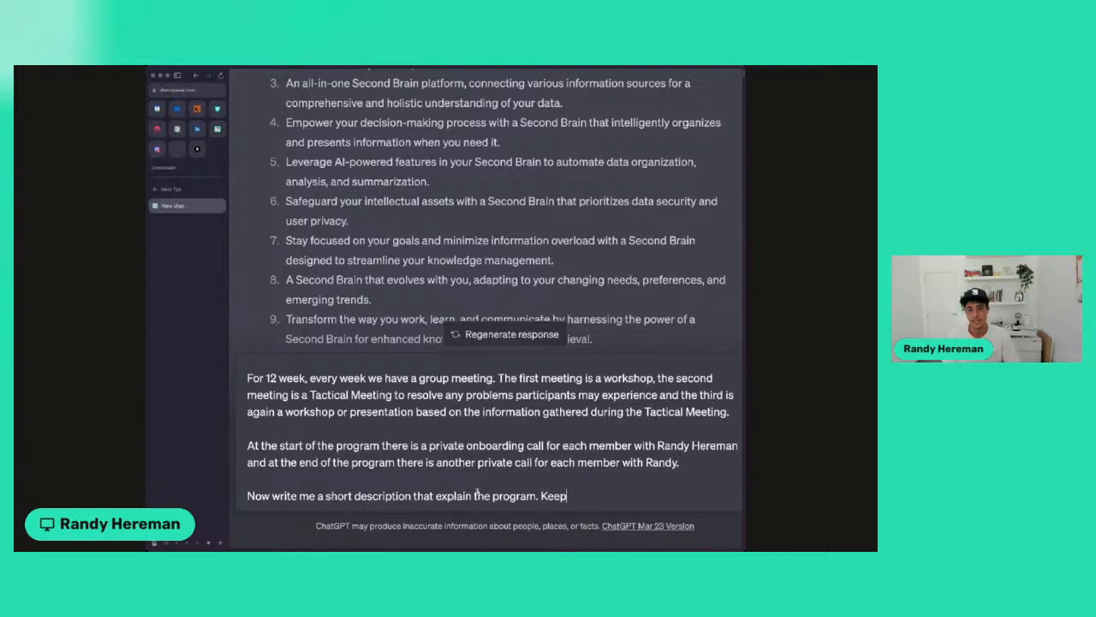
pyautogui.write(' it simple, straightforw')
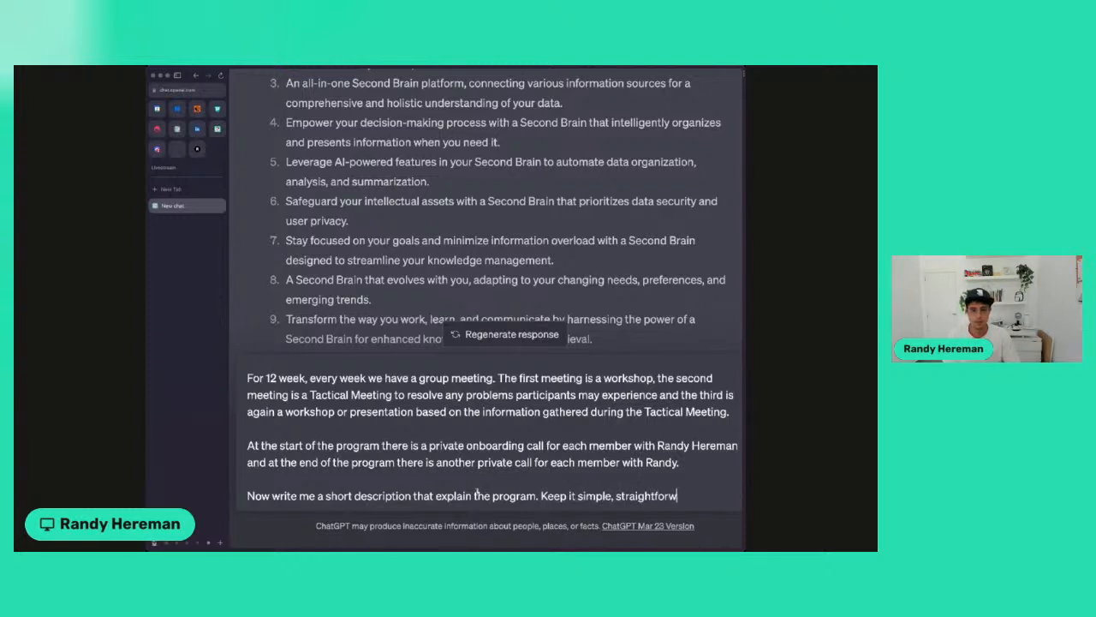
pyautogui.write('ard and easy to understand')
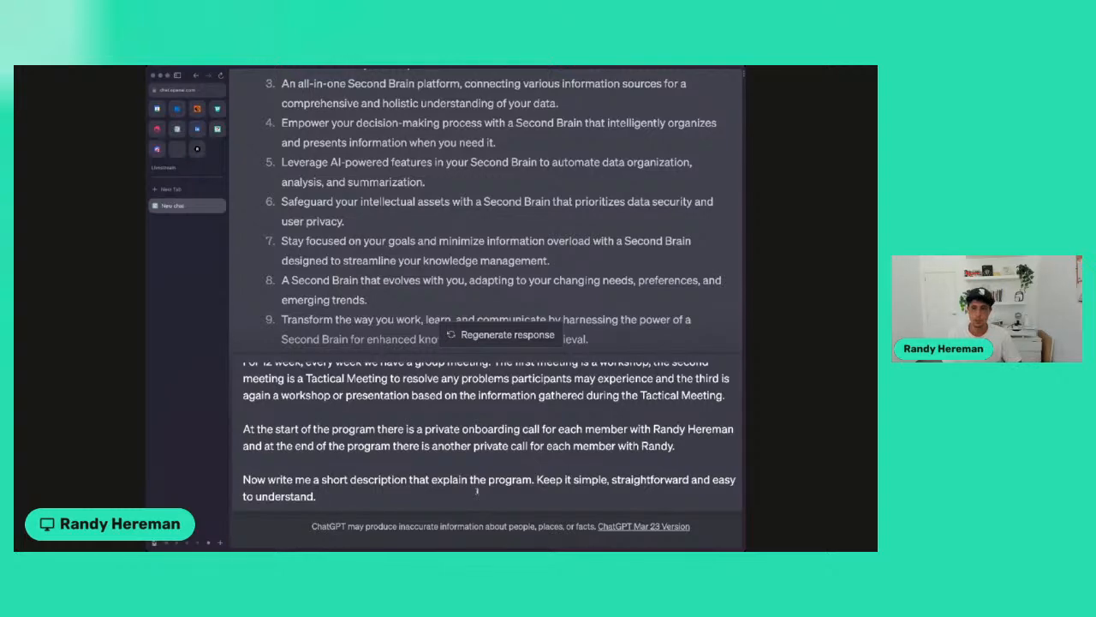
pyautogui.write('.')
pyautogui.press('Return')
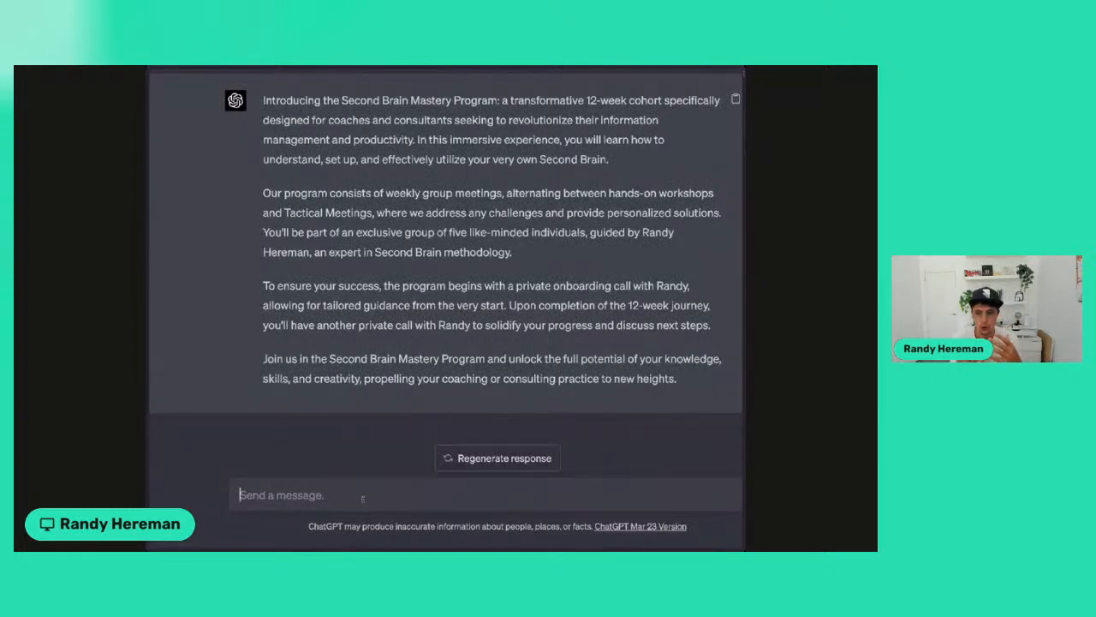
# - Write a follow-up message reading "Redo this. Make it more structured so that the program is easy to understand."
pyautogui.write('Redo this')
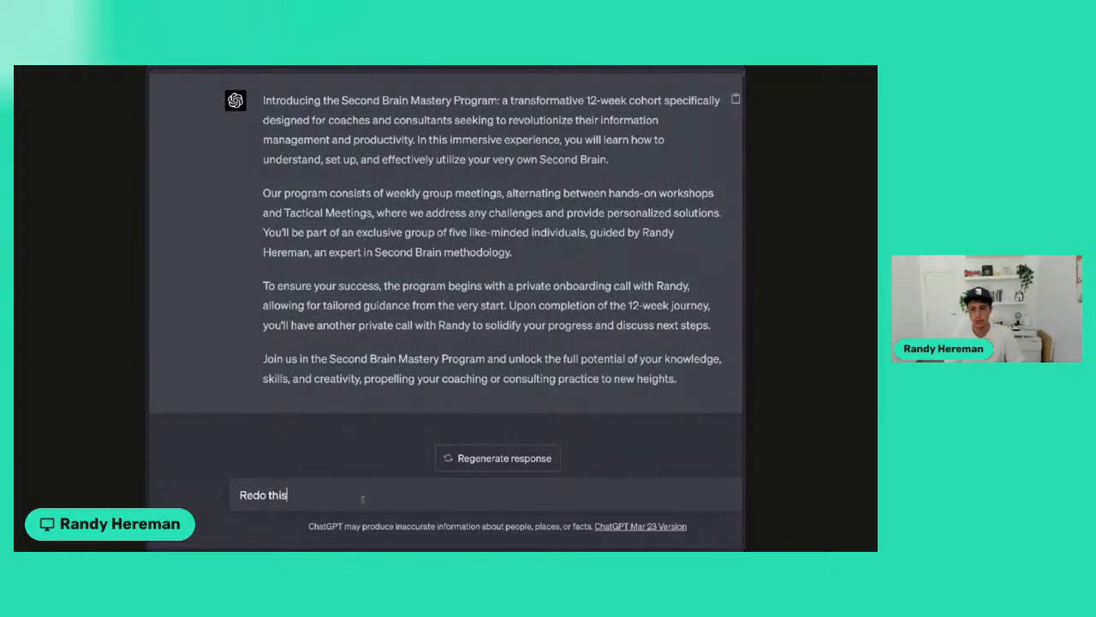
pyautogui.write('. Make it more structured and')
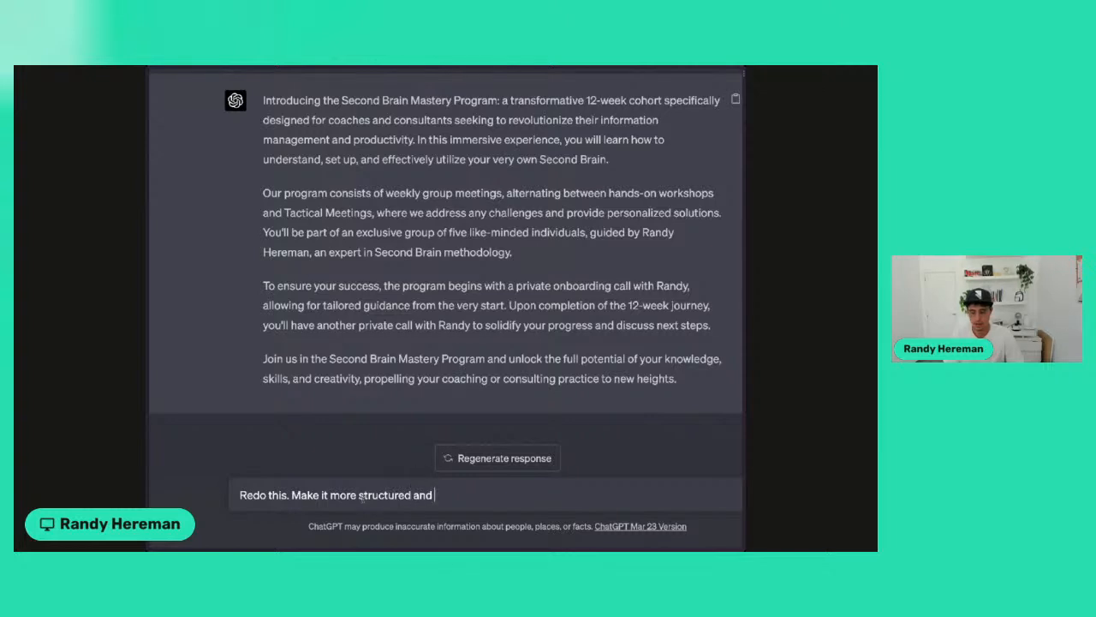
pyautogui.press('BackSpace')
pyautogui.press('BackSpace')
pyautogui.press('BackSpace')
pyautogui.write('so that the pr')
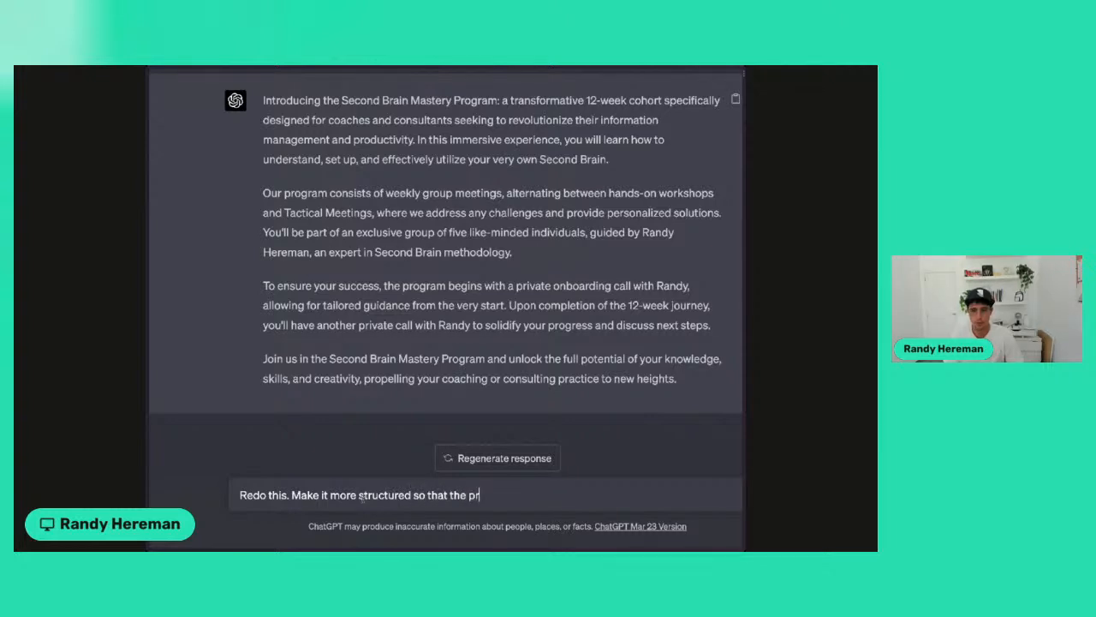
pyautogui.write('ogram is easy to understan')
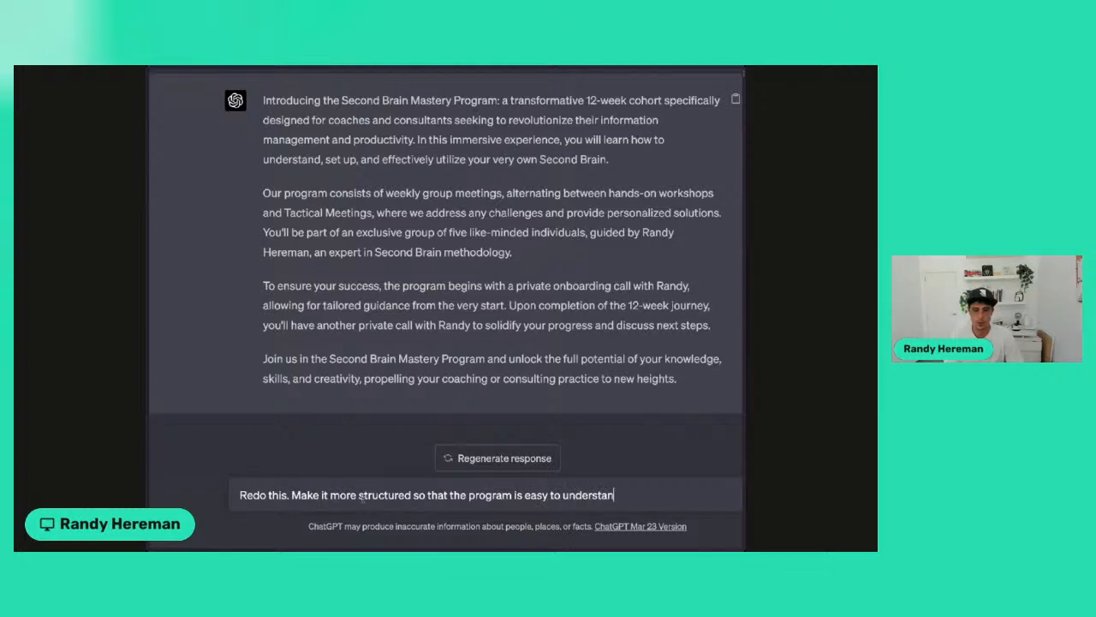
pyautogui.write('d.')
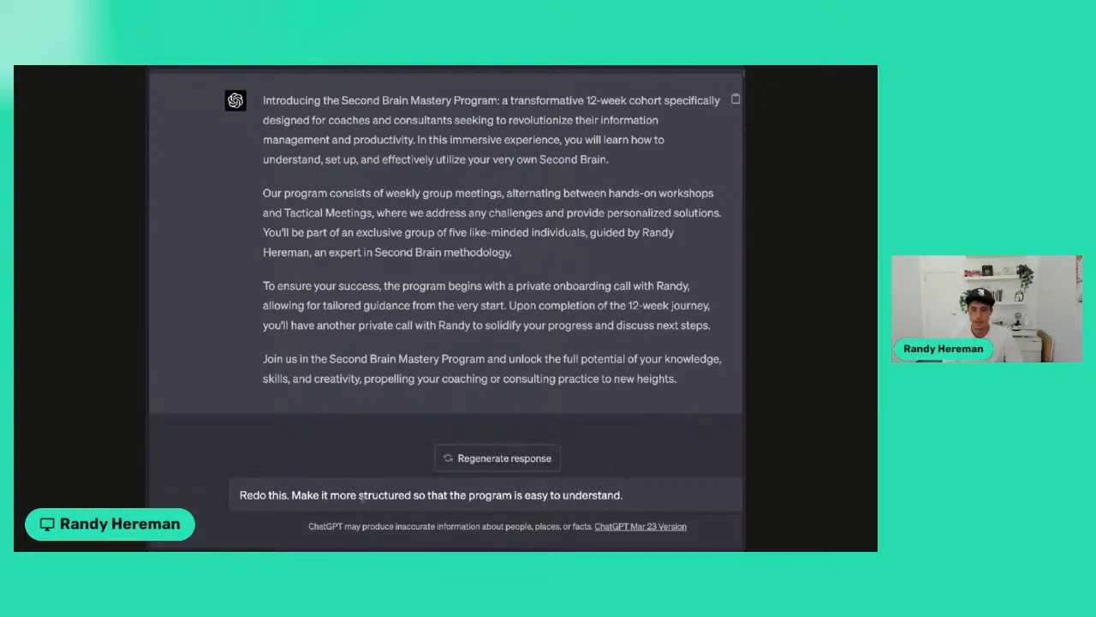
# - Add "Use bullet points." to the message and send it
pyautogui.write(' Use bullet poitns')
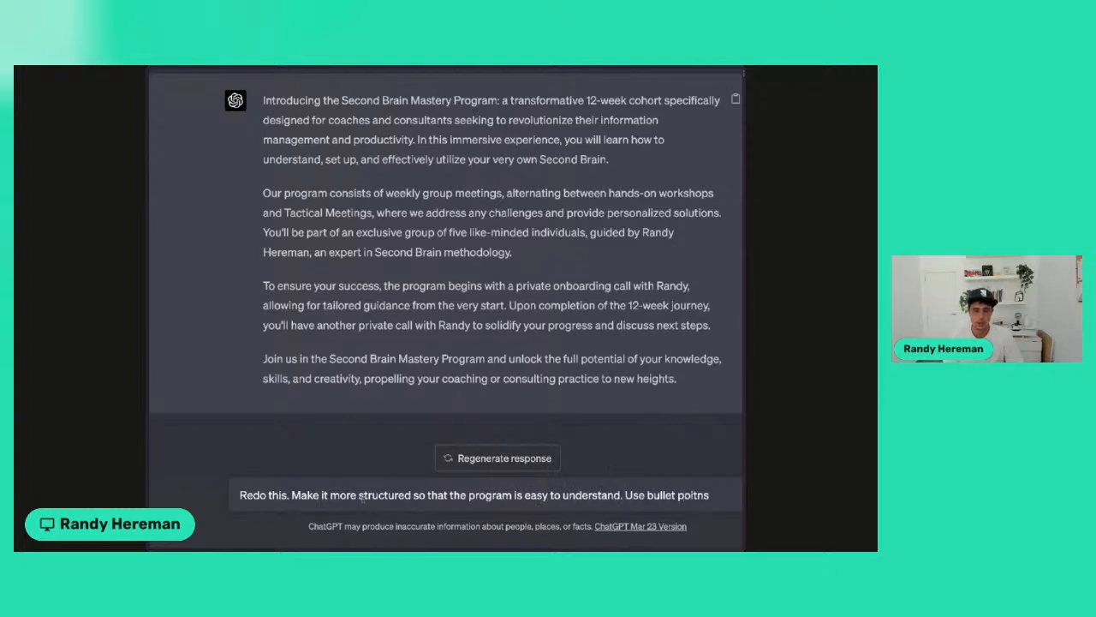
pyautogui.press('BackSpace')
pyautogui.press('BackSpace')
pyautogui.press('BackSpace')
pyautogui.press('BackSpace')
pyautogui.write('ints.')
pyautogui.hotkey('shift', 'Return')
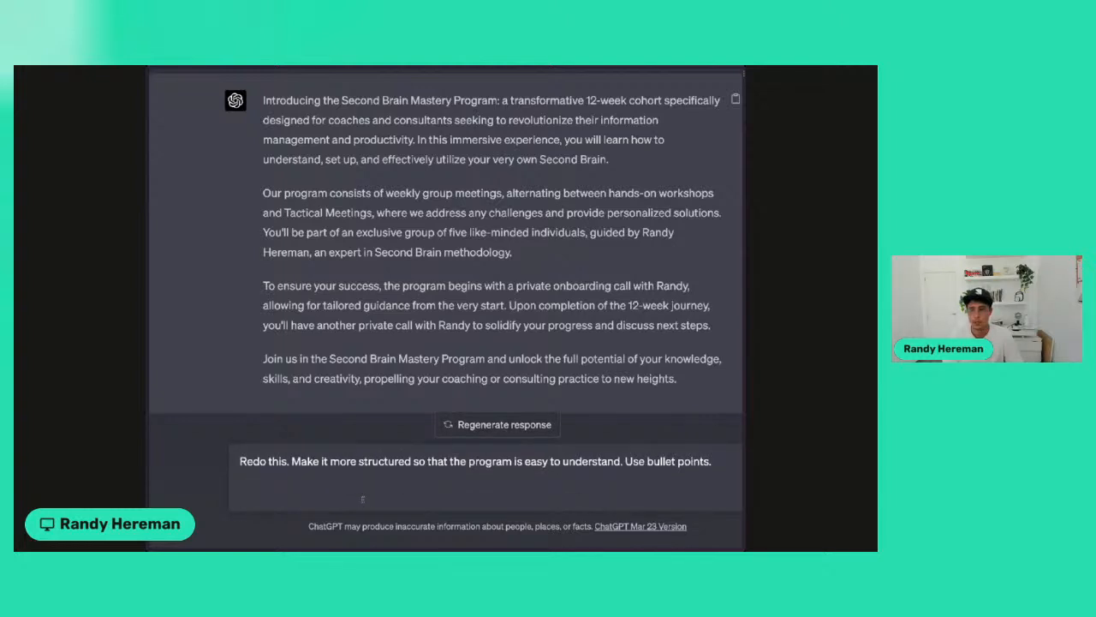
pyautogui.press('BackSpace')
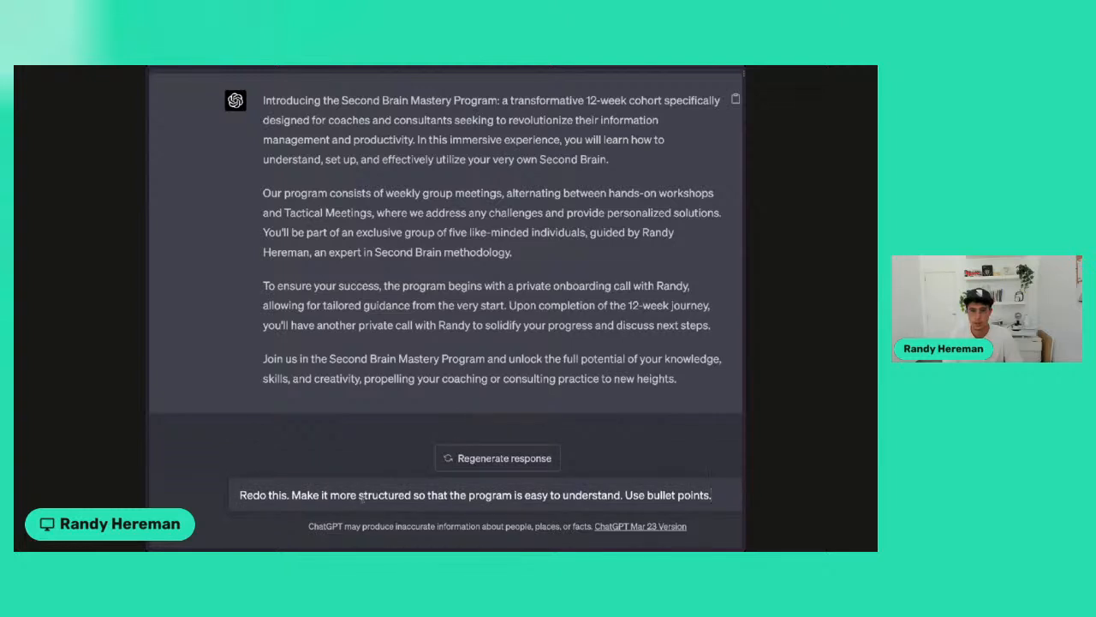
pyautogui.press('Return')
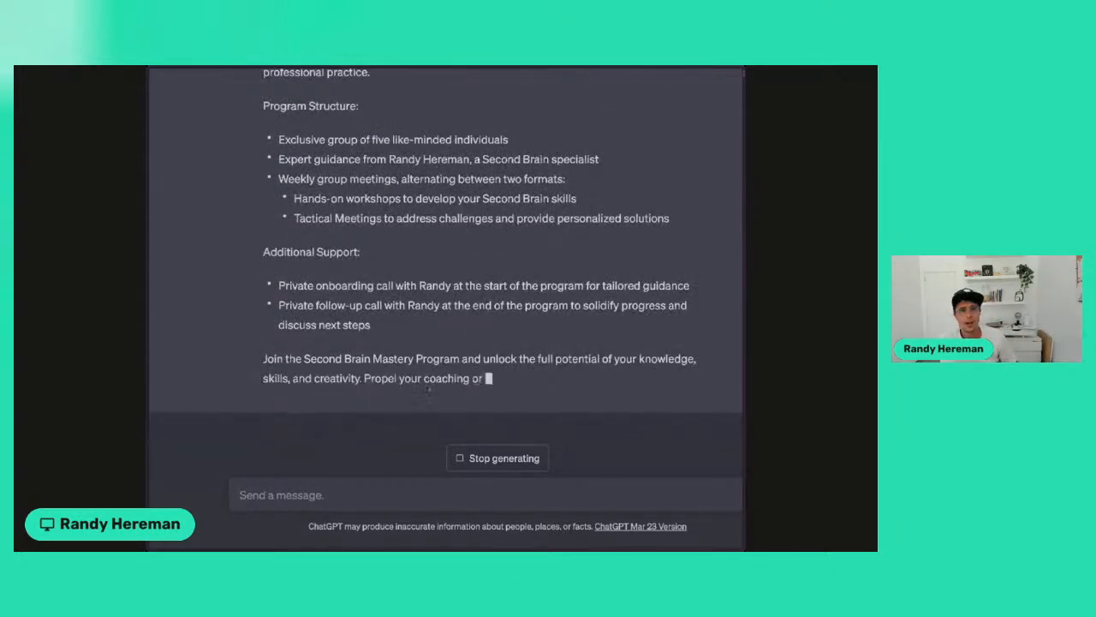
# - Copy the entire bullet-point program description from ChatGPT and paste it into the Description field of the New Product form in Lightfunnels
pyautogui.scroll(3, 429, 359)
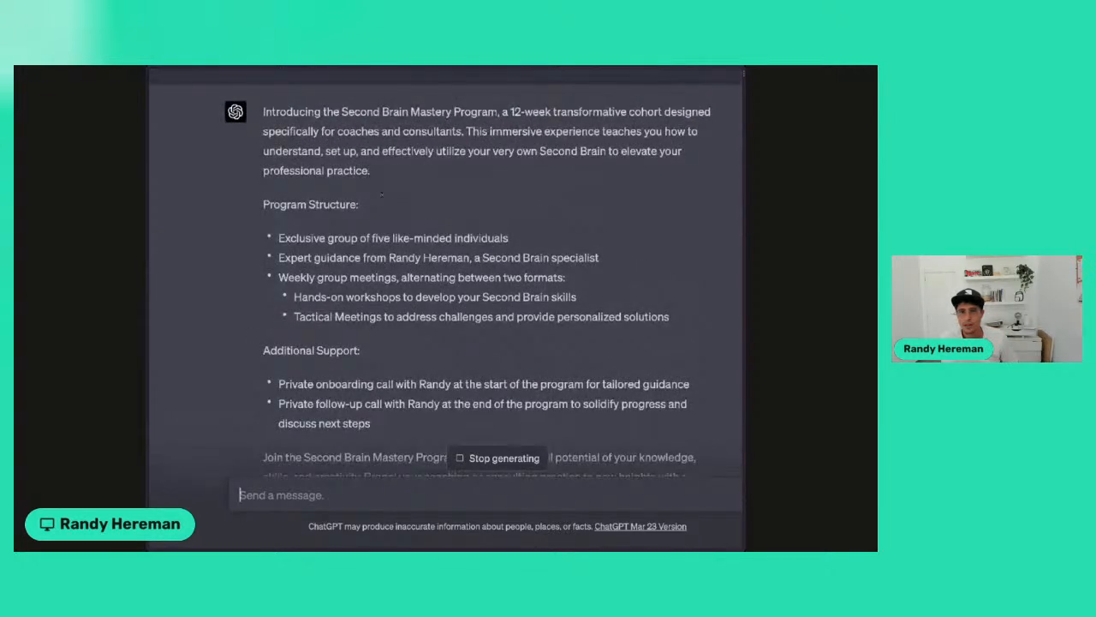
pyautogui.scroll(1, 498, 328)
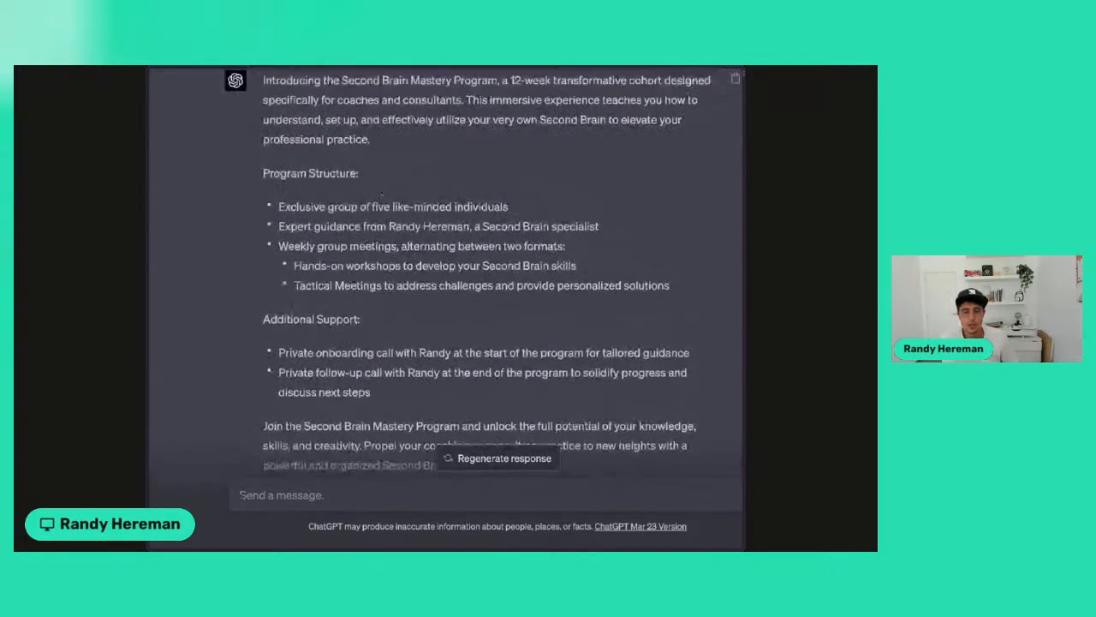
pyautogui.scroll(-2, 498, 328)
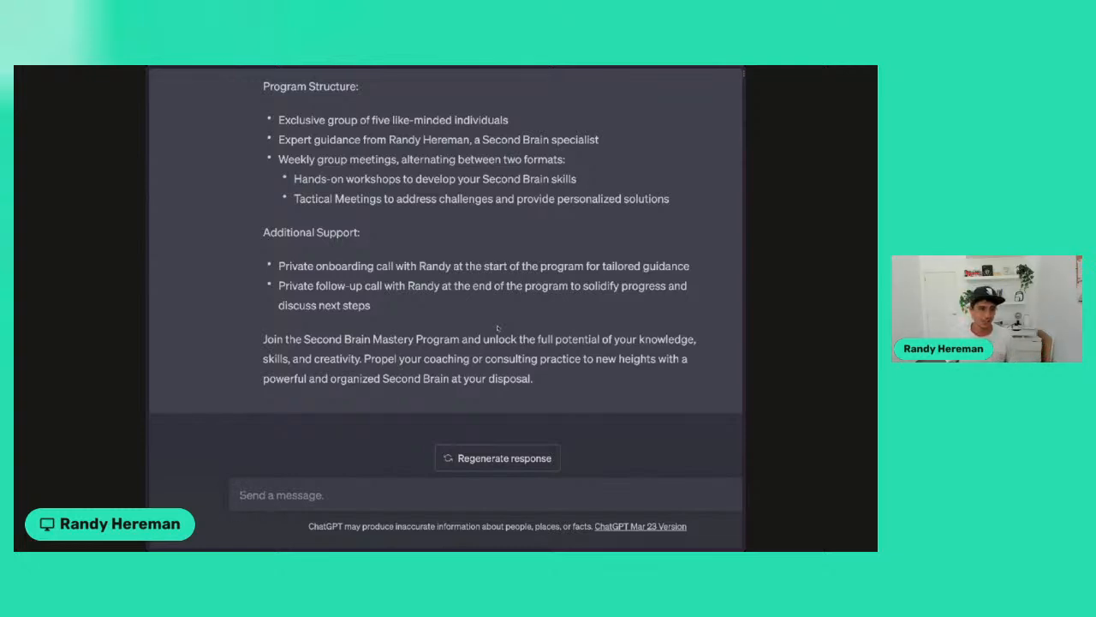
pyautogui.moveTo(543, 388); pyautogui.dragTo(265, 134)
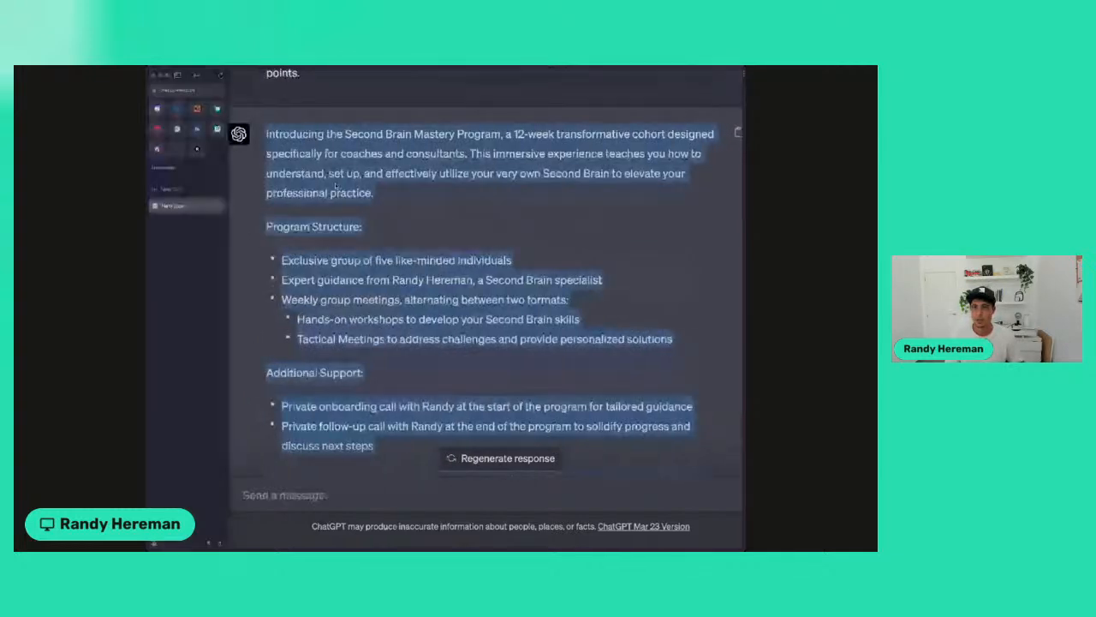
pyautogui.click(177, 147)
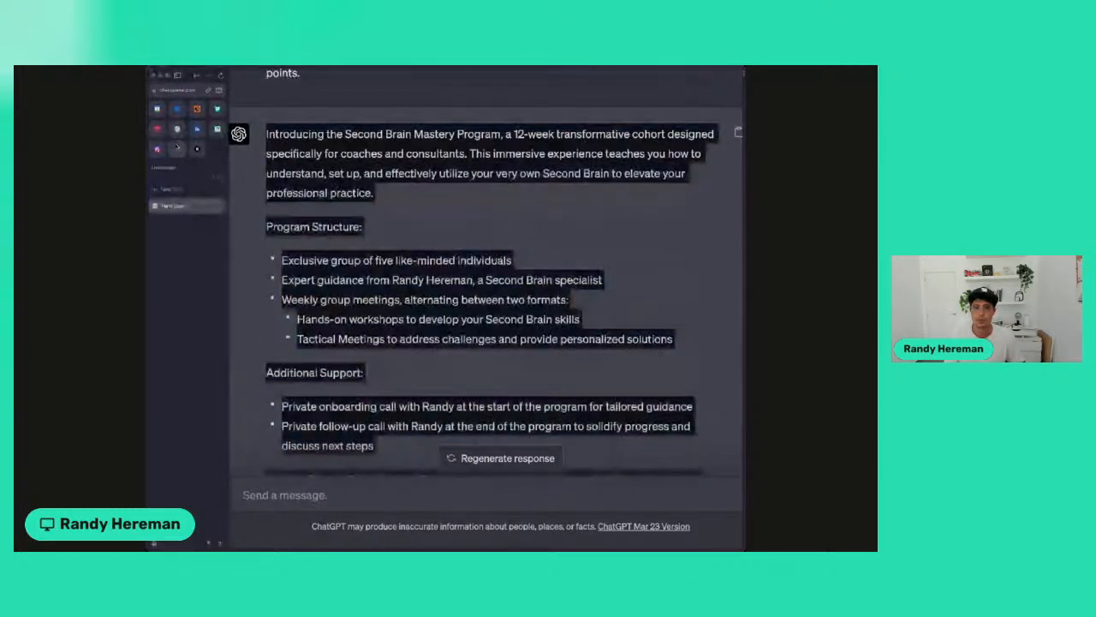
pyautogui.click(364, 201)
pyautogui.press('super+v')
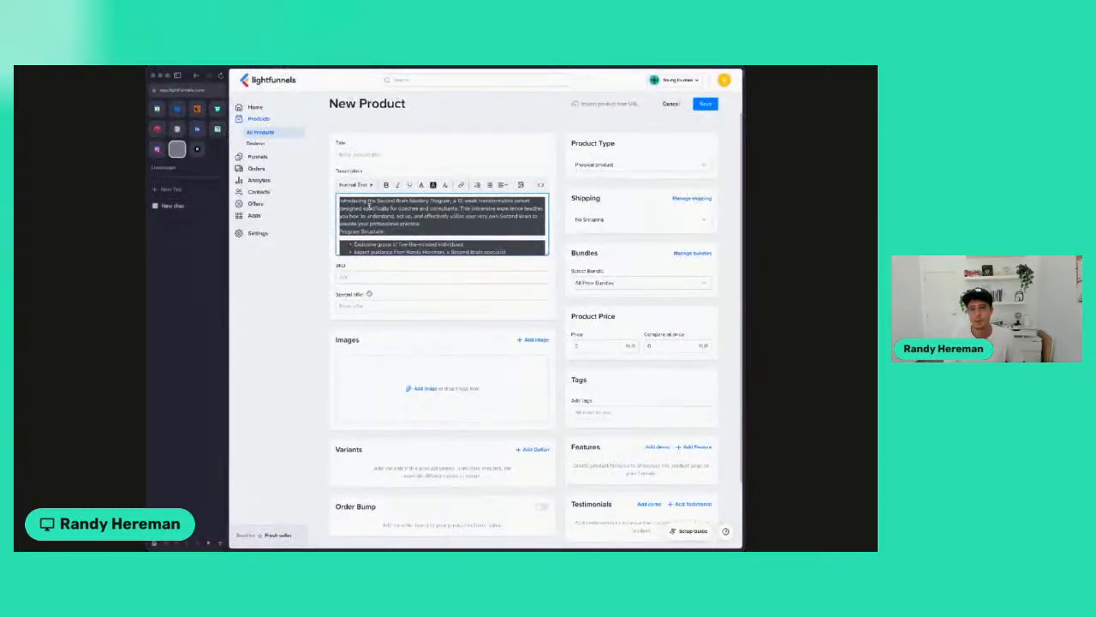
# - Try to make the background colour of the whole pasted description transparent
pyautogui.hotkey('ctrl', 'a')
pyautogui.click(433, 185)
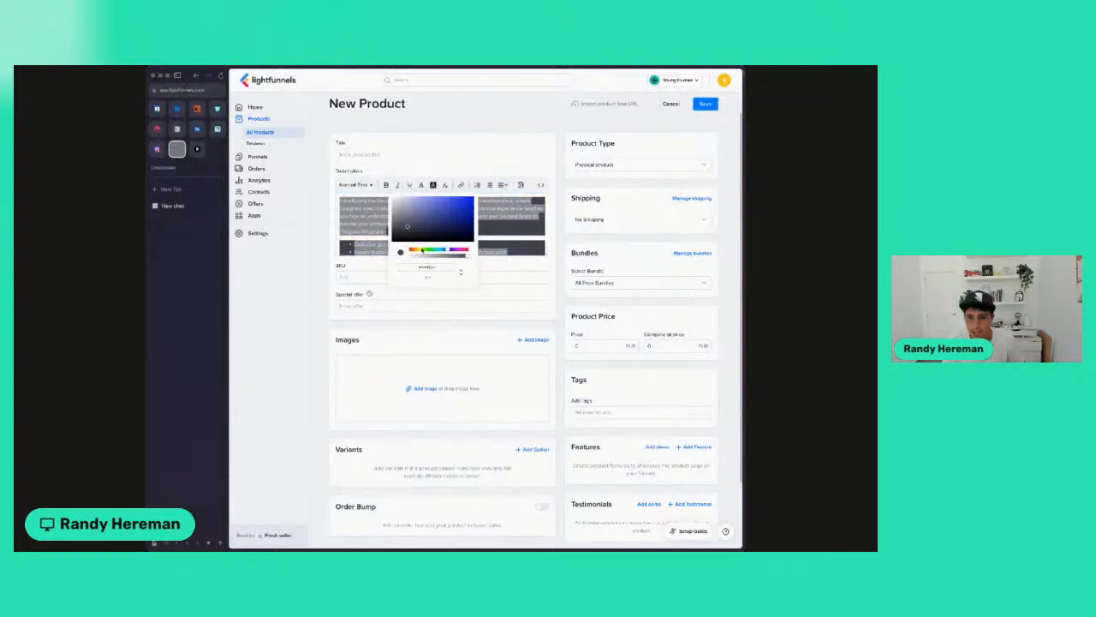
pyautogui.moveTo(461, 256); pyautogui.dragTo(378, 259)
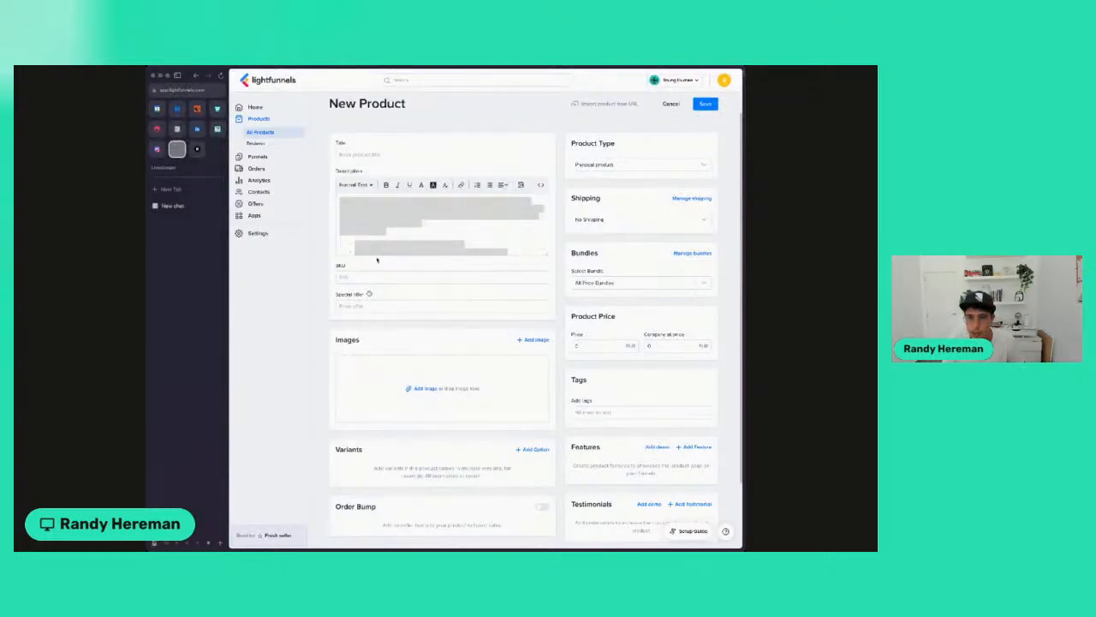
pyautogui.click(405, 232)
pyautogui.hotkey('ctrl', 'a')
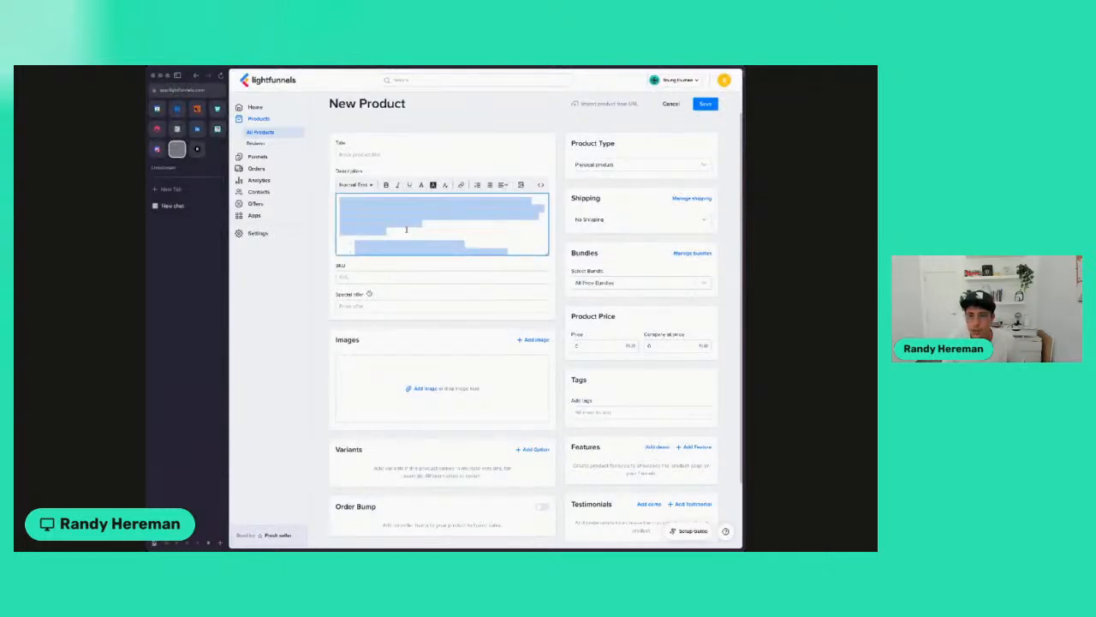
pyautogui.click(432, 185)
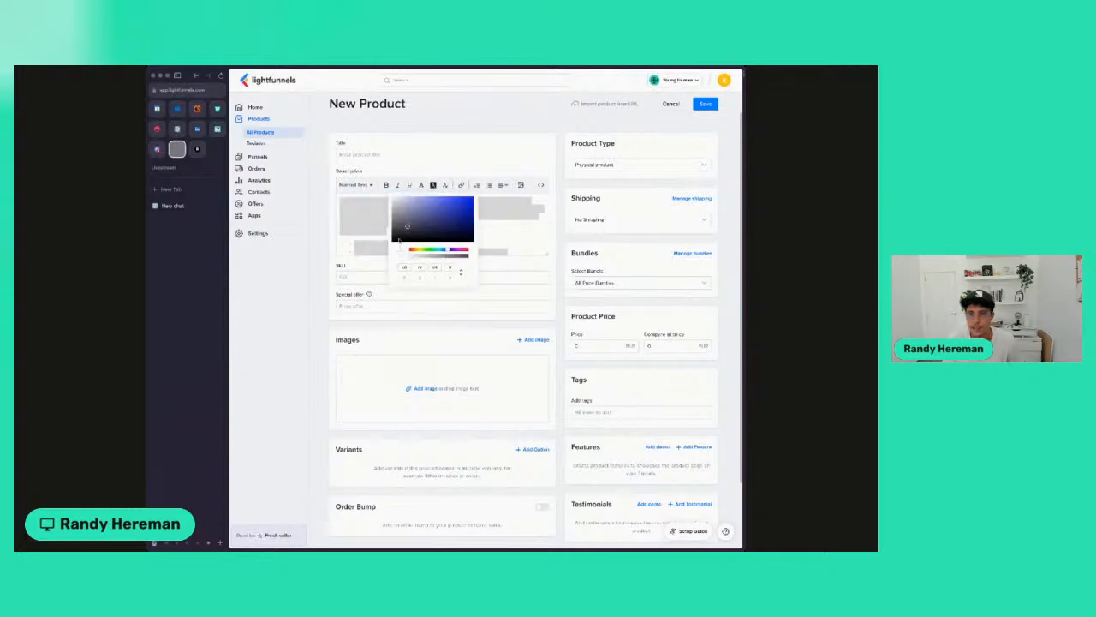
pyautogui.click(494, 225)
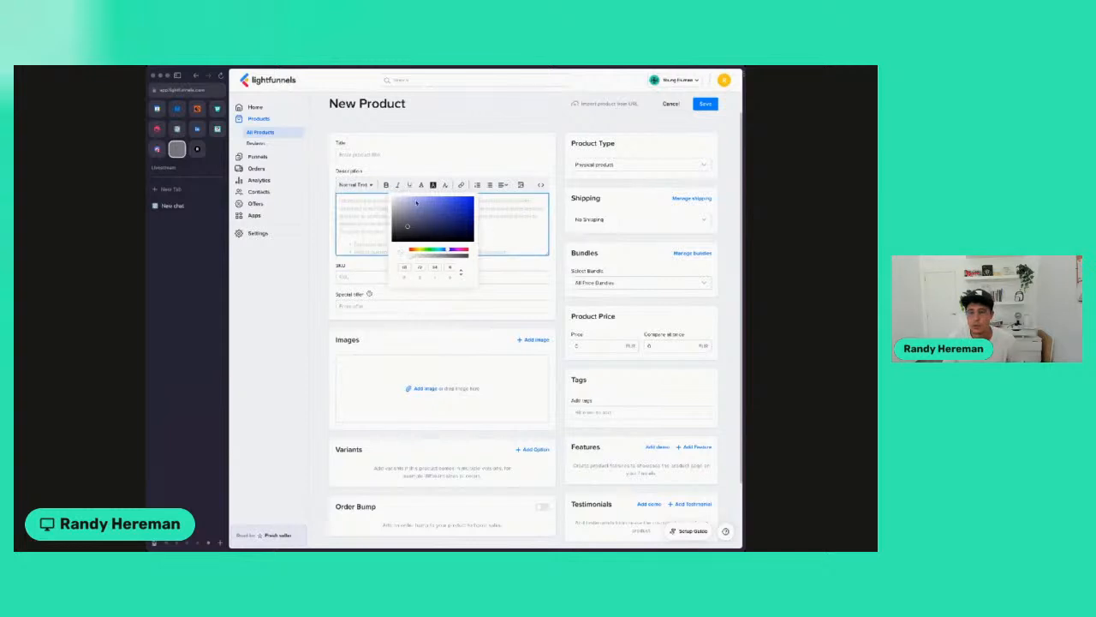
pyautogui.click(440, 215)
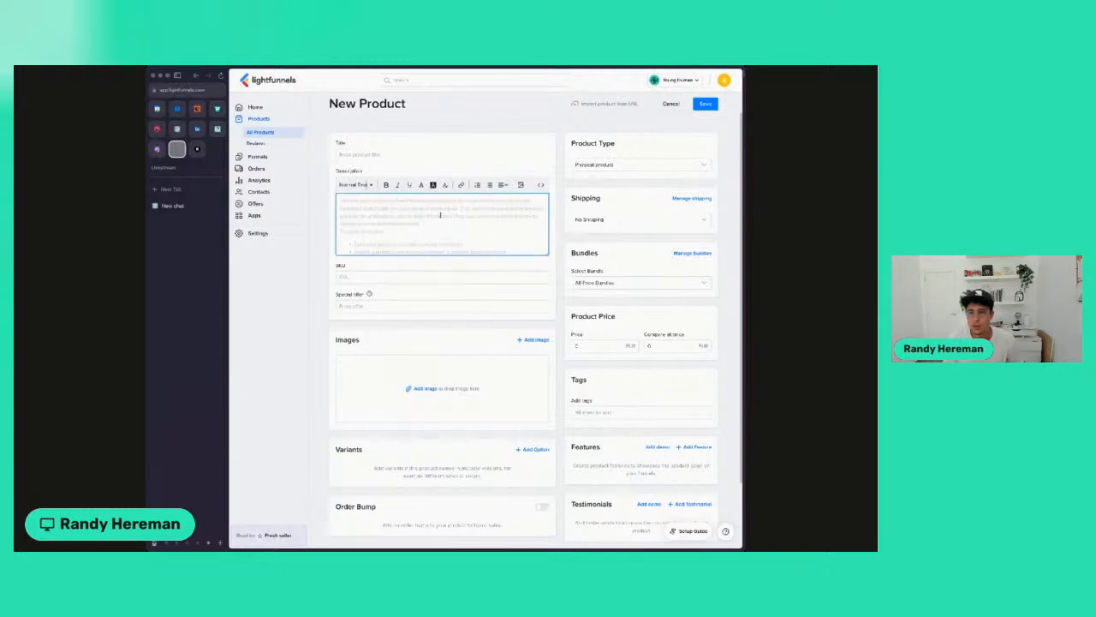
pyautogui.hotkey('ctrl', 'a')
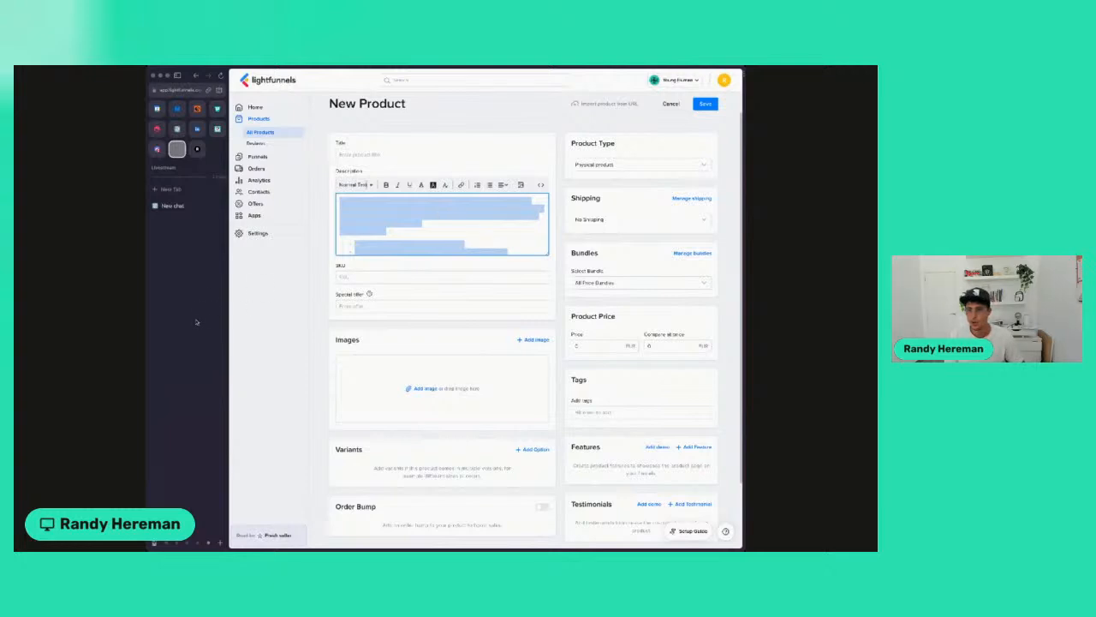
# - Copy the program description from ChatGPT again and replace the contents of the product's Description field in Lightfunnels with it
pyautogui.click(173, 205)
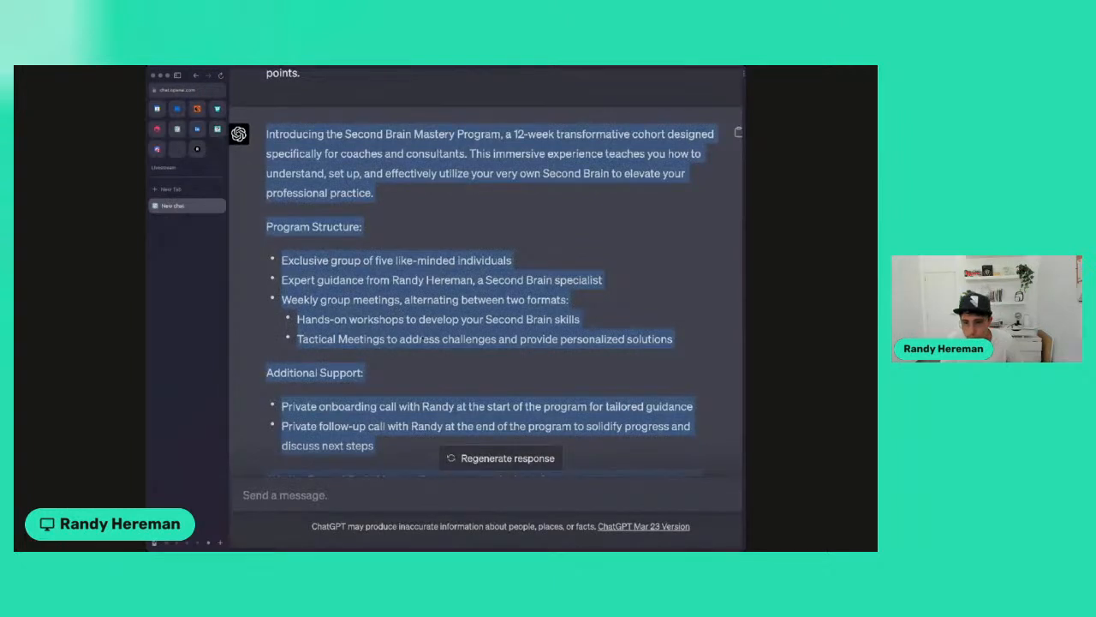
pyautogui.click(177, 149)
pyautogui.hotkey('ctrl', 'v')
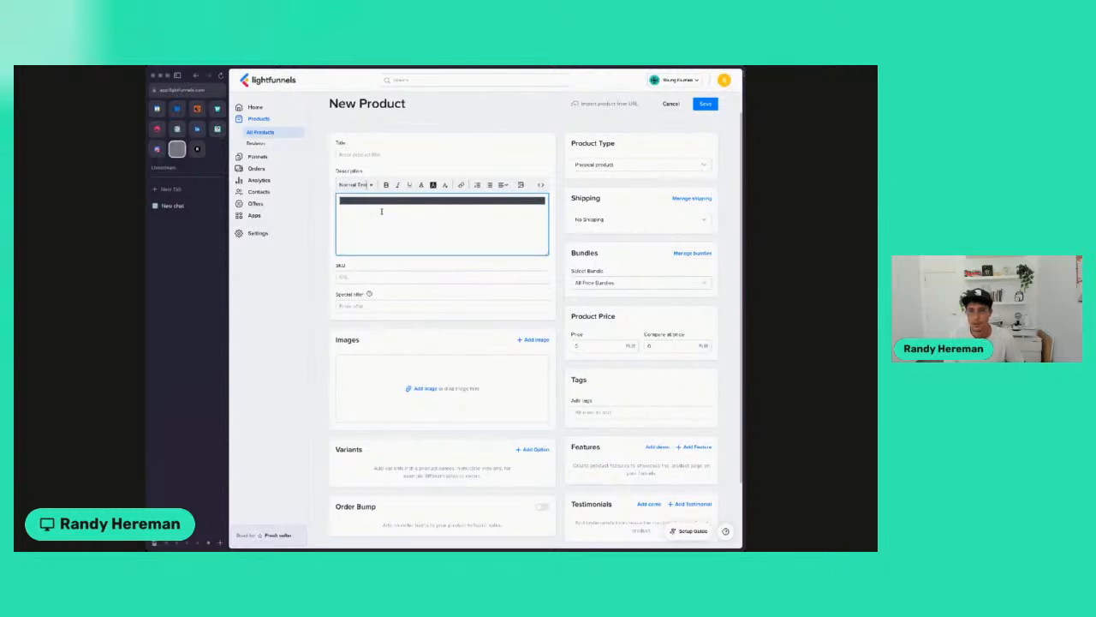
pyautogui.press('BackSpace')
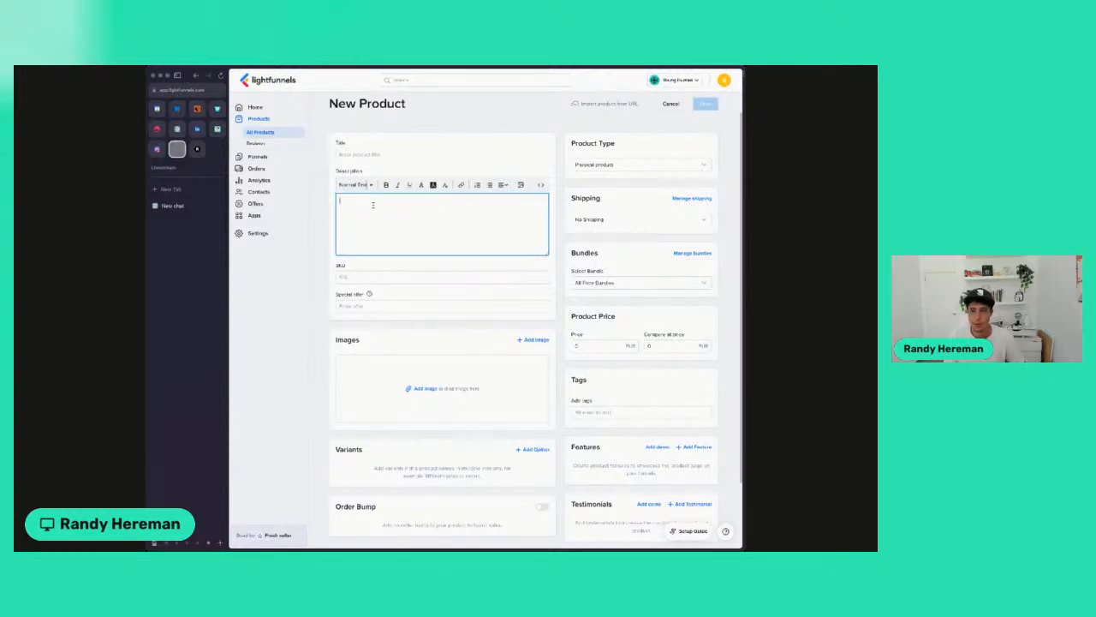
pyautogui.hotkey('ctrl', 'v')
pyautogui.hotkey('ctrl', 'a')
pyautogui.press('BackSpace')
pyautogui.hotkey('ctrl', 'v')
pyautogui.hotkey('ctrl', 'a')
pyautogui.press('BackSpace')
pyautogui.hotkey('ctrl', 'z')
pyautogui.scroll(-2, 380, 240)
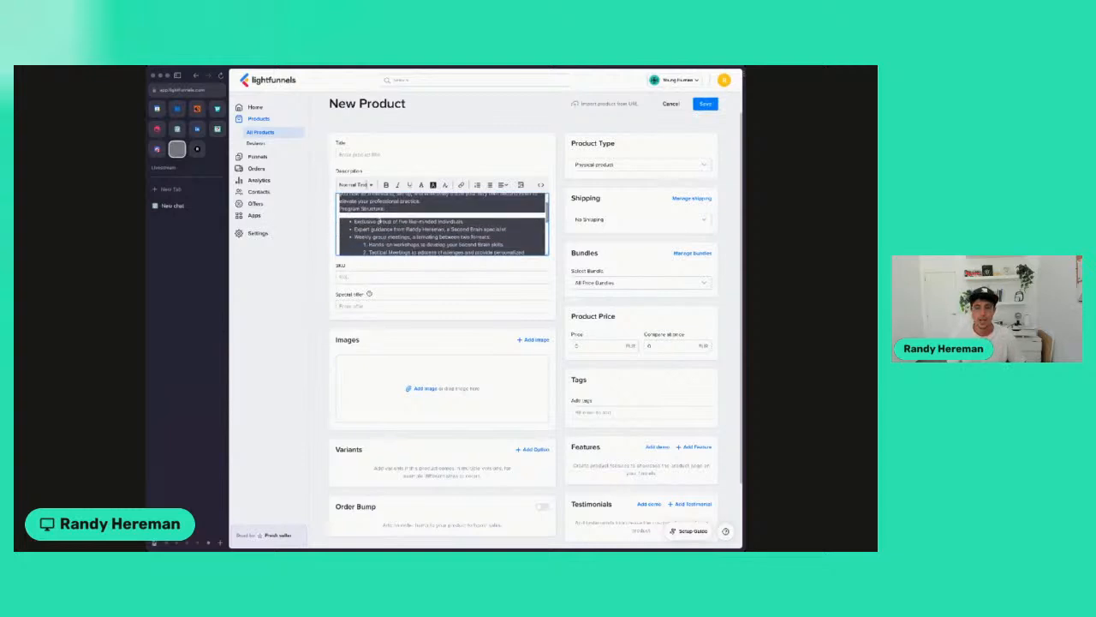
# - Restyle the whole product description as black text without the dark background colour
pyautogui.scroll(2, 382, 221)
pyautogui.click(421, 185)
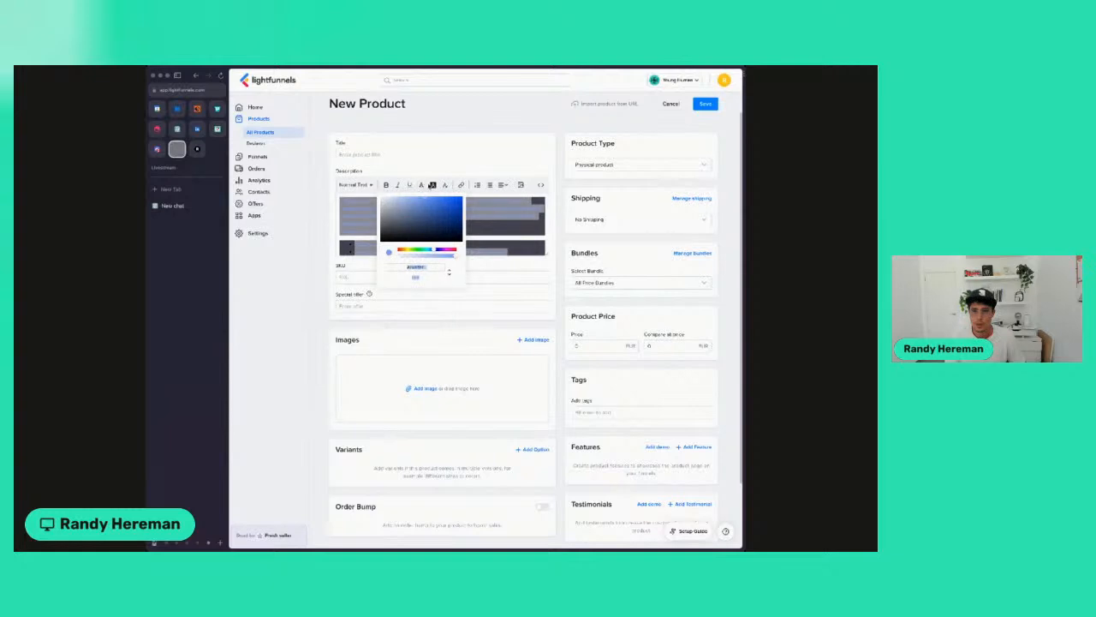
pyautogui.click(445, 186)
pyautogui.click(433, 185)
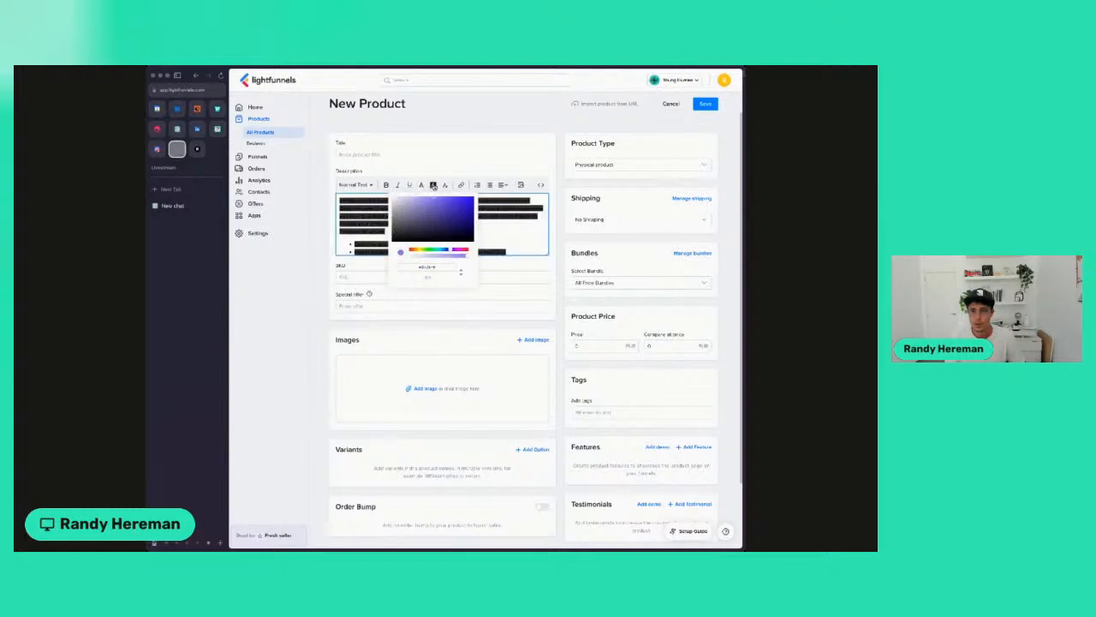
pyautogui.click(434, 185)
pyautogui.click(432, 187)
pyautogui.click(392, 207)
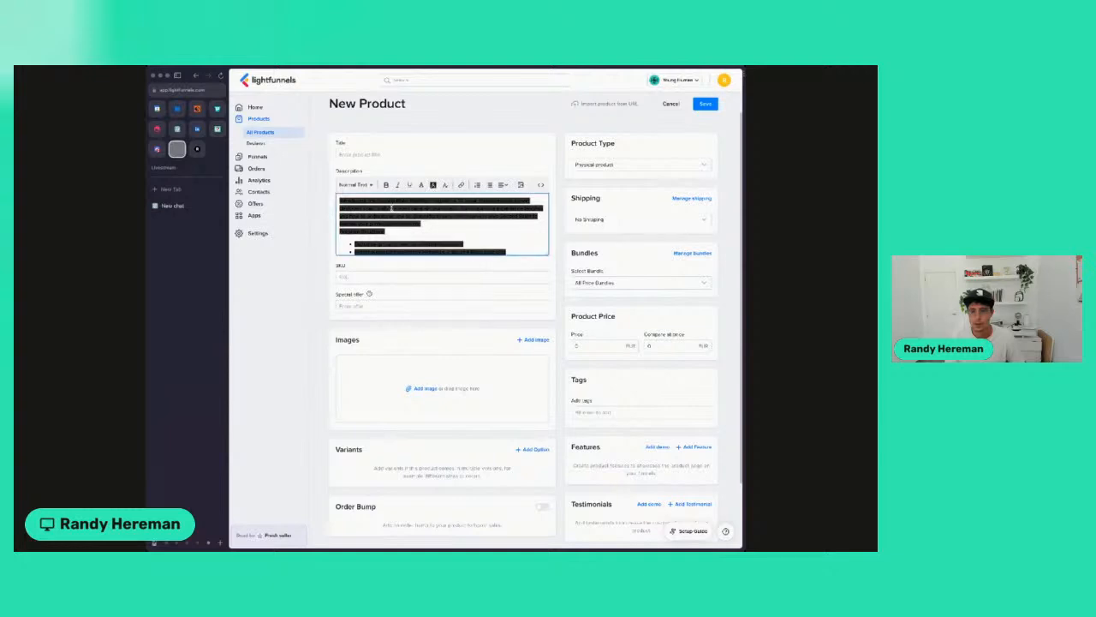
pyautogui.press('super+a')
pyautogui.click(434, 185)
pyautogui.click(433, 185)
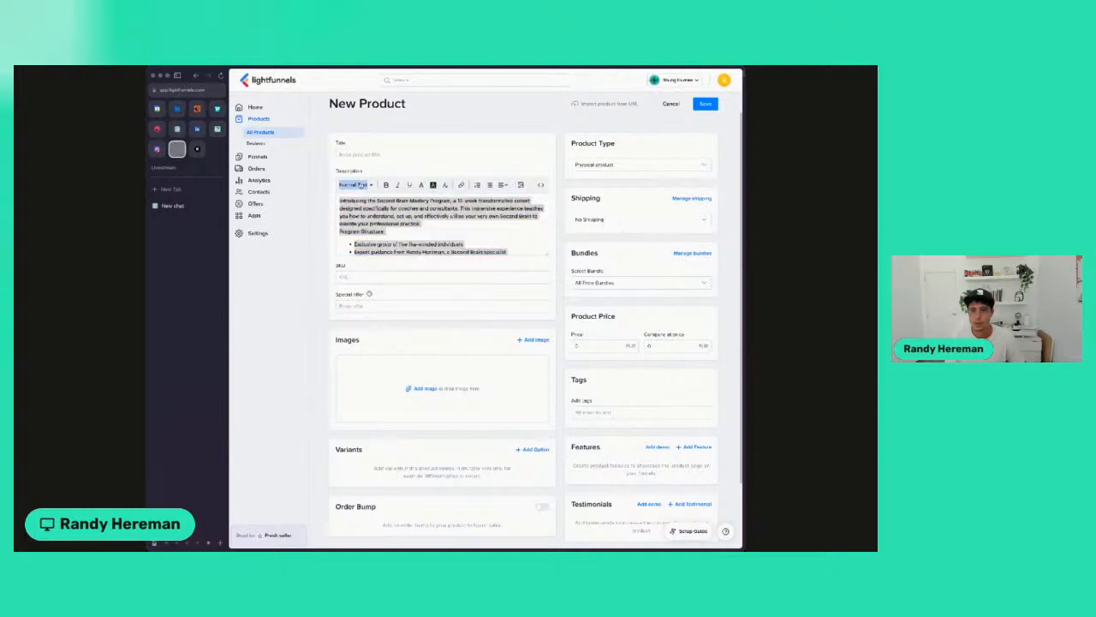
pyautogui.click(437, 233)
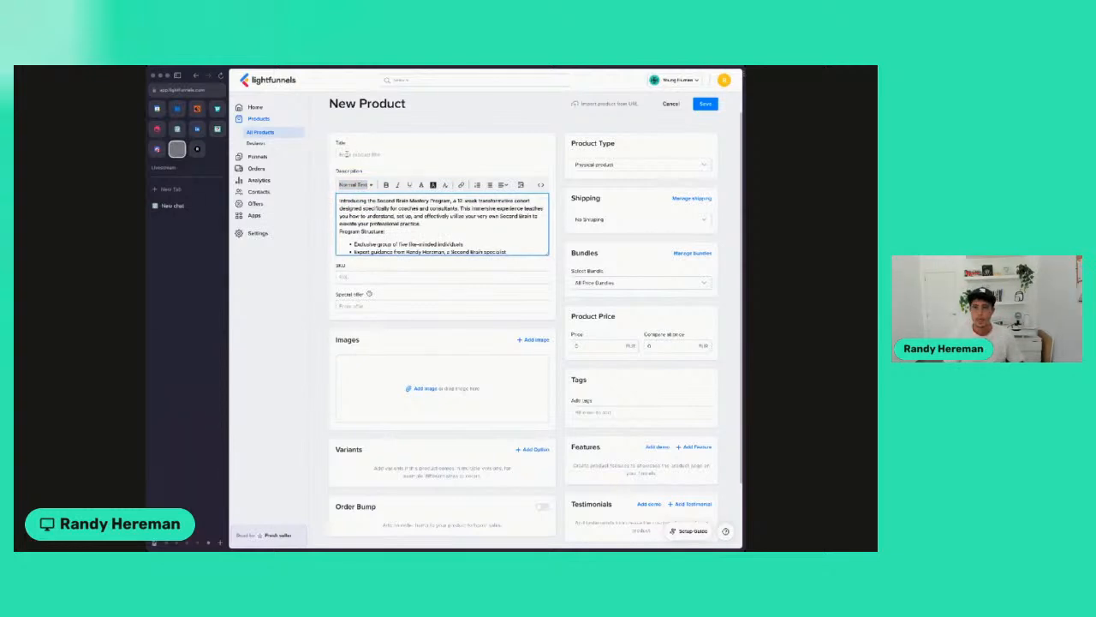
# - Set the product title to "Second Brain Mastery Program", copied from the description, and the product type to Digital product
pyautogui.scroll(1, 379, 194)
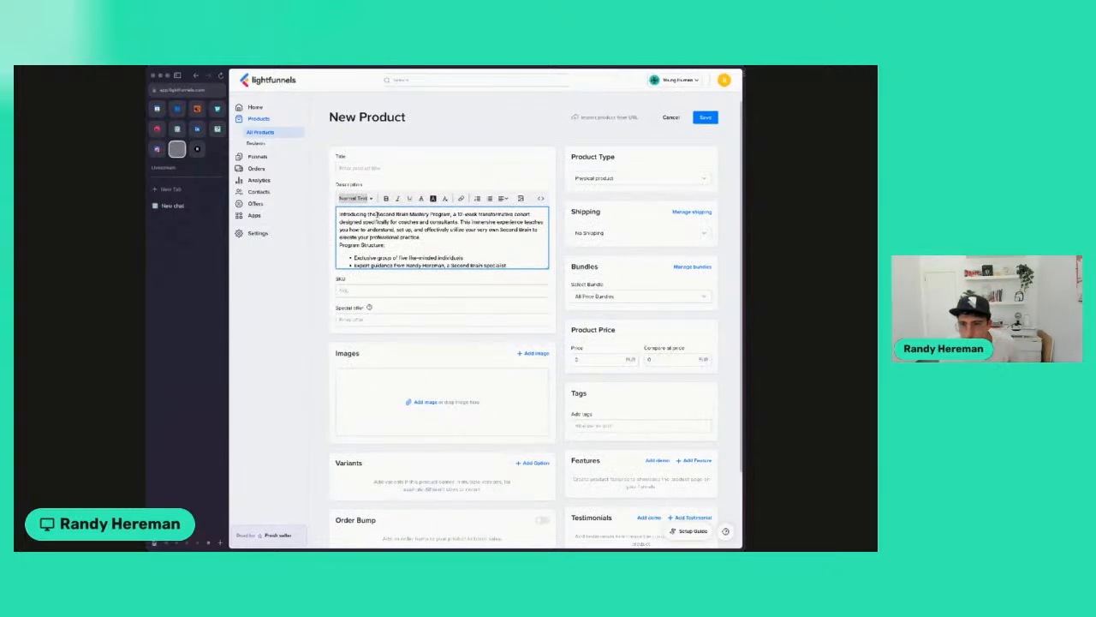
pyautogui.moveTo(376, 214); pyautogui.dragTo(451, 213)
pyautogui.hotkey('ctrl', 'c')
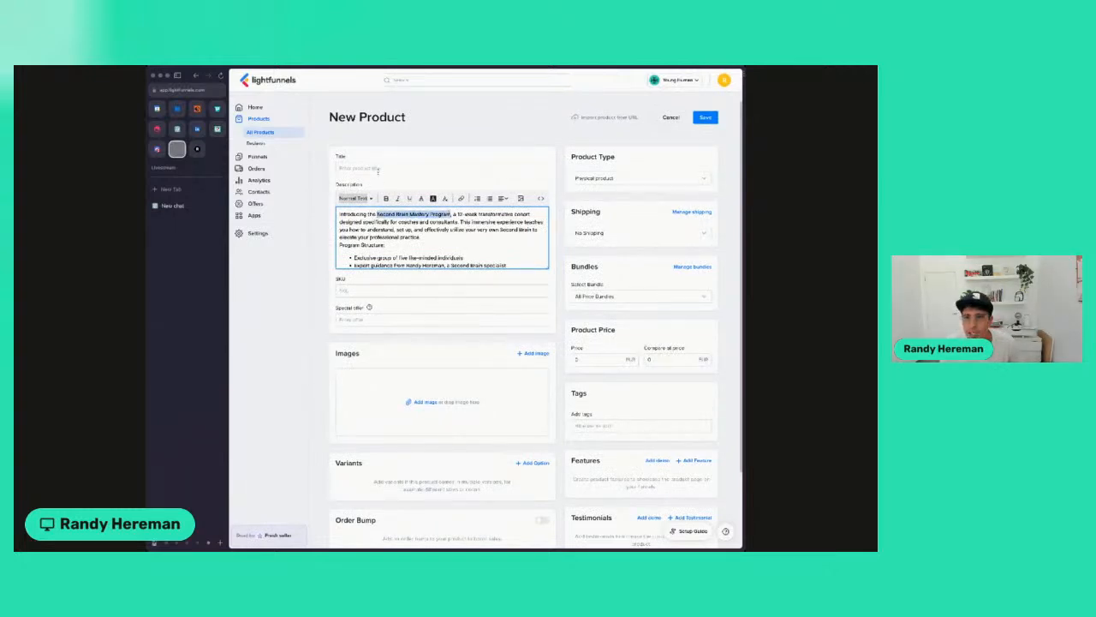
pyautogui.click(377, 168)
pyautogui.hotkey('ctrl', 'v')
pyautogui.click(374, 149)
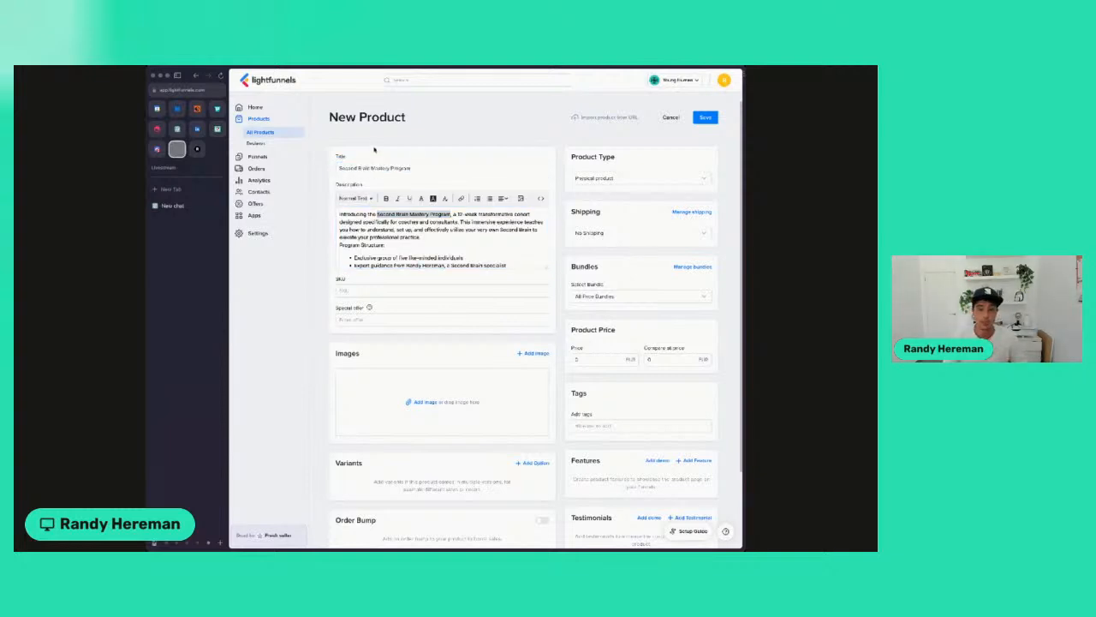
pyautogui.click(587, 177)
pyautogui.click(595, 209)
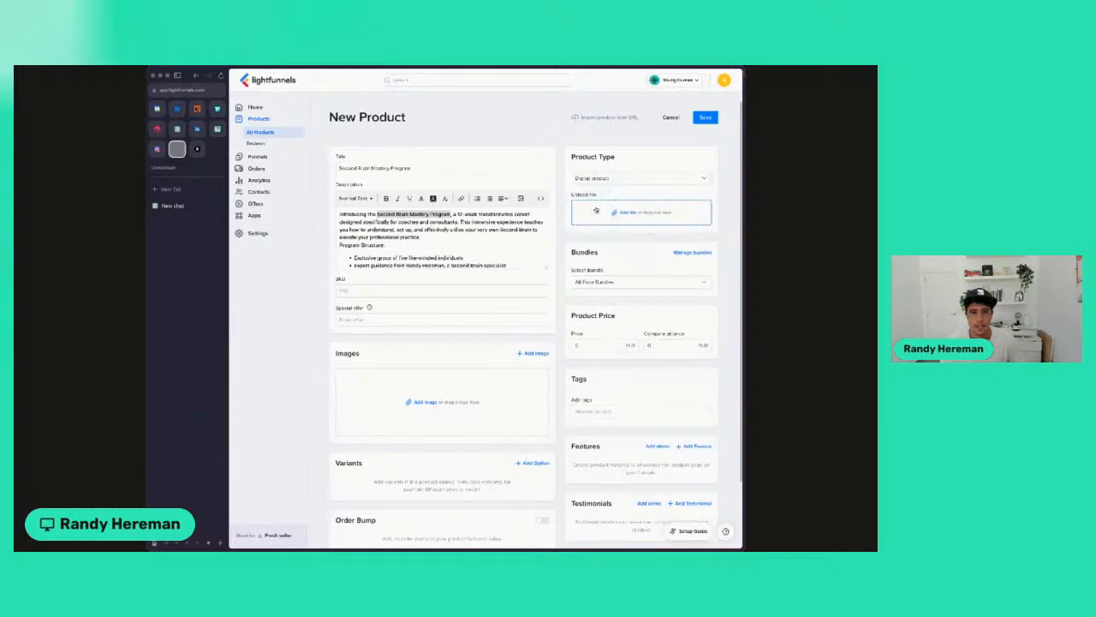
# - Change the product type to Physical product and look through the product description
pyautogui.click(593, 186)
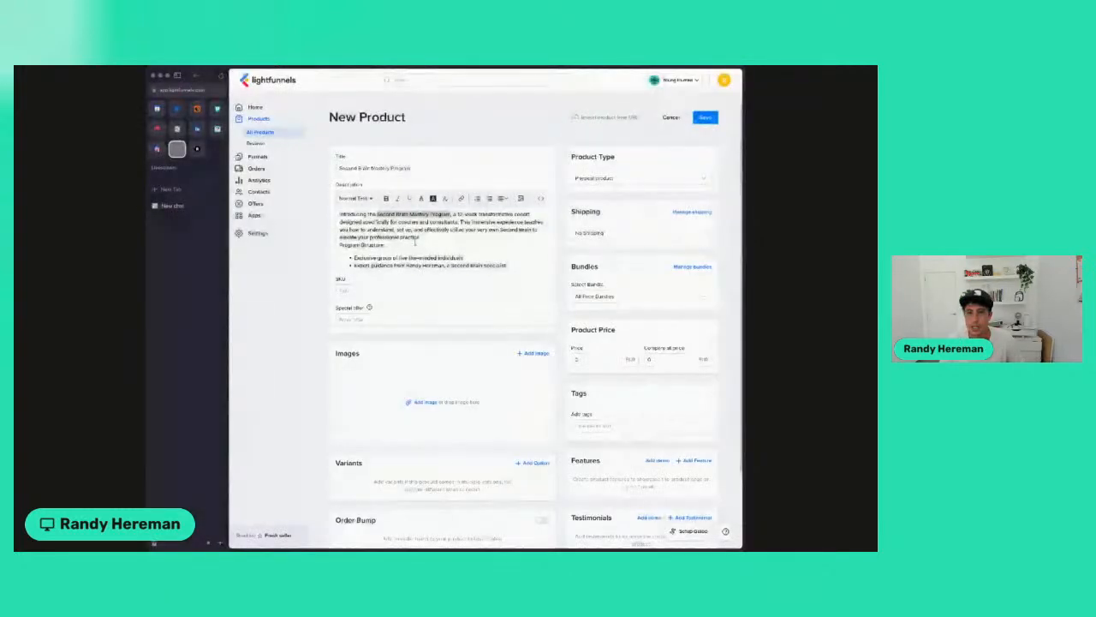
pyautogui.click(415, 243)
pyautogui.scroll(-3, 477, 231)
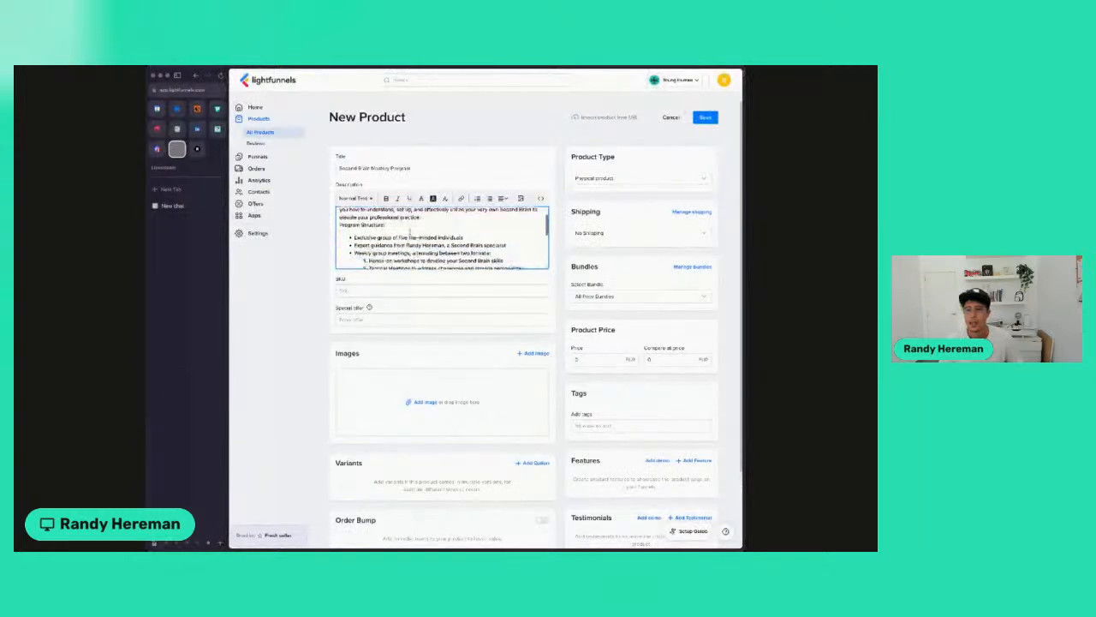
pyautogui.scroll(-3, 361, 291)
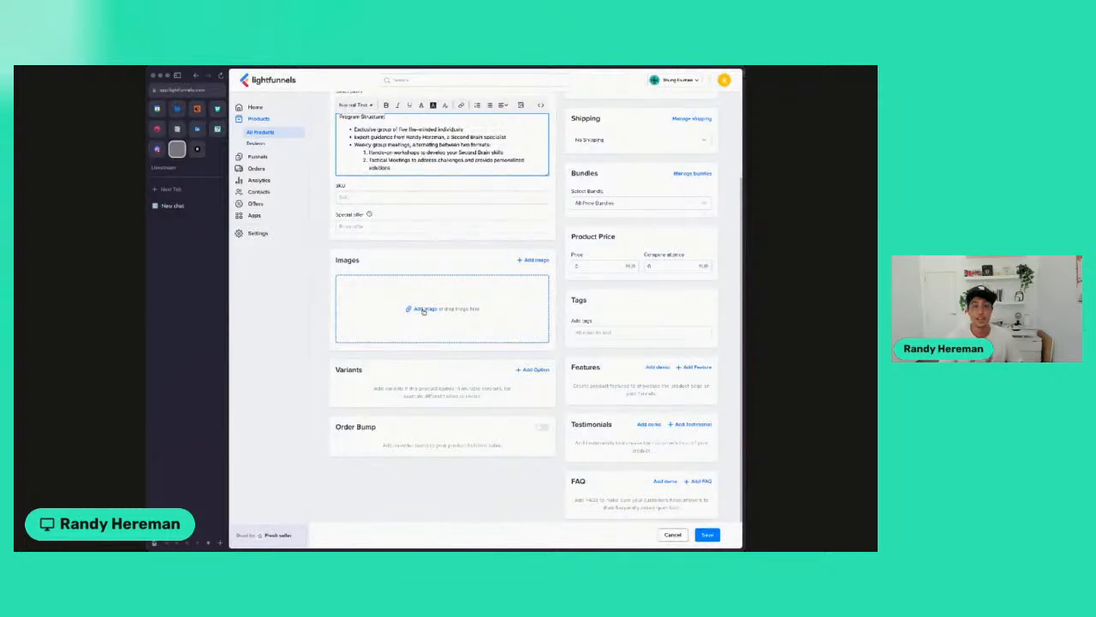
# - Upload an image file from the computer and add it to the product's images
pyautogui.click(422, 310)
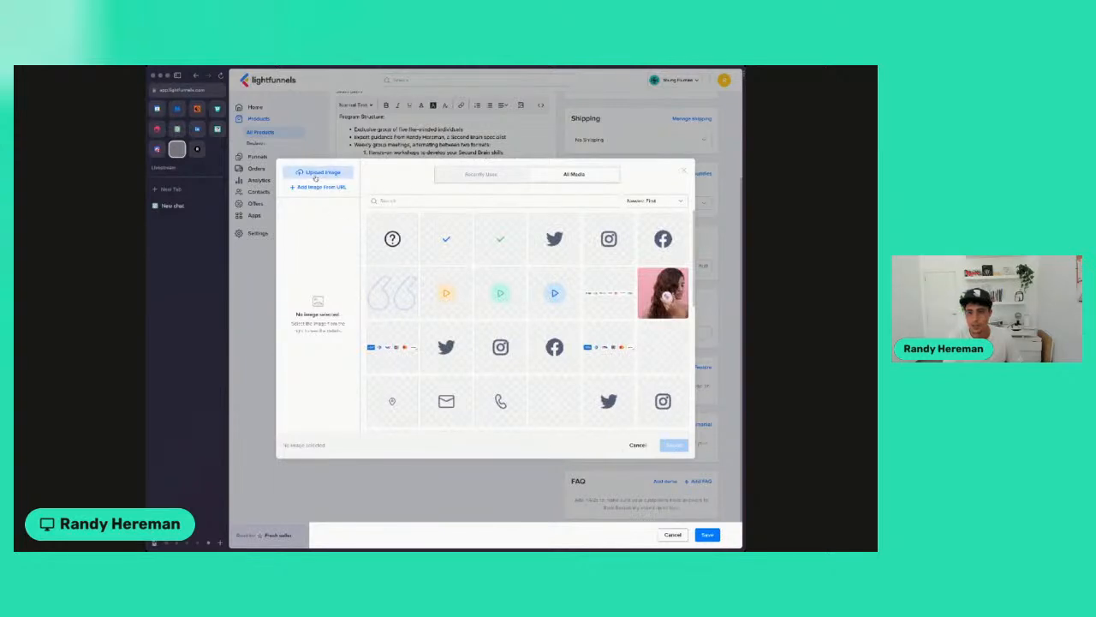
pyautogui.click(316, 174)
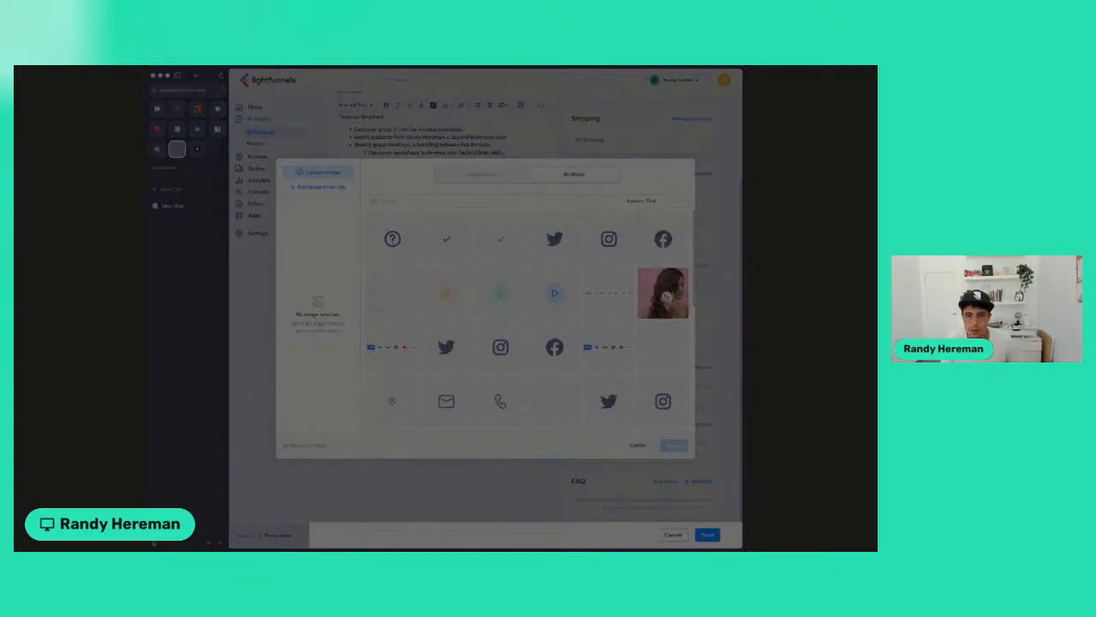
pyautogui.doubleClick(341, 265)
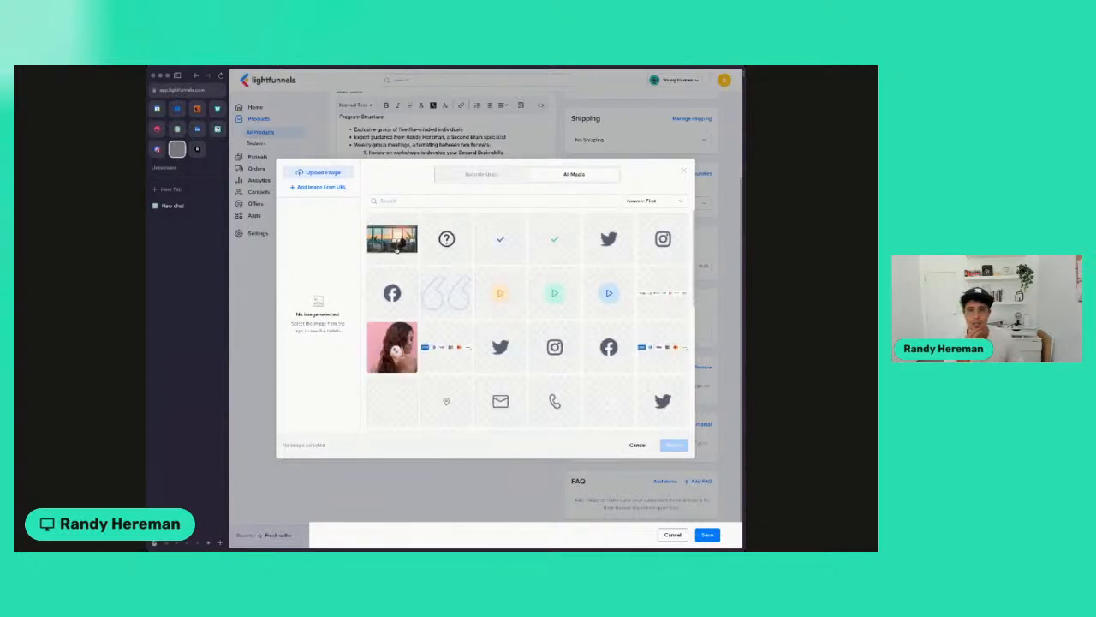
pyautogui.click(393, 241)
pyautogui.click(667, 444)
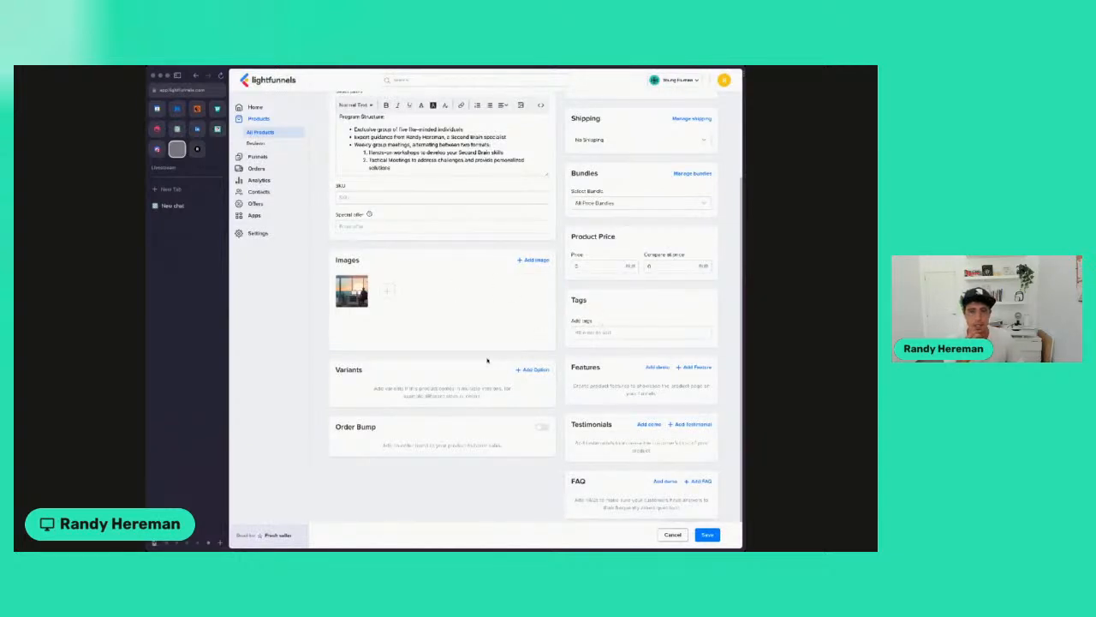
# - Set the product price to 1,500 EUR and add a blank feature entry to the product
pyautogui.click(608, 265)
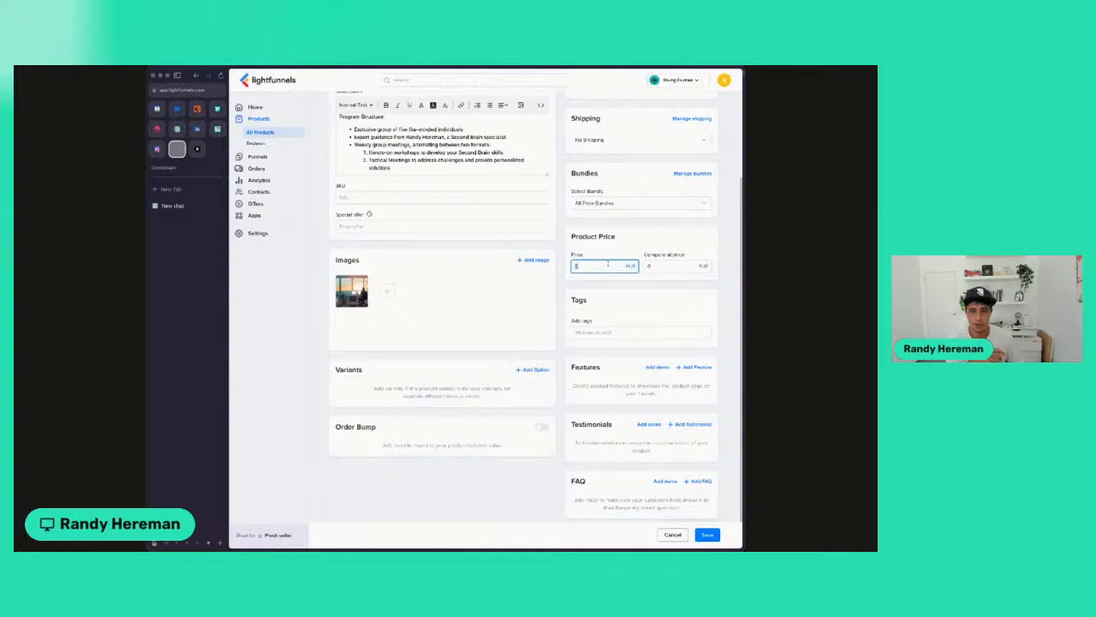
pyautogui.write('1500')
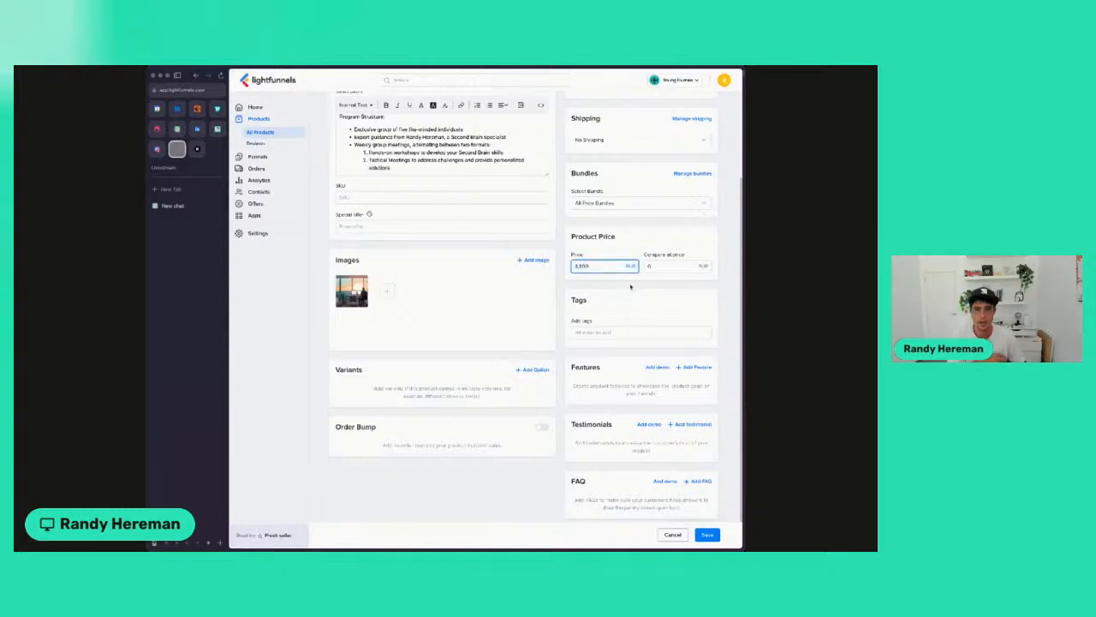
pyautogui.click(631, 287)
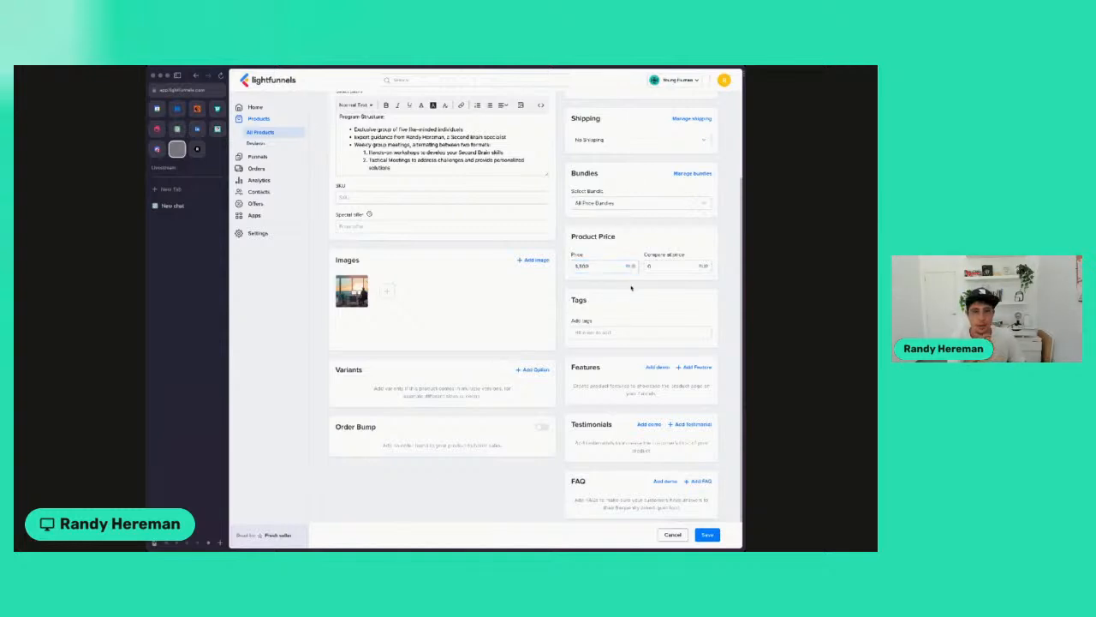
pyautogui.click(685, 368)
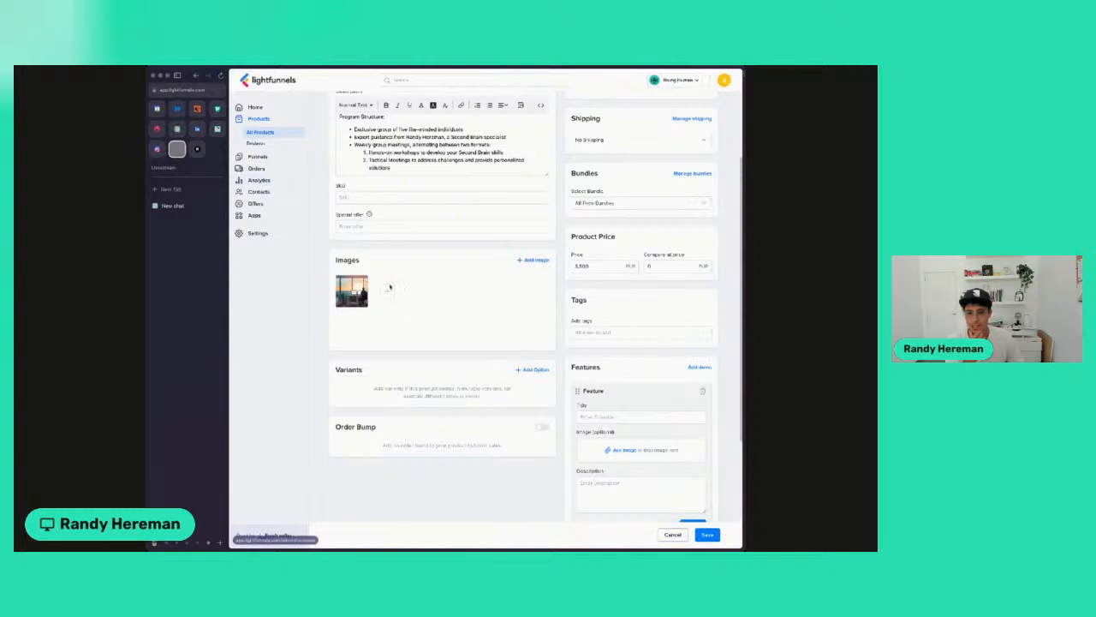
pyautogui.scroll(-1, 523, 426)
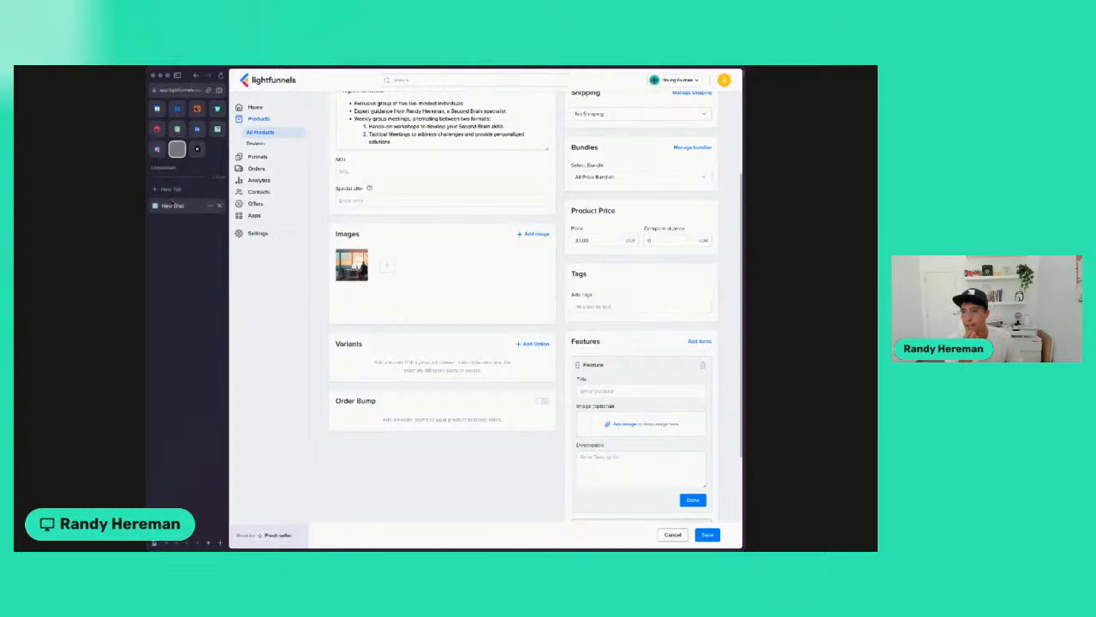
# - Switch to the ChatGPT conversation and begin a message with "Give me a list of the key benefits for this program."
pyautogui.click(171, 206)
pyautogui.scroll(-3, 361, 429)
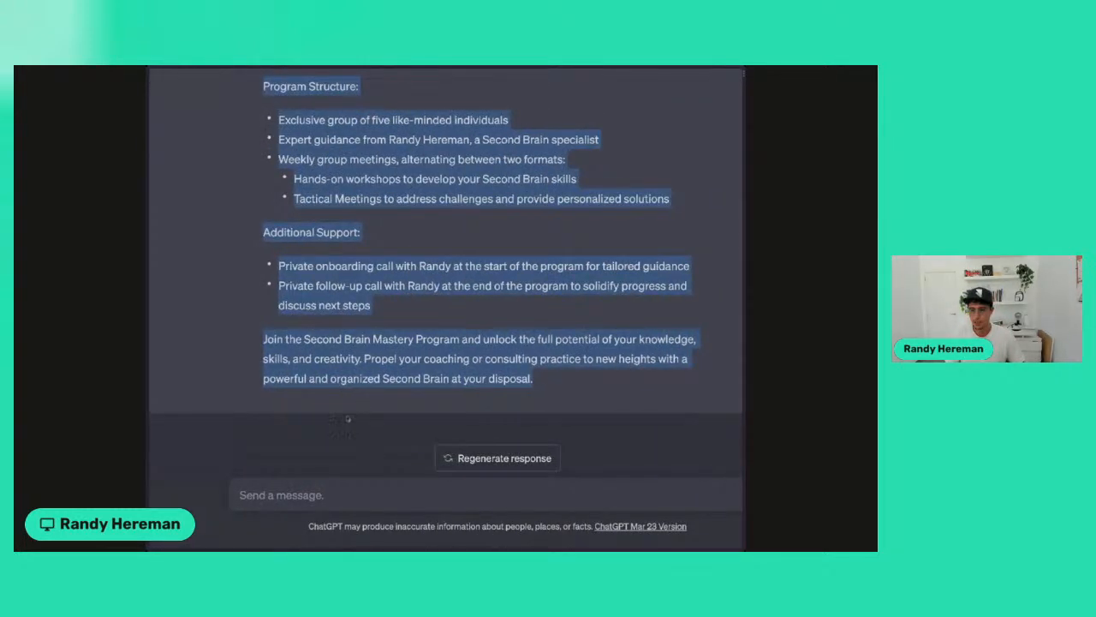
pyautogui.click(286, 495)
pyautogui.write('Give me a li')
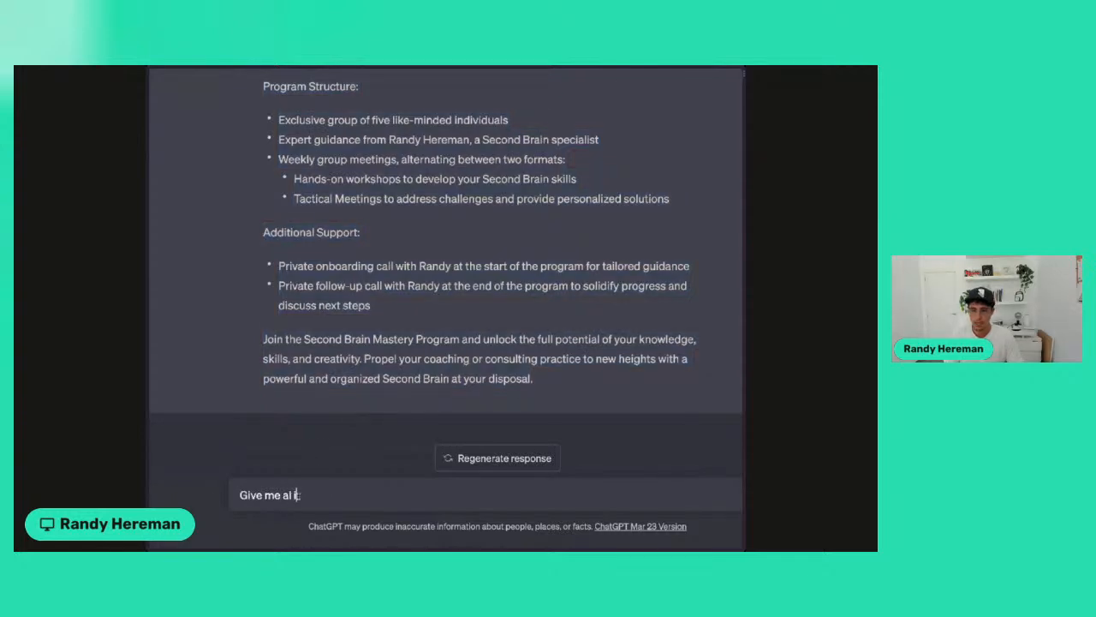
pyautogui.write('st of the ')
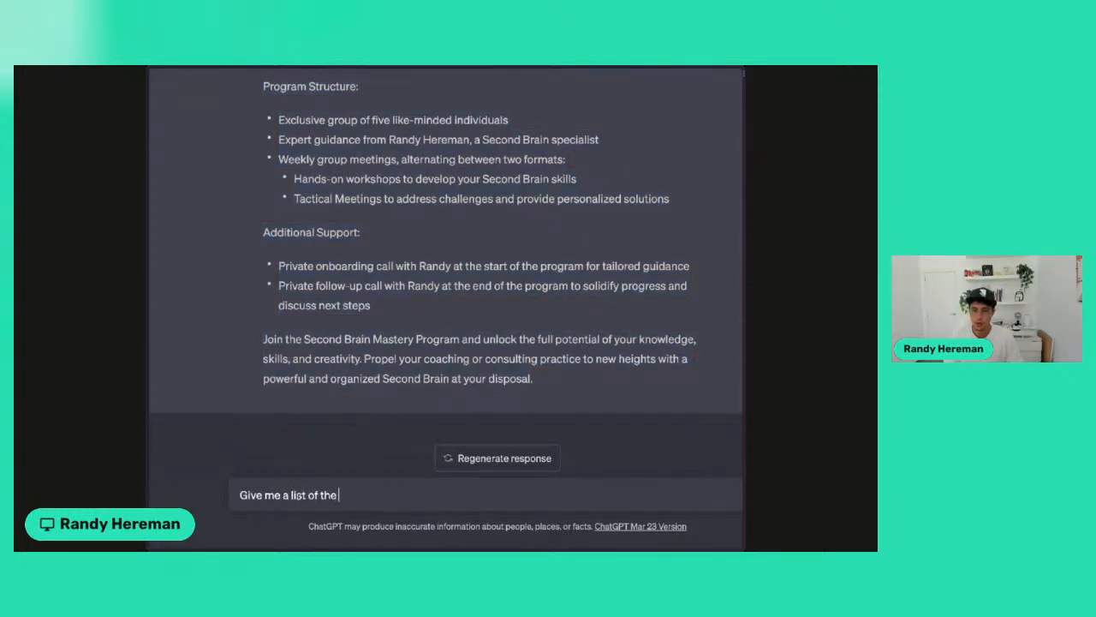
pyautogui.write('key benefits')
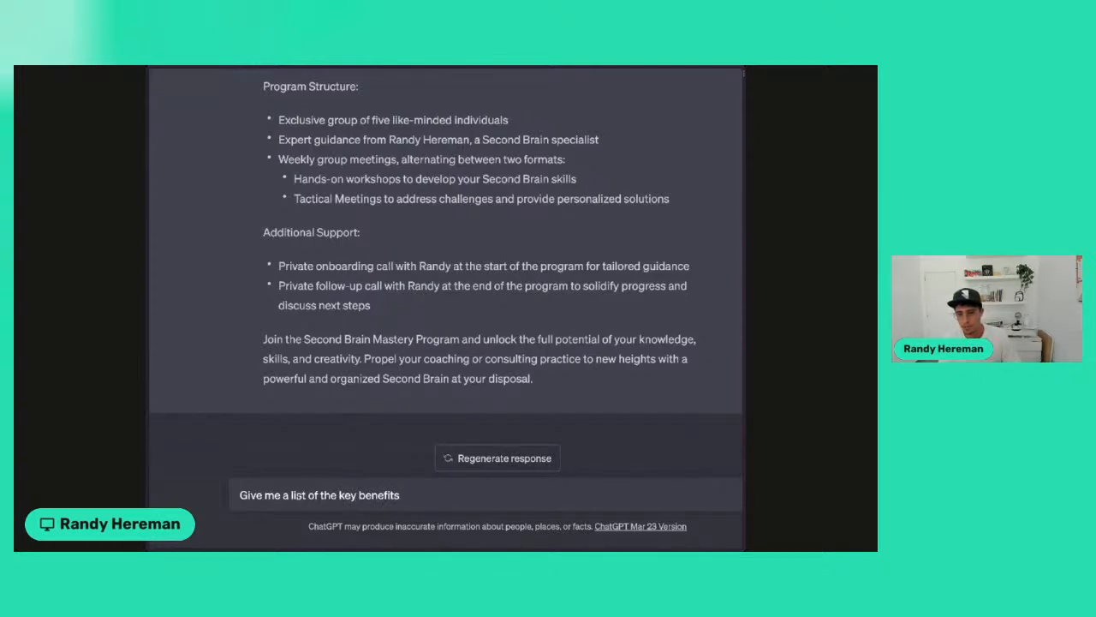
pyautogui.write(' for this program.')
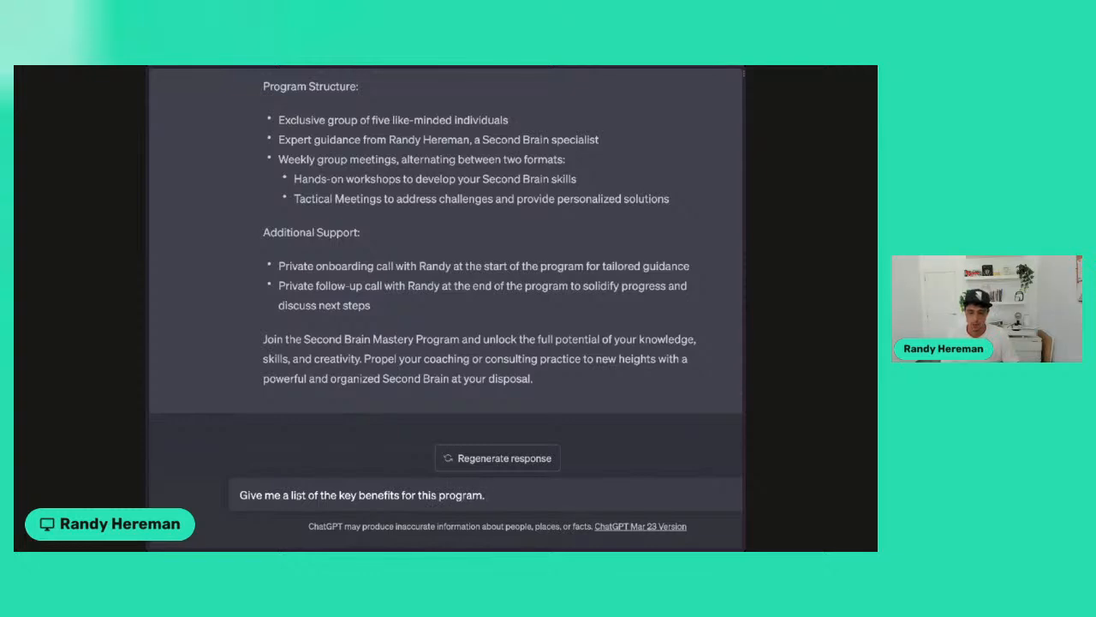
pyautogui.write(' Give me an')
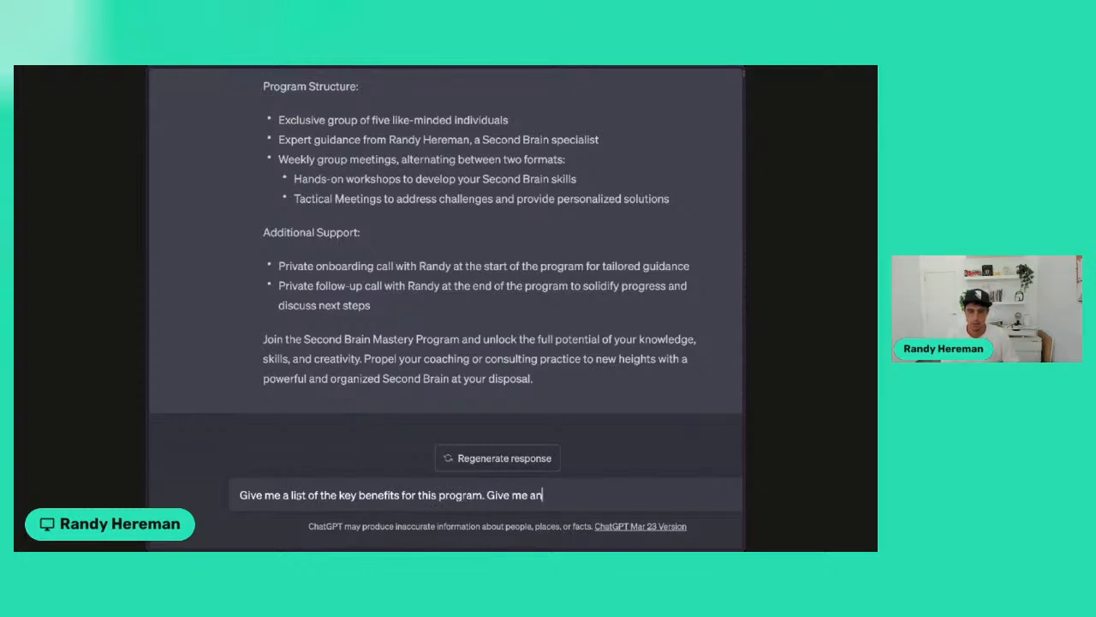
pyautogui.press('BackSpace')
pyautogui.press('BackSpace')
pyautogui.press('BackSpace')
pyautogui.press('BackSpace')
pyautogui.press('BackSpace')
pyautogui.press('BackSpace')
pyautogui.press('BackSpace')
pyautogui.press('BackSpace')
pyautogui.press('BackSpace')
pyautogui.press('BackSpace')
# - Continue the message with "For each feature give a name up to 3 words and a description, no longer than 2 sentences."
pyautogui.write('F')
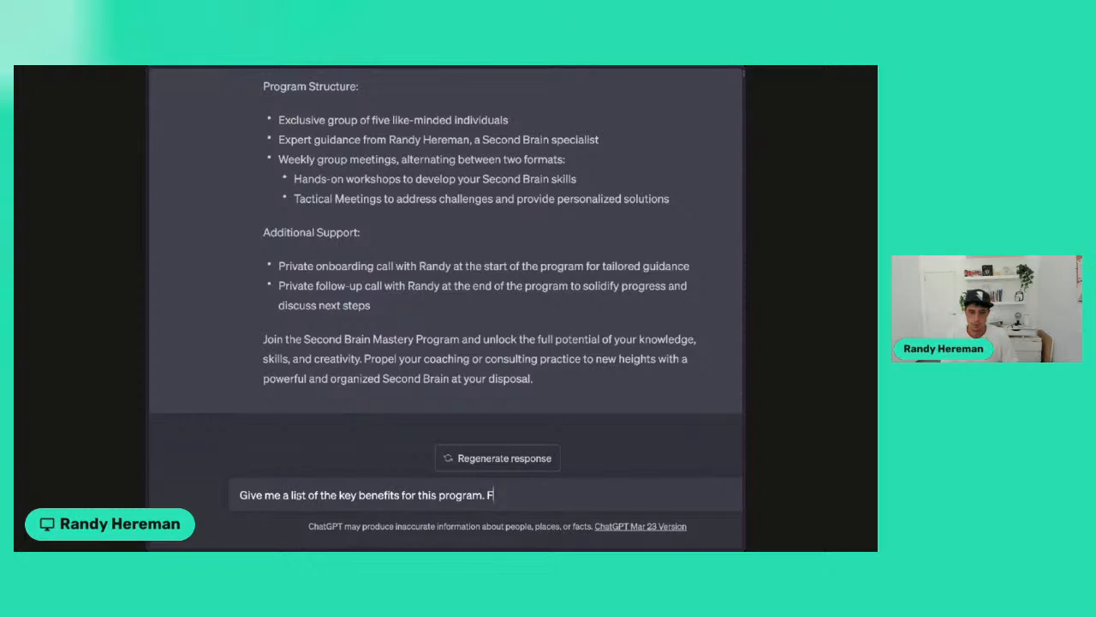
pyautogui.write('or each feature ')
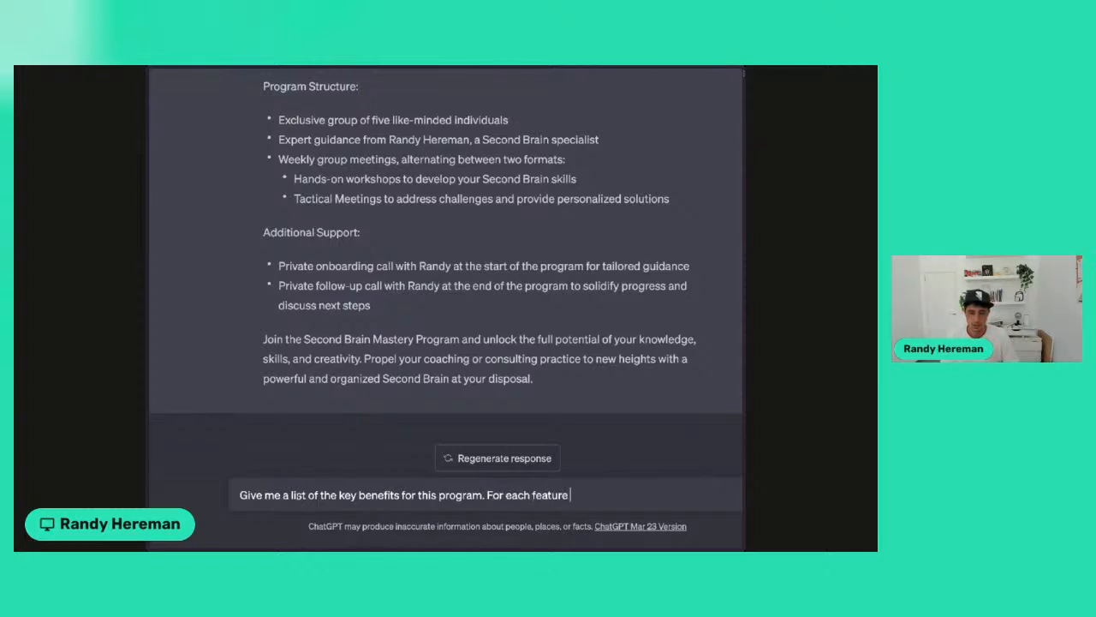
pyautogui.write('give a')
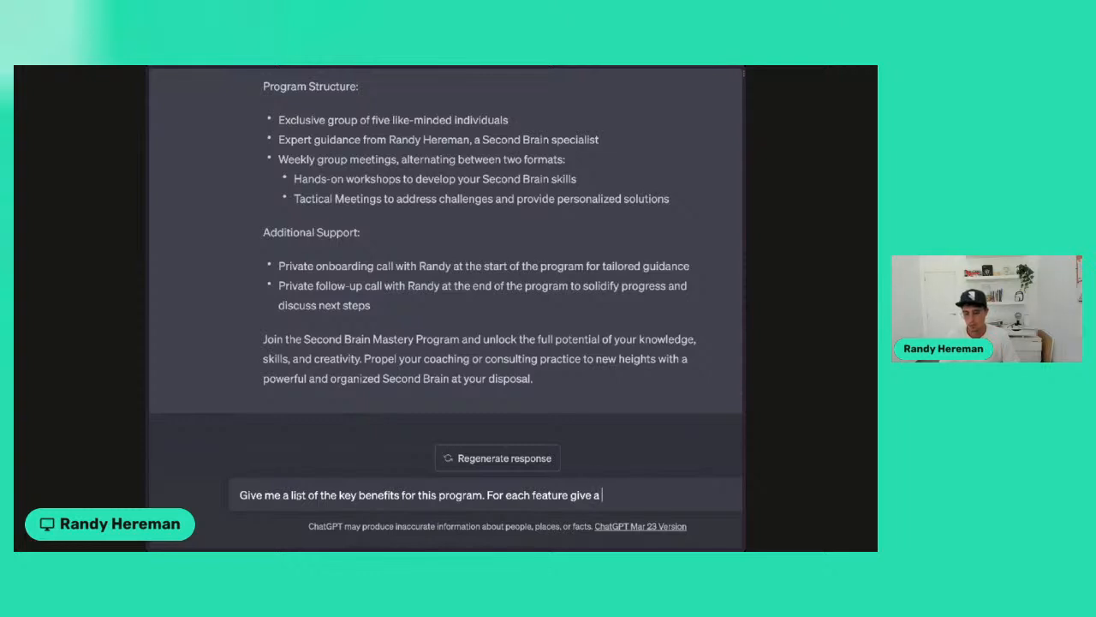
pyautogui.write(' name up to 3')
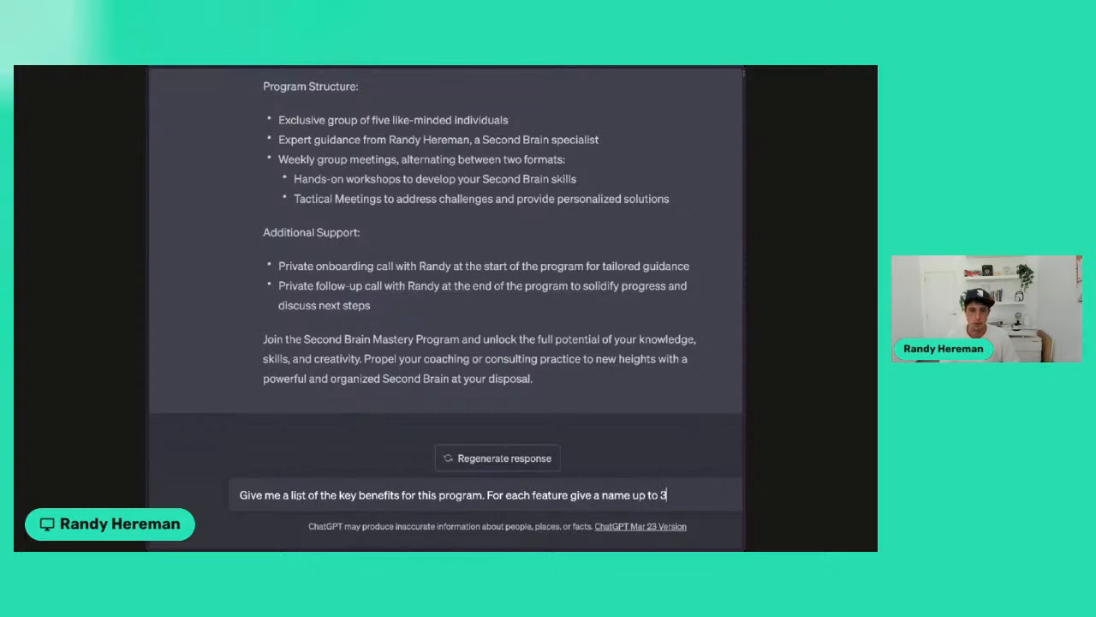
pyautogui.write(' words a')
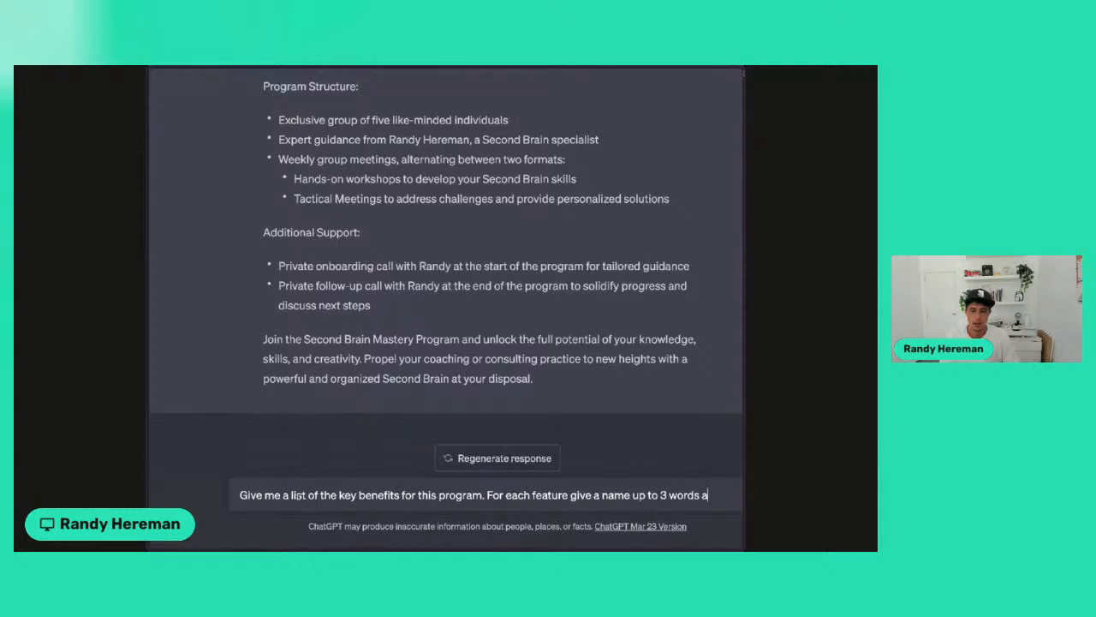
pyautogui.write('nd a descrip')
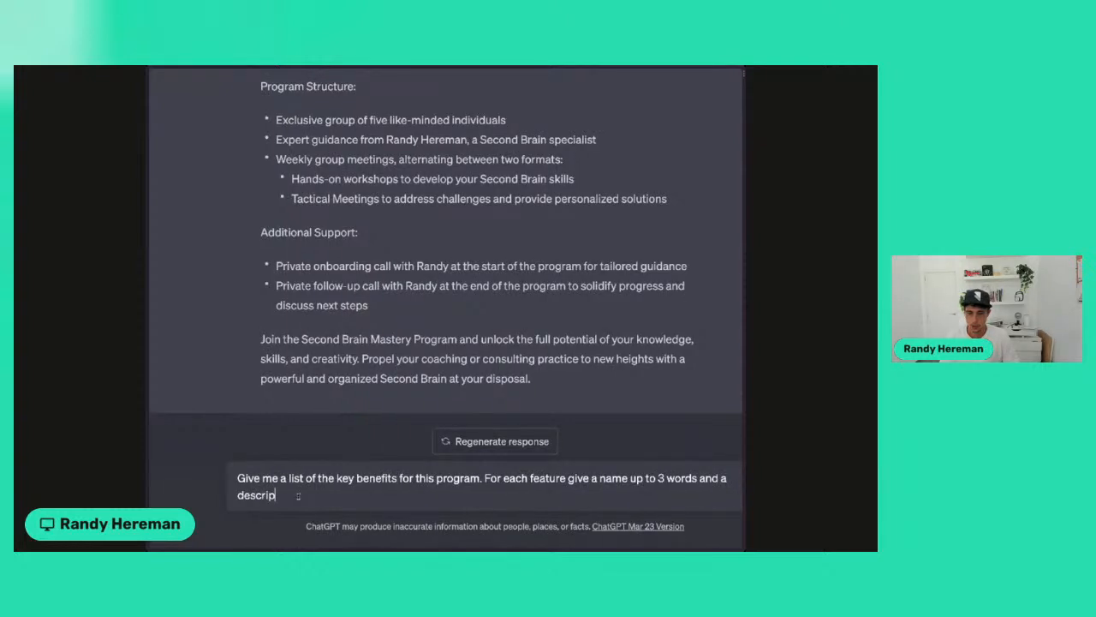
pyautogui.write('tion,')
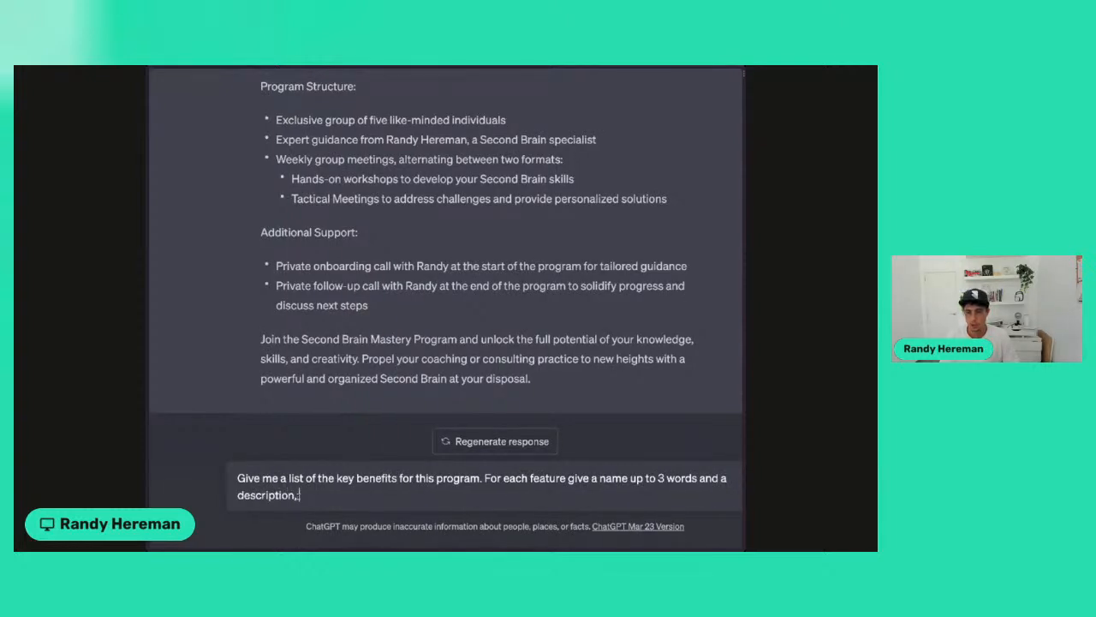
pyautogui.write(' no longer than ')
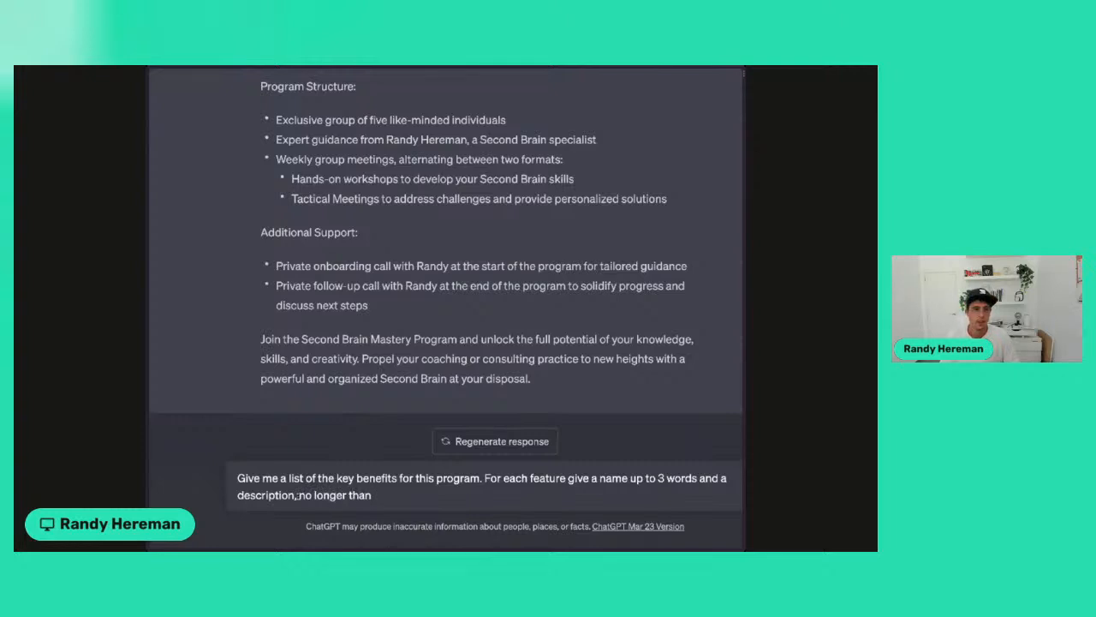
pyautogui.write('2 sentences.')
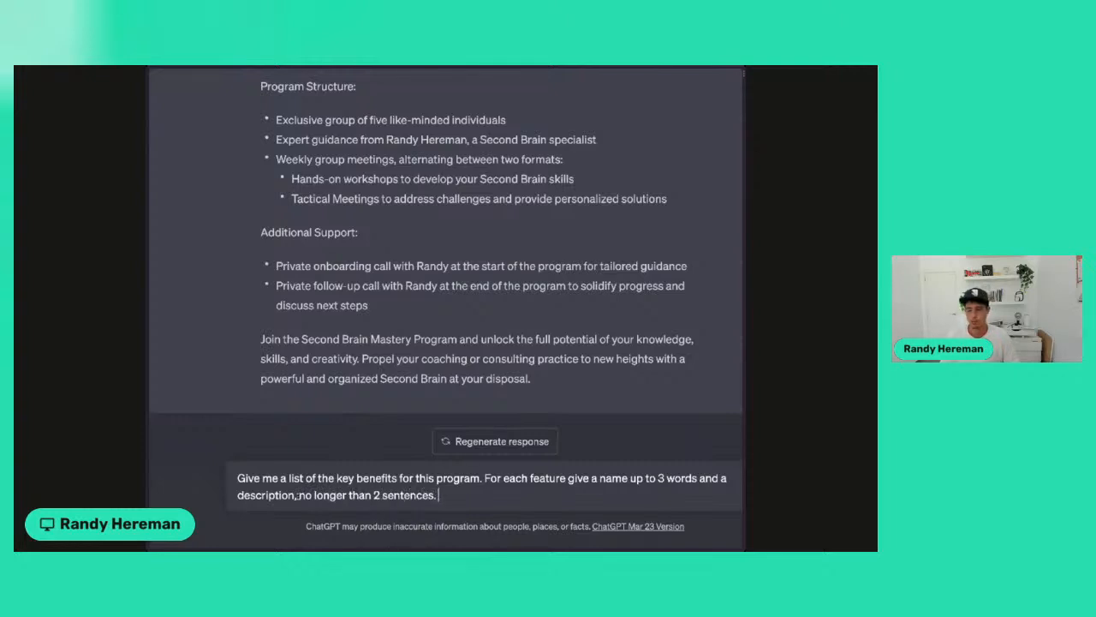
# - Add the separate paragraph "Do the same for benefits." and replace "benefits" with "features" in the message's first sentence
pyautogui.hotkey('shift', 'Return')
pyautogui.hotkey('shift', 'Return')
pyautogui.write('Do the sa')
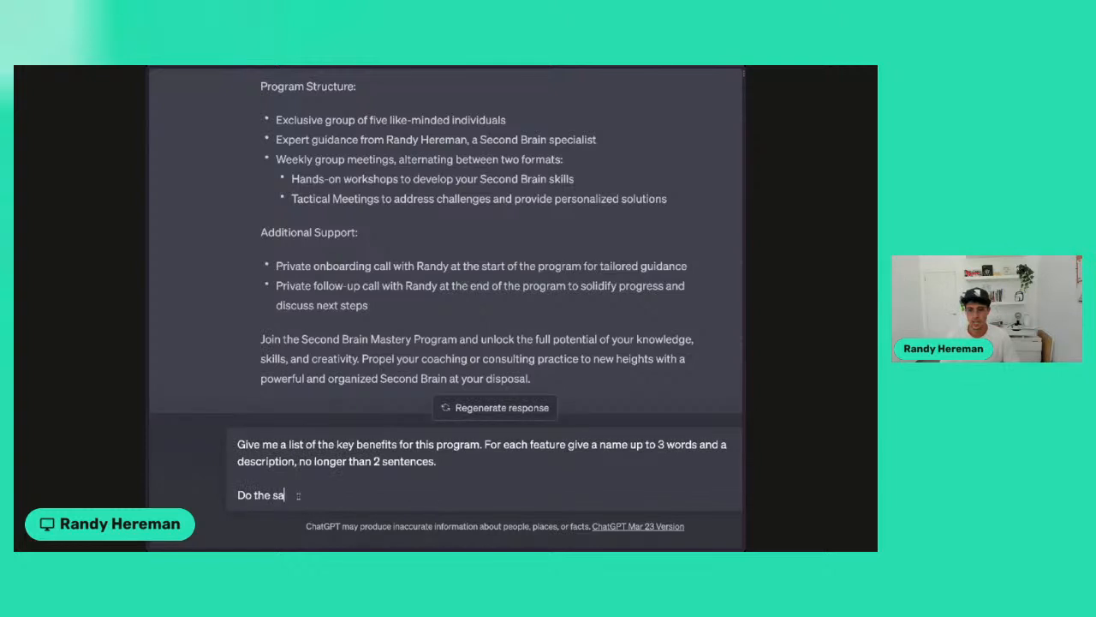
pyautogui.write('me for')
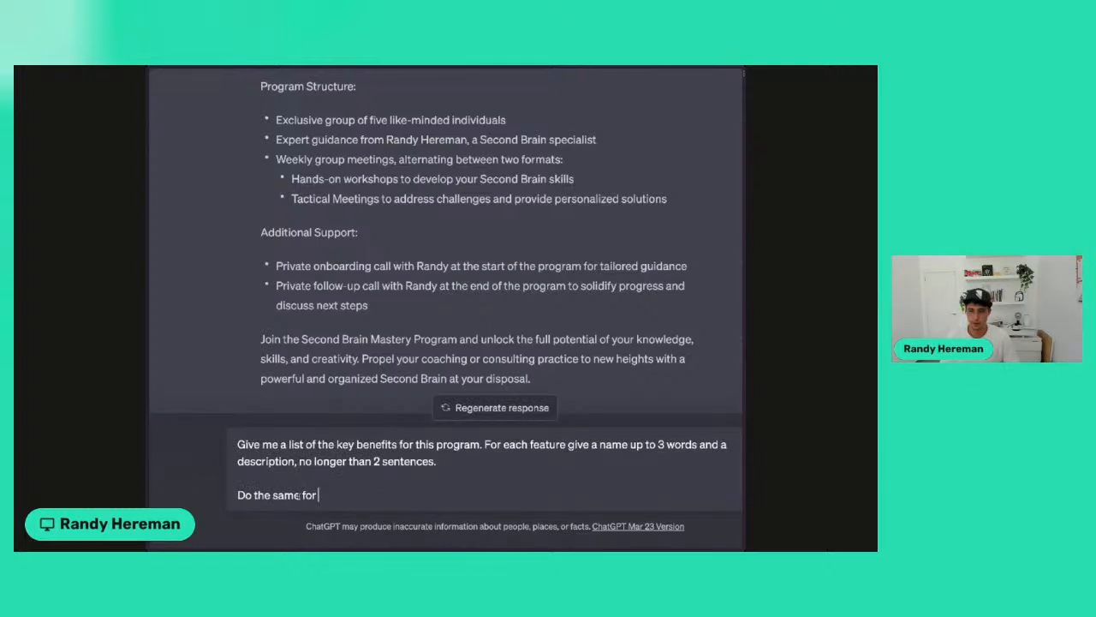
pyautogui.doubleClick(365, 445)
pyautogui.write('features')
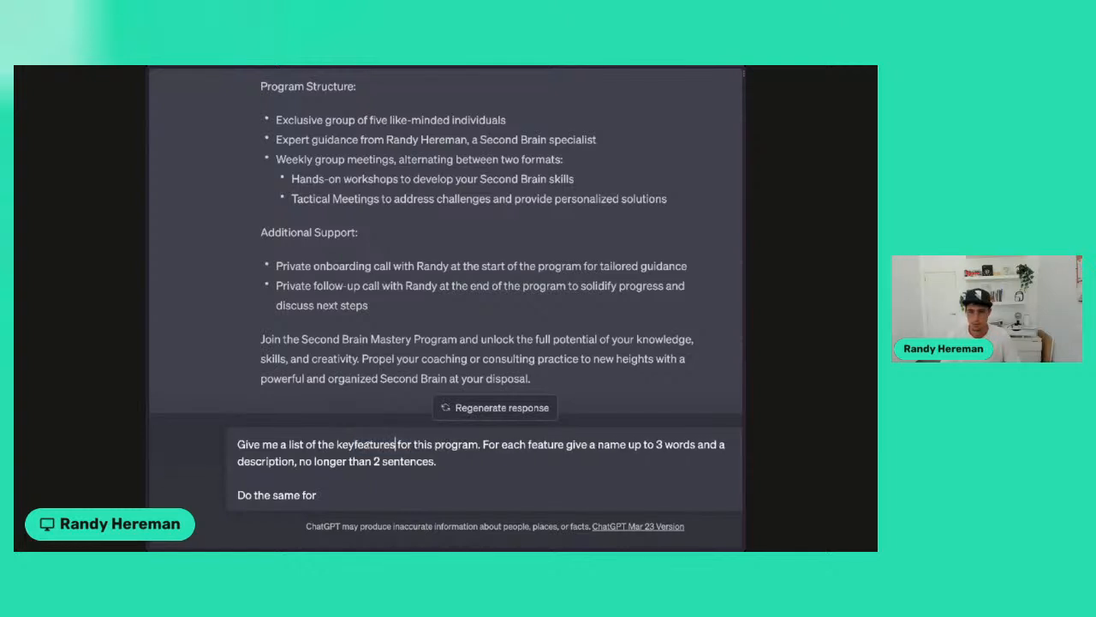
pyautogui.click(355, 444)
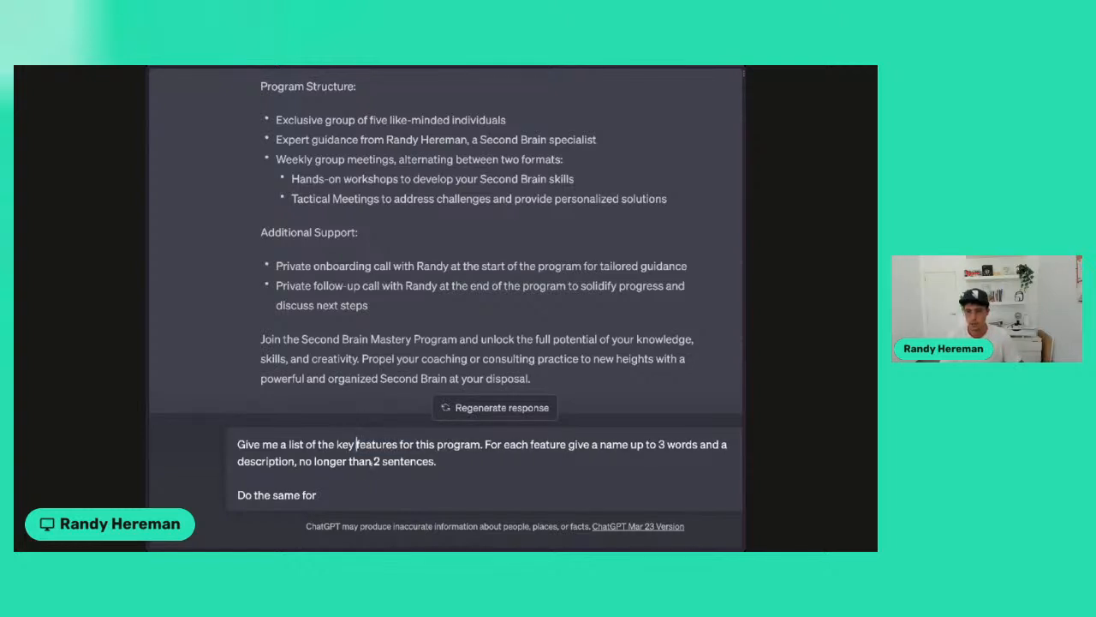
pyautogui.click(365, 495)
pyautogui.write('benefits')
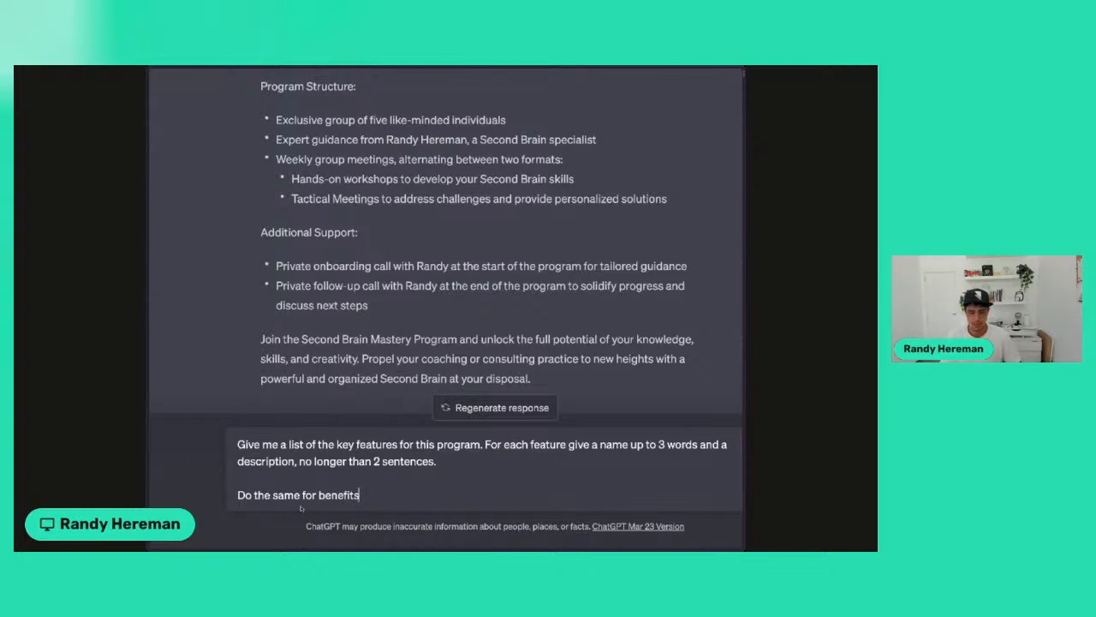
pyautogui.write('.')
pyautogui.hotkey('shift', 'Return')
pyautogui.hotkey('shift', 'Return')
pyautogui.write('T')
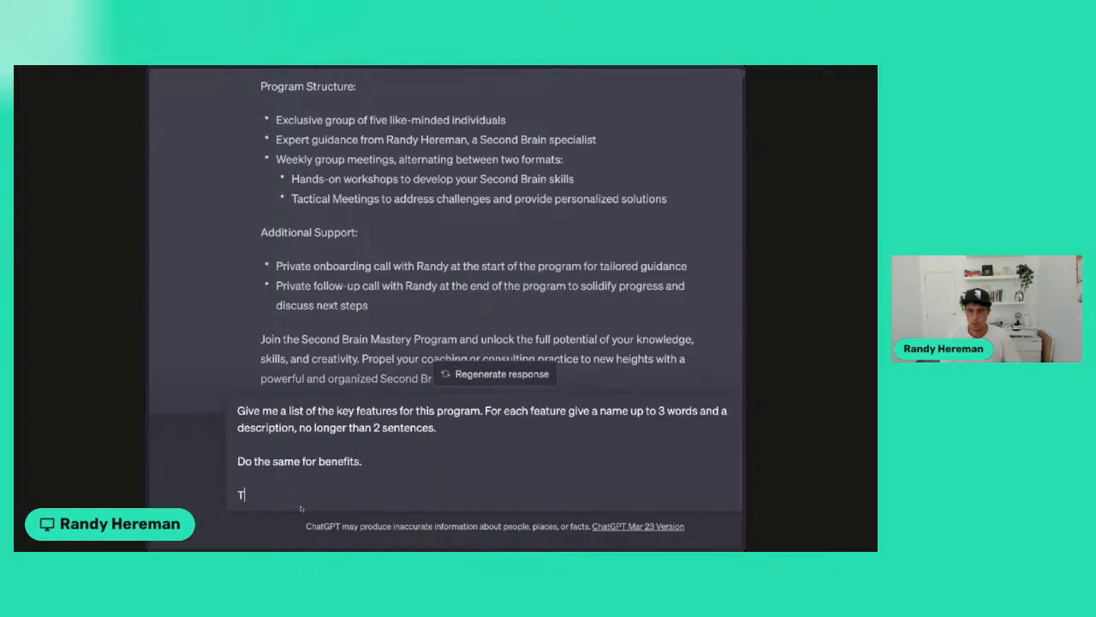
pyautogui.press('BackSpace')
pyautogui.write('And finally, gener')
pyautogui.write('ate a list of')
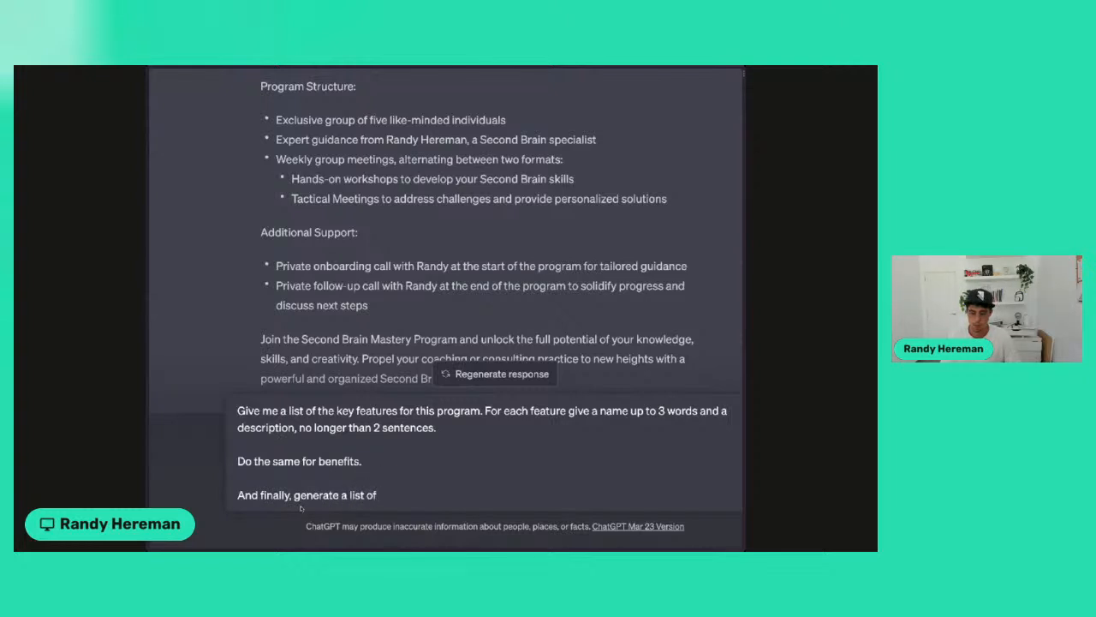
pyautogui.write(' the questions')
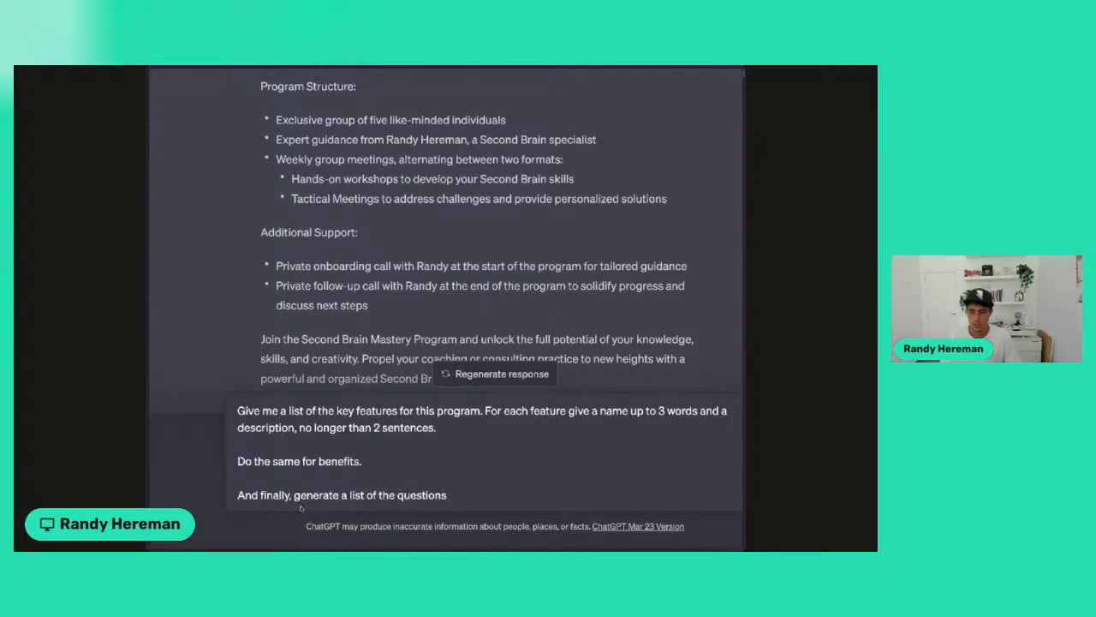
pyautogui.hotkey('shift', 'Home')
pyautogui.press('BackSpace')
pyautogui.press('BackSpace')
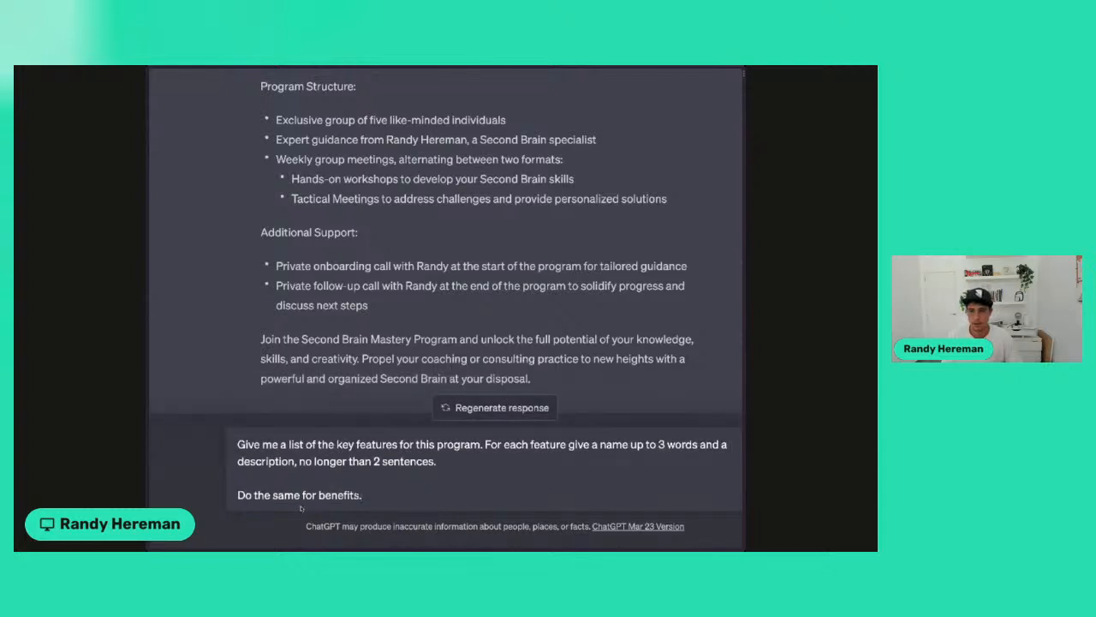
# - Reword the last sentence to "Do the same for the key benefits of our program." and send the message
pyautogui.press('Left')
pyautogui.press('Left')
pyautogui.press('Left')
pyautogui.press('Left')
pyautogui.press('Left')
pyautogui.press('Left')
pyautogui.press('Left')
pyautogui.press('Left')
pyautogui.press('Left')
pyautogui.write('the key')
pyautogui.press('End')
pyautogui.press('BackSpace')
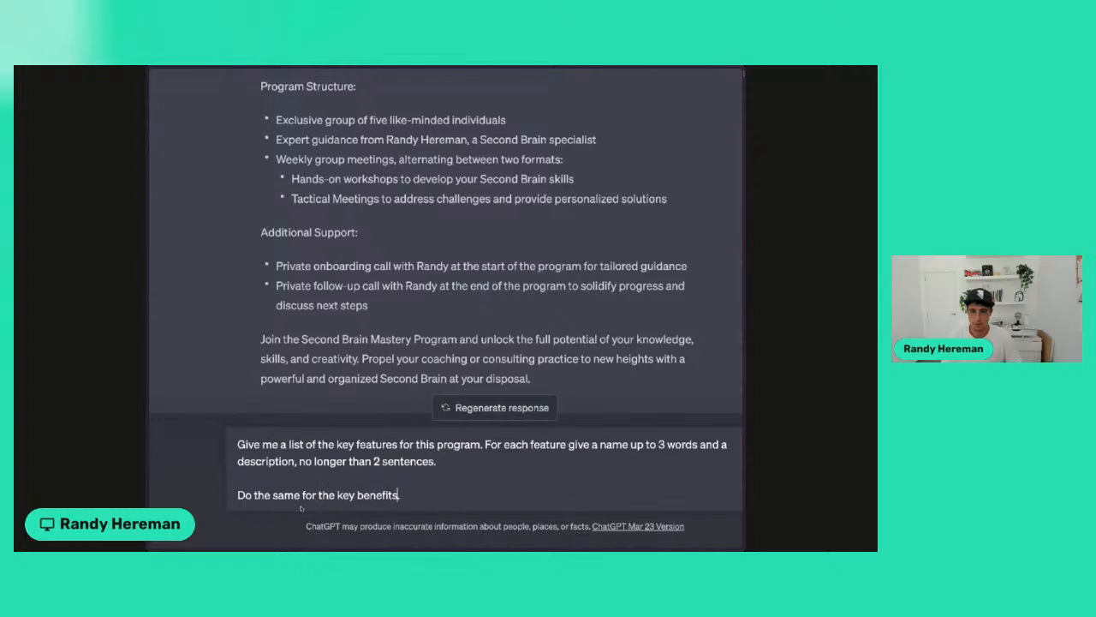
pyautogui.write('of our program.')
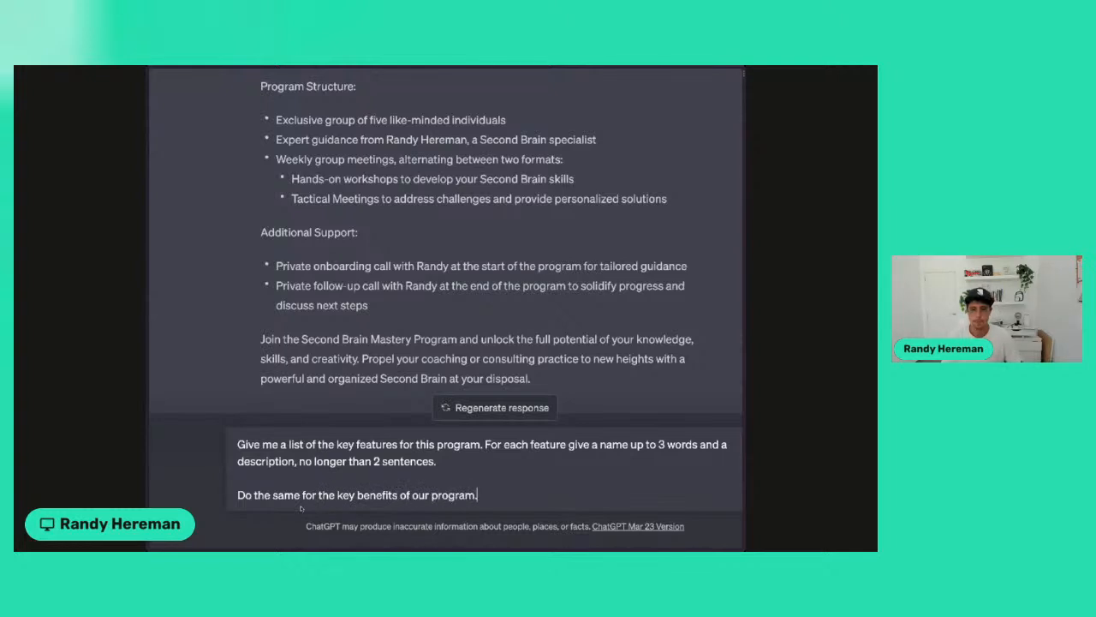
pyautogui.press('Return')
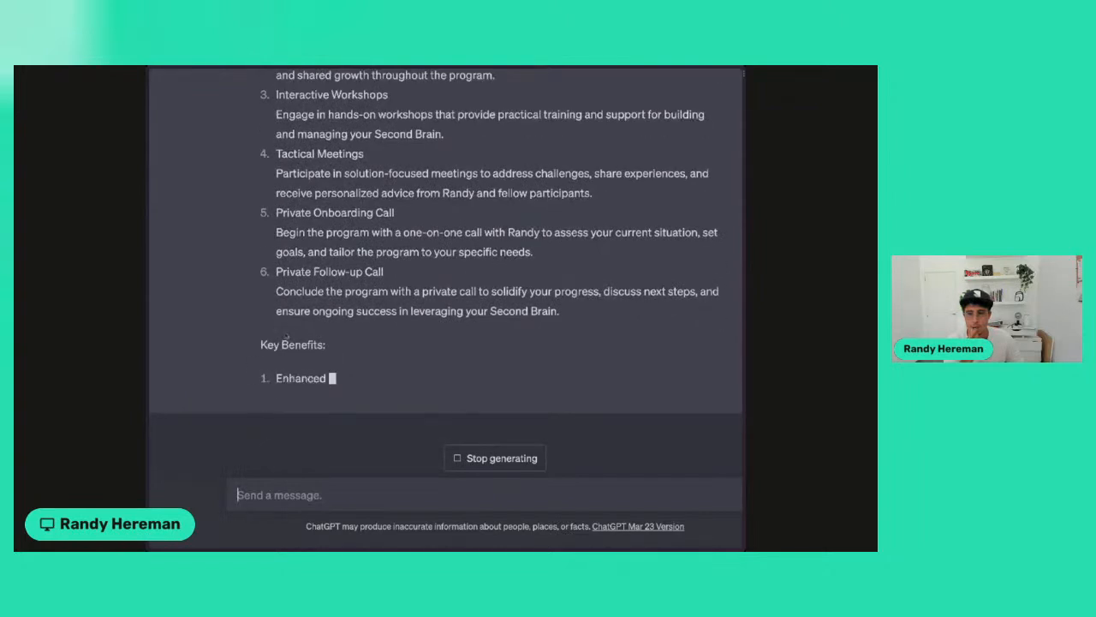
# - Copy the names and descriptions of Expert Guidance, Cohort Experience and Interactive Workshops one by one from the Key Features list
pyautogui.scroll(3, 297, 303)
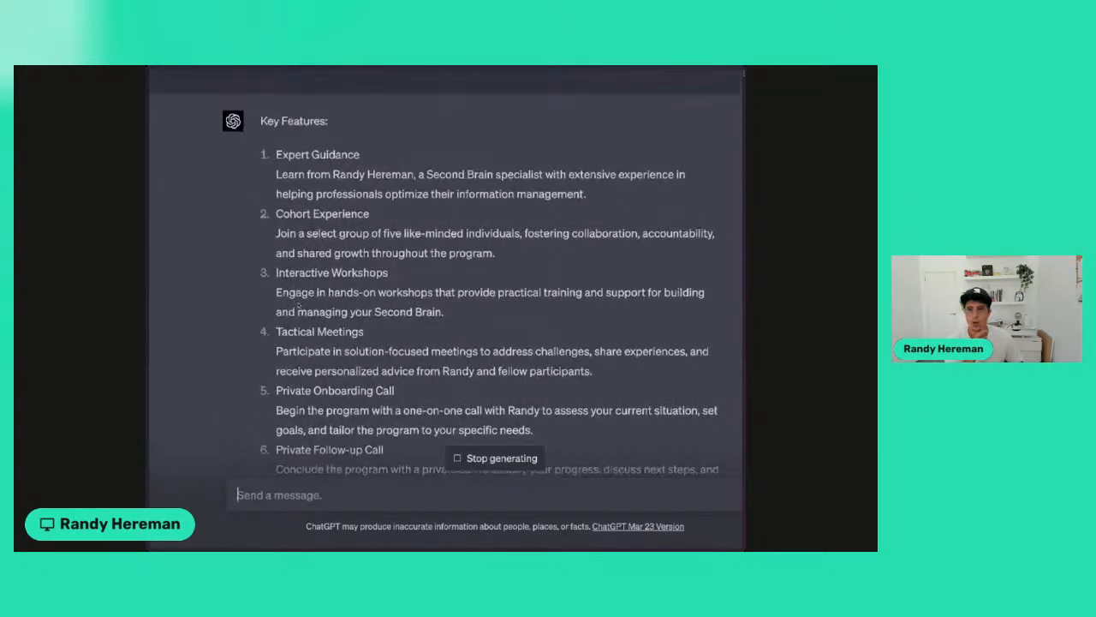
pyautogui.tripleClick(298, 155)
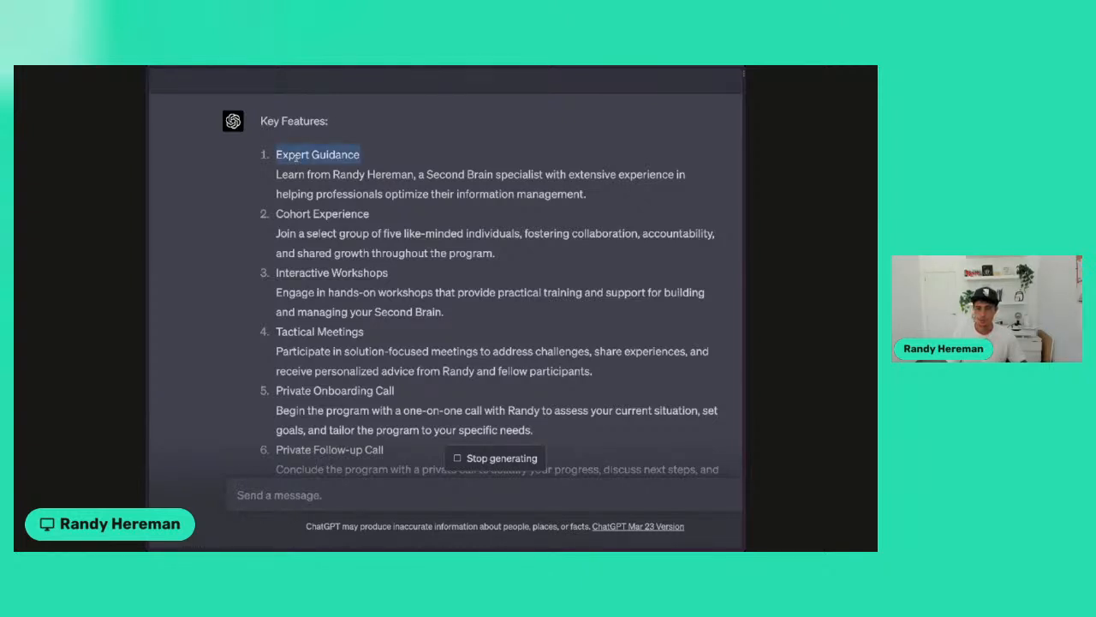
pyautogui.tripleClick(302, 173)
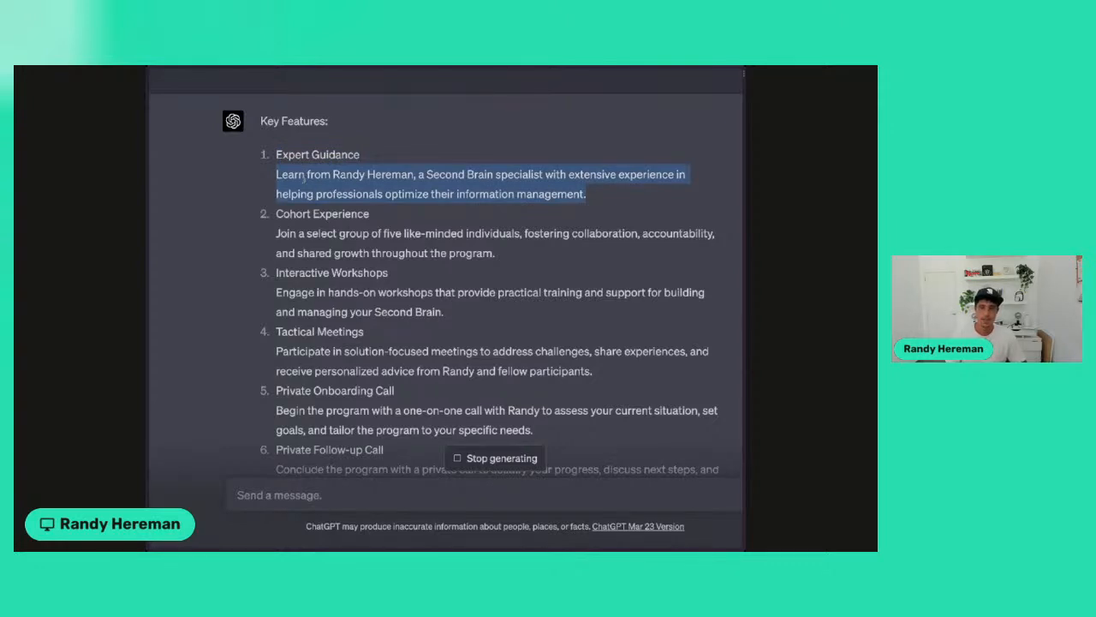
pyautogui.tripleClick(308, 213)
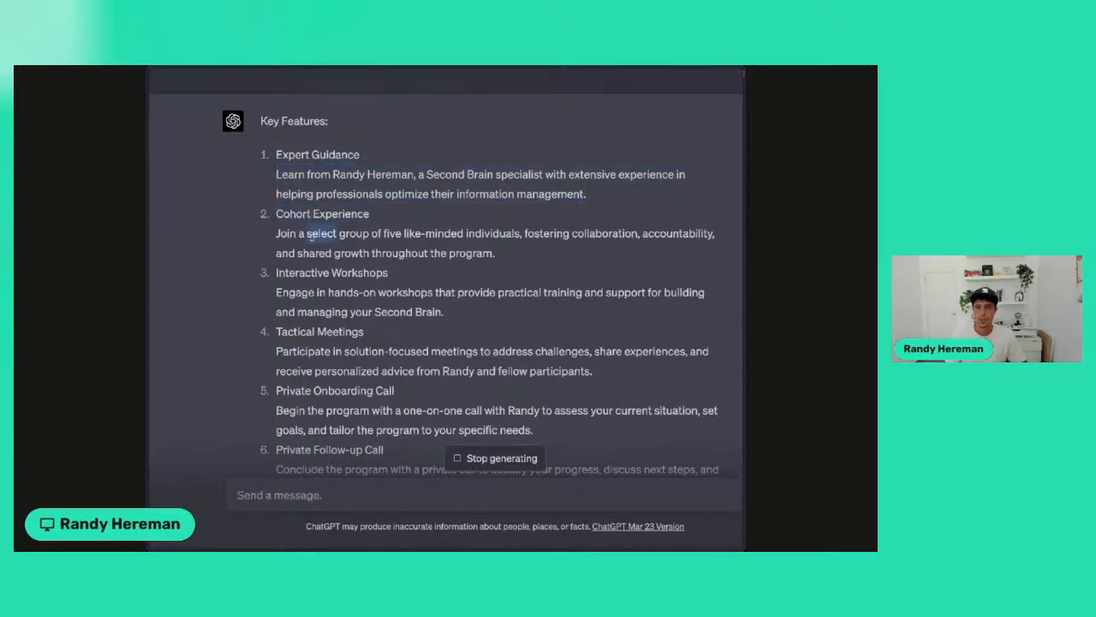
pyautogui.tripleClick(309, 233)
pyautogui.tripleClick(312, 272)
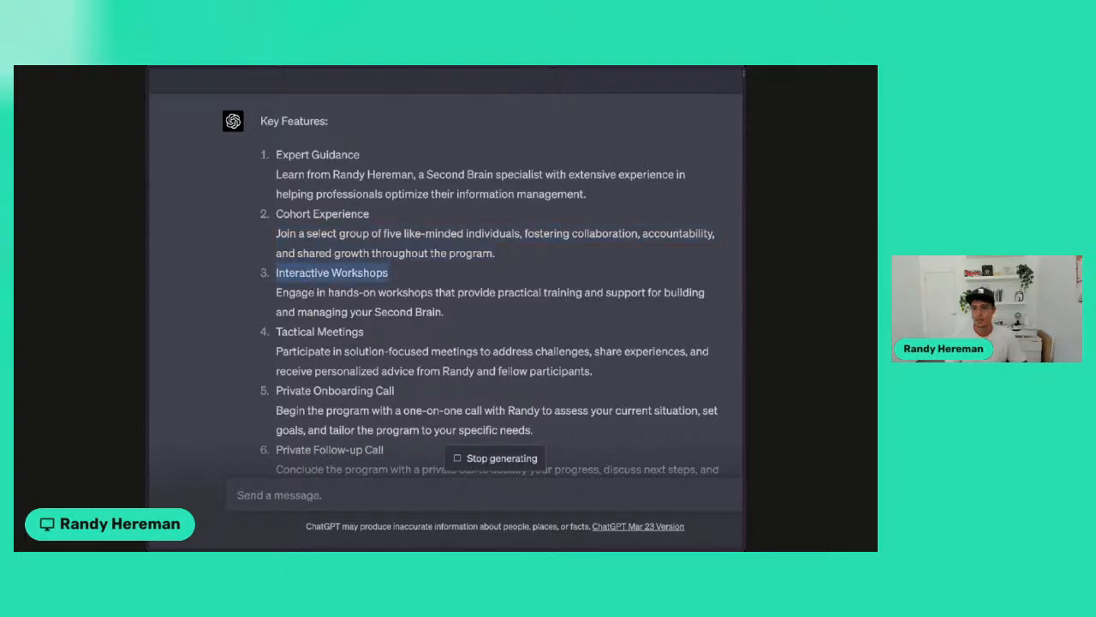
pyautogui.tripleClick(312, 293)
# - Copy the names and descriptions of Tactical Meetings, Private Onboarding Call and Private Follow-up Call one by one
pyautogui.tripleClick(311, 331)
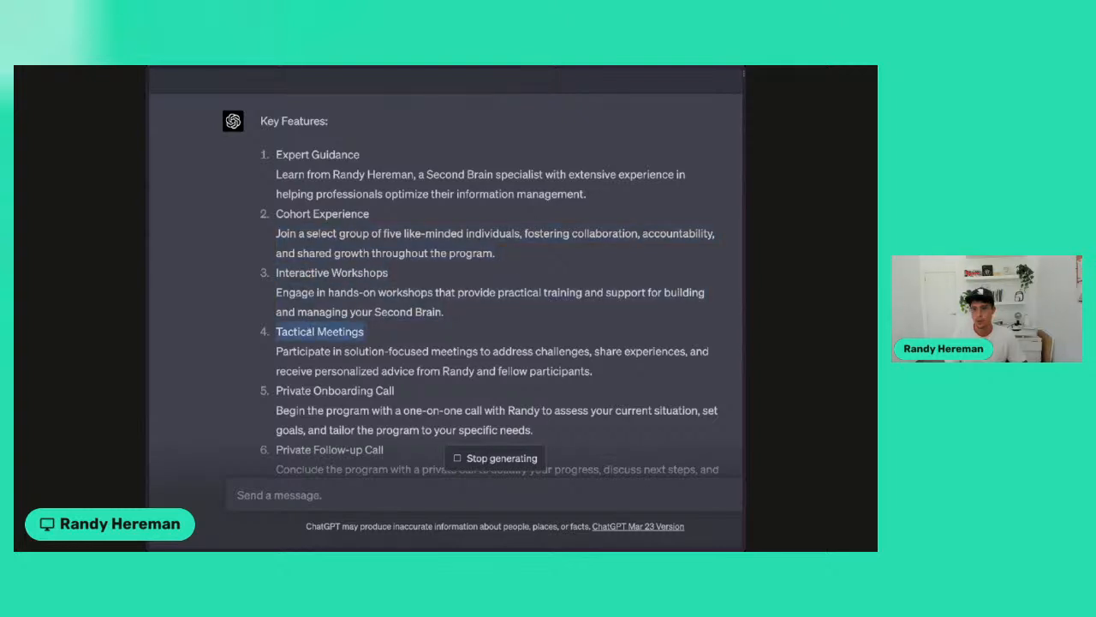
pyautogui.tripleClick(309, 353)
pyautogui.hotkey('ctrl', 'c')
pyautogui.tripleClick(310, 391)
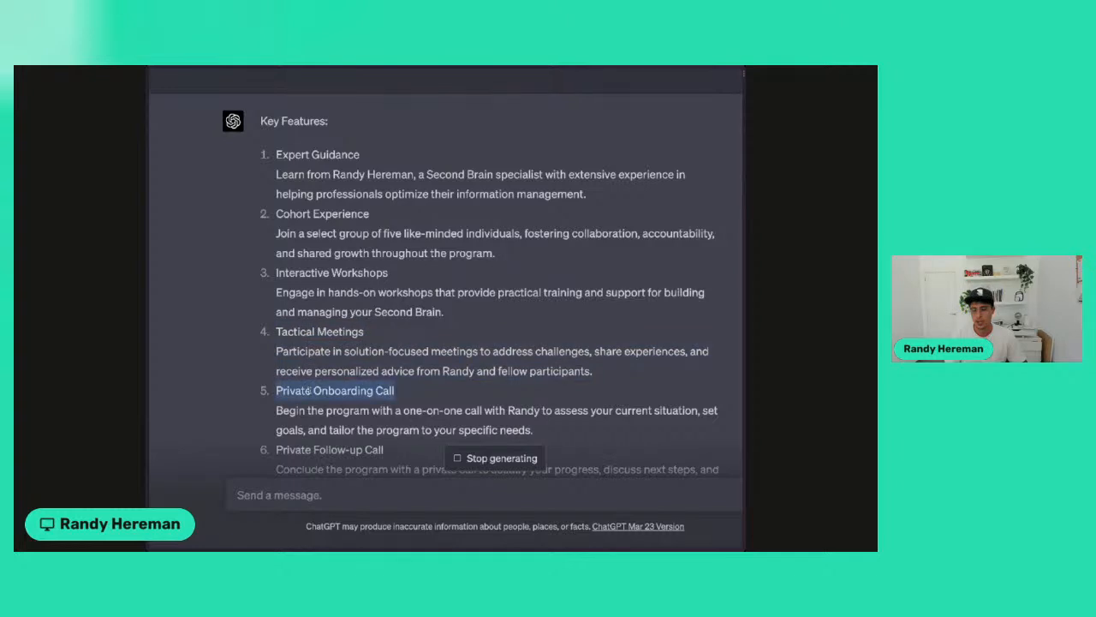
pyautogui.tripleClick(310, 411)
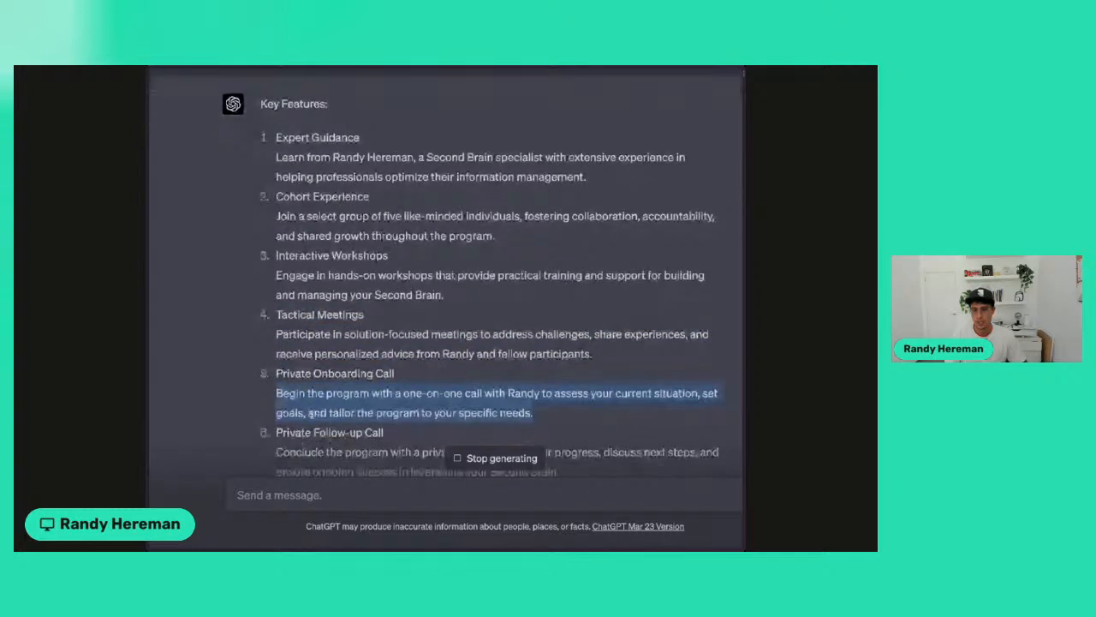
pyautogui.scroll(-1, 311, 415)
pyautogui.doubleClick(316, 329)
pyautogui.tripleClick(319, 349)
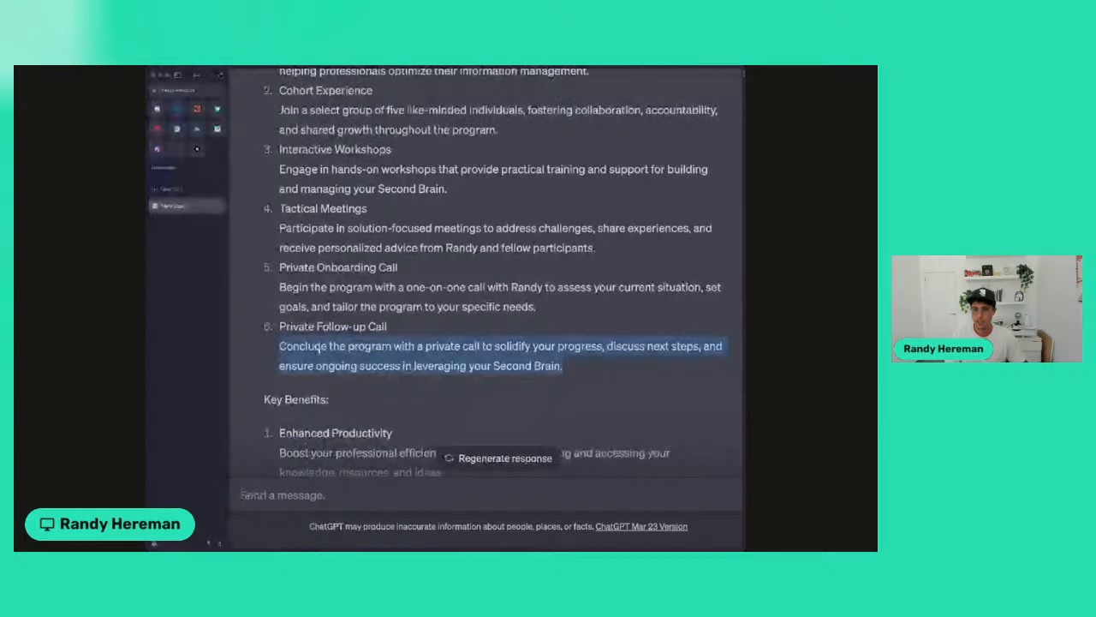
# - Switch to the Lightfunnels product and complete the blank feature with the title "Expert Guidance" and its copied description
pyautogui.click(177, 150)
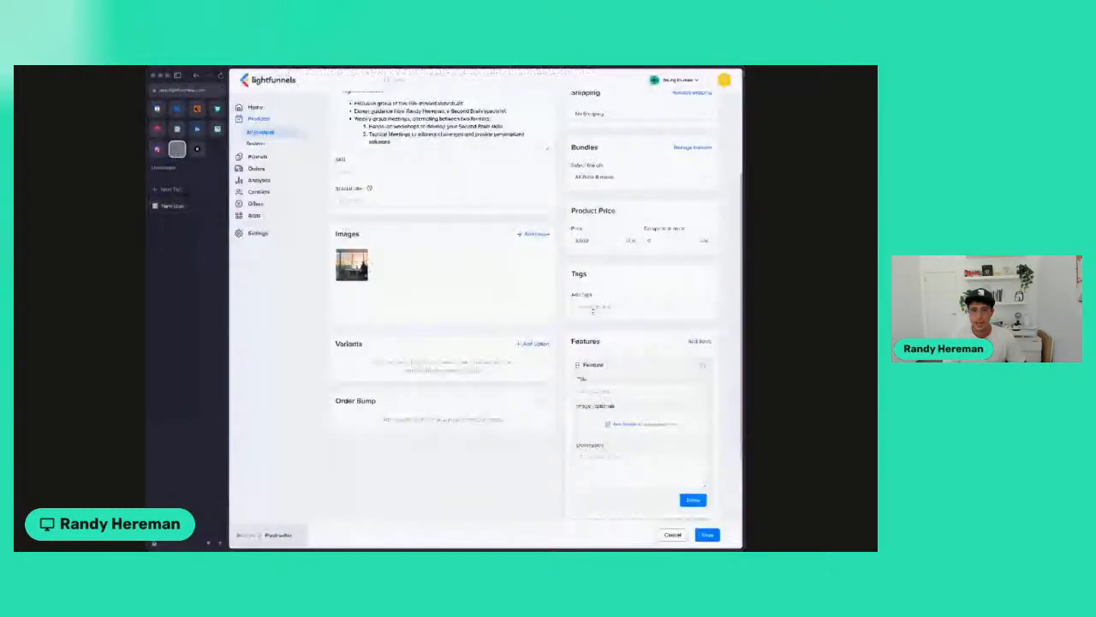
pyautogui.click(582, 391)
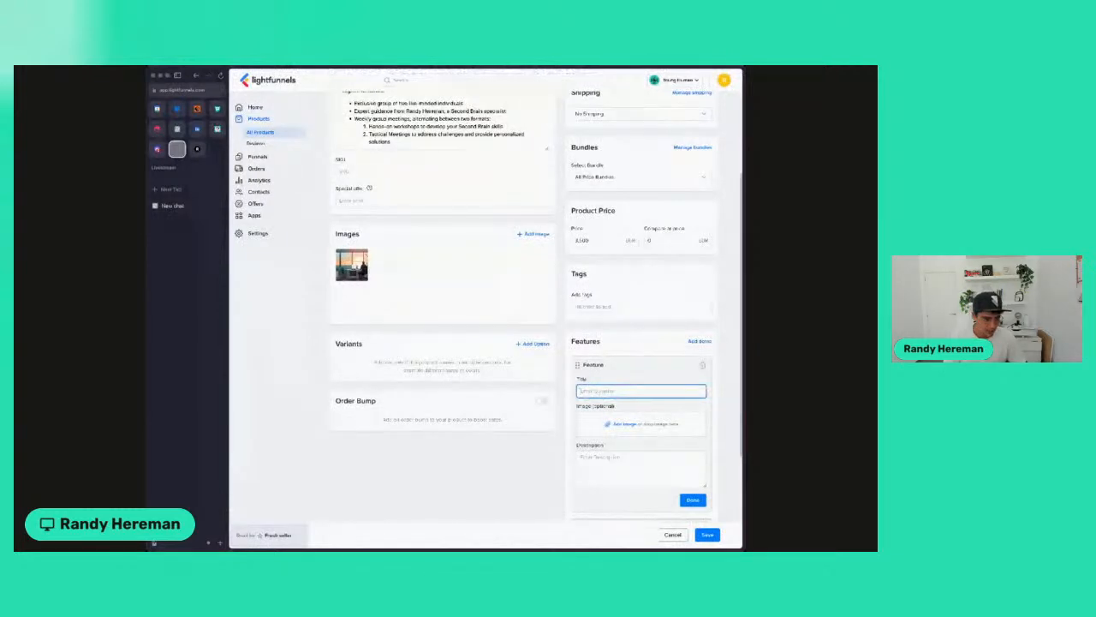
pyautogui.write('Expert Guidance')
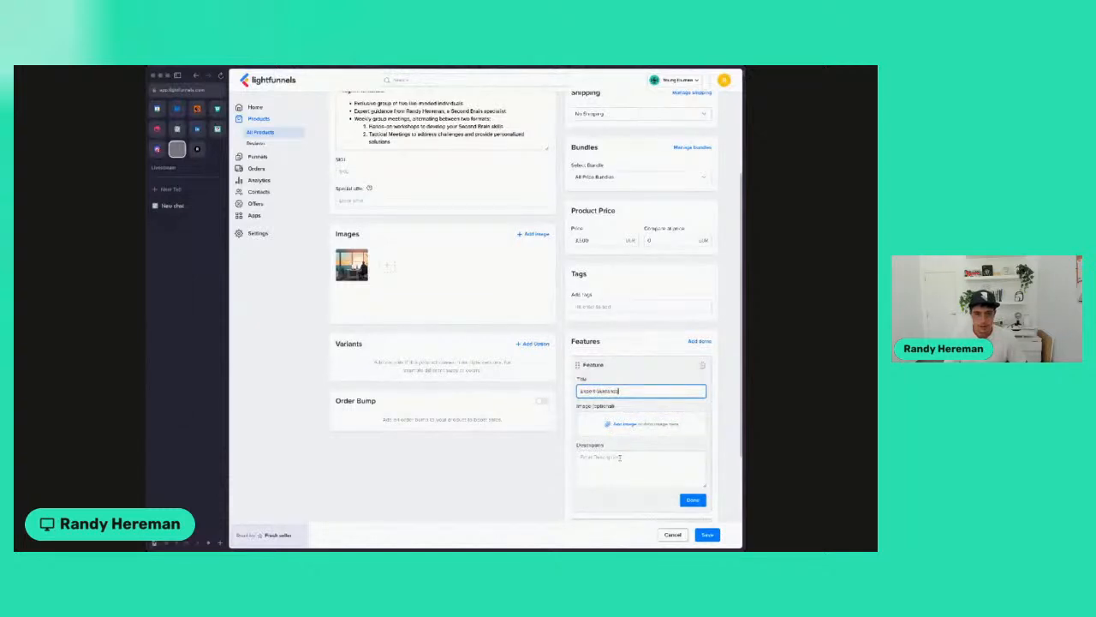
pyautogui.click(620, 458)
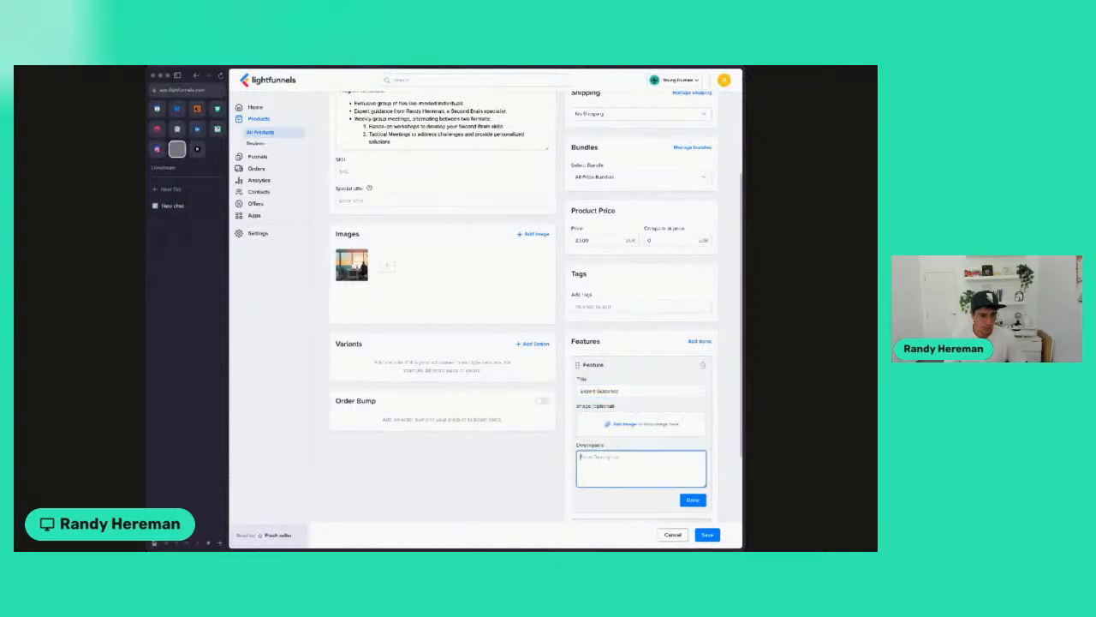
pyautogui.write('Learn from Randy Hereman, a Second Brain specialist with extensive experience in helping professionals optimize their information management.')
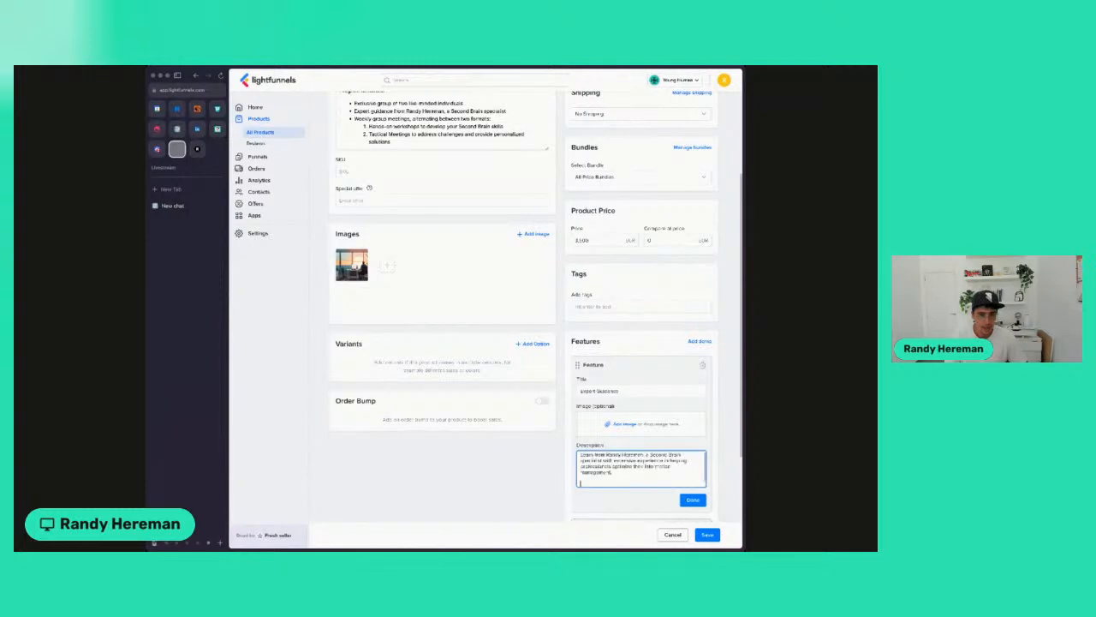
pyautogui.click(693, 499)
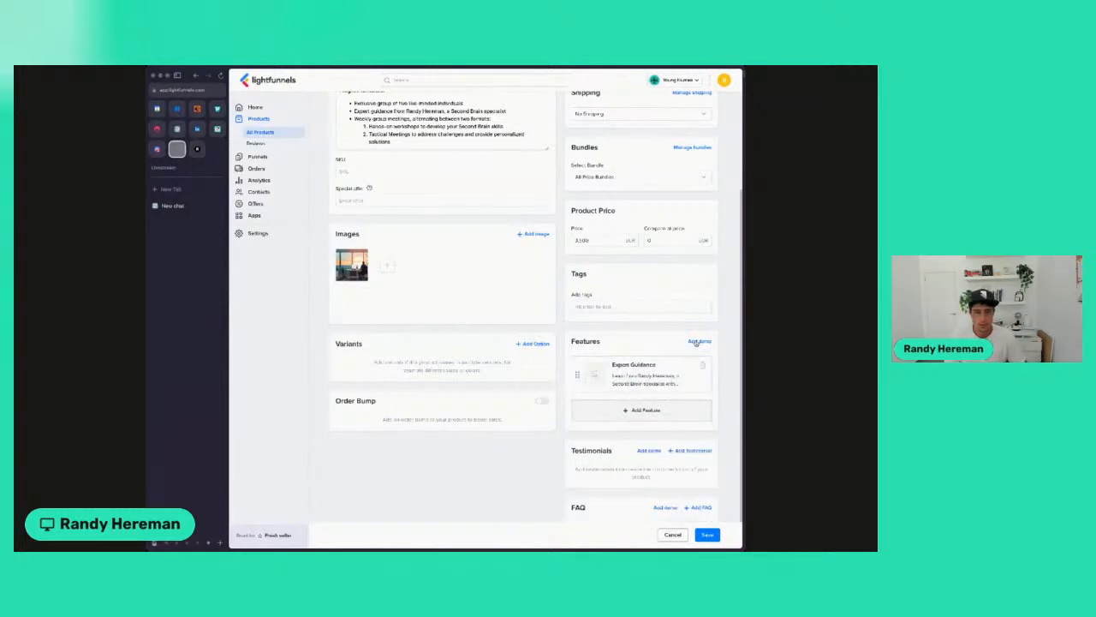
# - Add a second feature titled "Interactive Workshops" with its copied description about hands-on workshops
pyautogui.click(643, 413)
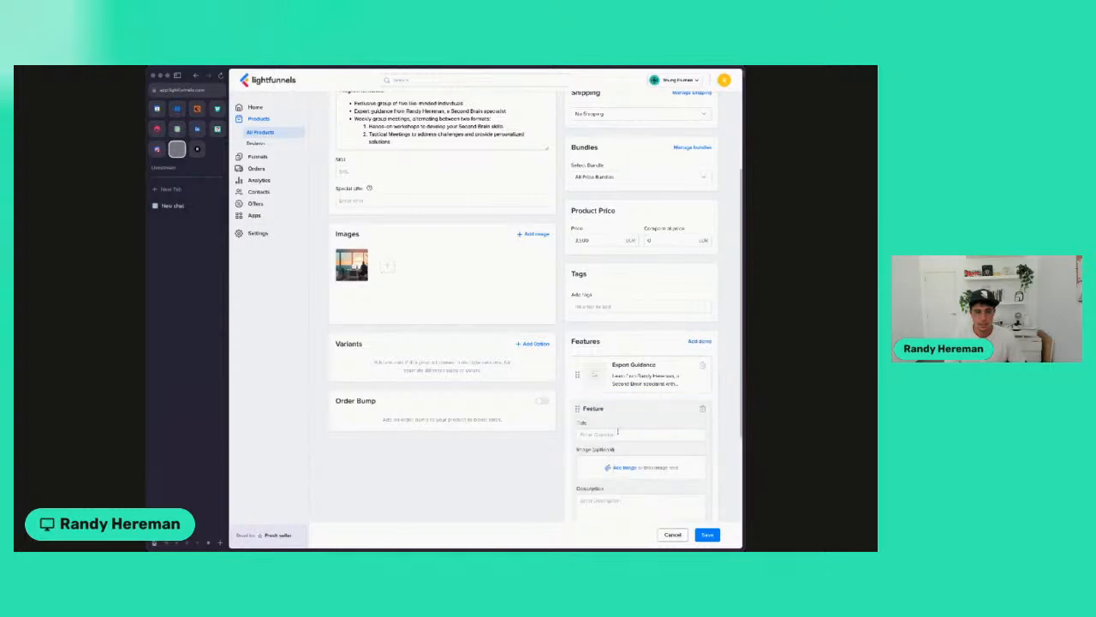
pyautogui.click(617, 432)
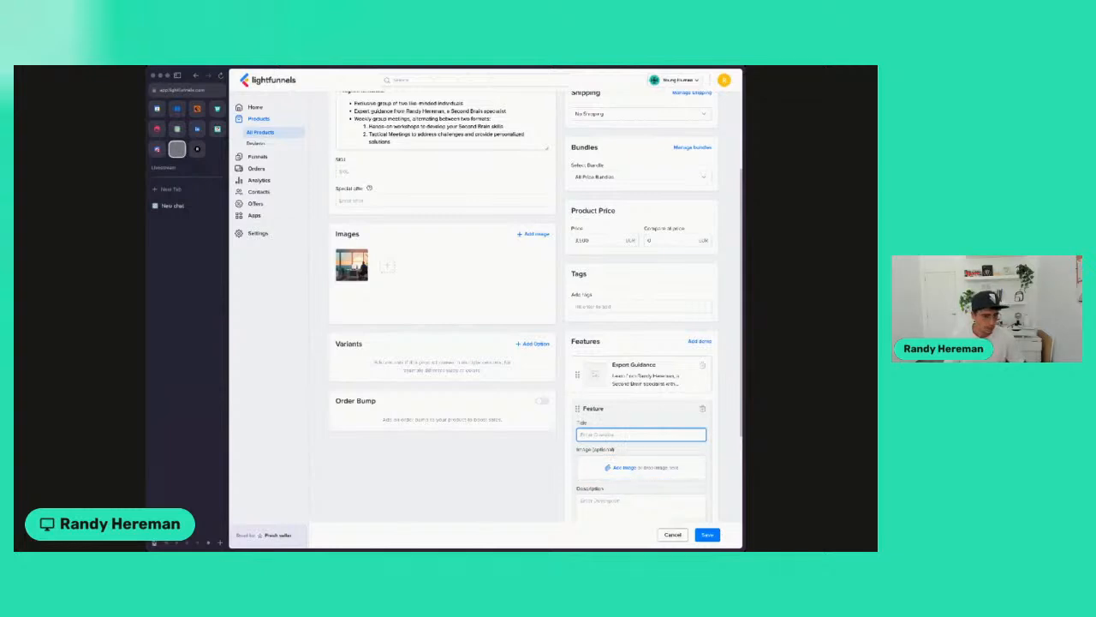
pyautogui.write('Hands-on Workshops')
pyautogui.click(644, 513)
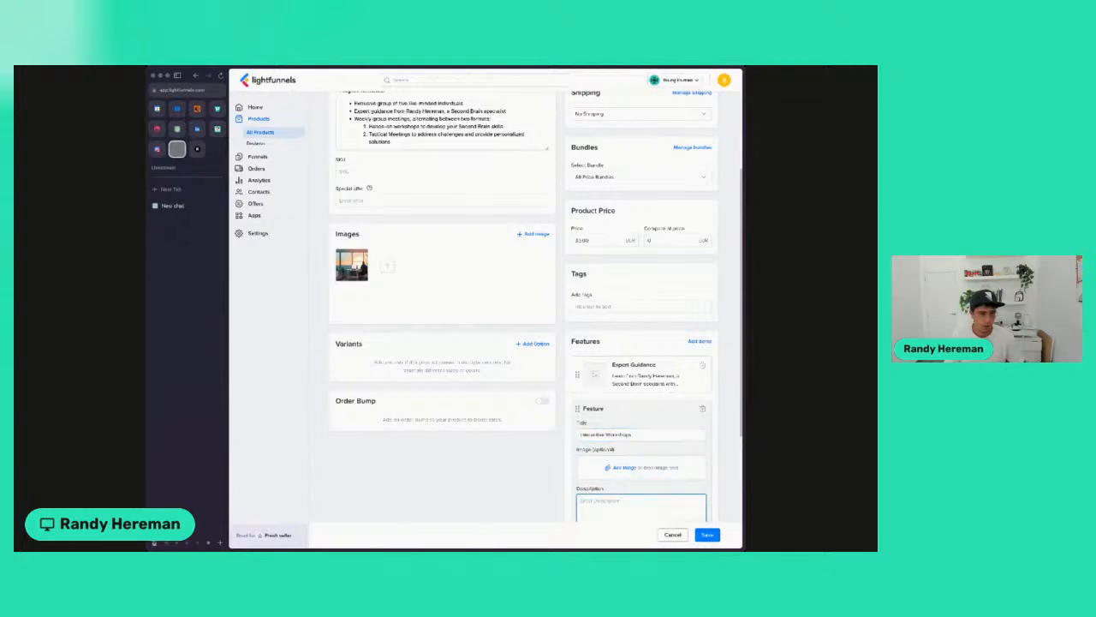
pyautogui.hotkey('ctrl', 'v')
pyautogui.scroll(-2, 704, 482)
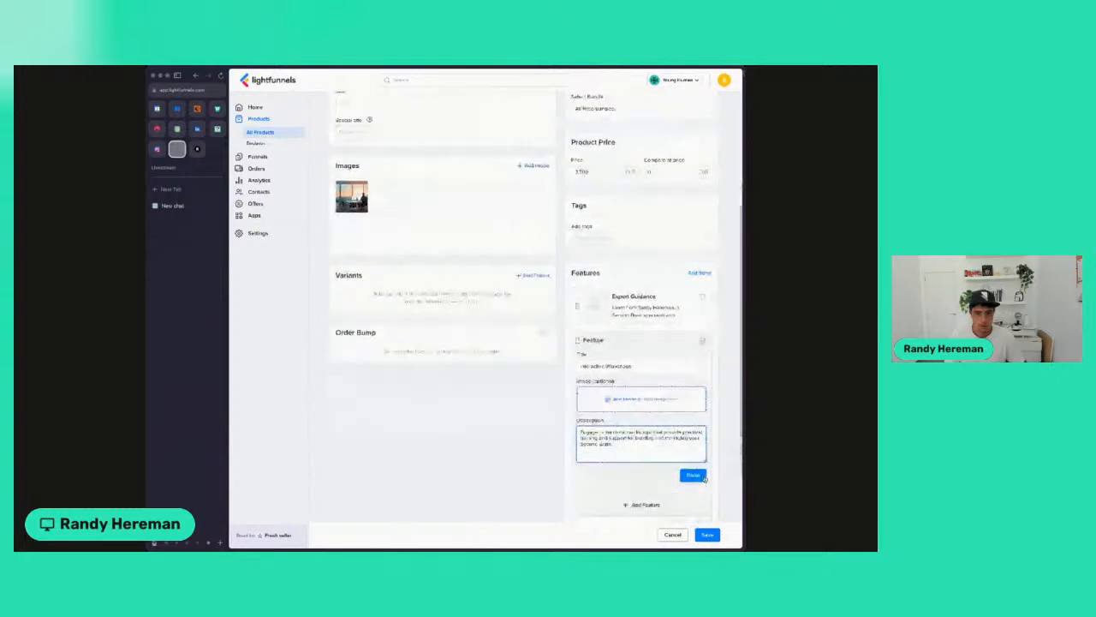
pyautogui.click(693, 474)
# - Add a third feature titled "Tactical Meetings" with its copied description about solution-focused meetings
pyautogui.click(644, 383)
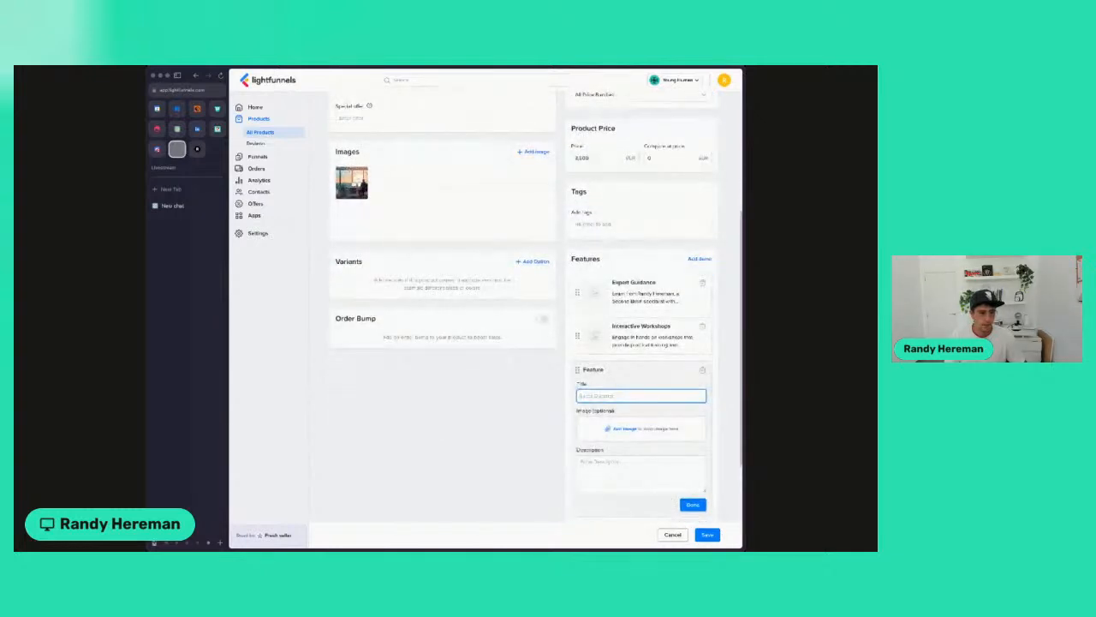
pyautogui.write('Hosted Meetings')
pyautogui.click(649, 465)
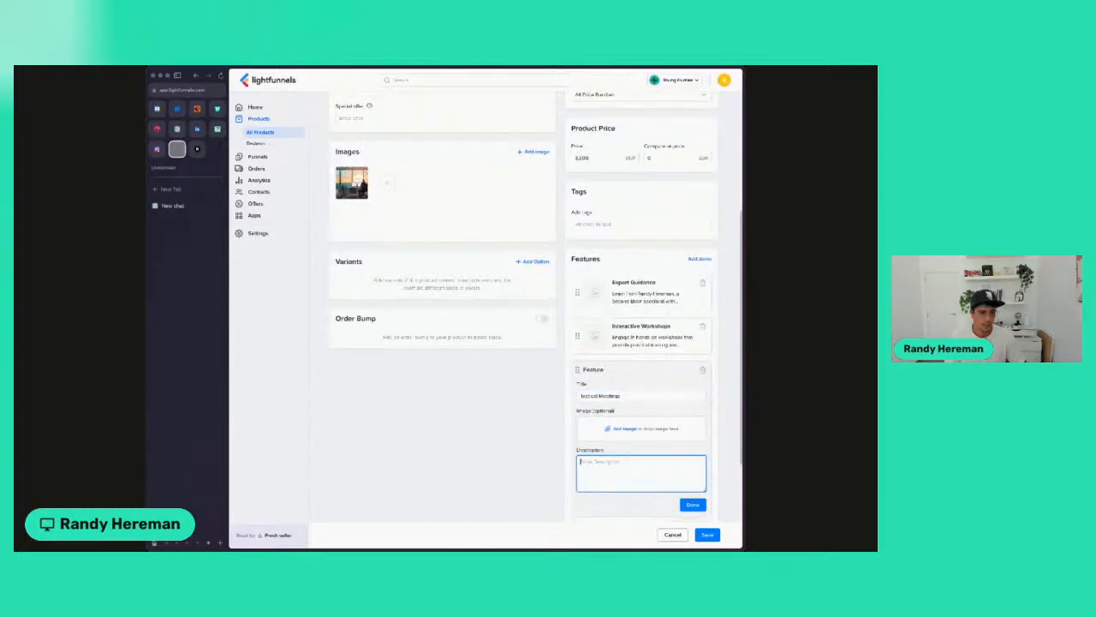
pyautogui.hotkey('ctrl', 'v')
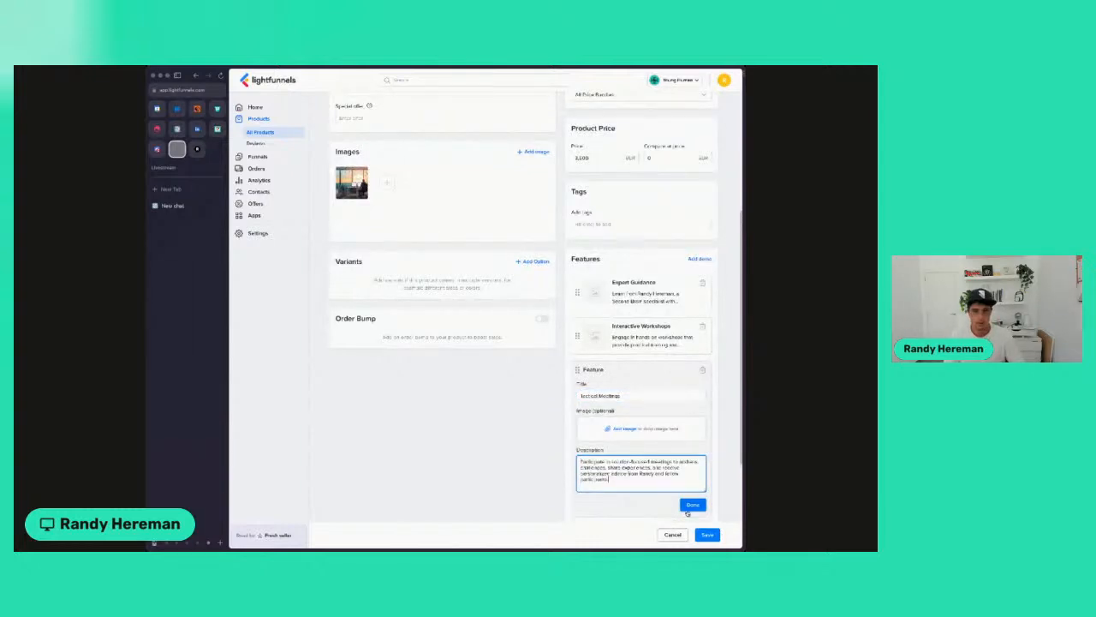
pyautogui.click(687, 505)
# - Add a fourth feature titled "Cohort Experience" with the copied description beginning "Begin the program with a one-on-one call"
pyautogui.click(638, 417)
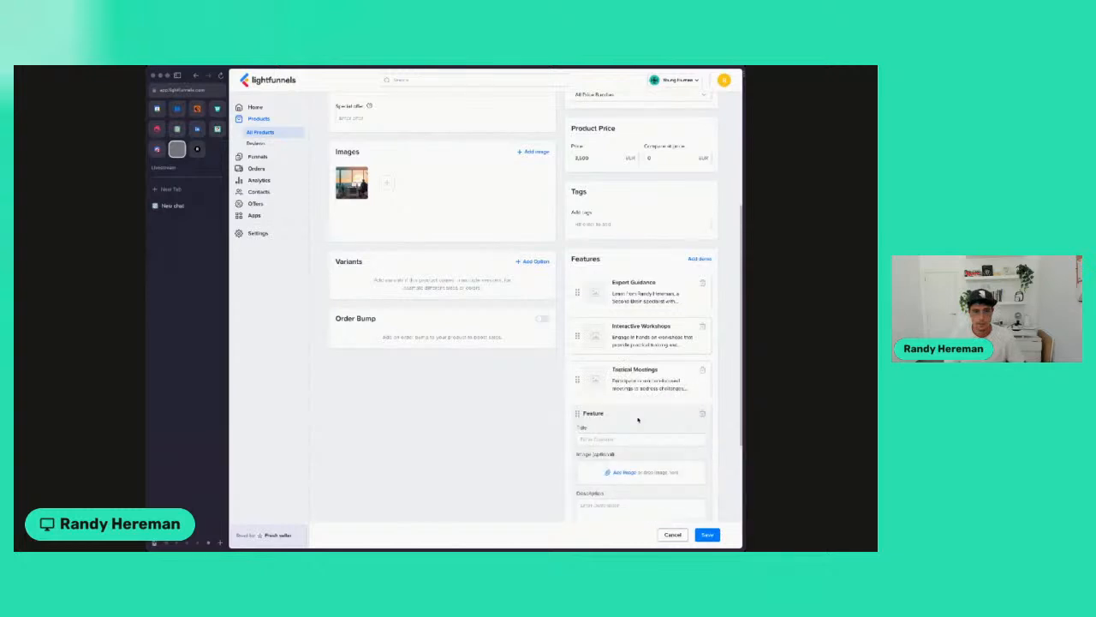
pyautogui.click(607, 440)
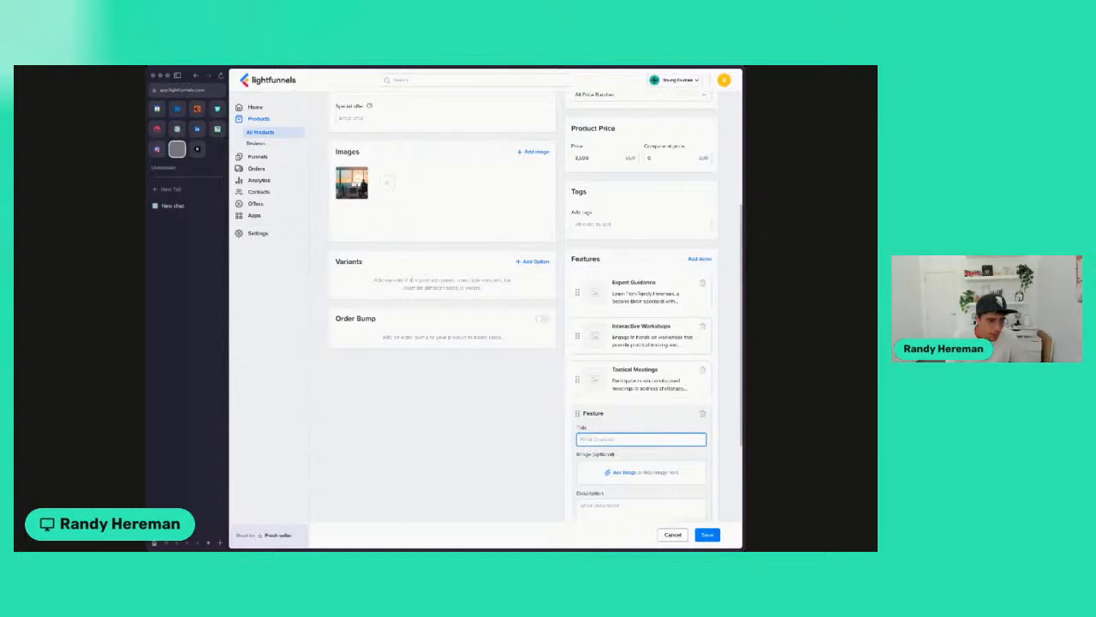
pyautogui.write('Culture Experience')
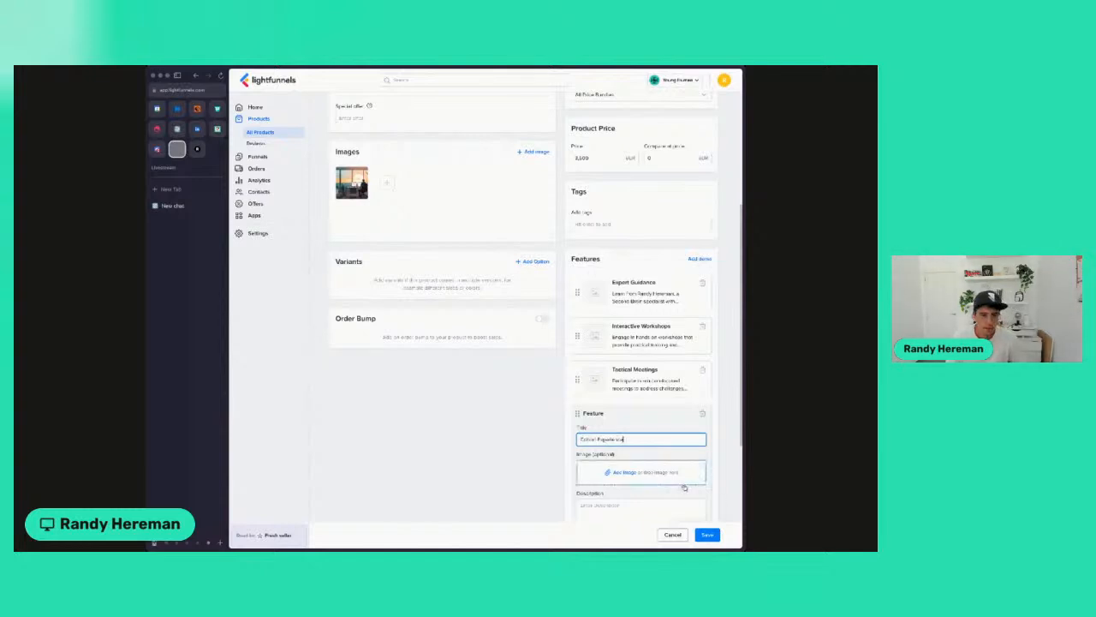
pyautogui.click(632, 511)
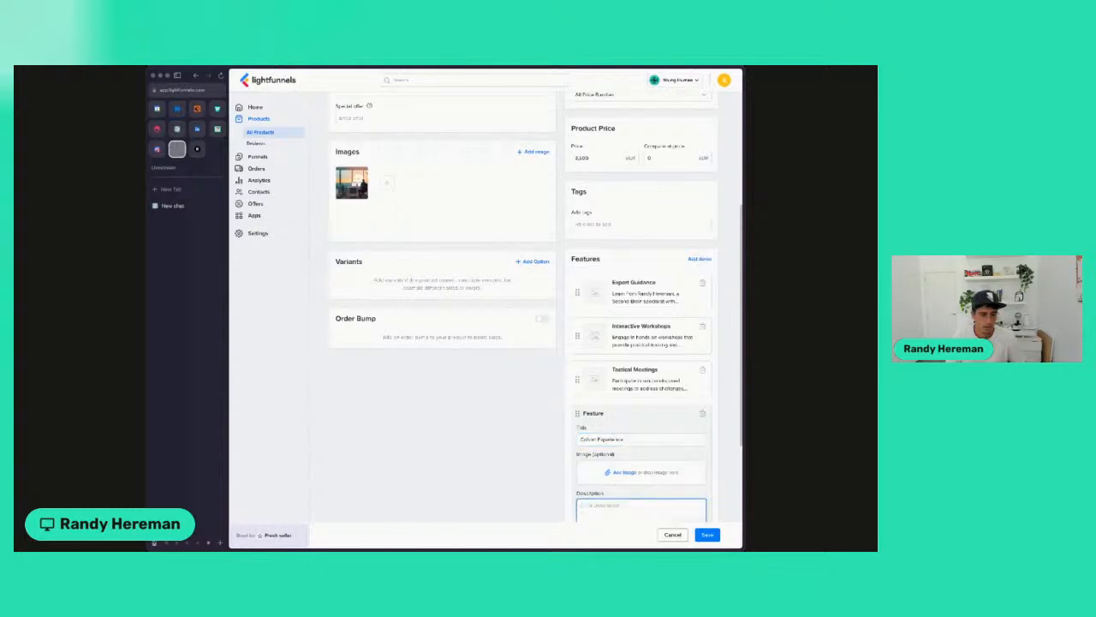
pyautogui.hotkey('ctrl', 'v')
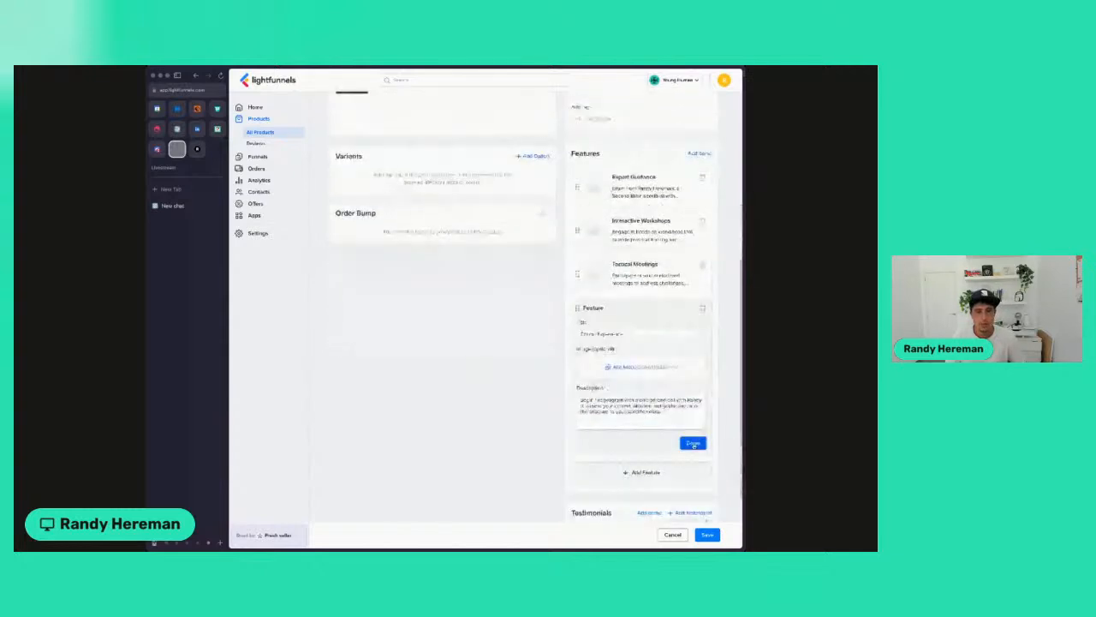
pyautogui.click(692, 443)
# - Add a fifth feature titled "Private Onboarding Call" with the copied description beginning "Begin the program with a one-on-one call"
pyautogui.click(633, 381)
pyautogui.click(626, 379)
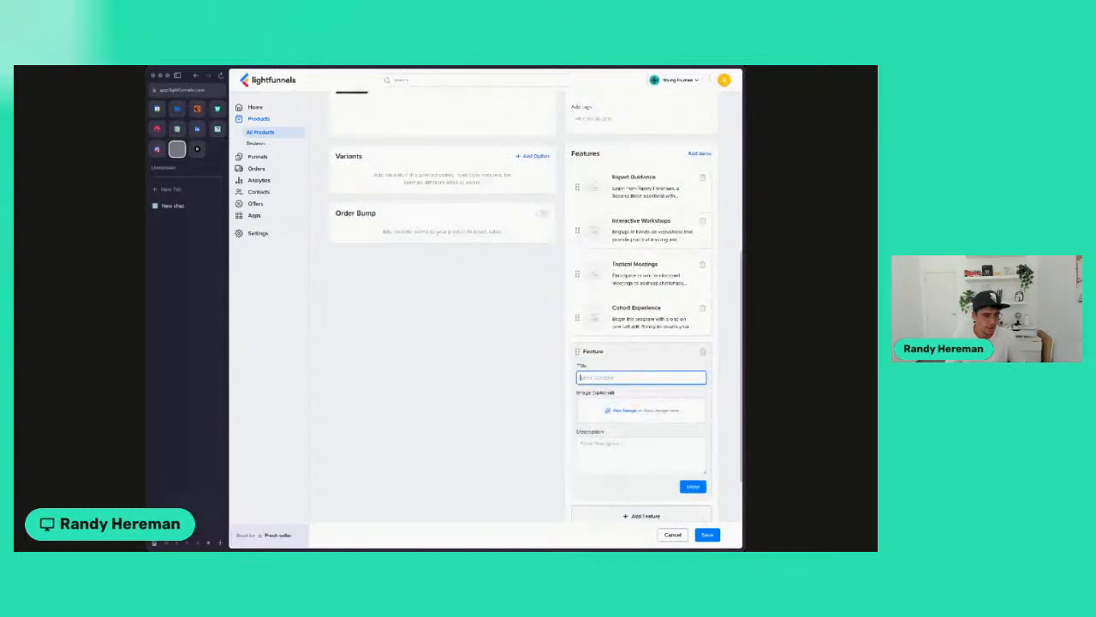
pyautogui.write('Virtual Onboarding Call')
pyautogui.click(656, 449)
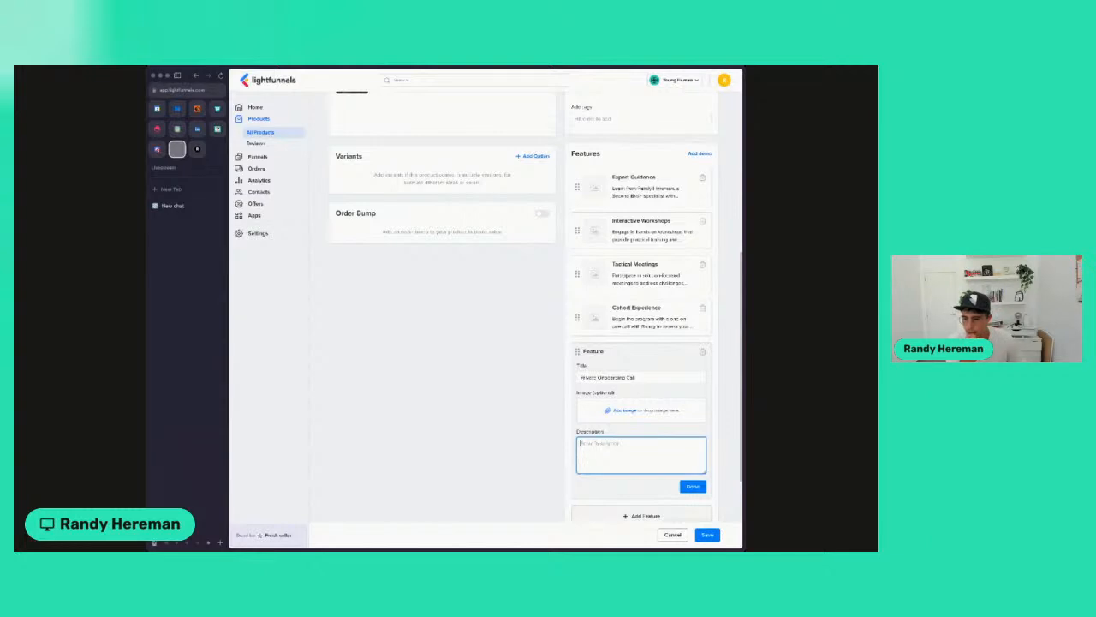
pyautogui.write('Begin the program with a one-on-one call with Randy to assess your current situation, set goals, and tailor the program to your specific needs.')
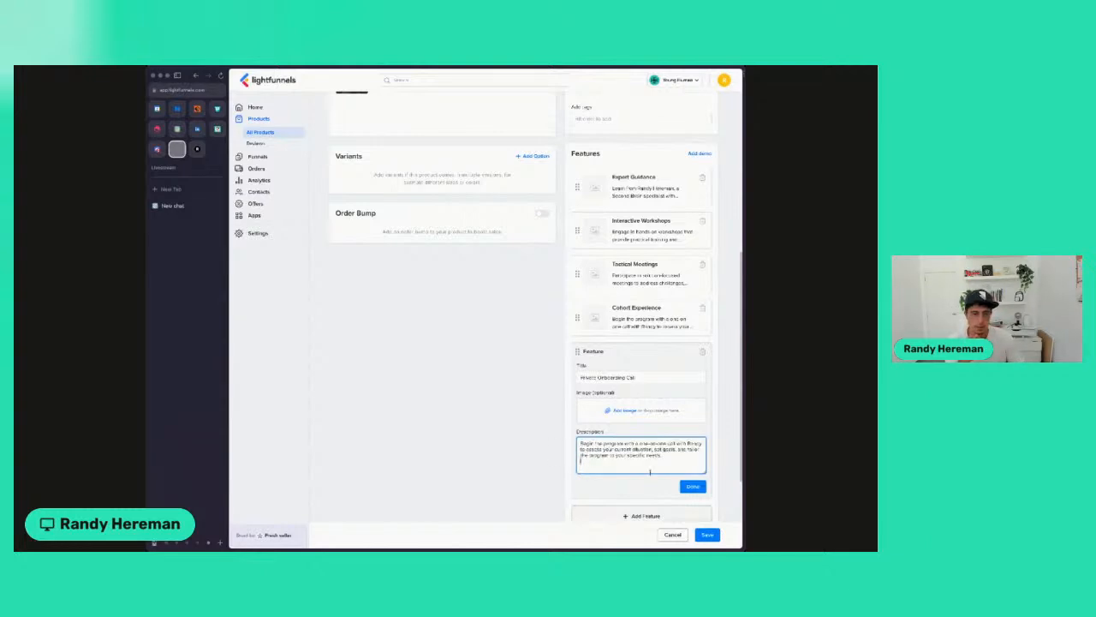
pyautogui.click(693, 486)
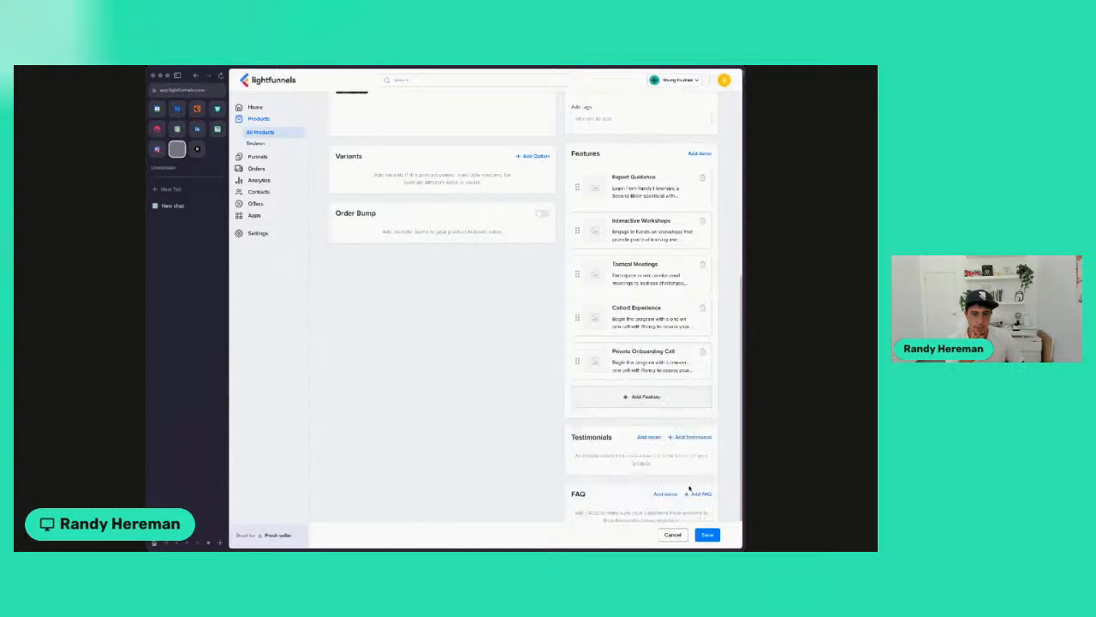
# - Replace the Cohort Experience feature's description with the copied text beginning "Join a select group of five like-minded individuals"
pyautogui.click(634, 328)
pyautogui.tripleClick(615, 400)
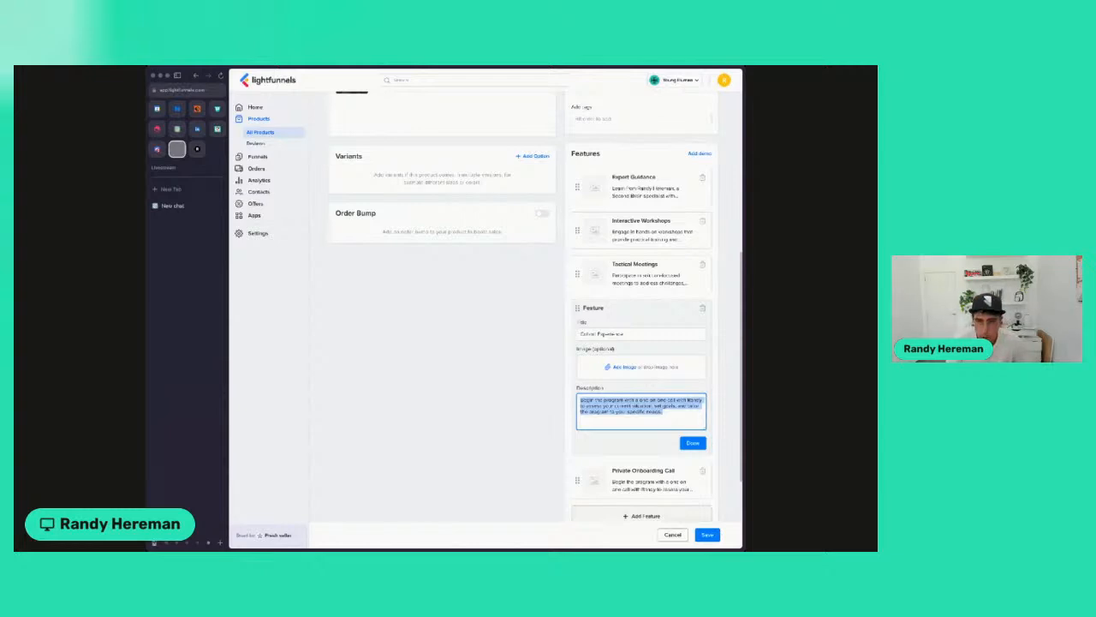
pyautogui.write('Participate in smaller-focused meetings to address challenges, share experiences, and receive personalized advice from Randy and fellow participants.')
pyautogui.hotkey('ctrl', 'a')
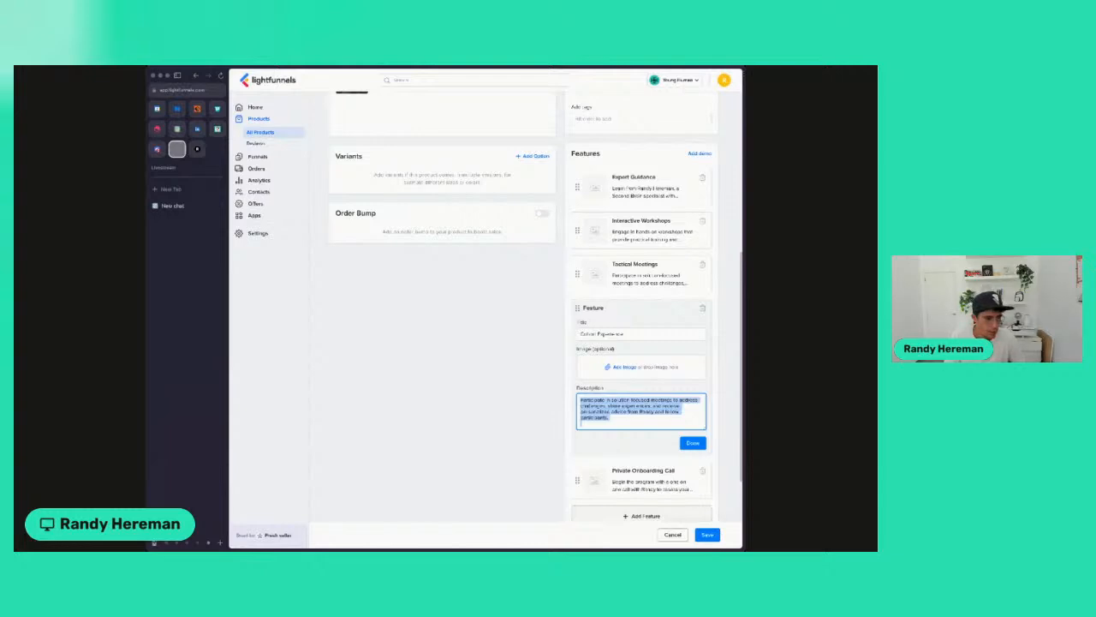
pyautogui.write('Join a select group of like-minded individuals, fostering collaboration, accountability, and shared growth throughout the program.')
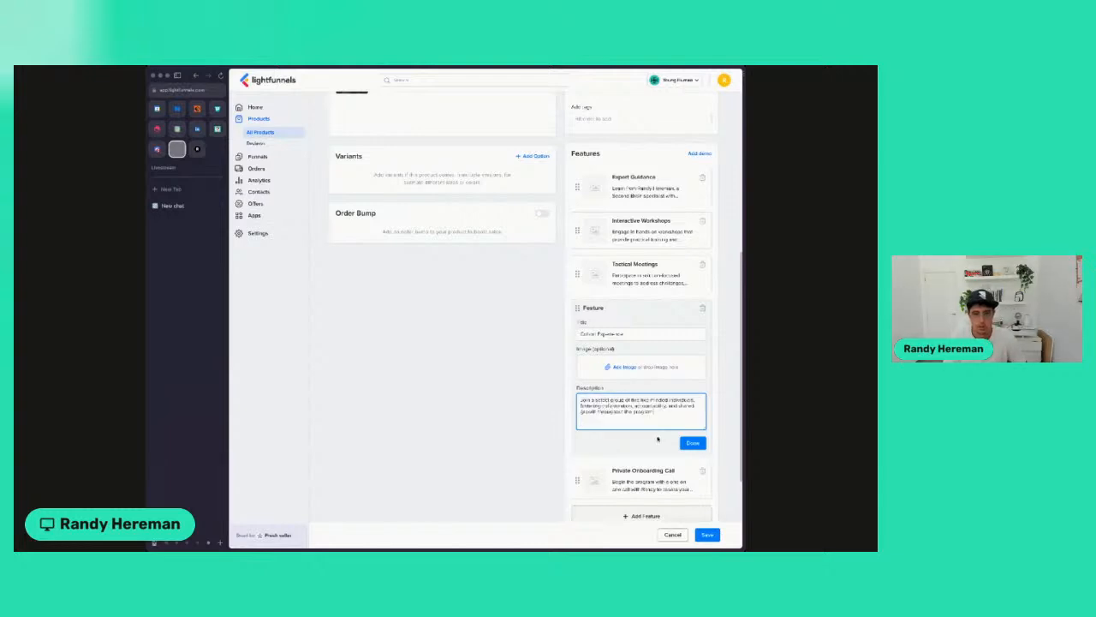
pyautogui.click(692, 443)
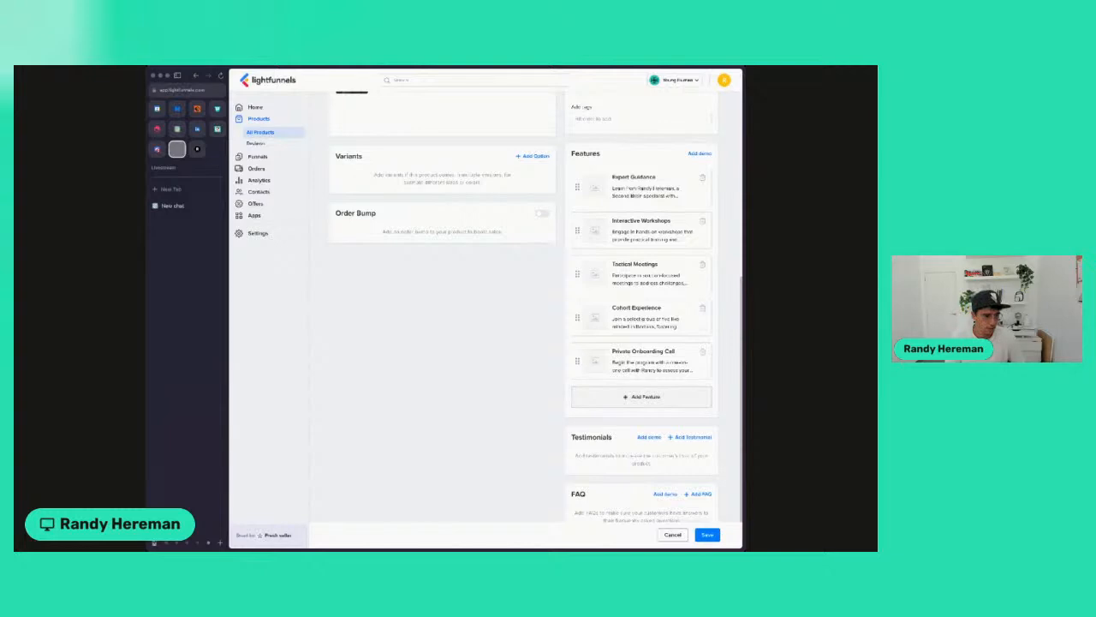
# - Add a sixth feature titled "Private Follow-up Call" with the copied description beginning "Conclude the program with a private call"
pyautogui.click(641, 396)
pyautogui.click(623, 421)
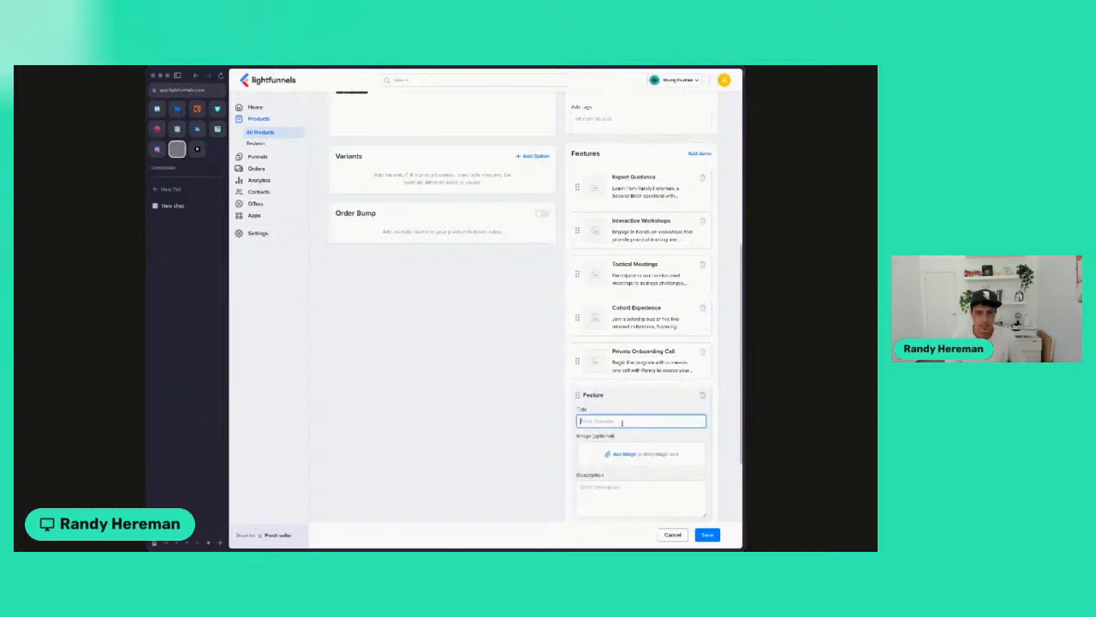
pyautogui.write('Private Follow-up Call')
pyautogui.click(653, 489)
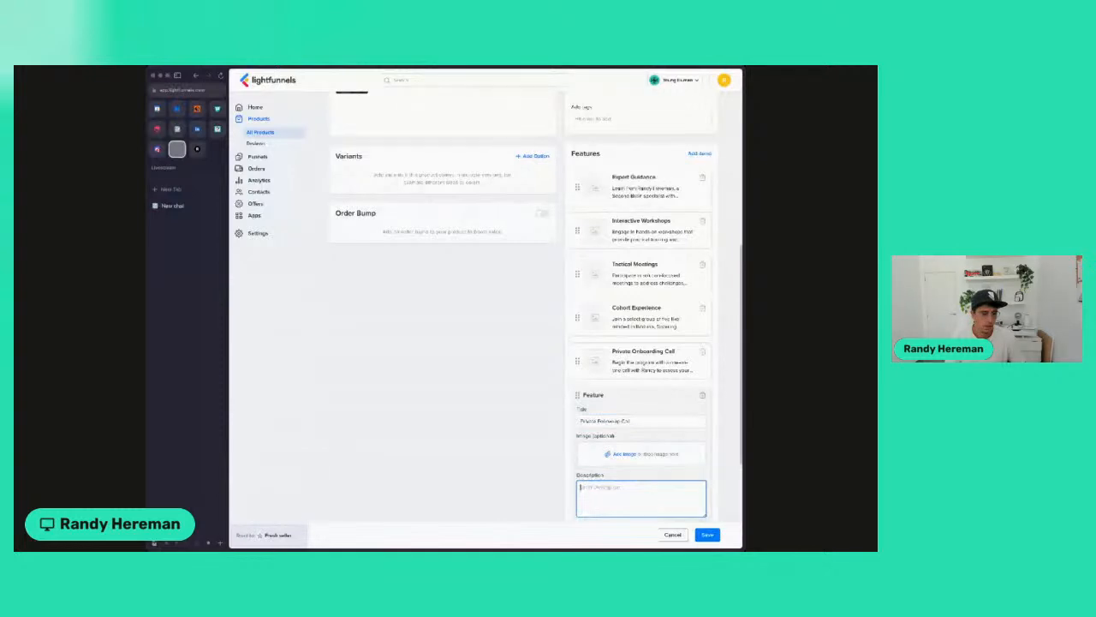
pyautogui.write('Conclude the program with a private call to solidify your progress, discuss next steps, and ensure ongoing success in leveraging your Second Brain.')
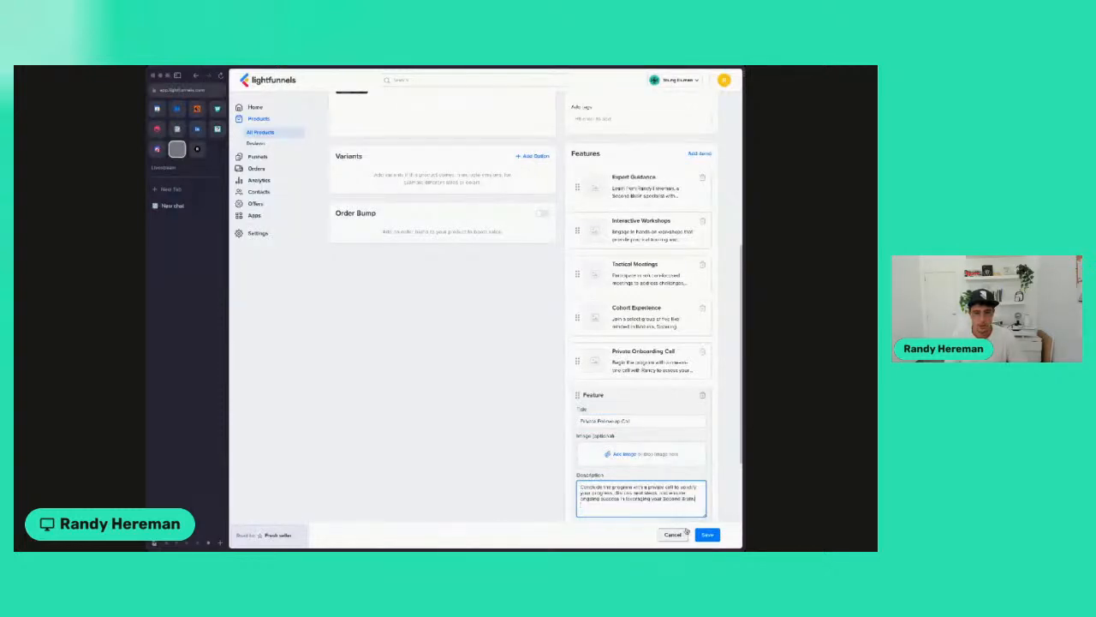
pyautogui.scroll(-1, 560, 433)
pyautogui.click(692, 465)
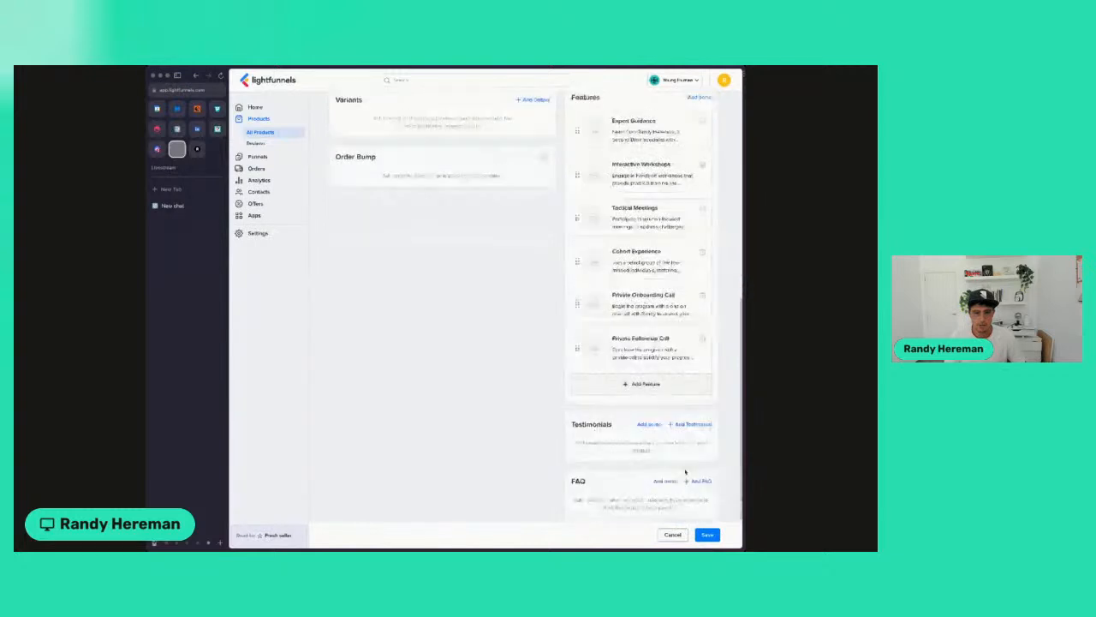
# - Review the filled-in product form and switch to the ChatGPT conversation to examine the Key Benefits list
pyautogui.scroll(5, 598, 312)
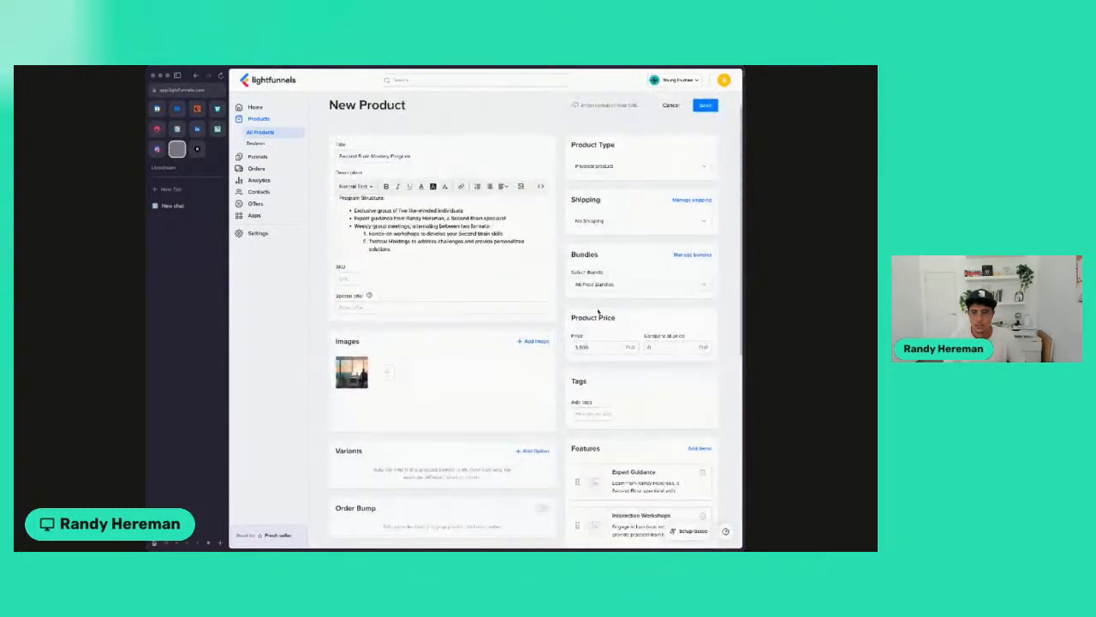
pyautogui.scroll(-4, 598, 312)
pyautogui.scroll(-4, 597, 311)
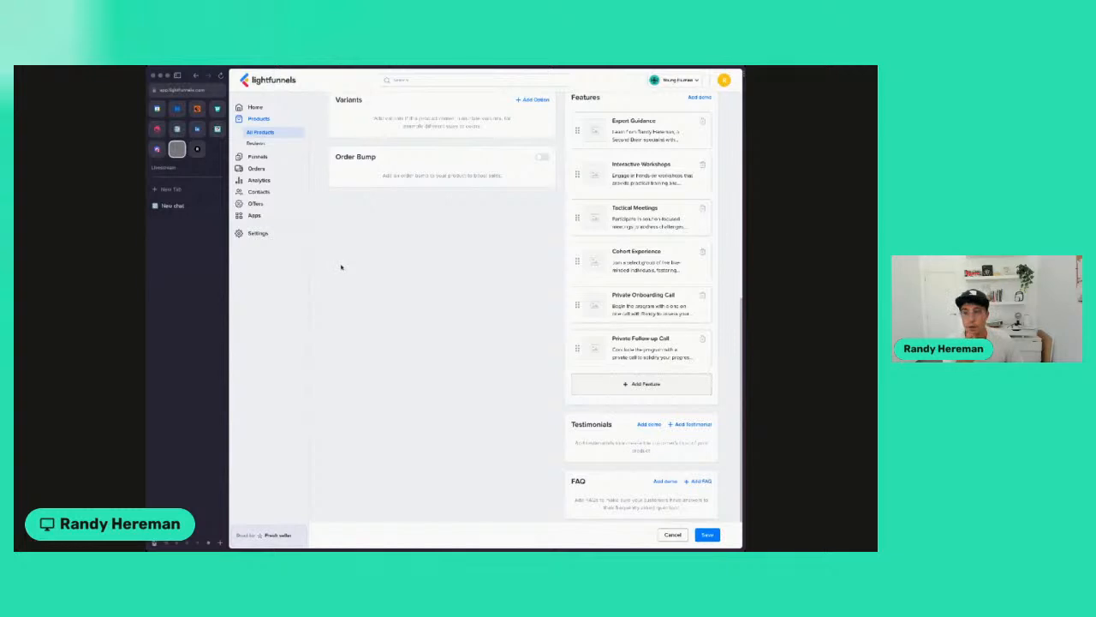
pyautogui.click(179, 206)
pyautogui.press('super+minus')
pyautogui.press('super+minus')
pyautogui.press('super+minus')
pyautogui.press('super+minus')
pyautogui.press('super+minus')
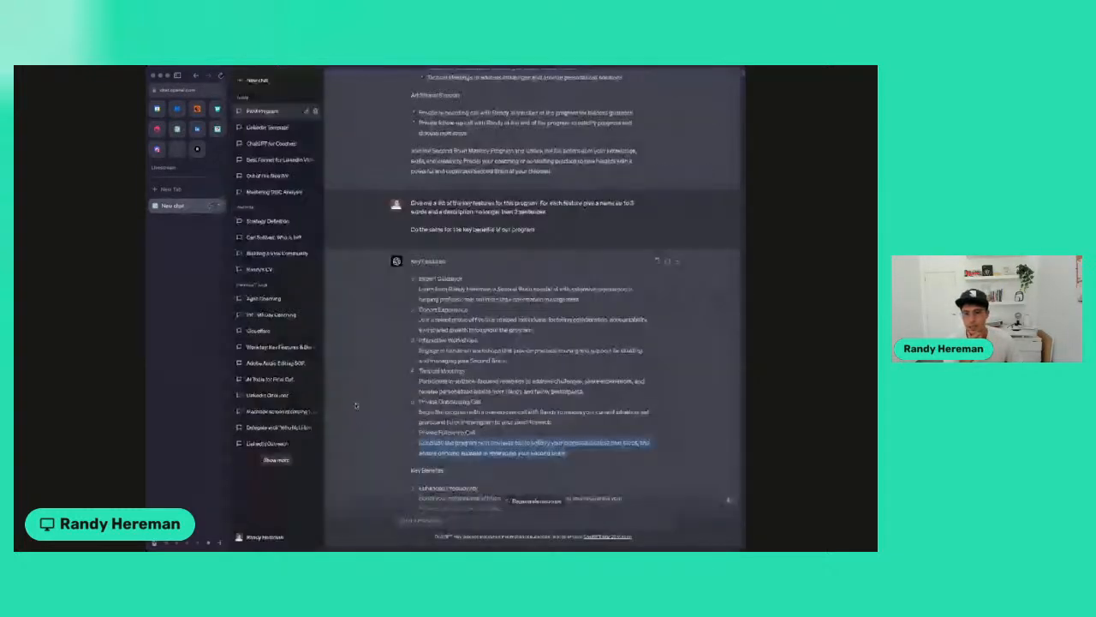
pyautogui.scroll(-5, 355, 405)
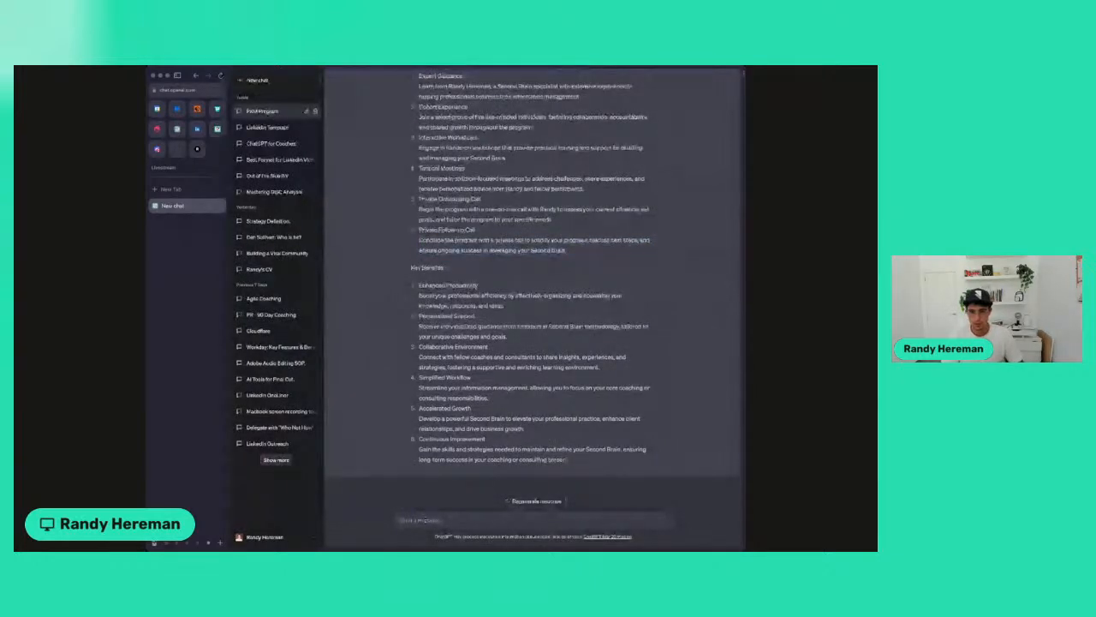
pyautogui.moveTo(567, 460); pyautogui.dragTo(412, 273)
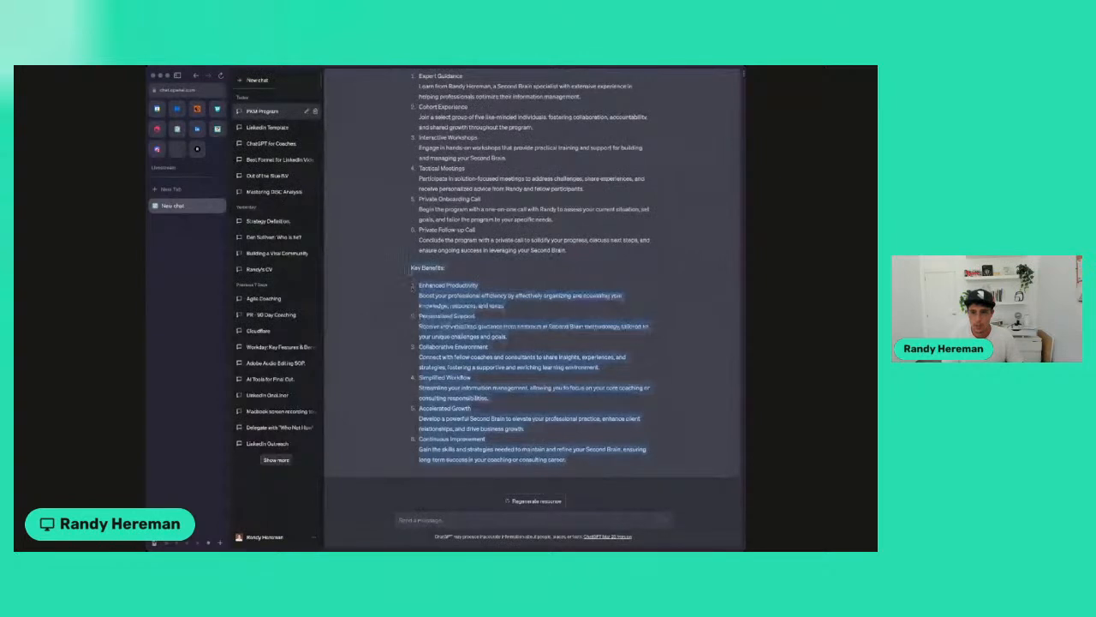
# - Start a new ChatGPT message reading "Generate a list of the 7 most asked questions"
pyautogui.click(439, 520)
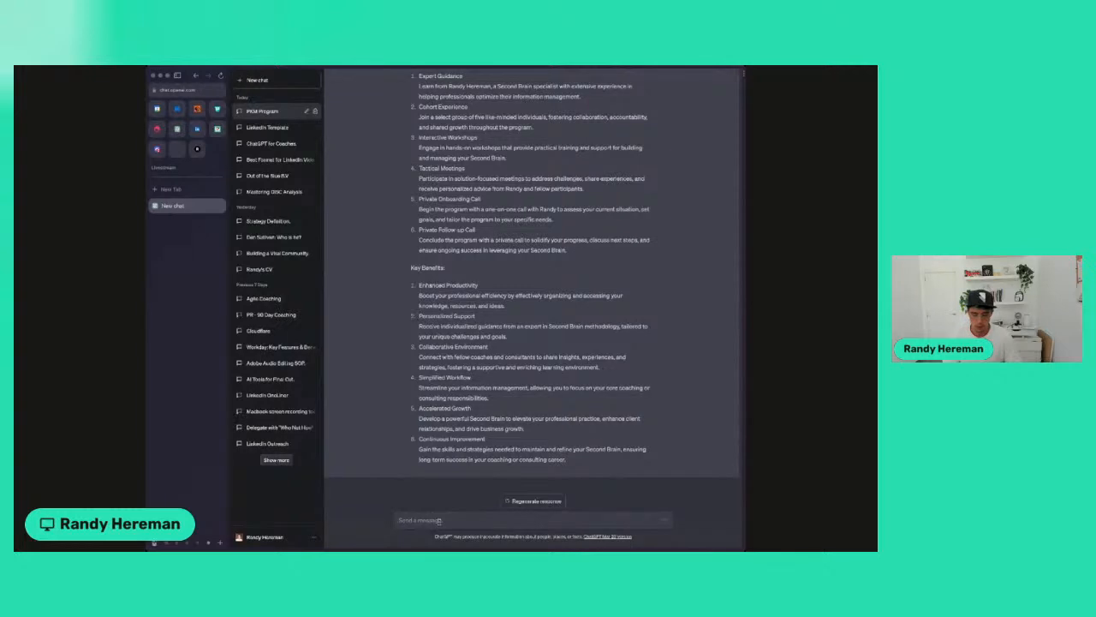
pyautogui.write('Genera')
pyautogui.write('nerate a list of t')
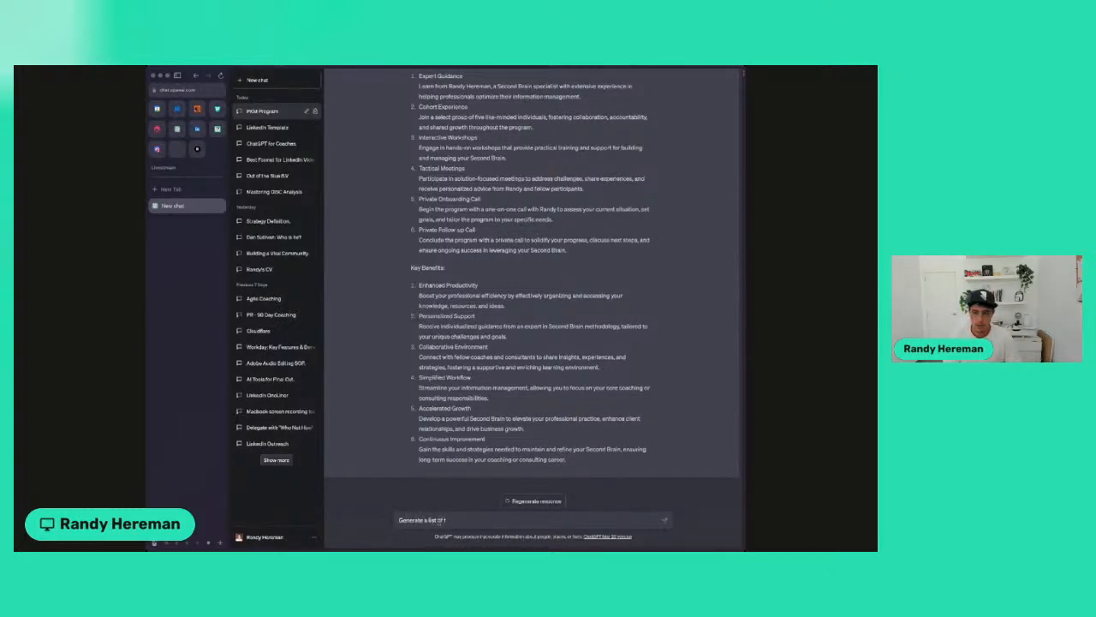
pyautogui.write('he 7')
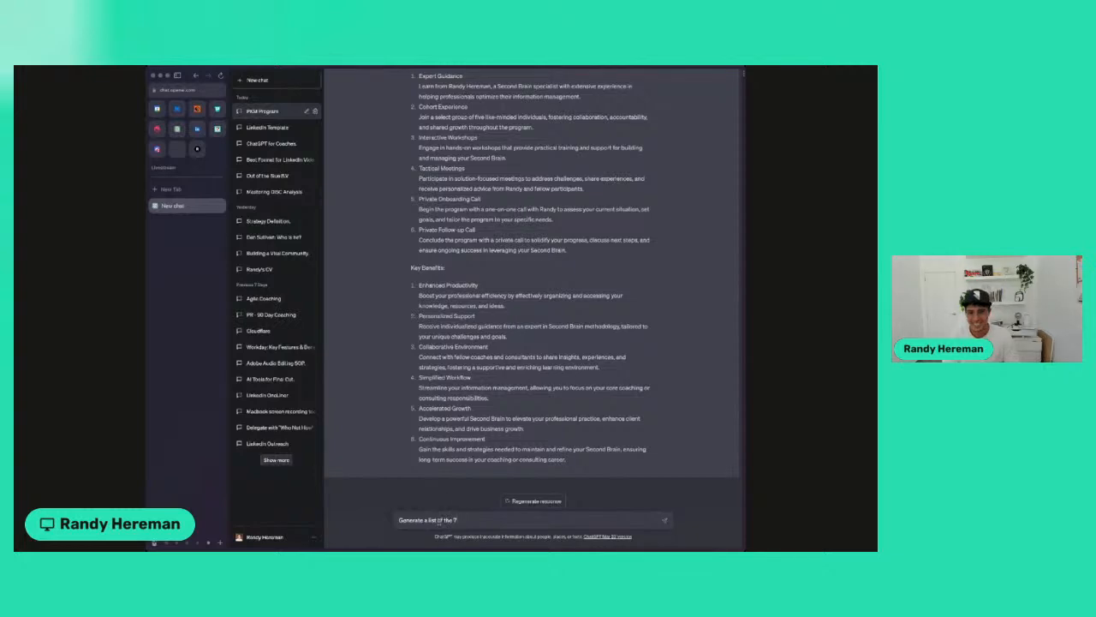
pyautogui.write(' most a')
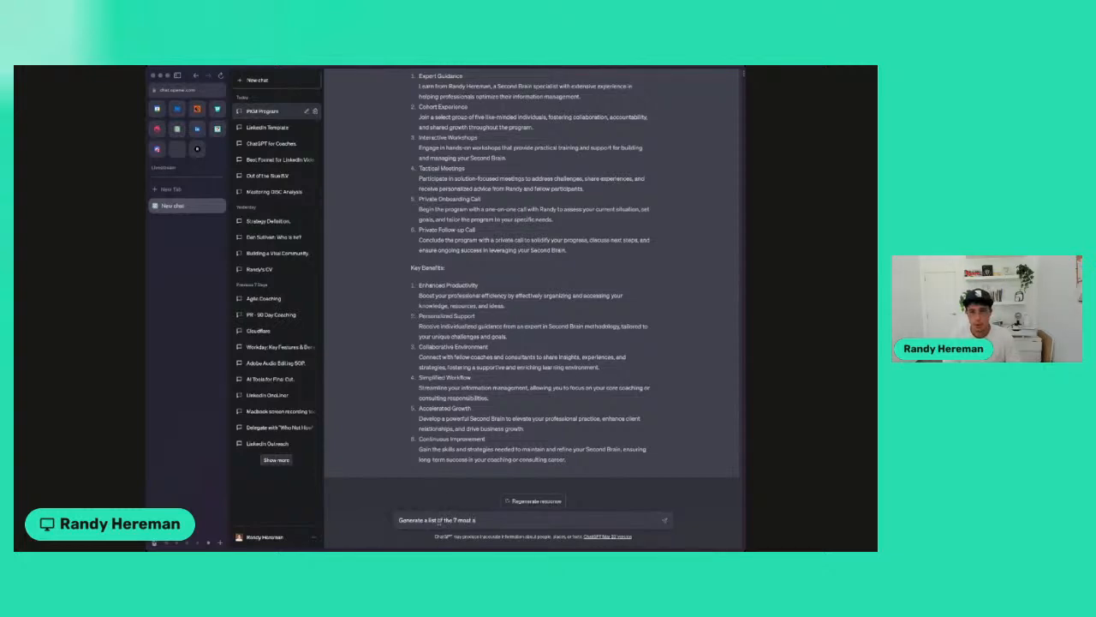
pyautogui.write('sked questions')
# - Reword the message to request the 7 objections "that people might have when visiting this page and considering joining this program."
pyautogui.moveTo(456, 520); pyautogui.dragTo(516, 520)
pyautogui.press('BackSpace')
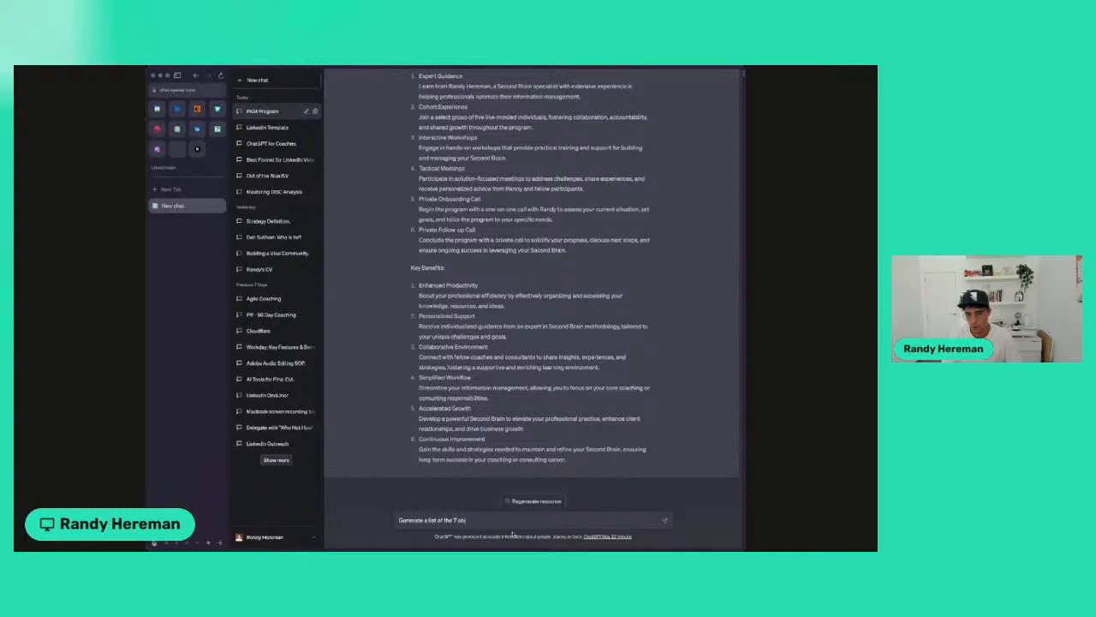
pyautogui.write('objections tha')
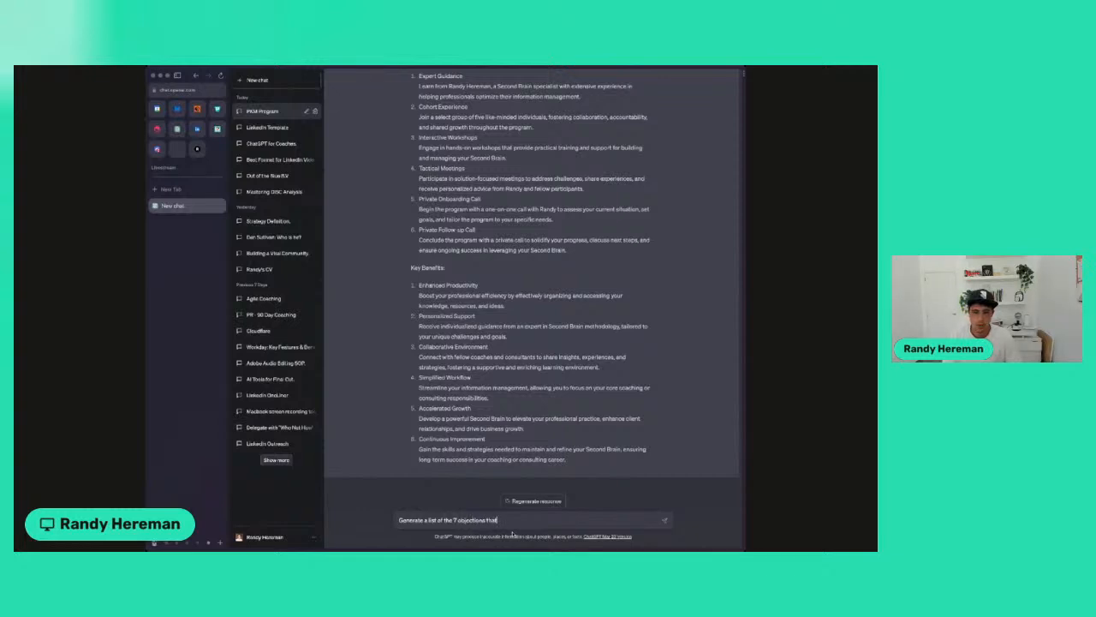
pyautogui.write('t')
pyautogui.press('BackSpace')
pyautogui.press('BackSpace')
pyautogui.press('BackSpace')
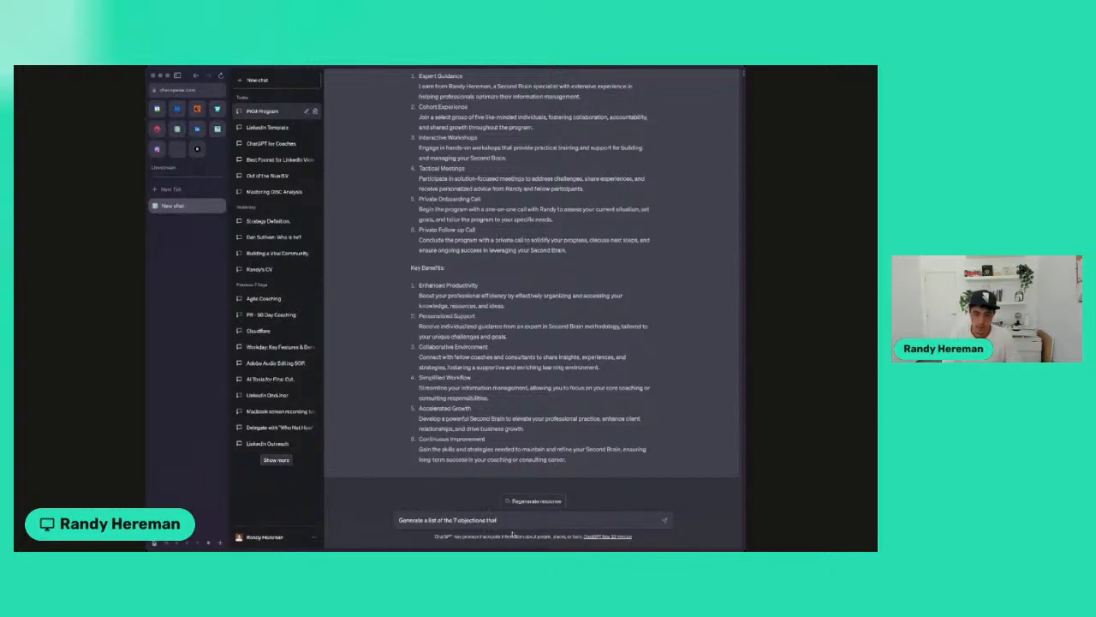
pyautogui.write('that people might have whe')
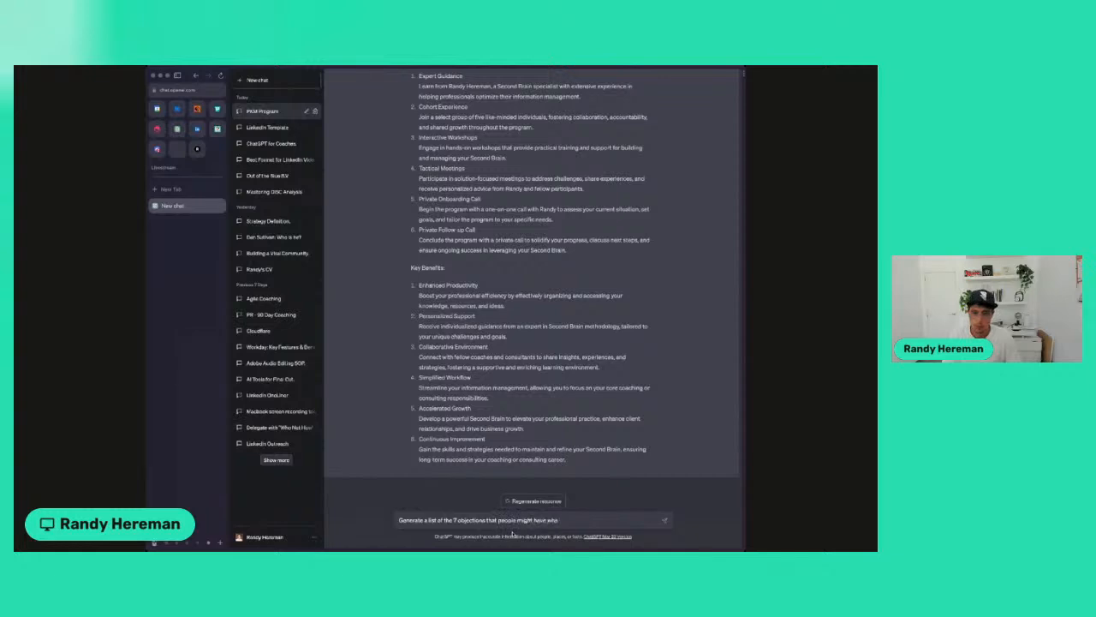
pyautogui.write('n yositing this page')
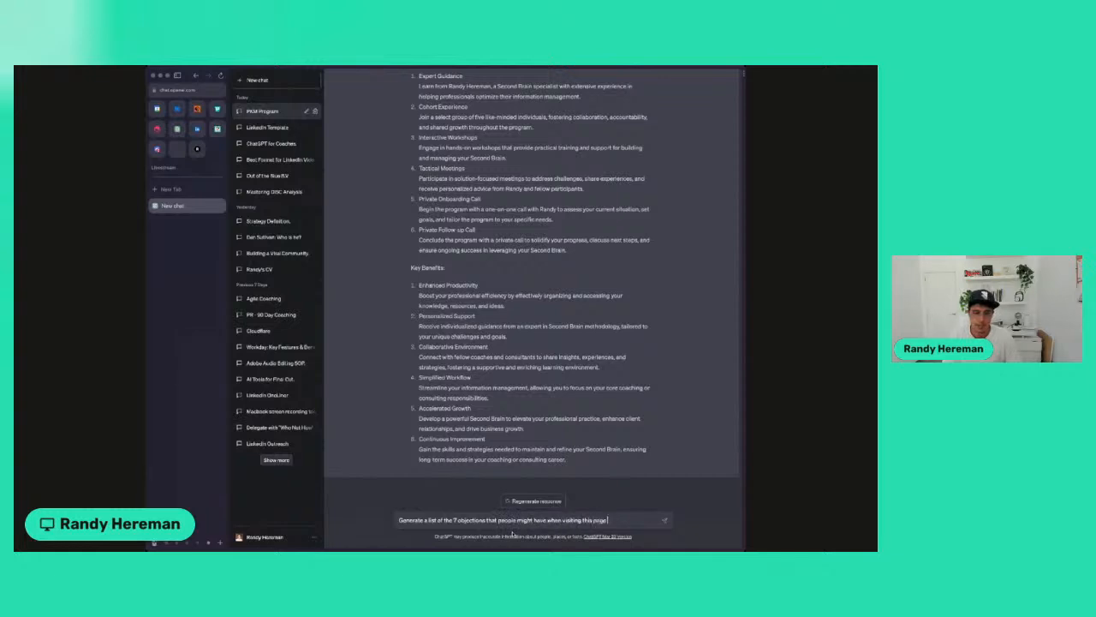
pyautogui.write(' and createering joining this program')
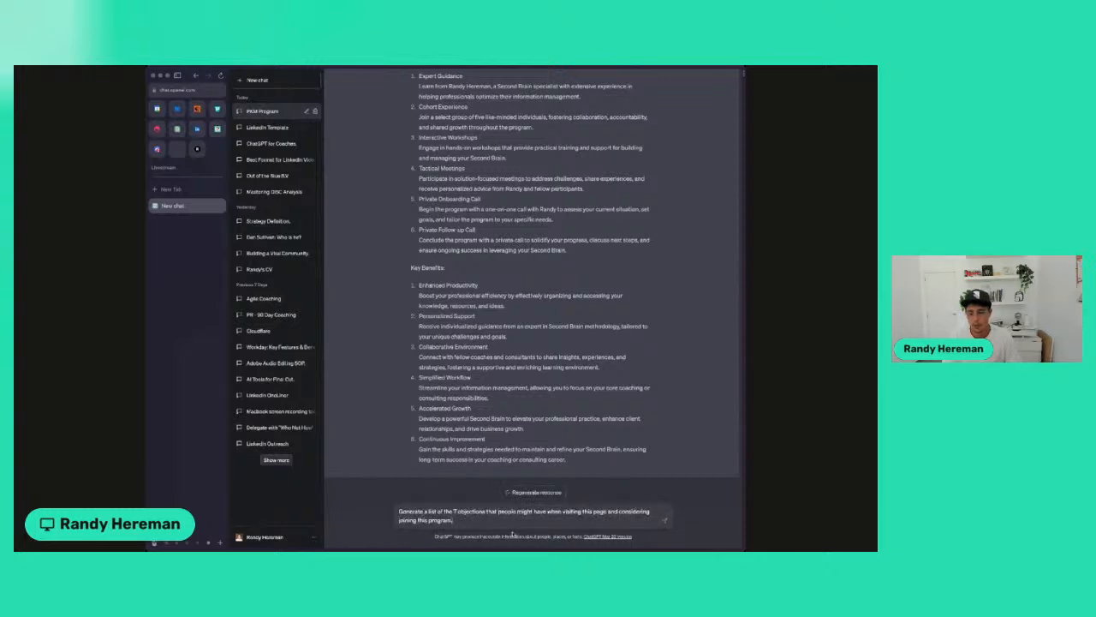
pyautogui.write('.')
pyautogui.hotkey('shift', 'Return')
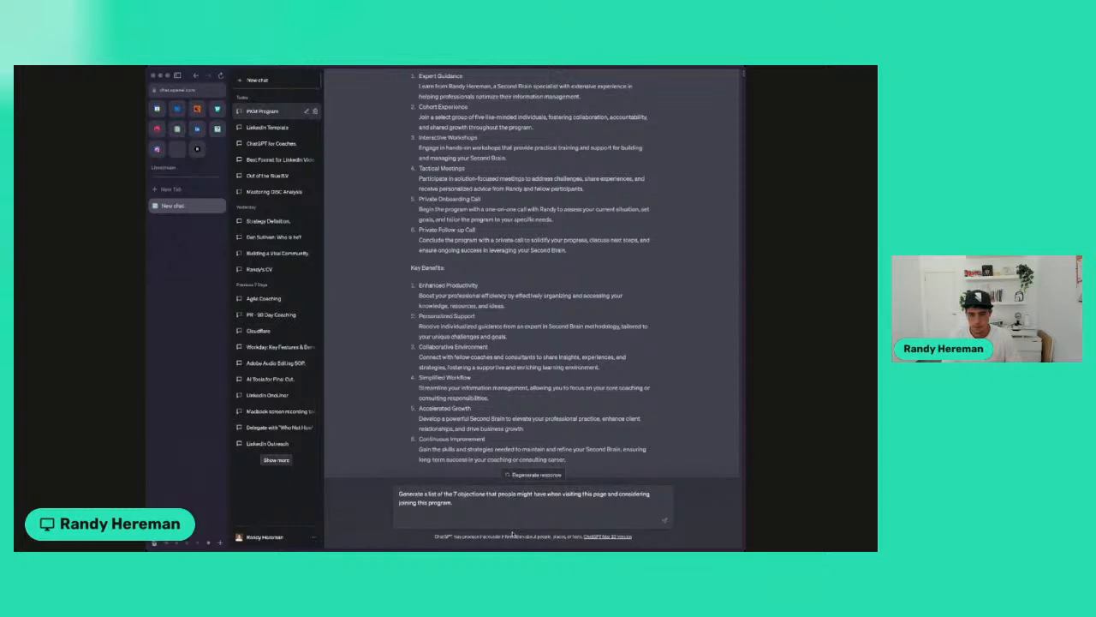
# - Add the instruction "For each questions, generate a answer in 3 sentences or less." and send the message
pyautogui.write('For each questions, generate a answer. Keep it')
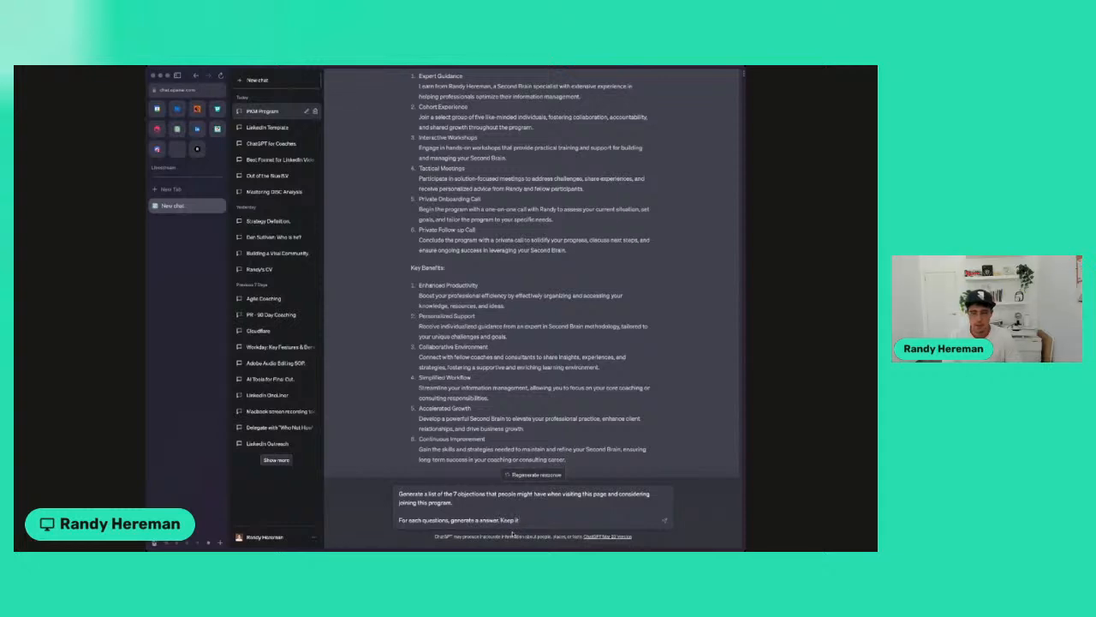
pyautogui.press('BackSpace')
pyautogui.press('BackSpace')
pyautogui.press('BackSpace')
pyautogui.press('BackSpace')
pyautogui.press('BackSpace')
pyautogui.press('BackSpace')
pyautogui.press('BackSpace')
pyautogui.write('3 sentences or less.')
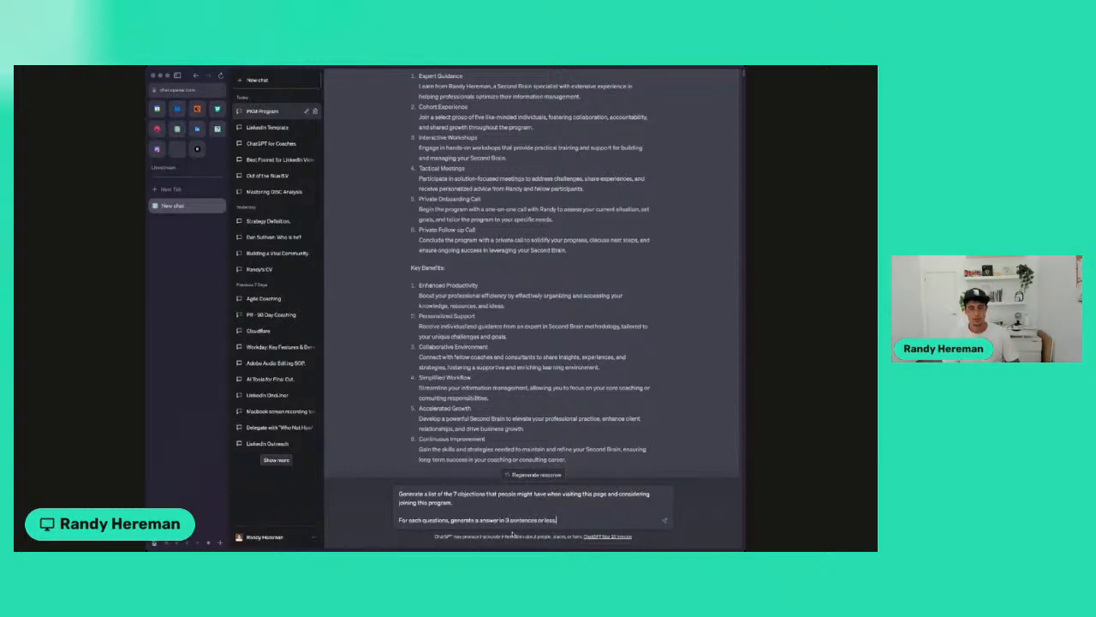
pyautogui.press('Return')
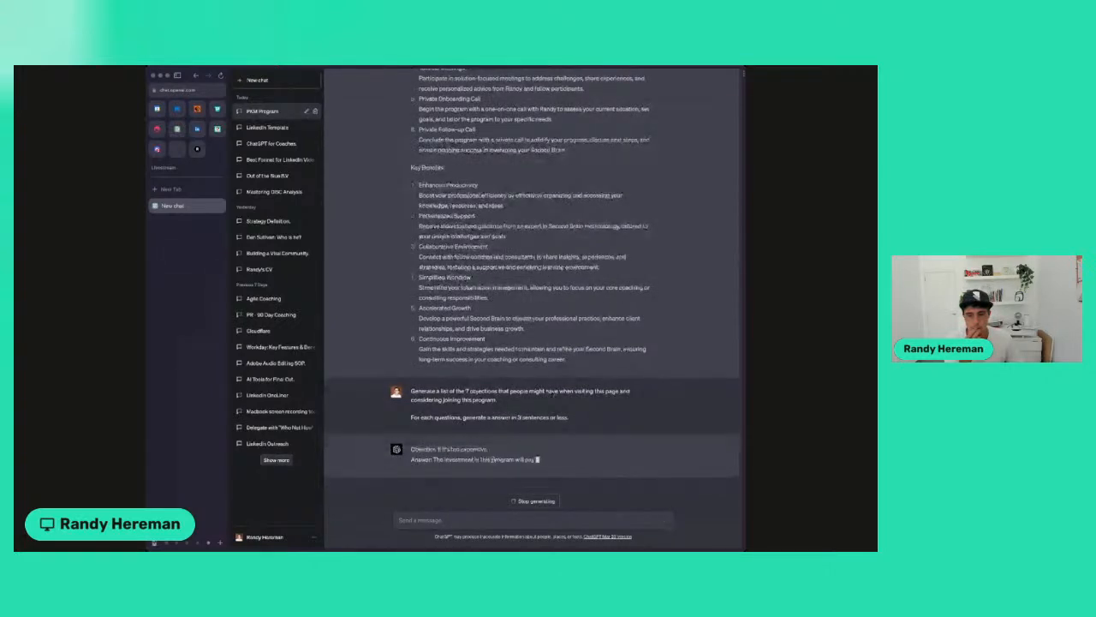
# - Stop the ChatGPT response and edit the sent prompt to begin with "We are going to design an FAQ section."
pyautogui.click(532, 501)
pyautogui.click(657, 382)
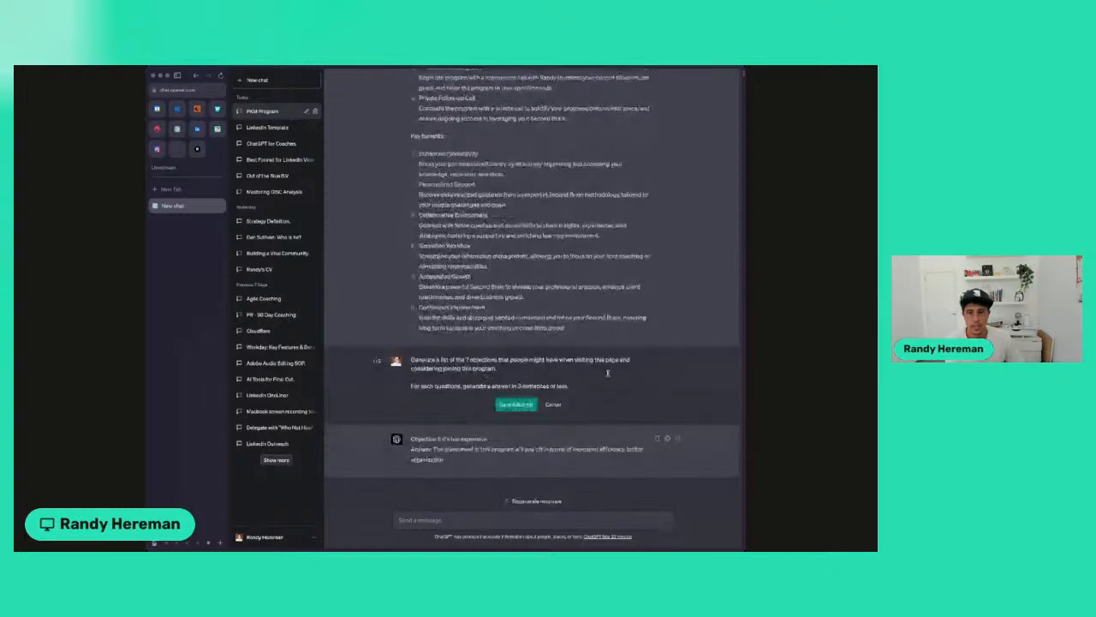
pyautogui.click(413, 359)
pyautogui.write('We are go')
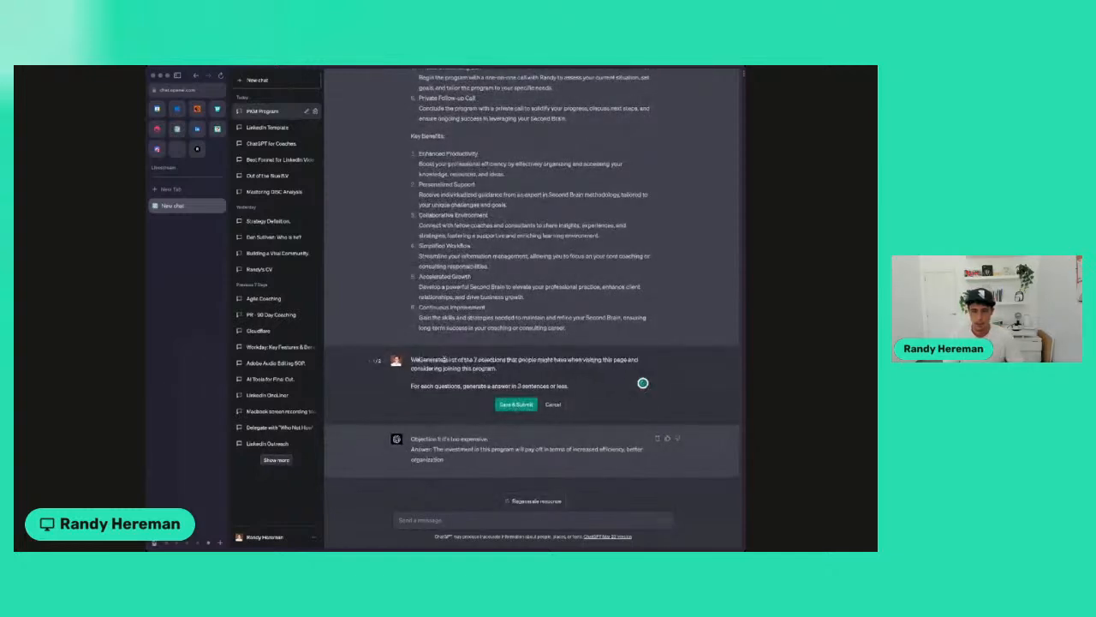
pyautogui.write('ing to design an FAQ')
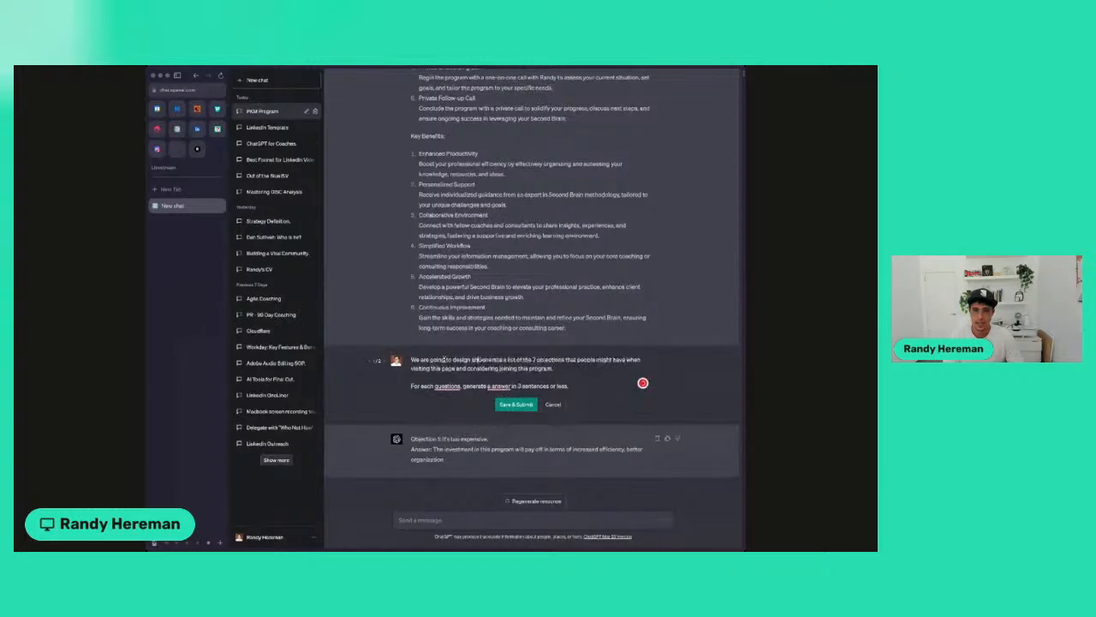
pyautogui.write(' section')
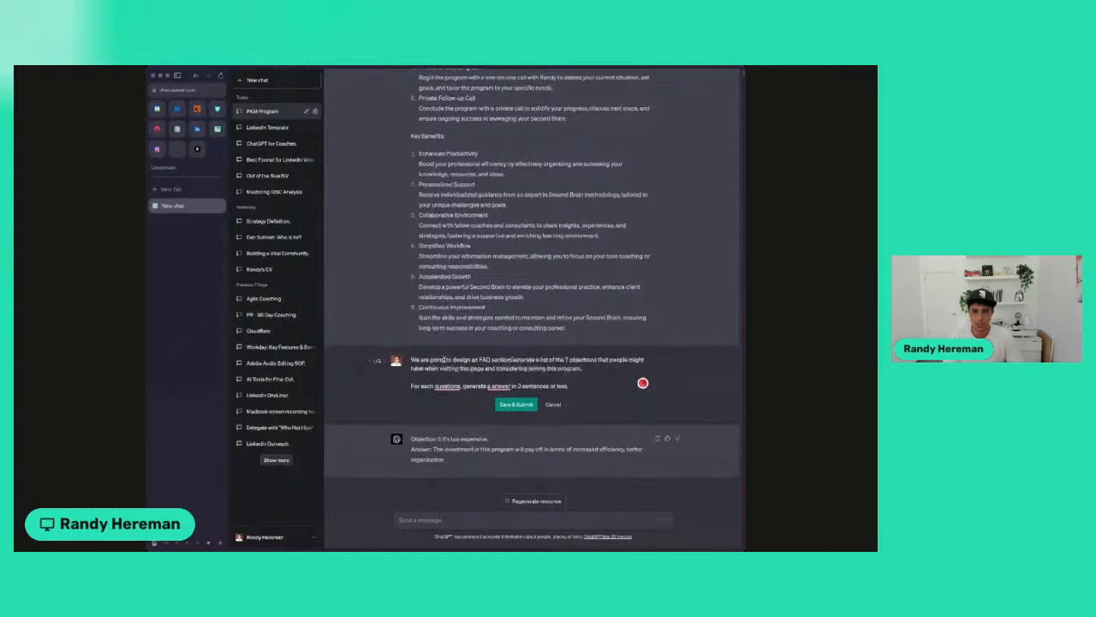
pyautogui.write('. ')
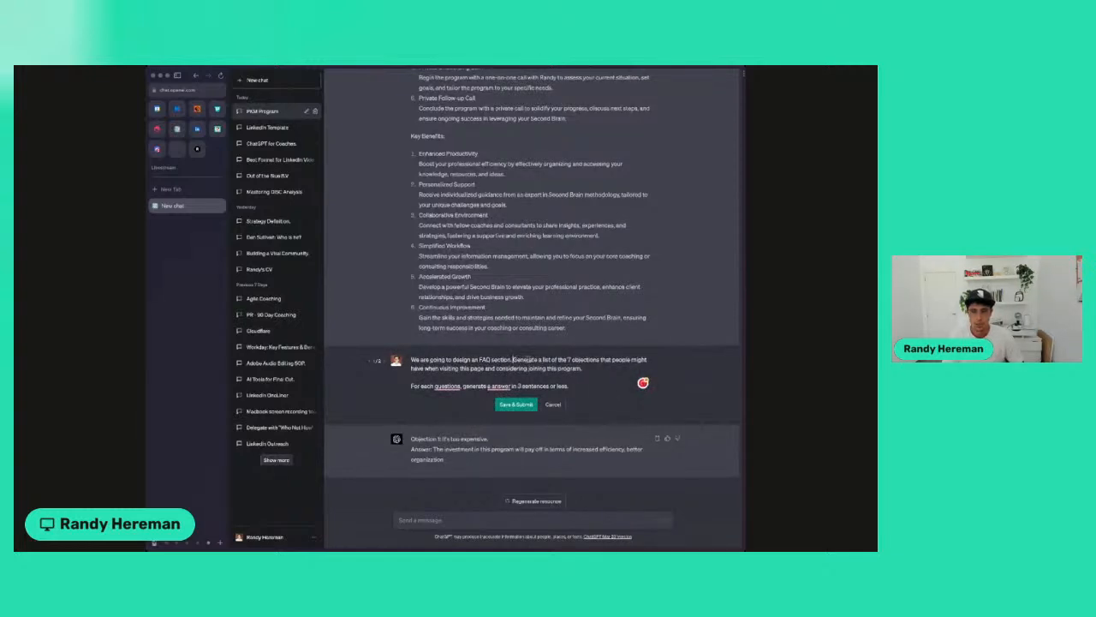
# - Replace the old objections request with "Create 7 questions of the top objections you expect visitors to have that are considering to joing this program."
pyautogui.write('C')
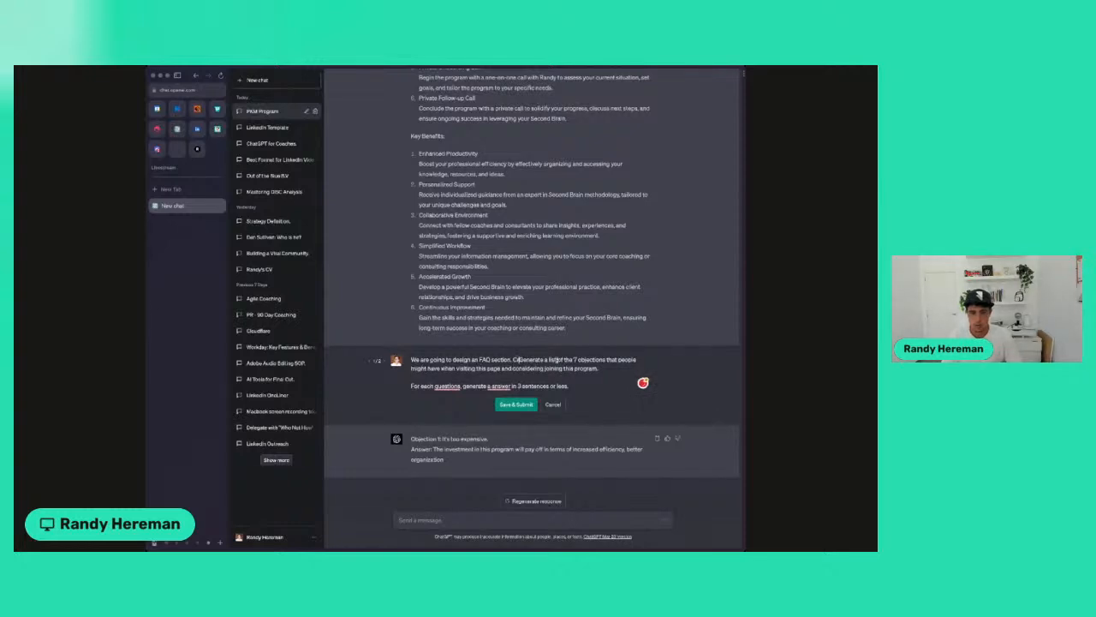
pyautogui.write('reate 7 questio')
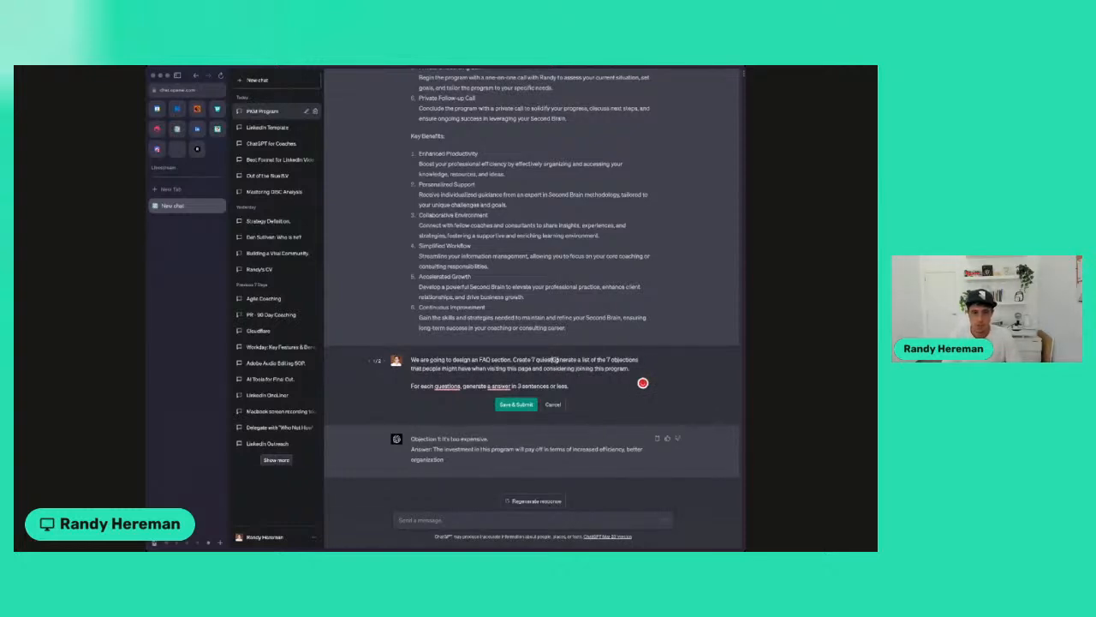
pyautogui.write('ns of the top p')
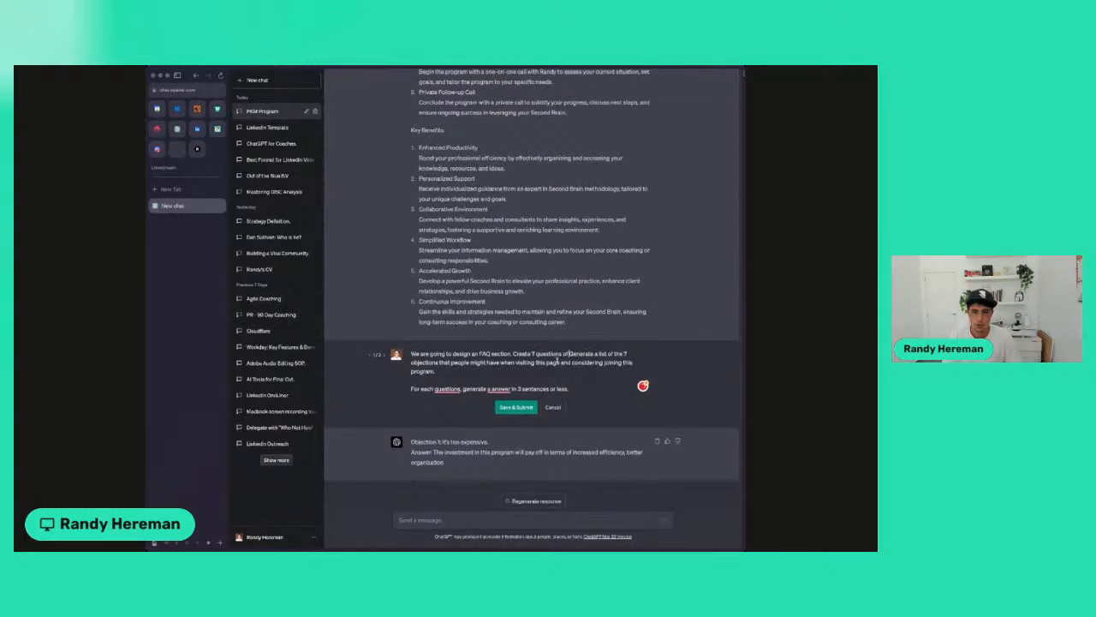
pyautogui.write('bjections you ')
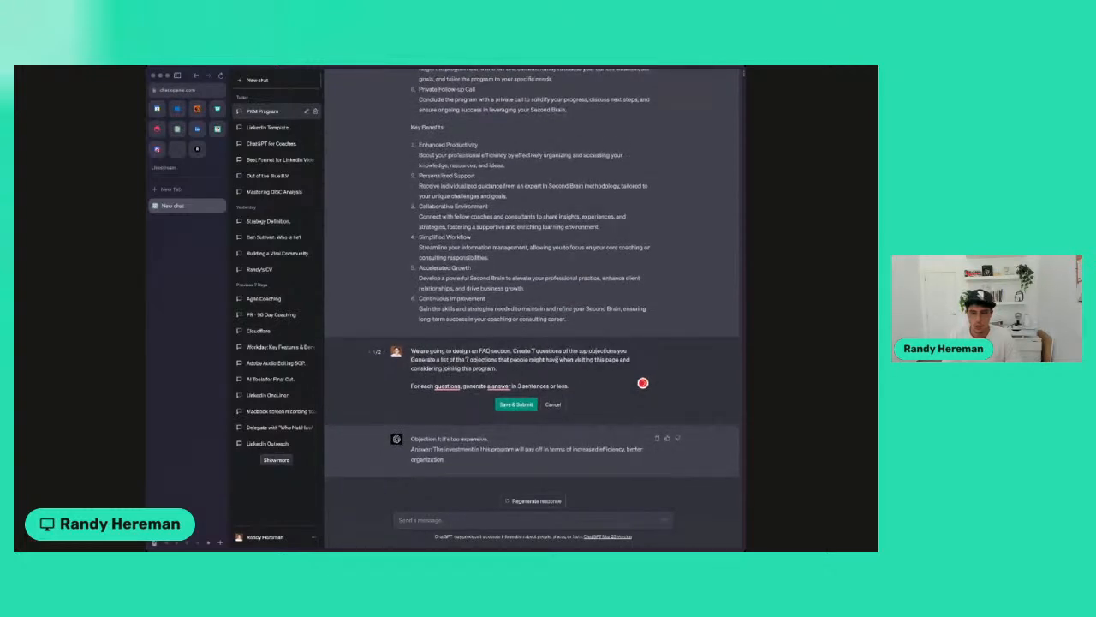
pyautogui.write('expect')
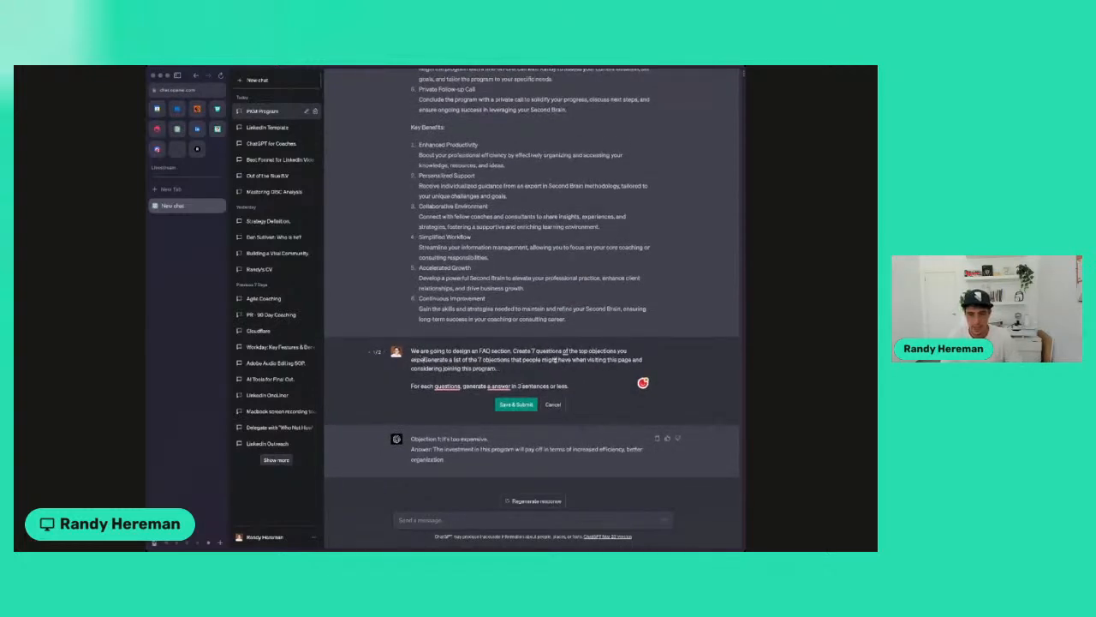
pyautogui.write(' visitors to have ')
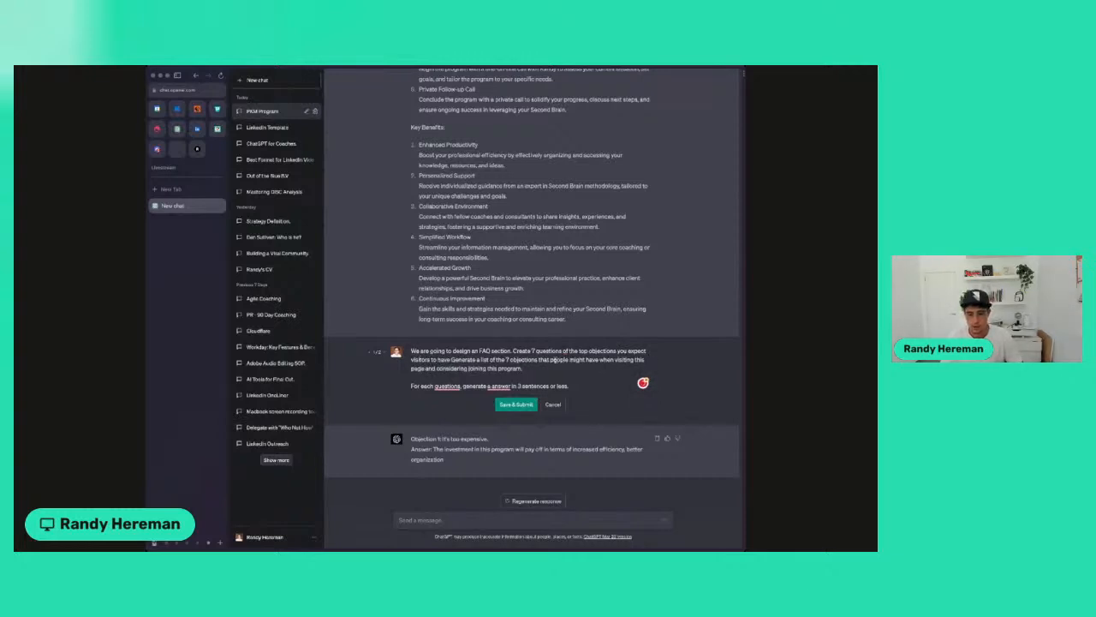
pyautogui.write('that are consider')
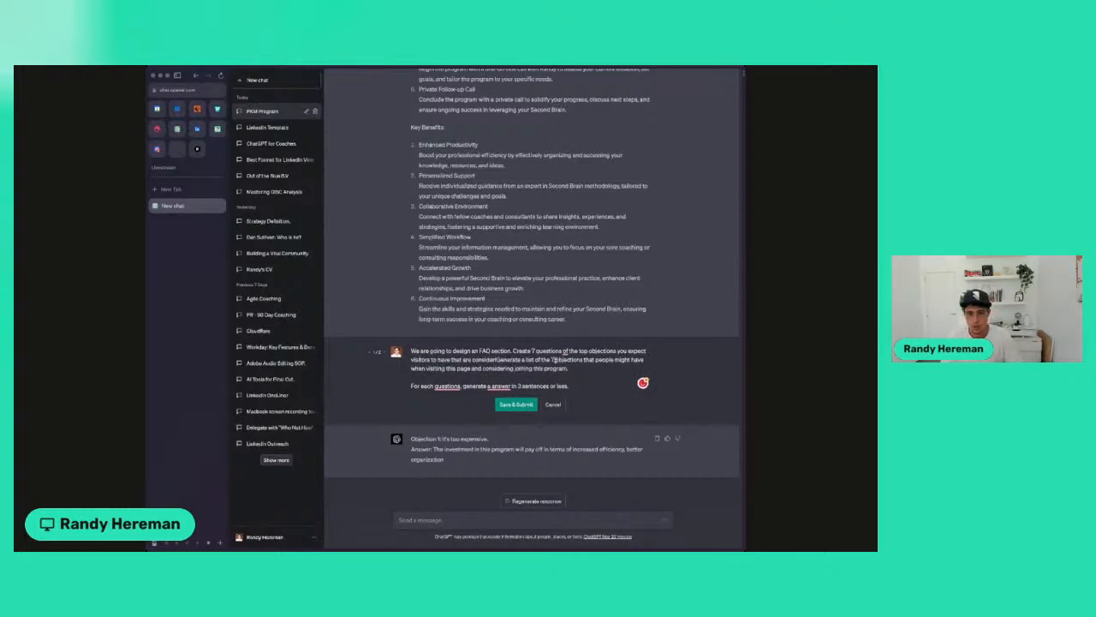
pyautogui.write('ing ')
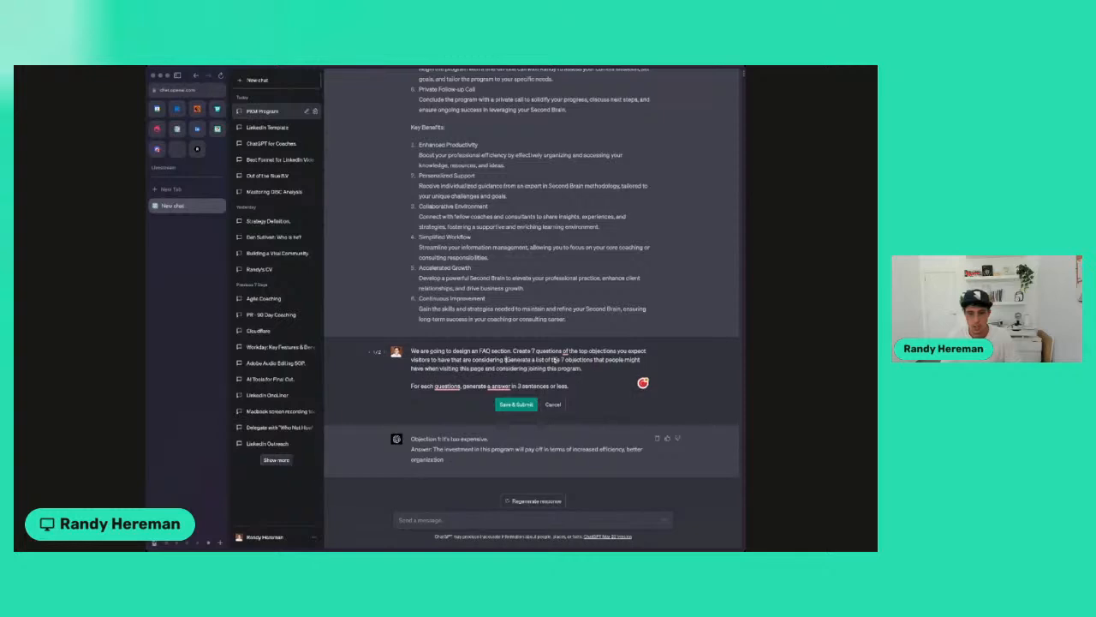
pyautogui.write('to joing ')
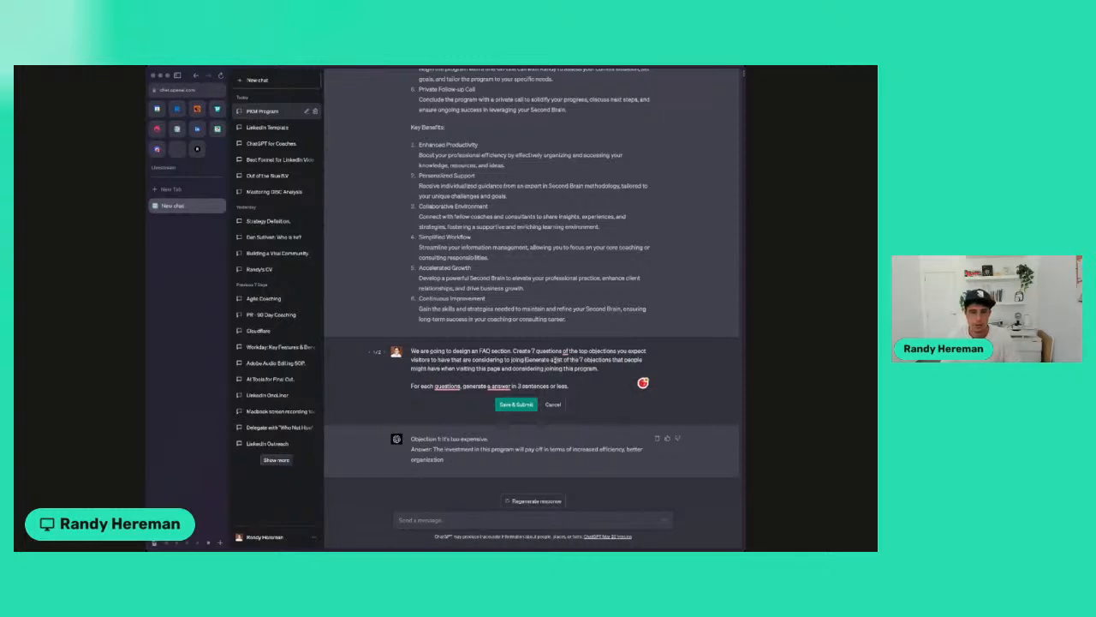
pyautogui.write('this program.')
pyautogui.hotkey('shift', 'Down')
pyautogui.hotkey('shift', 'Down')
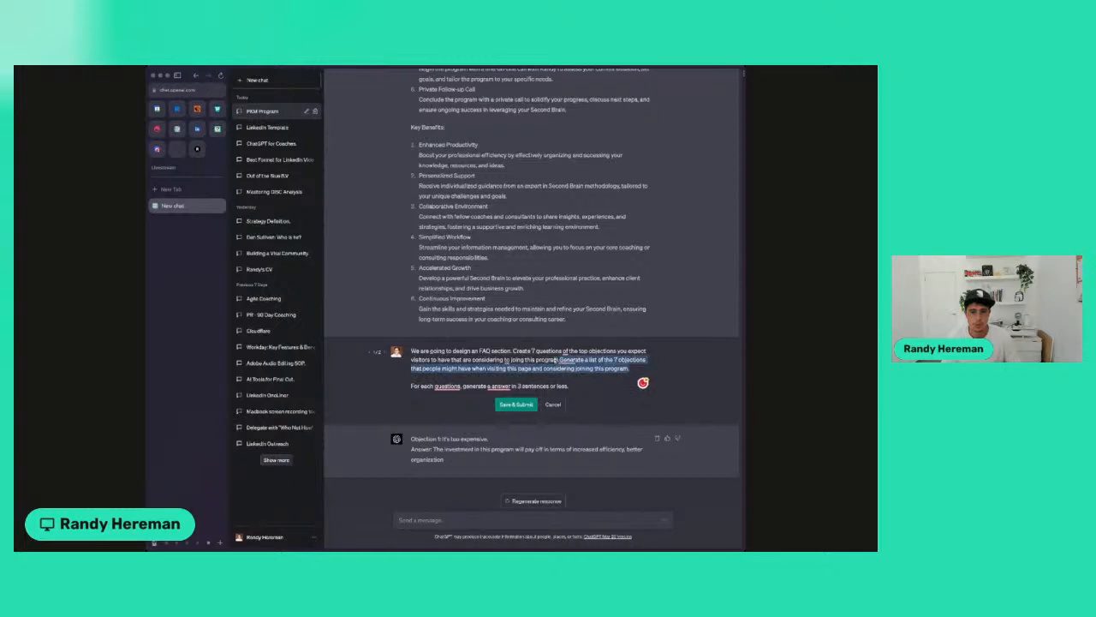
pyautogui.press('BackSpace')
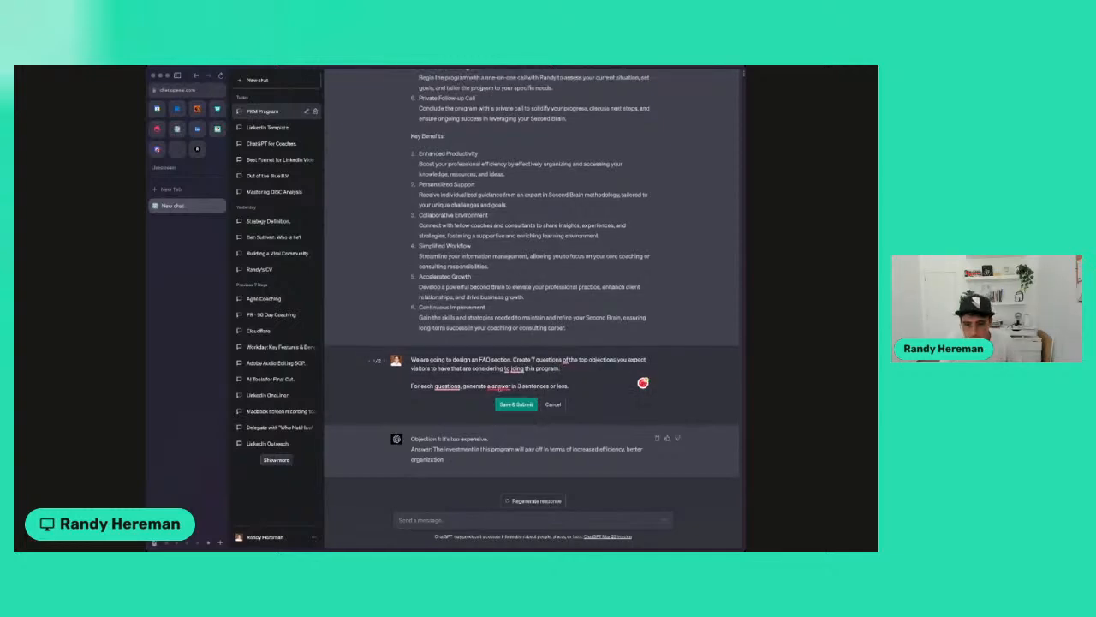
# - Correct the last sentence to "For each question, generate an answer in 3 sentences or less." using the grammar suggestions and resubmit the prompt
pyautogui.click(501, 405)
pyautogui.moveTo(454, 387)
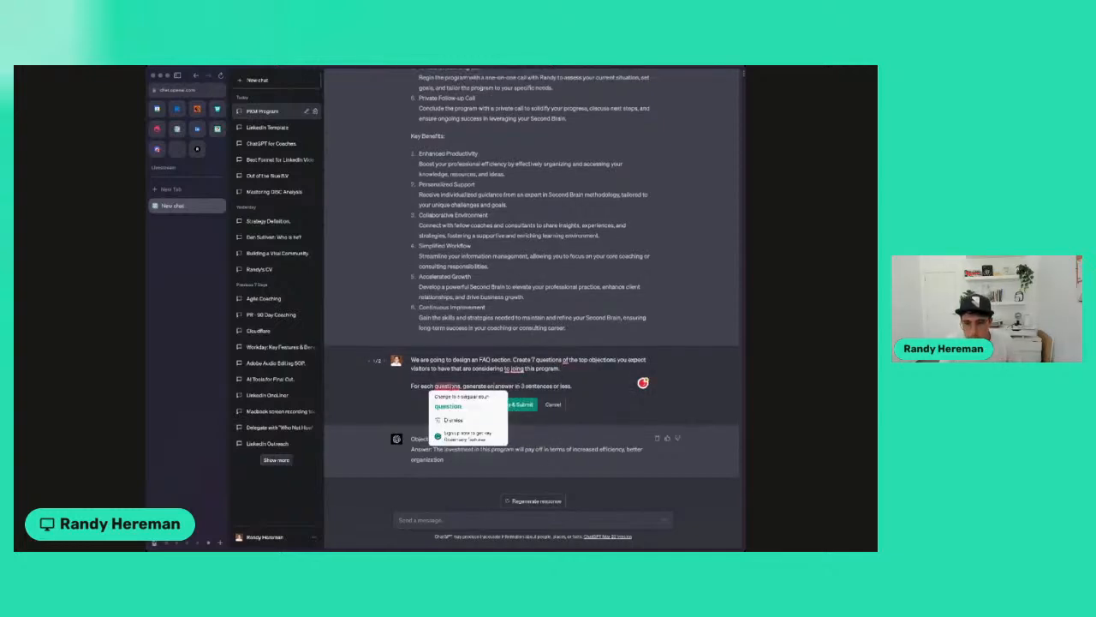
pyautogui.click(447, 406)
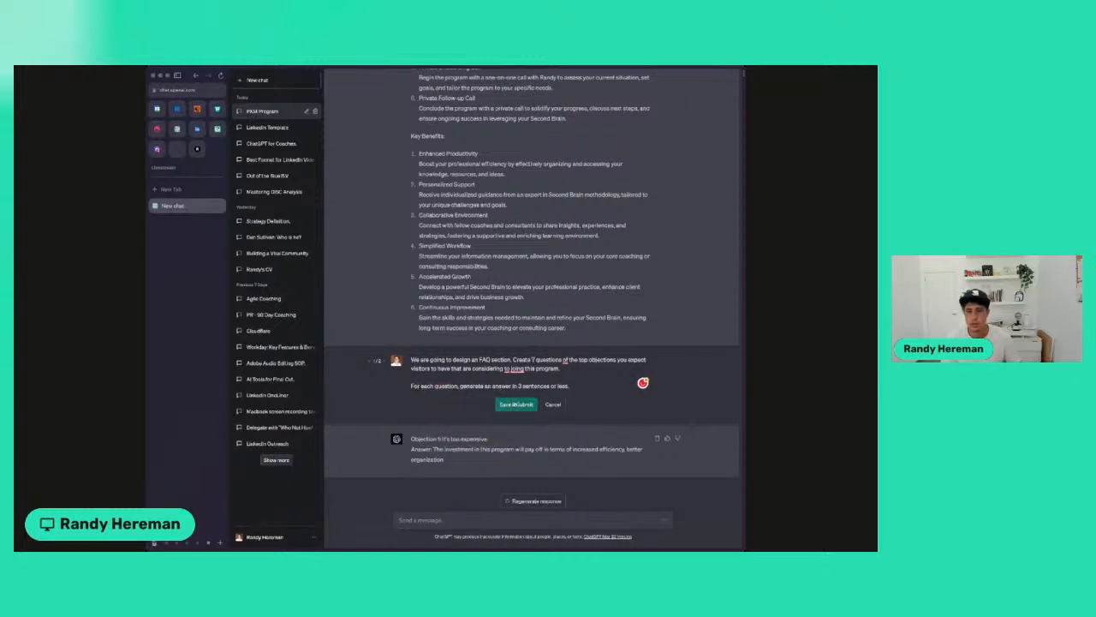
pyautogui.click(516, 404)
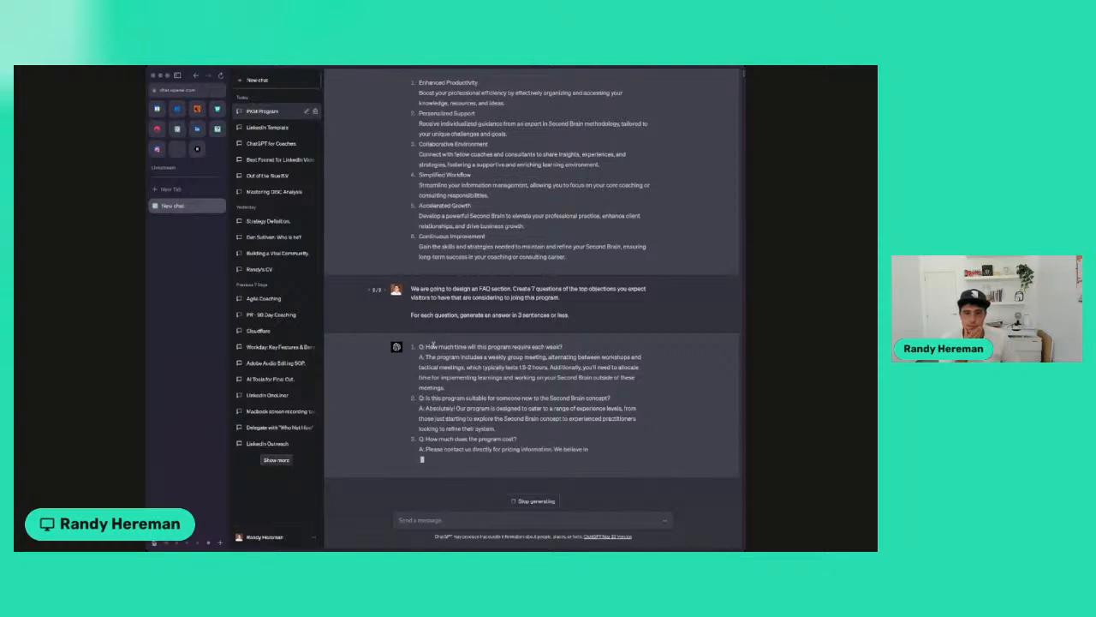
# - Read through the generated FAQ, examining each question and its answer through to the refund policy entry
pyautogui.moveTo(425, 346); pyautogui.dragTo(560, 346)
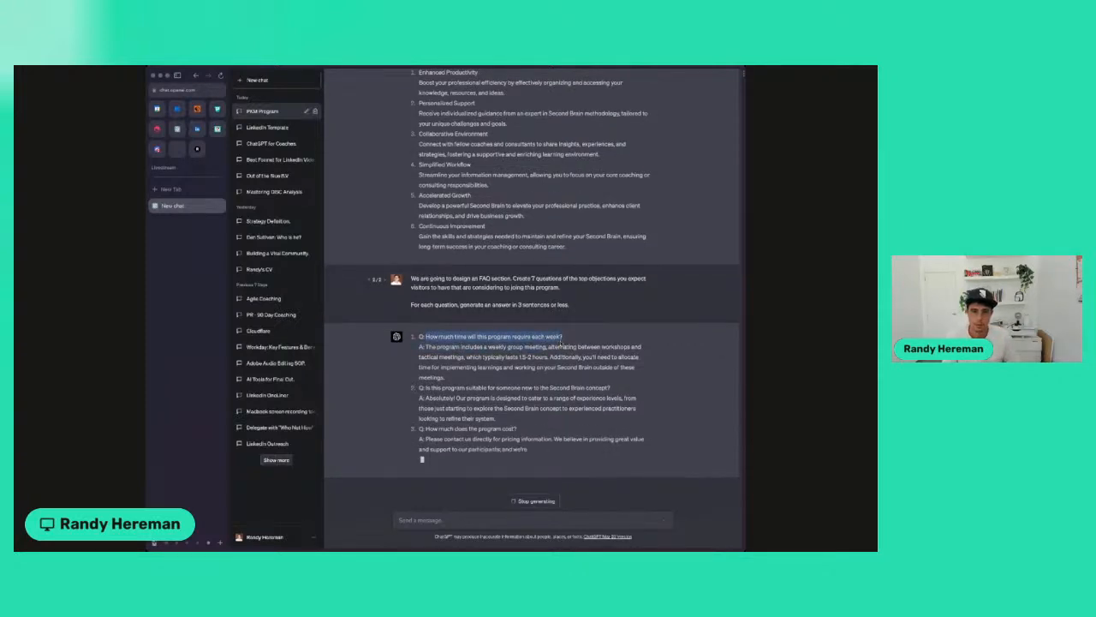
pyautogui.tripleClick(454, 363)
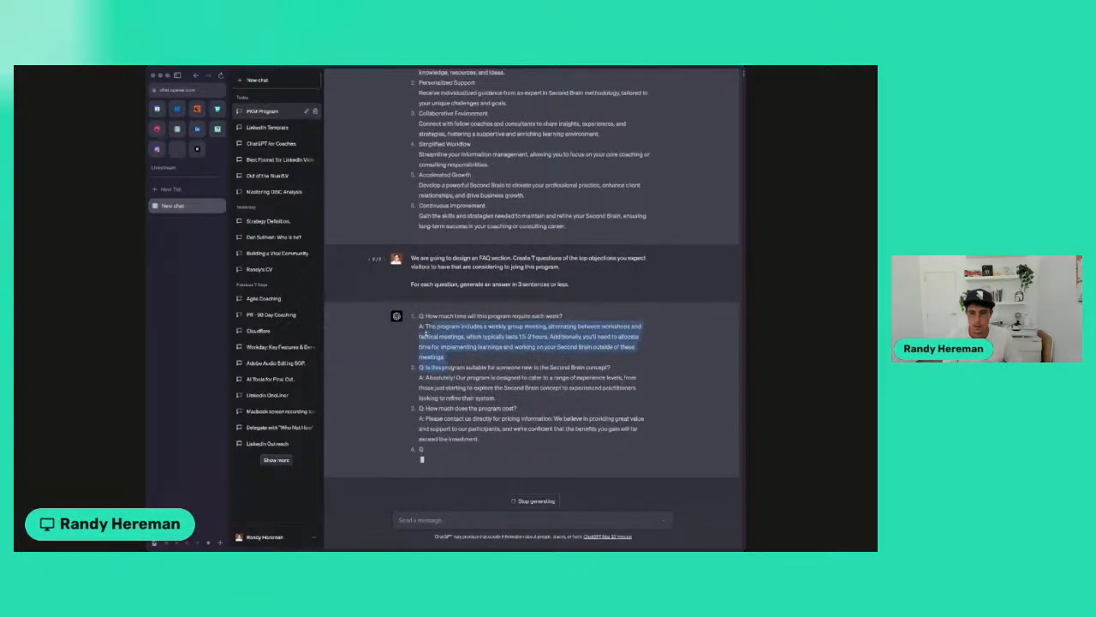
pyautogui.click(425, 333)
pyautogui.moveTo(421, 326); pyautogui.dragTo(425, 351)
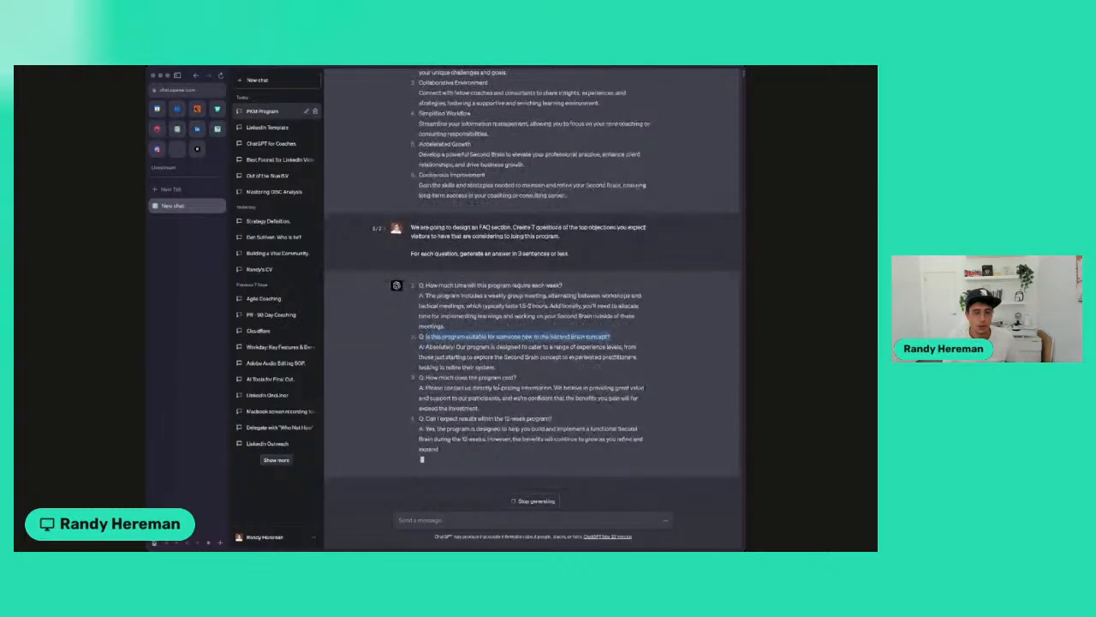
pyautogui.tripleClick(427, 347)
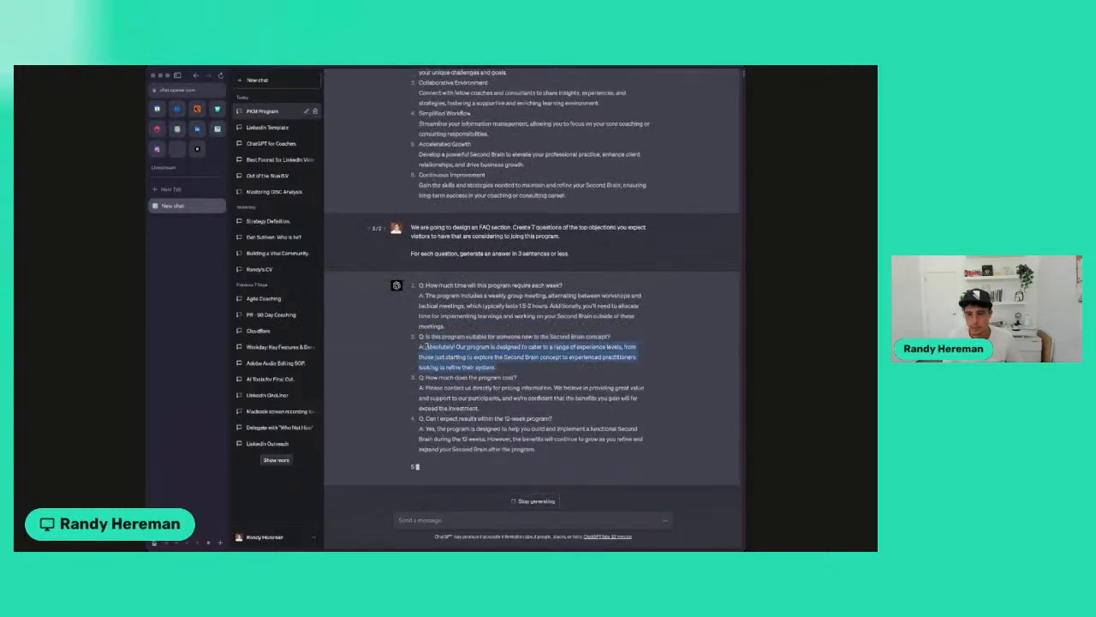
pyautogui.moveTo(425, 367)
pyautogui.mouseDown()
pyautogui.moveTo(524, 368)
pyautogui.moveTo(420, 377)
pyautogui.moveTo(426, 366)
pyautogui.moveTo(551, 387)
pyautogui.moveTo(514, 398)
pyautogui.moveTo(428, 385)
pyautogui.mouseUp()
pyautogui.click(425, 386)
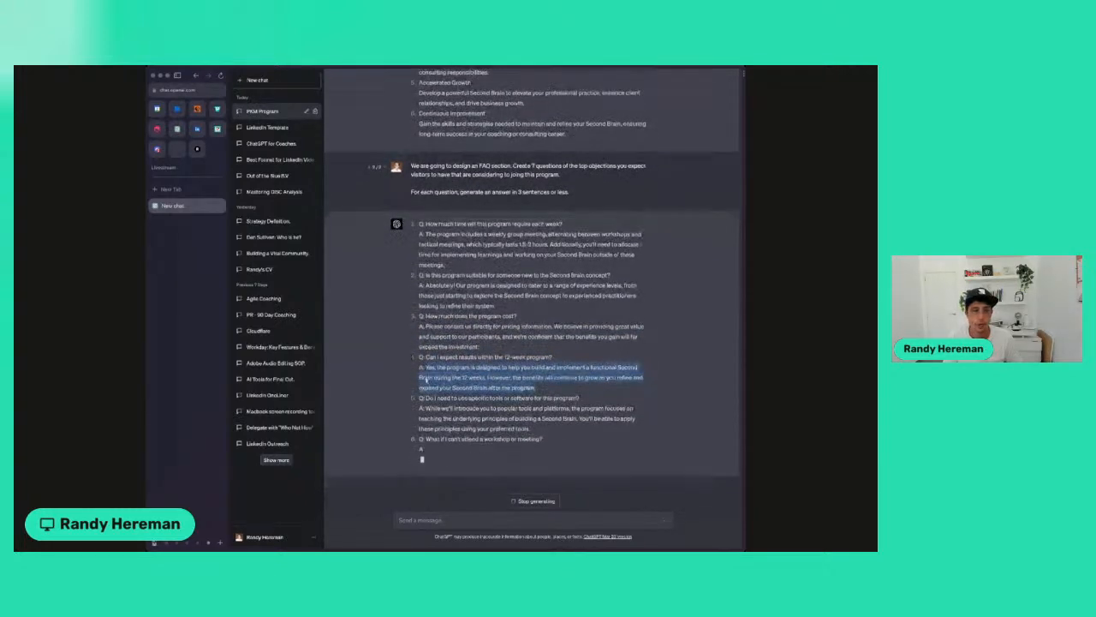
pyautogui.moveTo(426, 397); pyautogui.dragTo(615, 394)
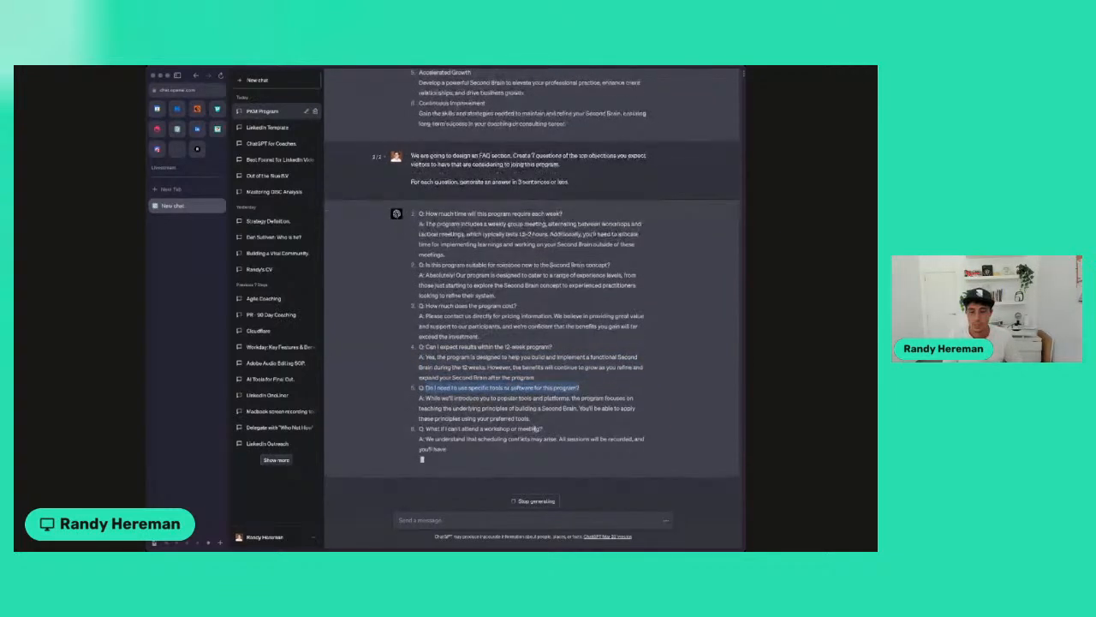
pyautogui.click(529, 418)
pyautogui.moveTo(432, 406); pyautogui.dragTo(613, 419)
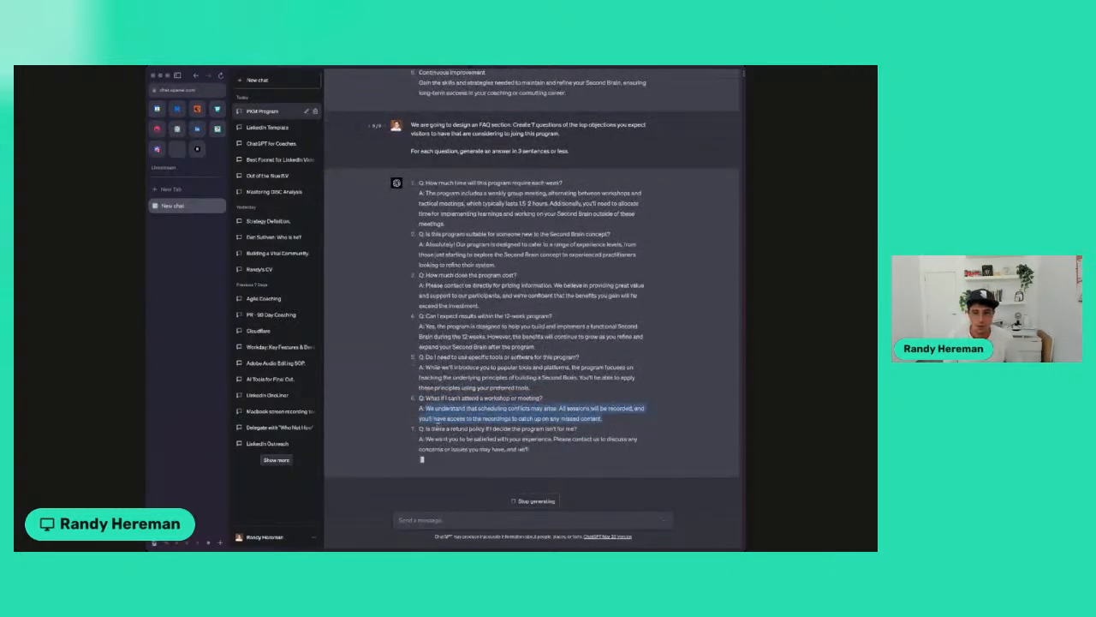
pyautogui.moveTo(421, 428); pyautogui.dragTo(584, 433)
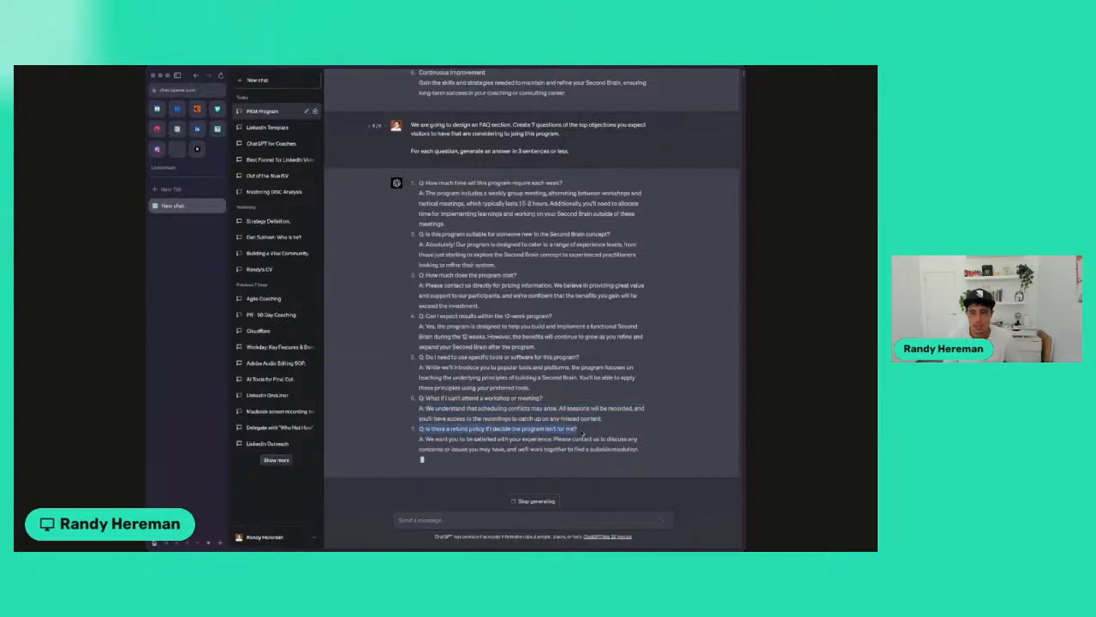
pyautogui.click(583, 433)
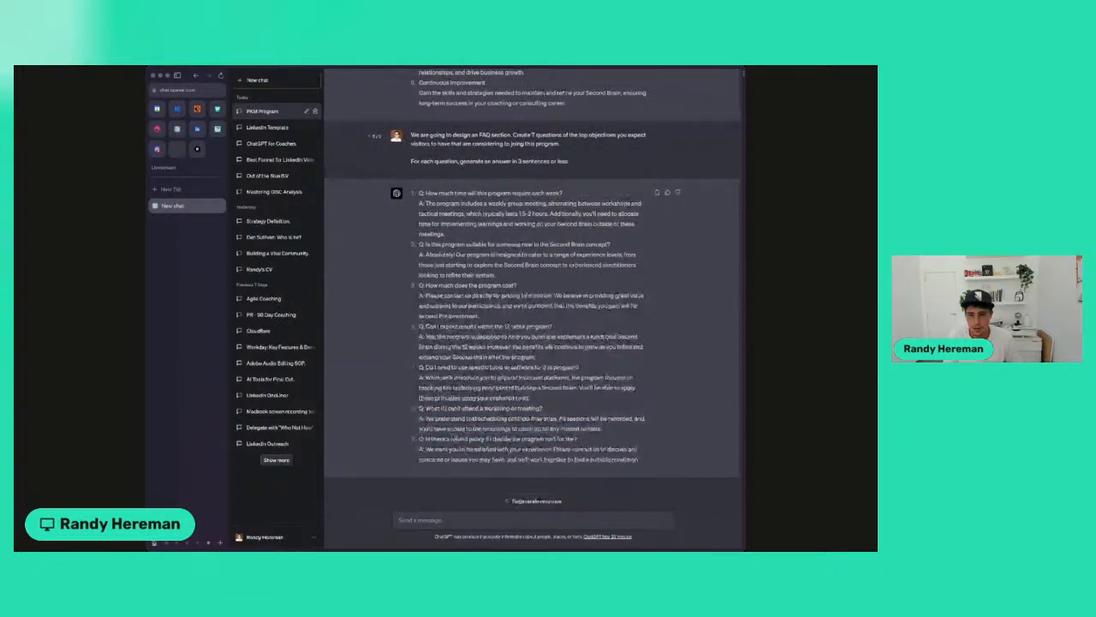
pyautogui.moveTo(419, 438); pyautogui.dragTo(587, 439)
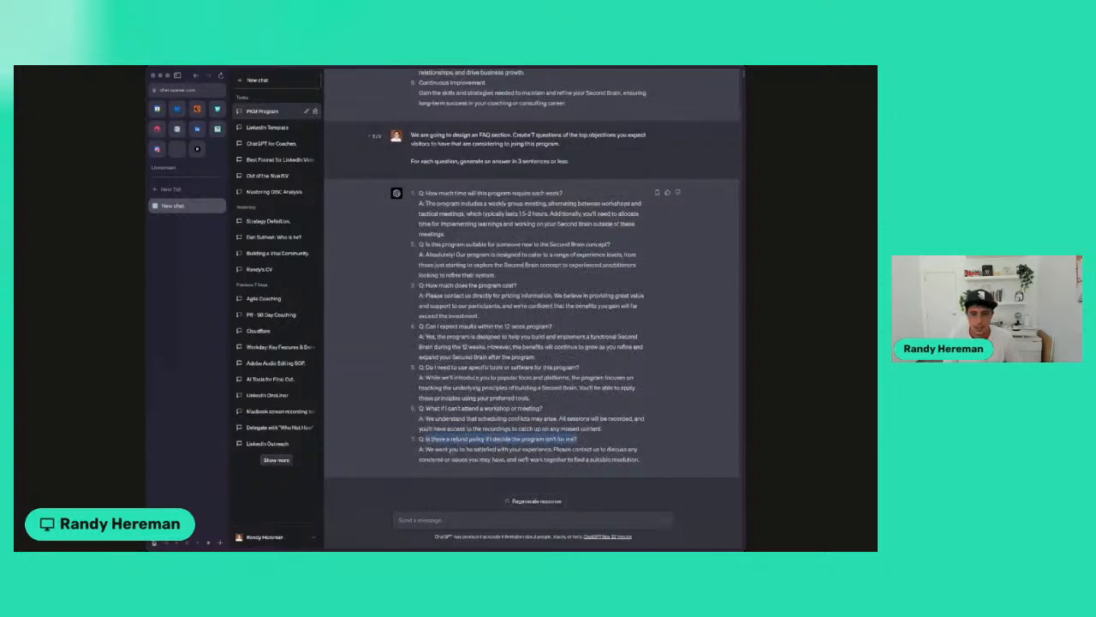
pyautogui.moveTo(426, 450); pyautogui.dragTo(642, 461)
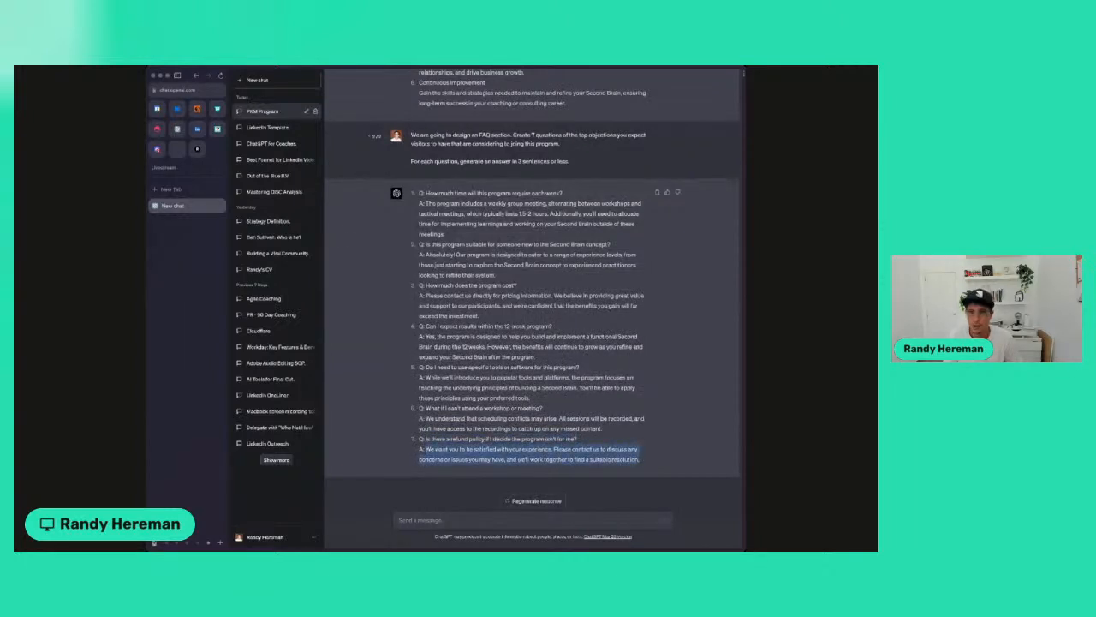
# - Switch to the Lightfunnels product form and add six empty question-and-answer entries to its FAQ section
pyautogui.click(177, 149)
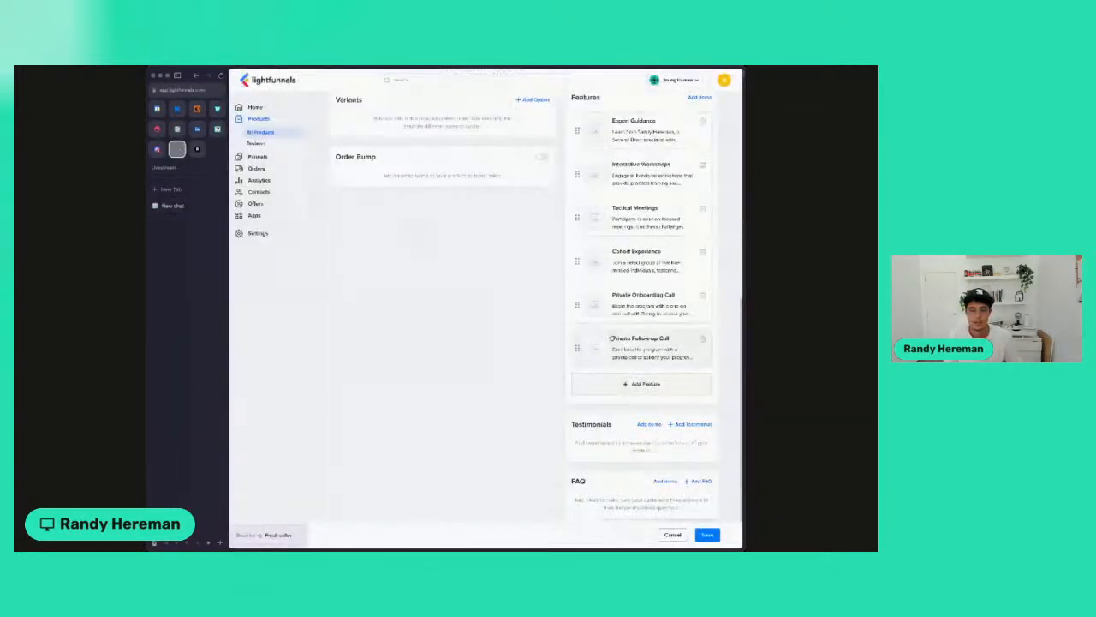
pyautogui.click(701, 481)
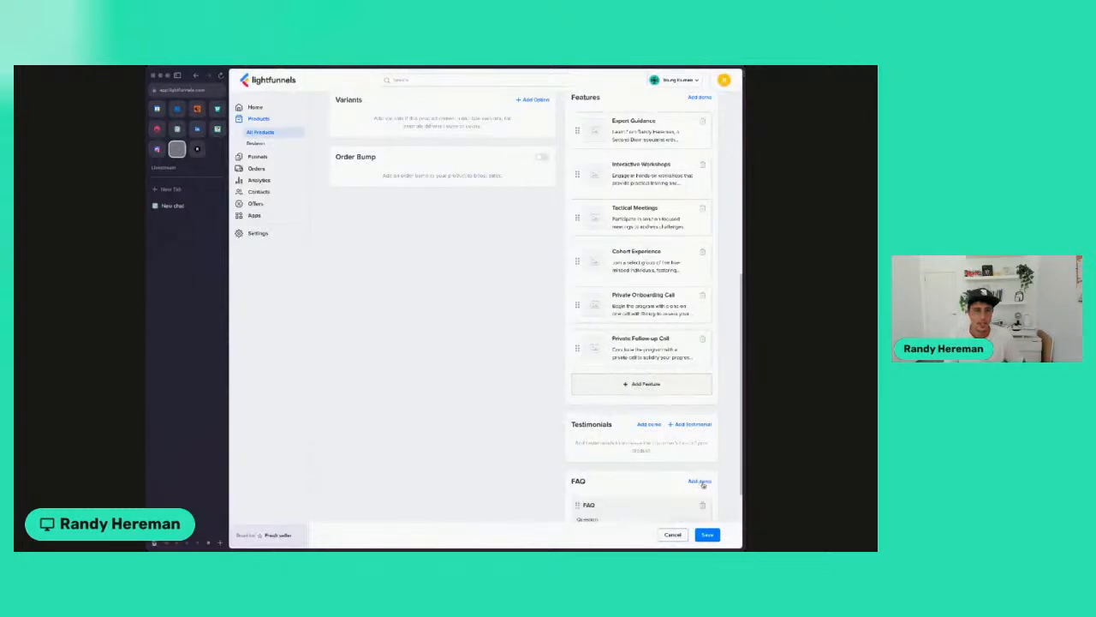
pyautogui.scroll(-3, 702, 484)
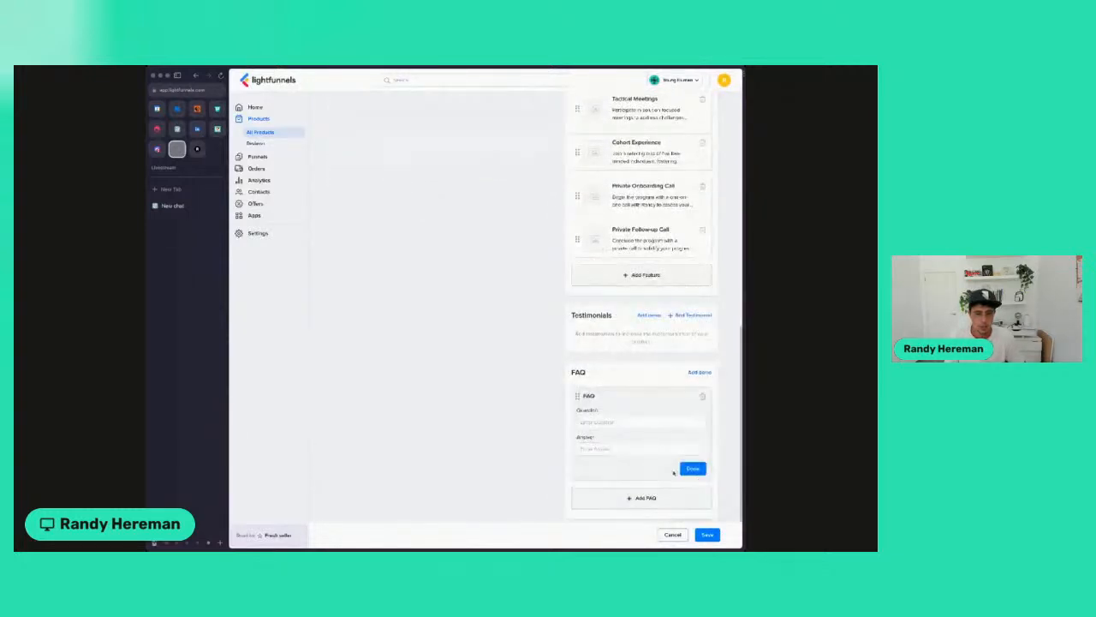
pyautogui.click(645, 498)
pyautogui.click(644, 498)
pyautogui.click(645, 497)
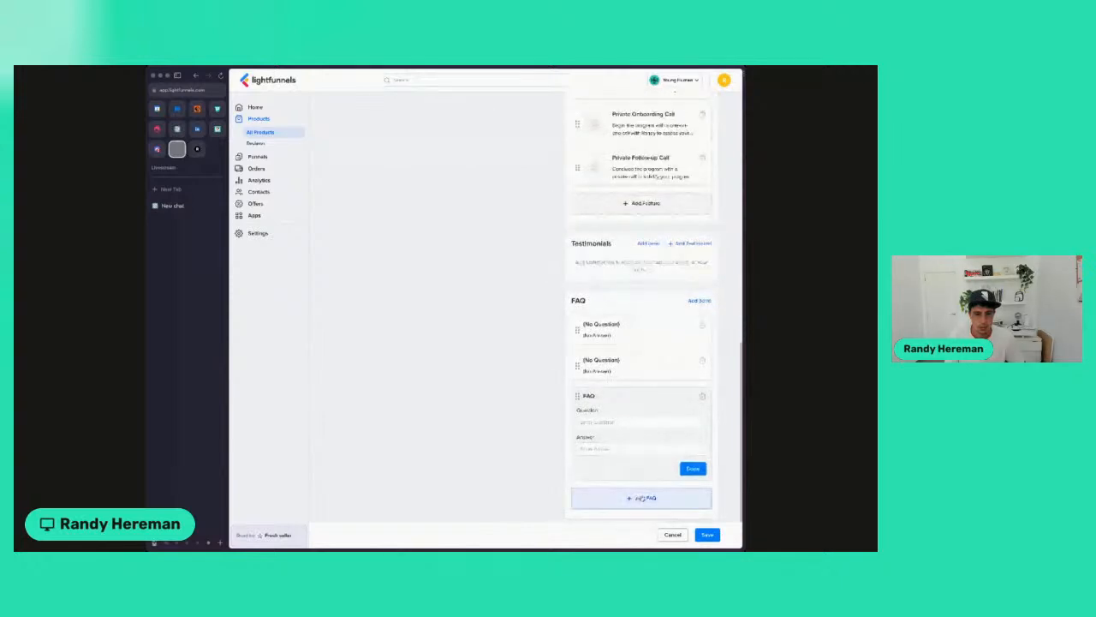
pyautogui.click(645, 498)
pyautogui.click(645, 498)
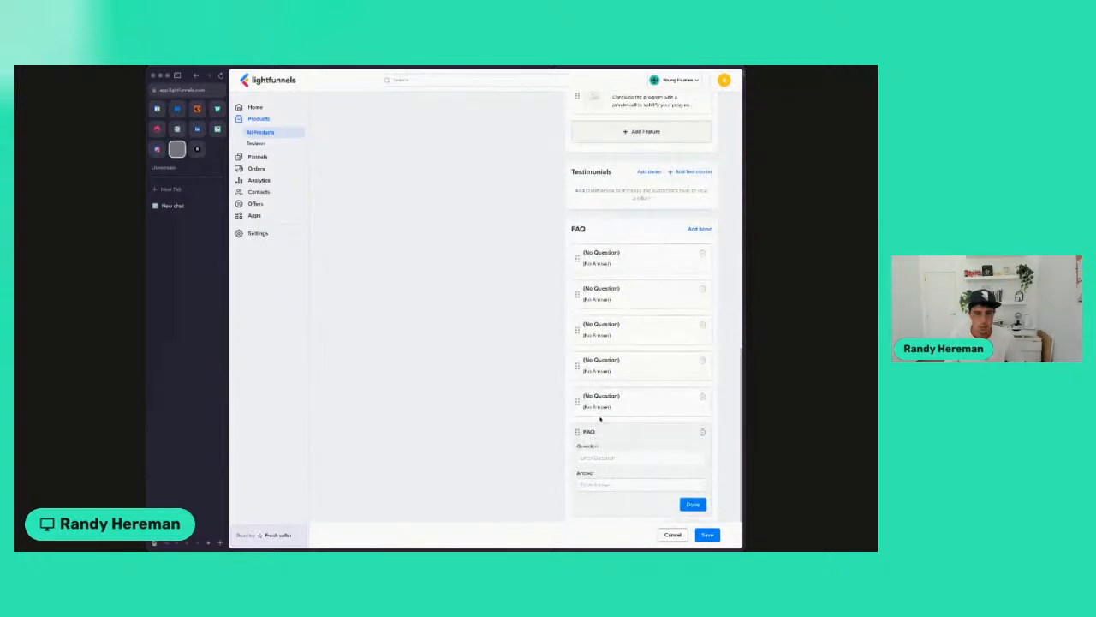
# - Add a seventh empty question-and-answer entry to the product's FAQ section
pyautogui.scroll(-1, 598, 479)
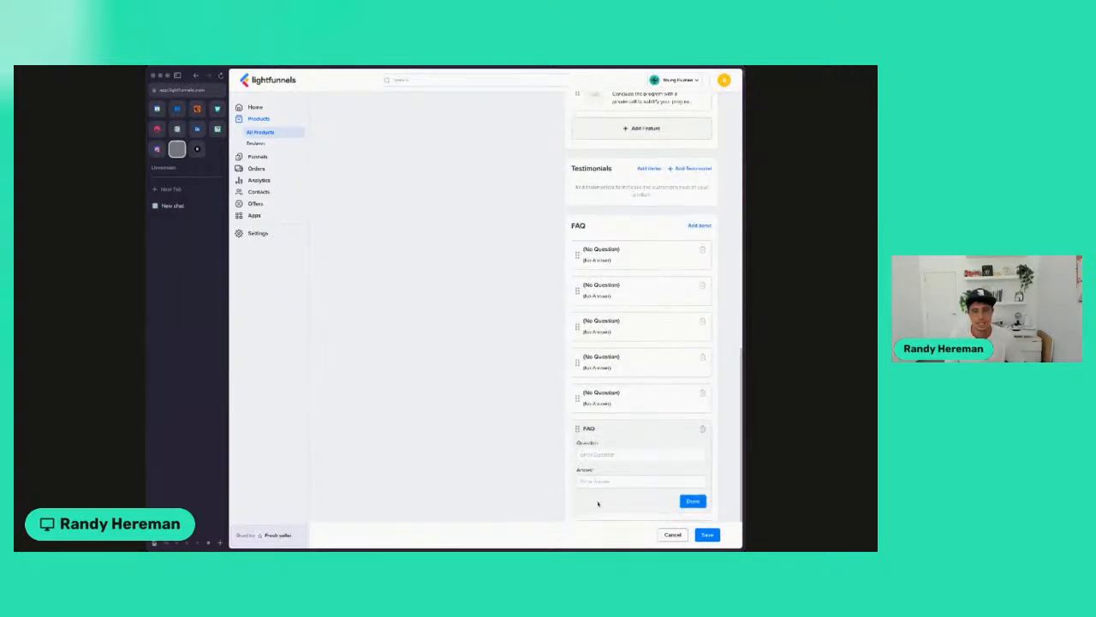
pyautogui.scroll(-1, 598, 504)
pyautogui.click(610, 502)
# - Fill the first FAQ entry with "How much time will this program require each week?" and its generated answer about the weekly group meeting
pyautogui.click(599, 228)
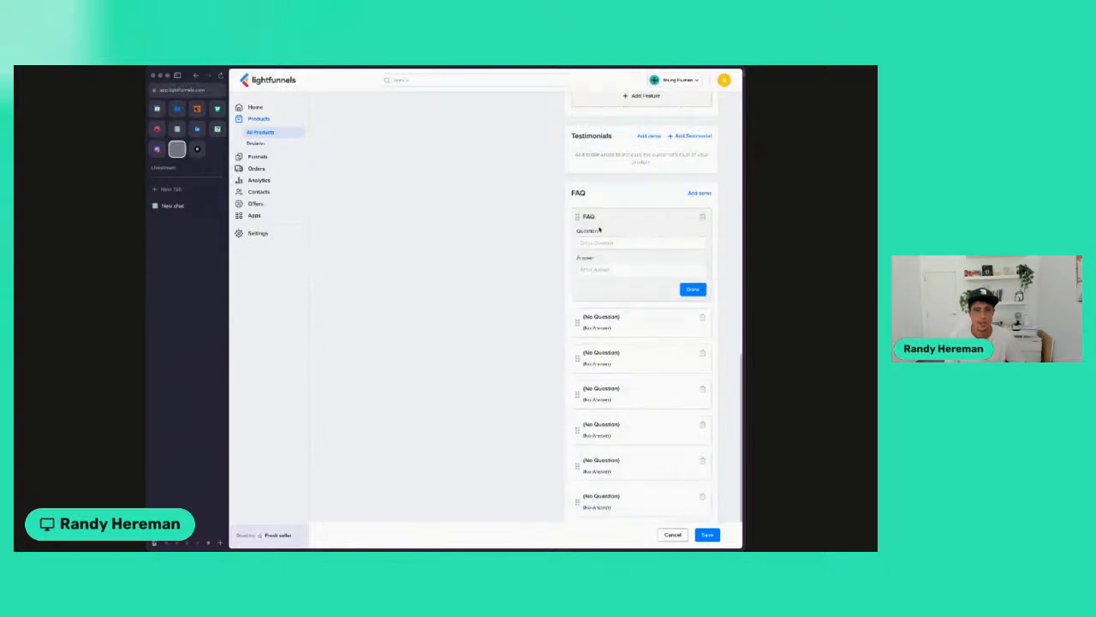
pyautogui.click(599, 244)
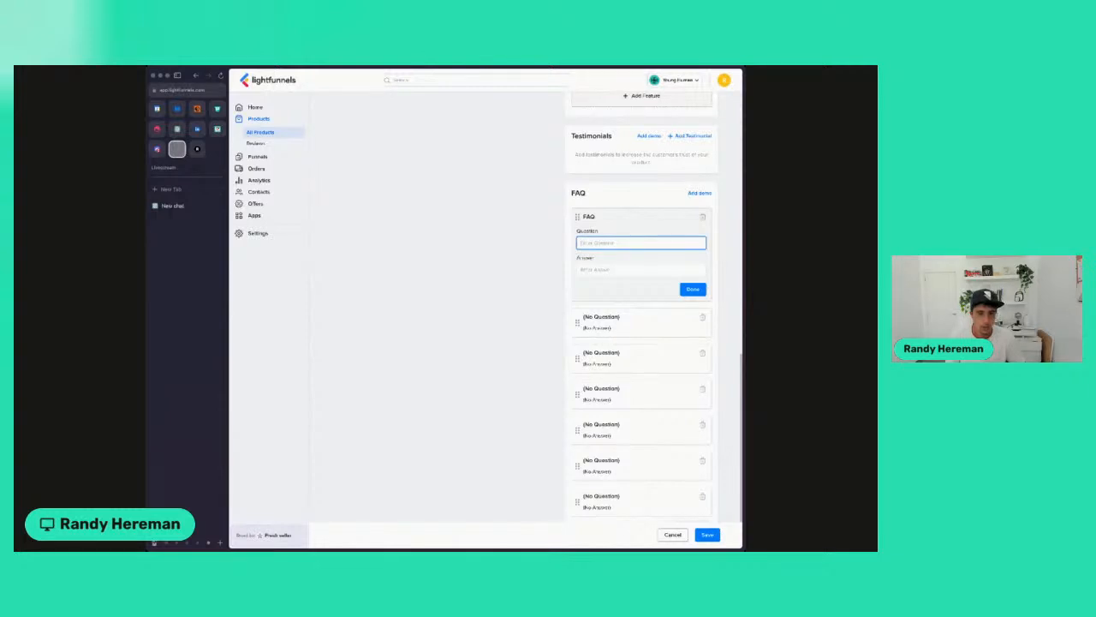
pyautogui.write('How much time will the program require each week?')
pyautogui.click(606, 271)
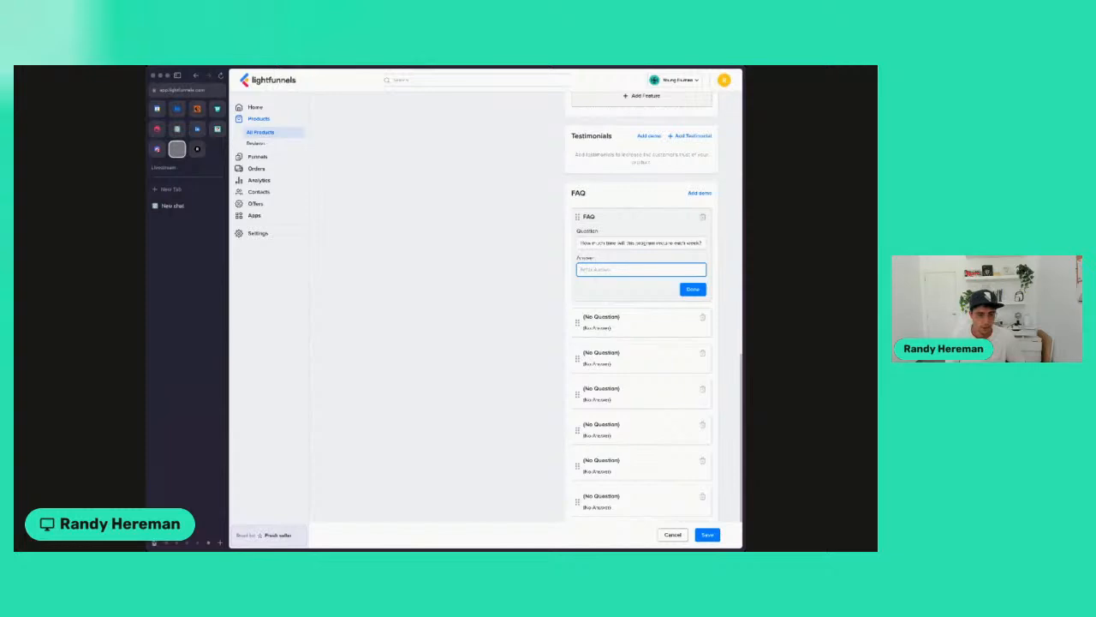
pyautogui.hotkey('ctrl', 'v')
pyautogui.click(692, 290)
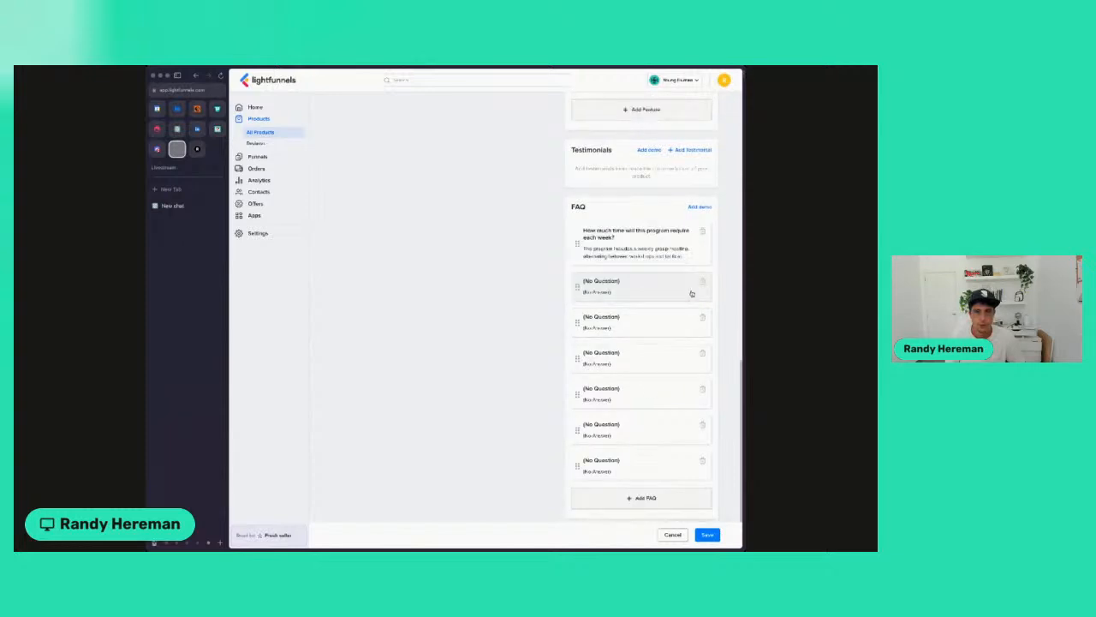
# - Fill the second FAQ entry with "Is this program suitable for someone new to the Second Brain concept?" and its generated answer
pyautogui.click(633, 291)
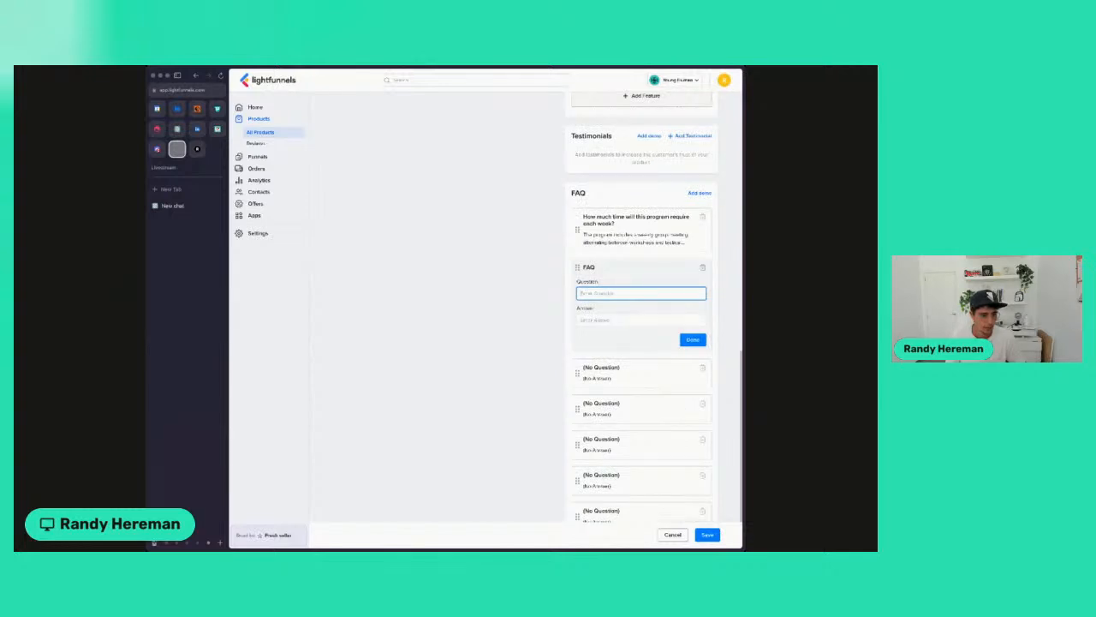
pyautogui.hotkey('ctrl', 'v')
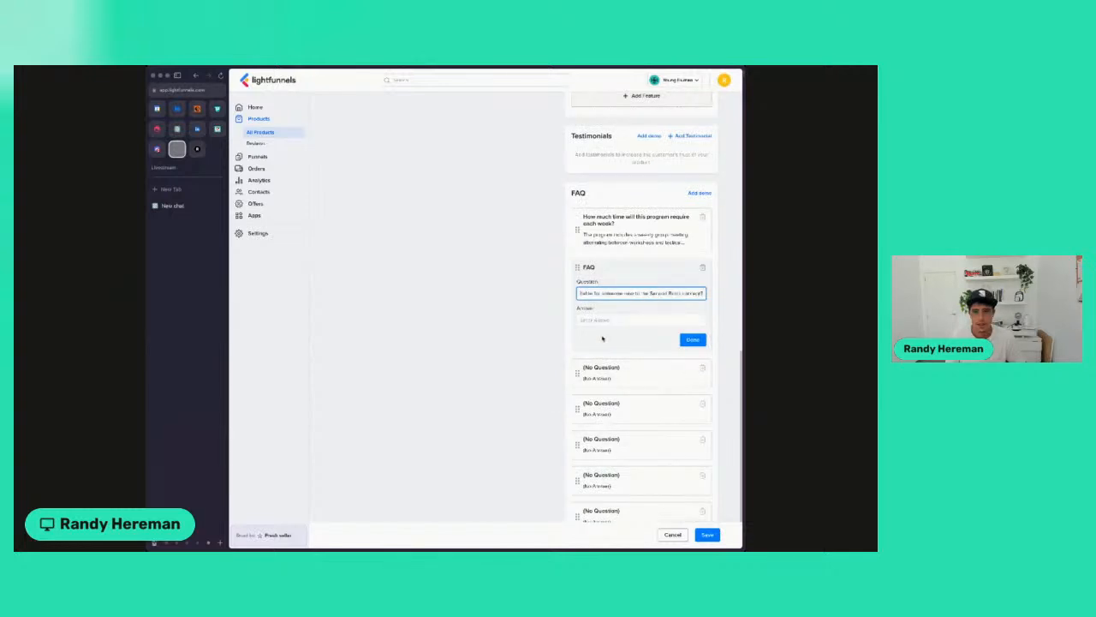
pyautogui.click(602, 321)
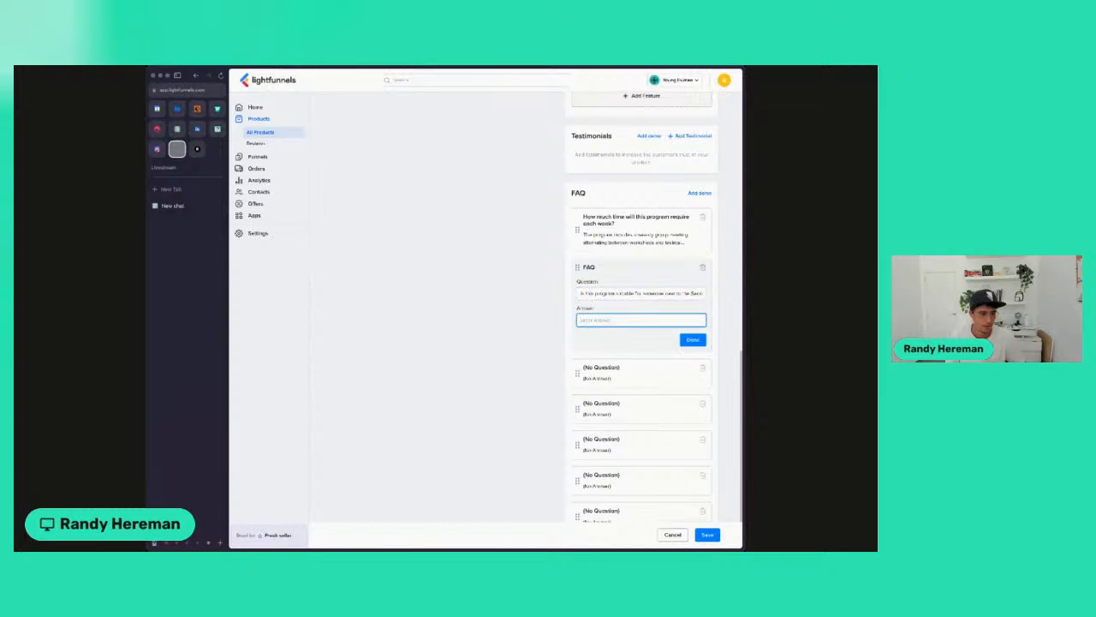
pyautogui.hotkey('ctrl', 'v')
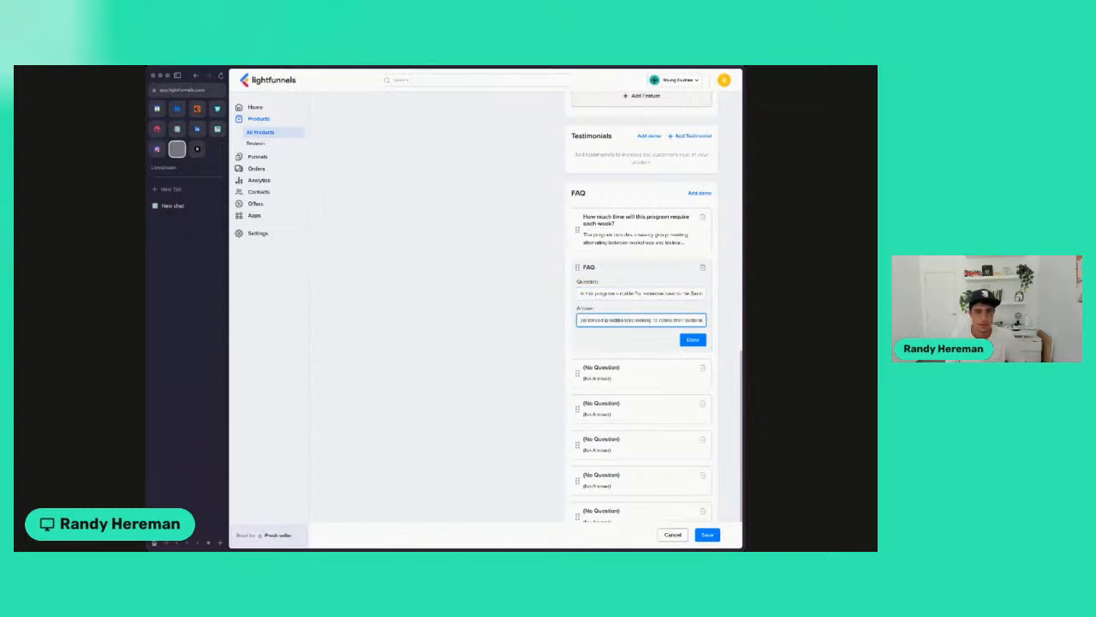
pyautogui.click(693, 339)
# - Fill the third FAQ entry with "How much does the program cost?" and its generated answer about contacting for pricing information
pyautogui.click(637, 329)
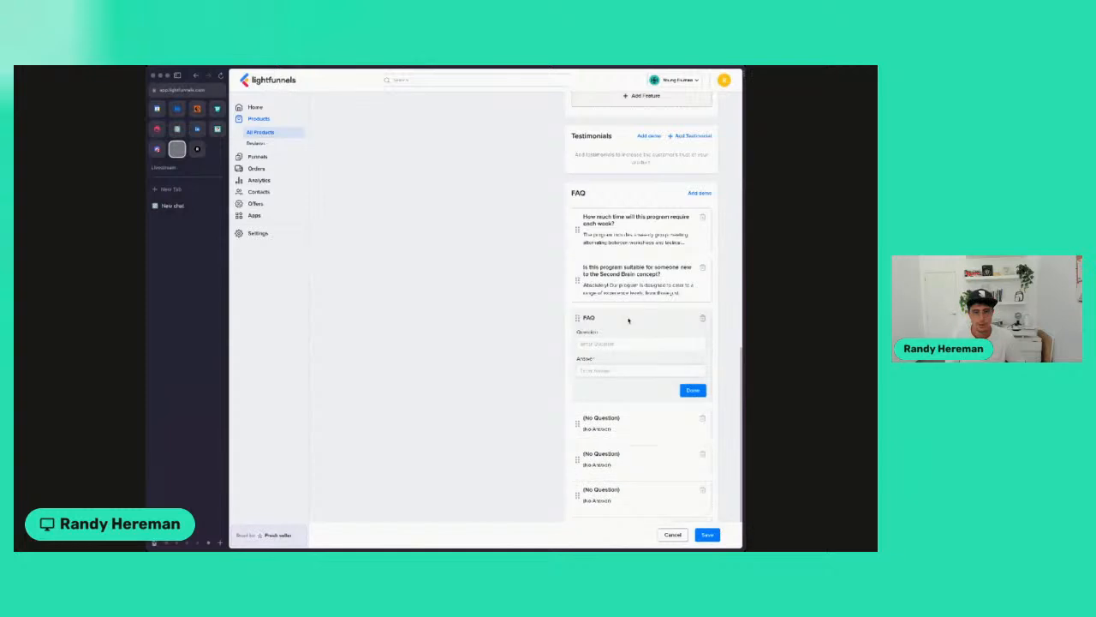
pyautogui.click(626, 343)
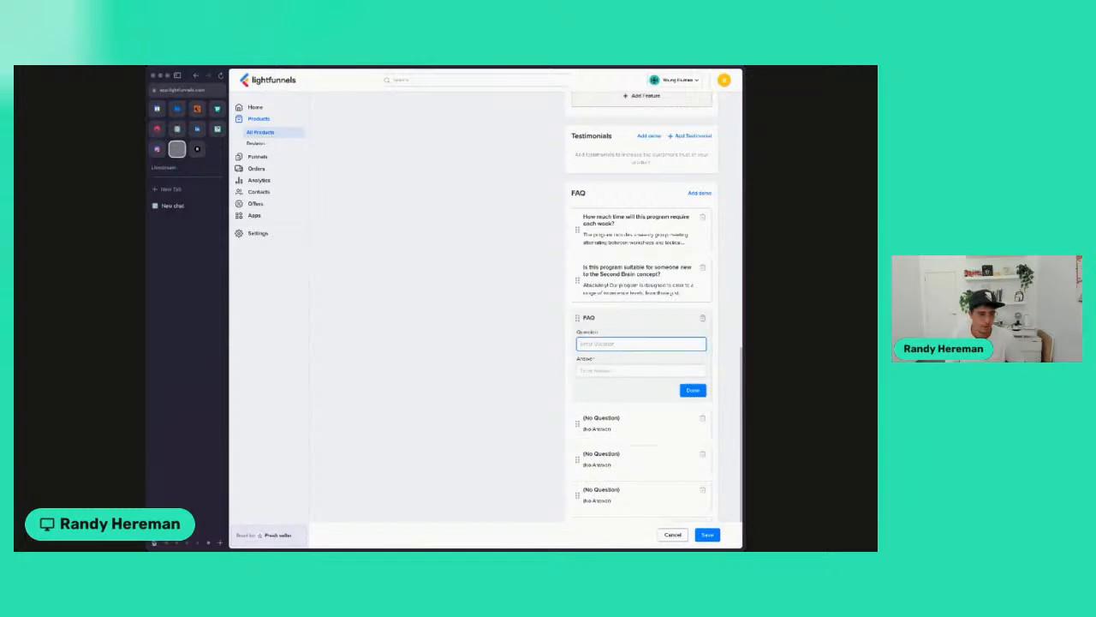
pyautogui.write('How much does the program cost?')
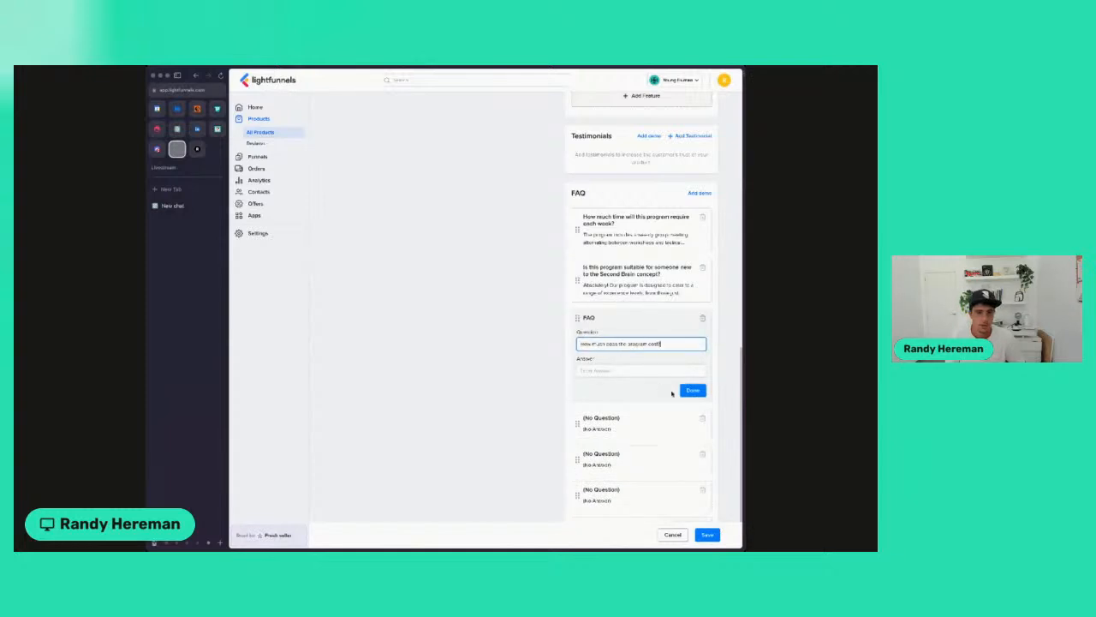
pyautogui.click(649, 371)
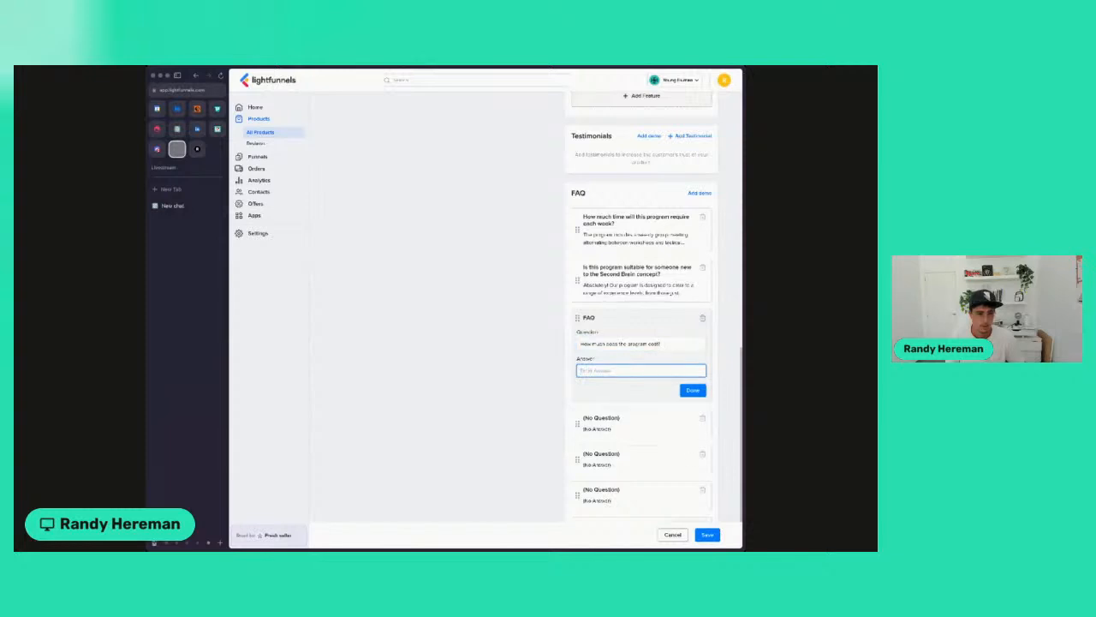
pyautogui.hotkey('ctrl', 'v')
pyautogui.click(692, 391)
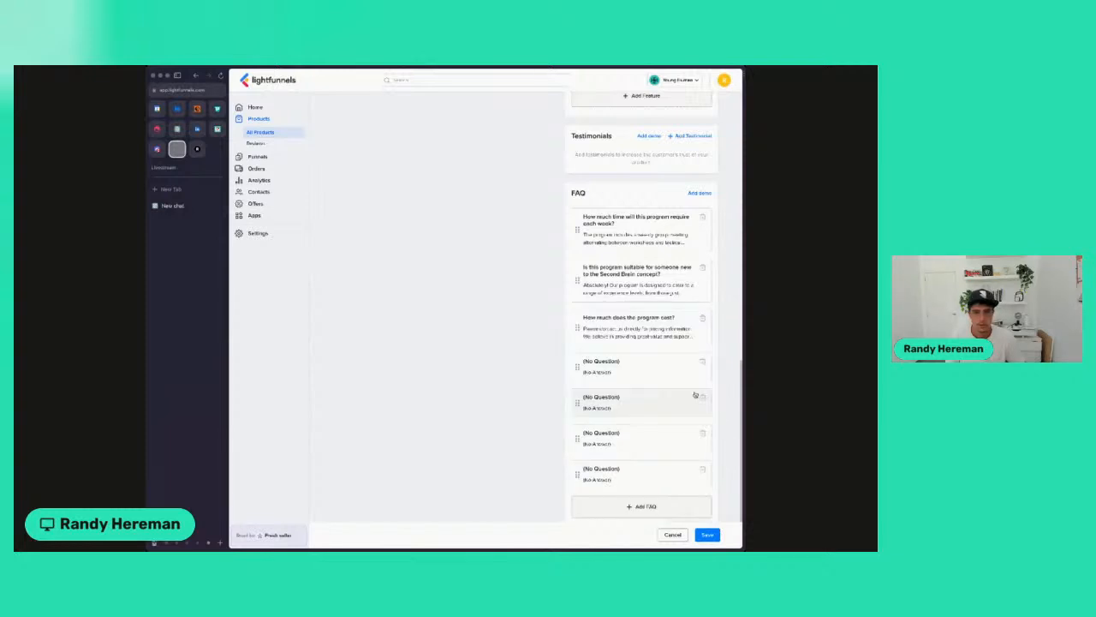
# - Fill the fourth FAQ entry with "Can I expect results within the 12-week program?" and its generated answer
pyautogui.click(619, 367)
pyautogui.click(614, 387)
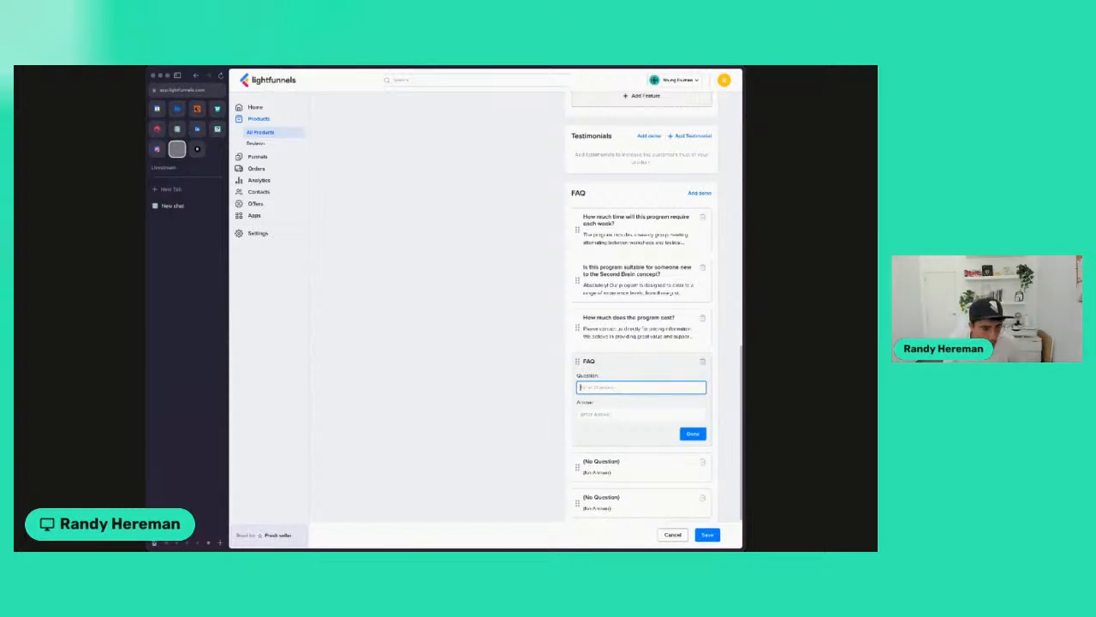
pyautogui.write('Can I expect results within the 12-week program?')
pyautogui.click(641, 415)
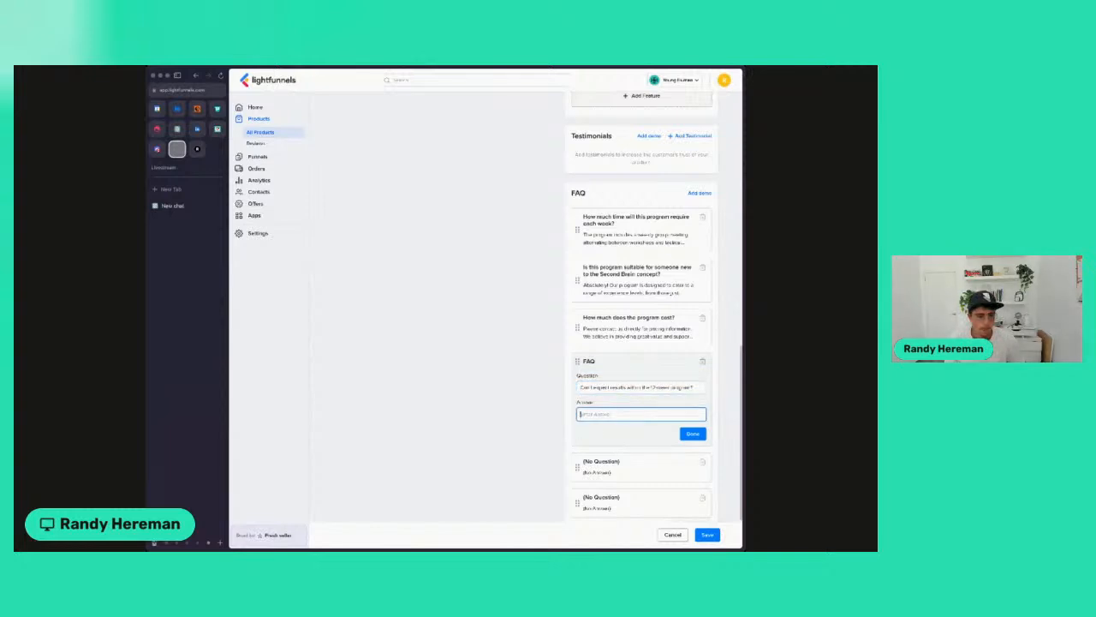
pyautogui.press('super+v')
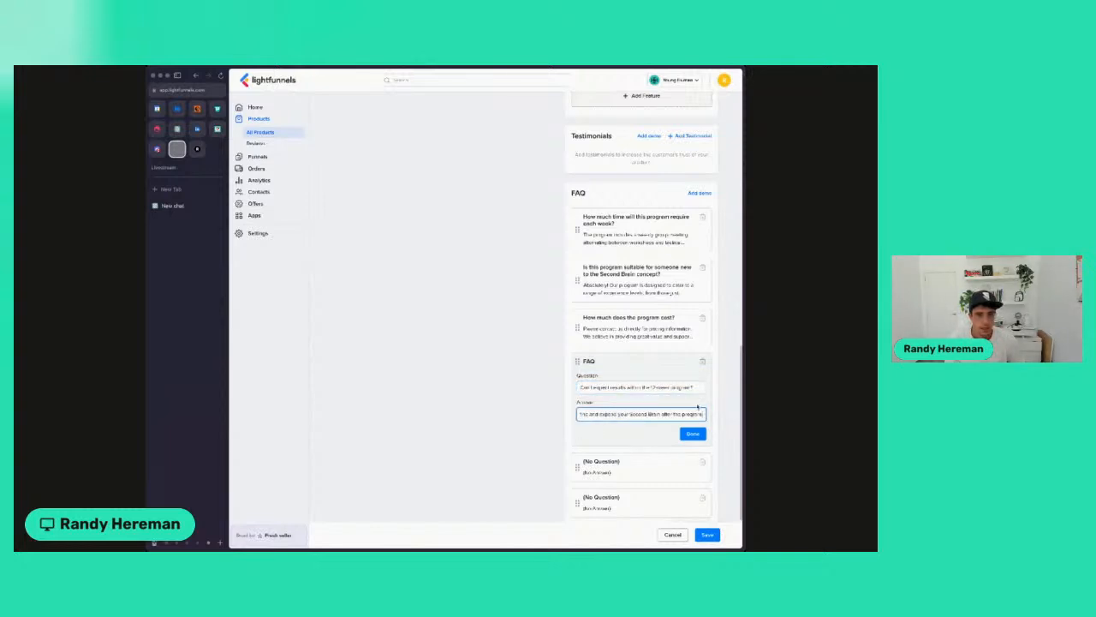
pyautogui.click(691, 436)
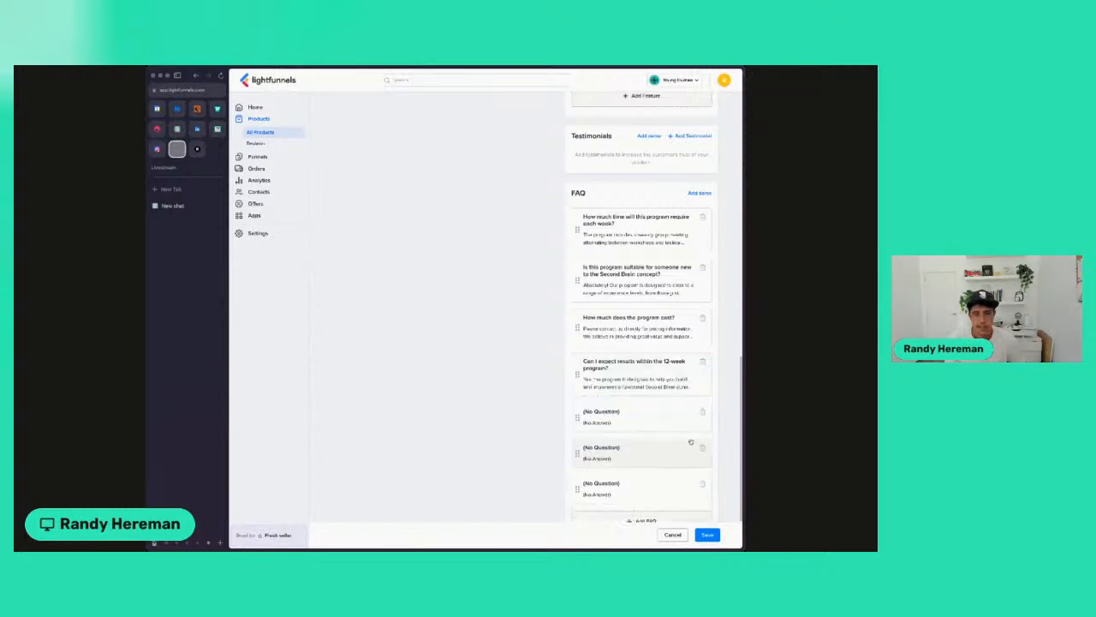
# - Fill the fifth FAQ entry with "Do I need to use specific tools or software for this program?" and its generated answer
pyautogui.click(636, 417)
pyautogui.click(638, 437)
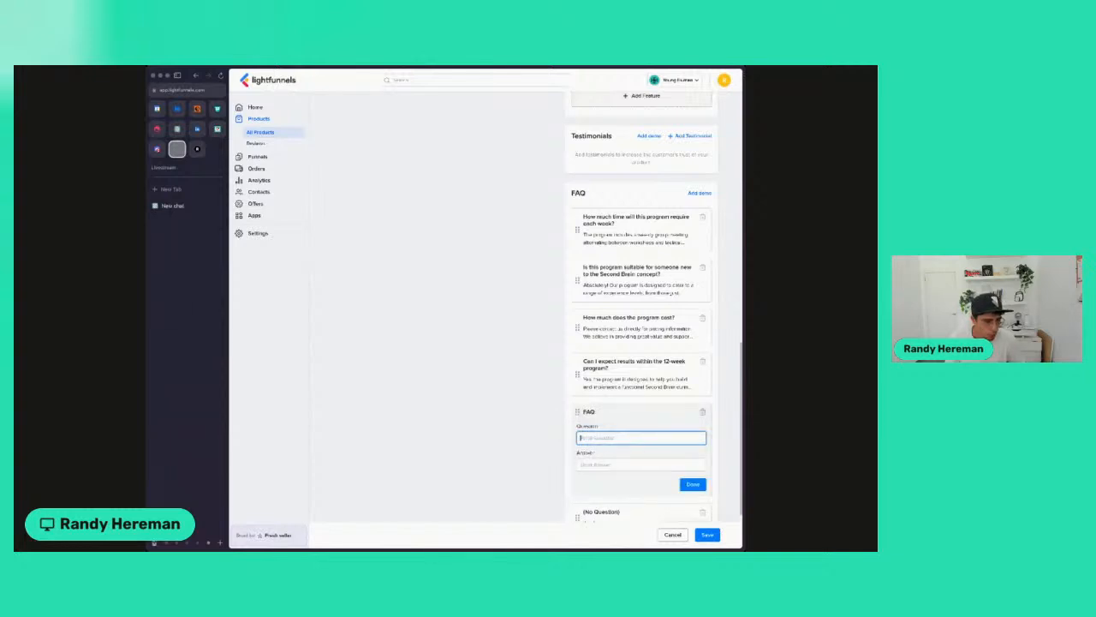
pyautogui.press('super+v')
pyautogui.click(625, 466)
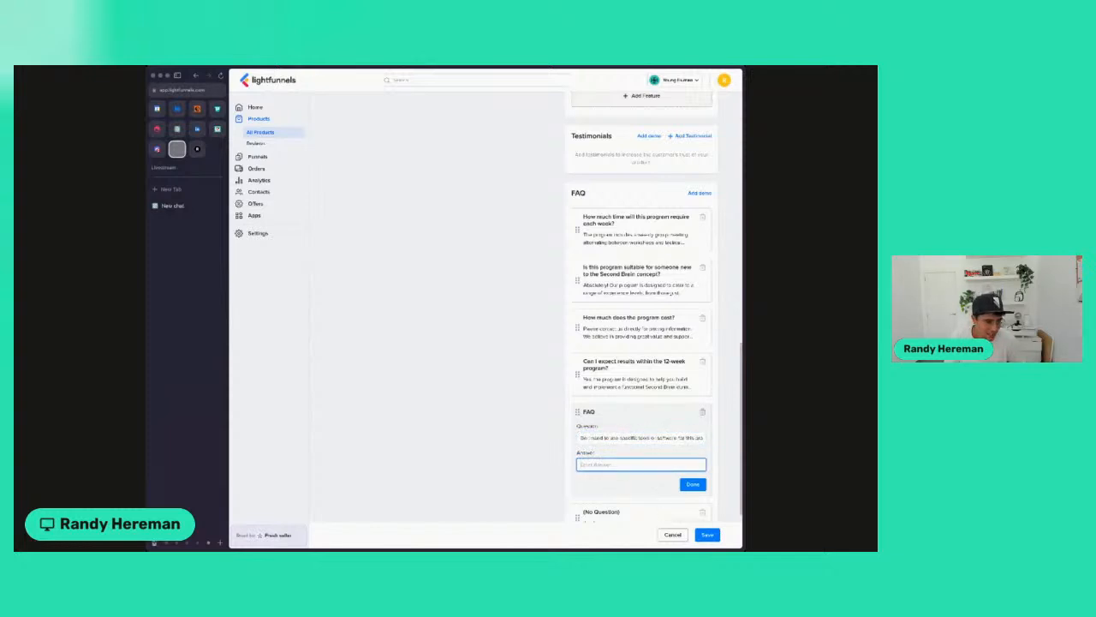
pyautogui.press('super+v')
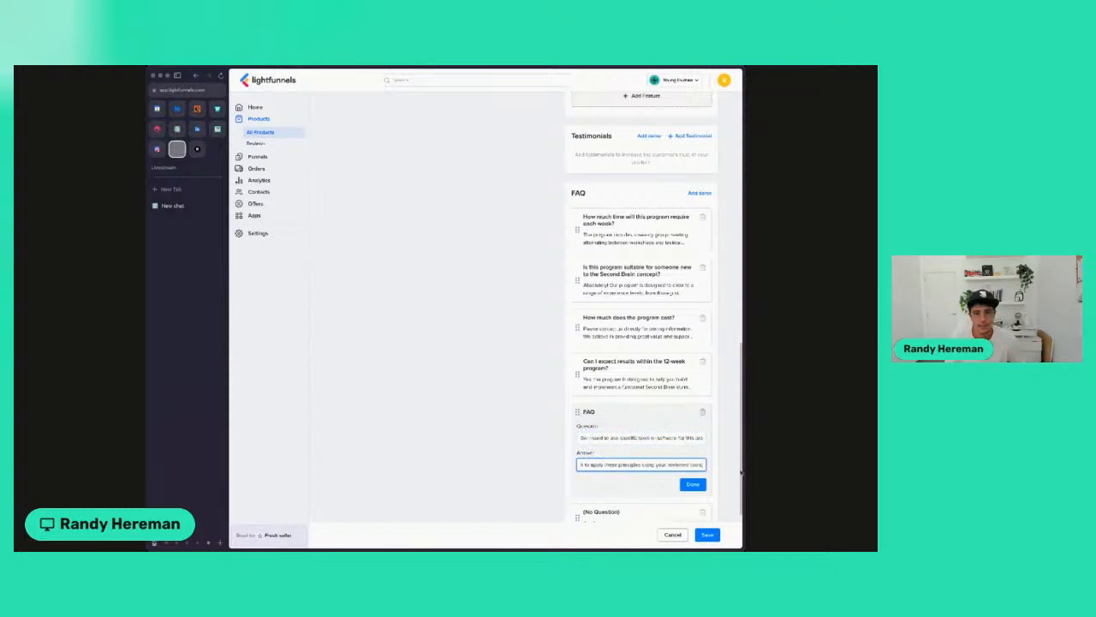
pyautogui.scroll(-2, 652, 458)
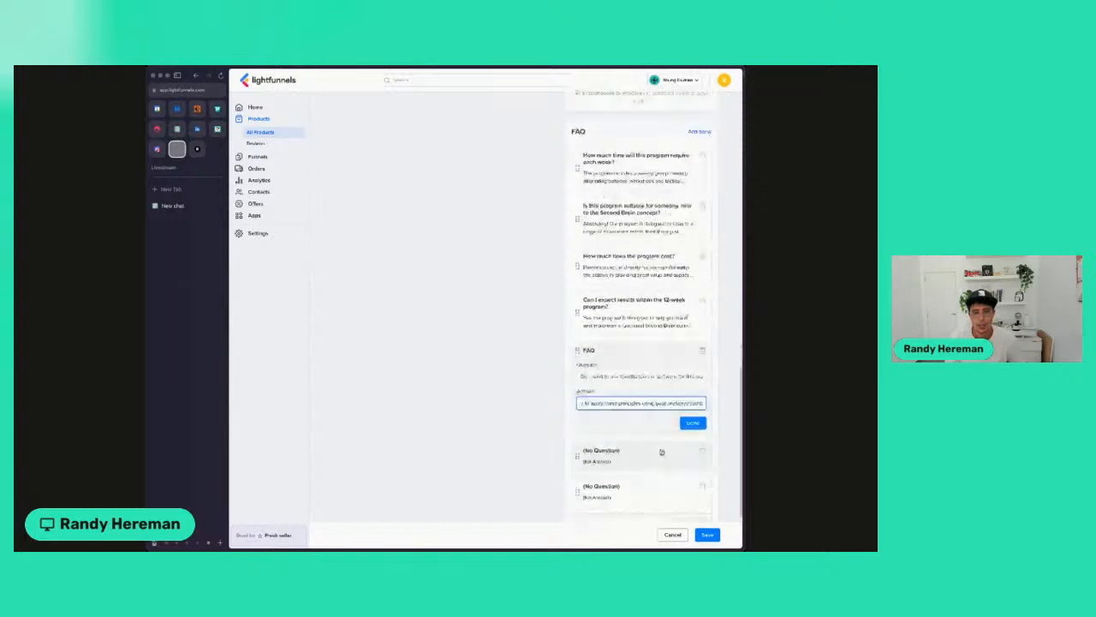
pyautogui.click(688, 424)
# - Fill the sixth FAQ entry with "What if I can't attend a workshop or meeting?" and its generated answer about recorded sessions
pyautogui.click(636, 425)
pyautogui.click(634, 424)
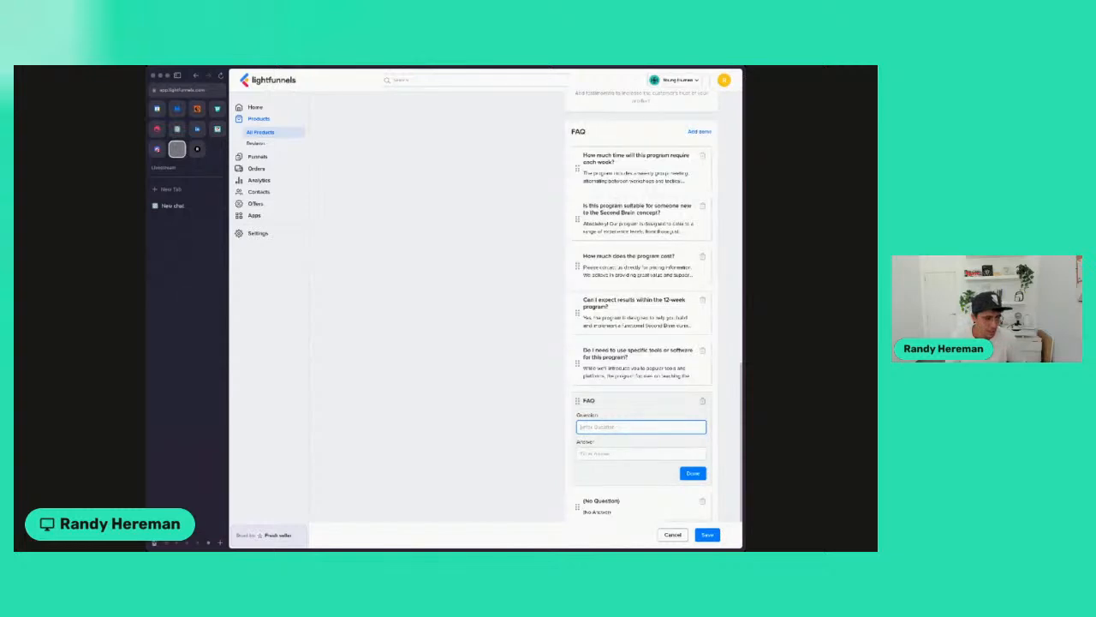
pyautogui.write("What if I can't attend a workshop or meeting?")
pyautogui.click(634, 451)
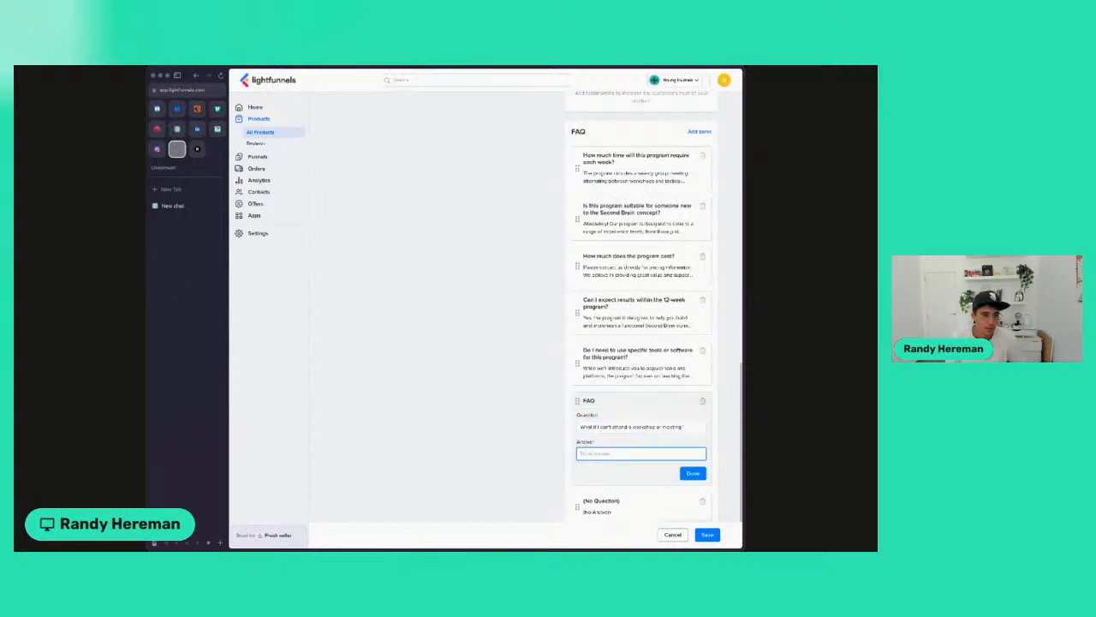
pyautogui.press('super+v')
pyautogui.click(691, 474)
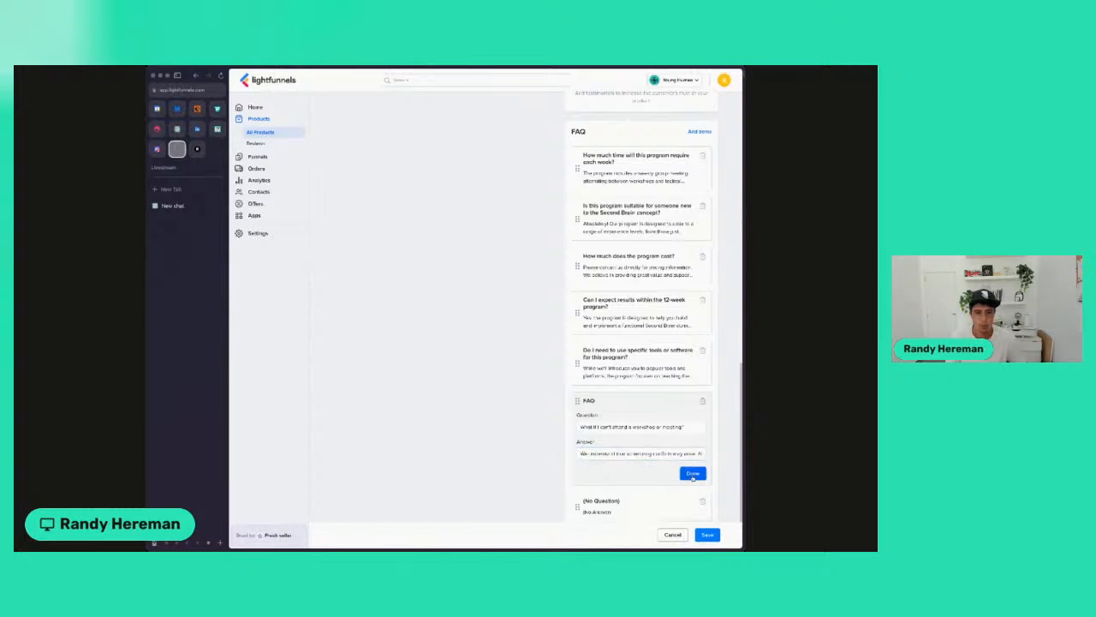
# - Fill the seventh FAQ entry with "Is there a refund policy if I decide the program isn't for me?" and its generated answer
pyautogui.click(633, 462)
pyautogui.click(644, 477)
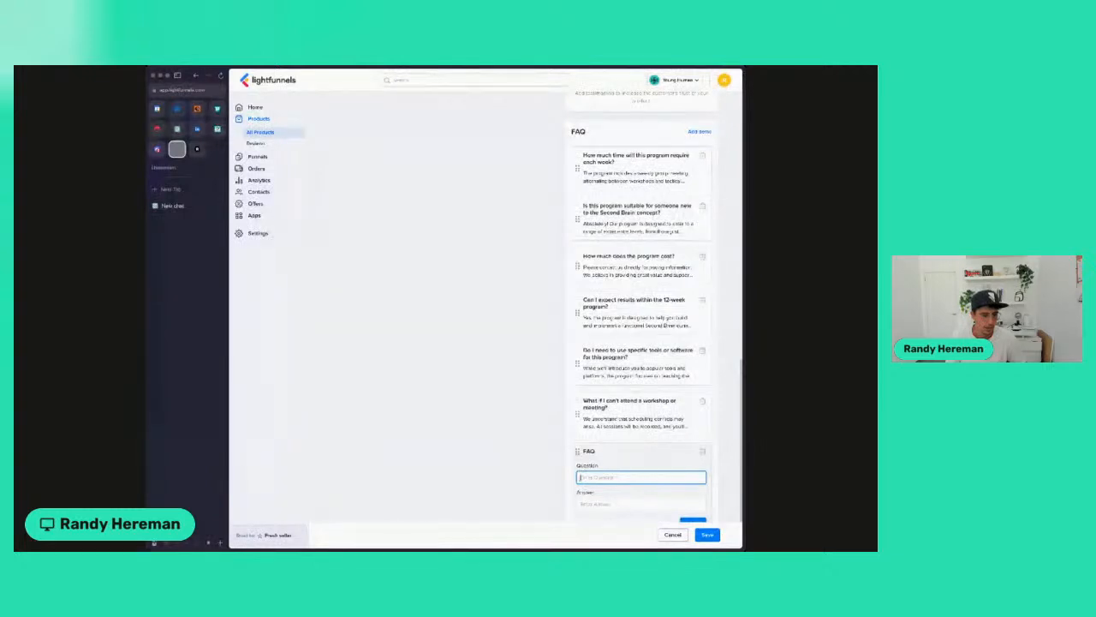
pyautogui.press('super+v')
pyautogui.press('Tab')
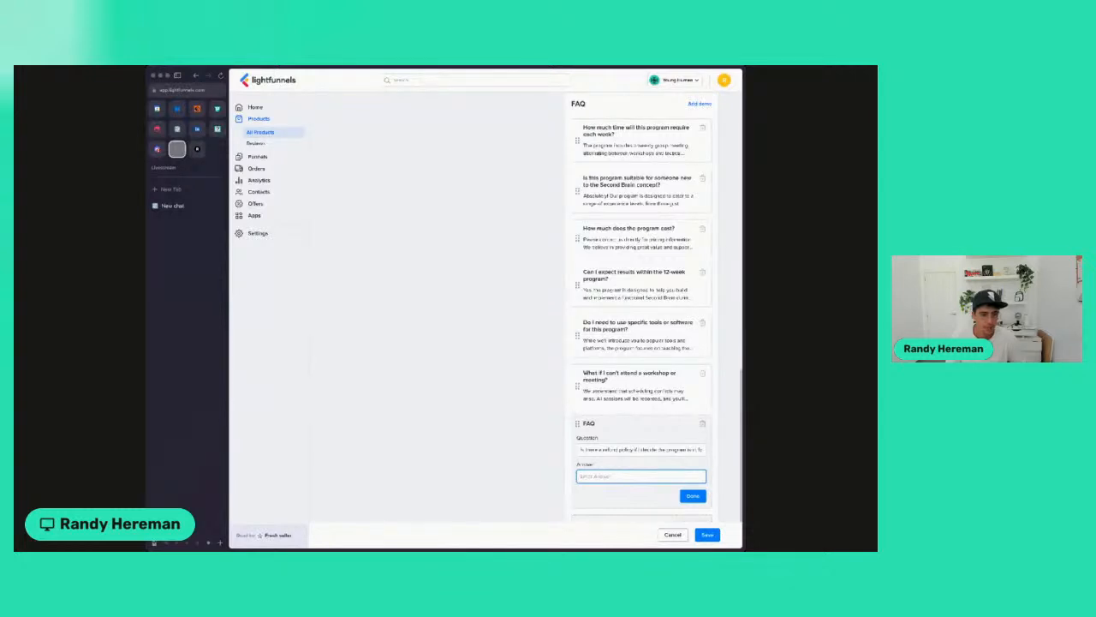
pyautogui.press('super+v')
pyautogui.click(693, 496)
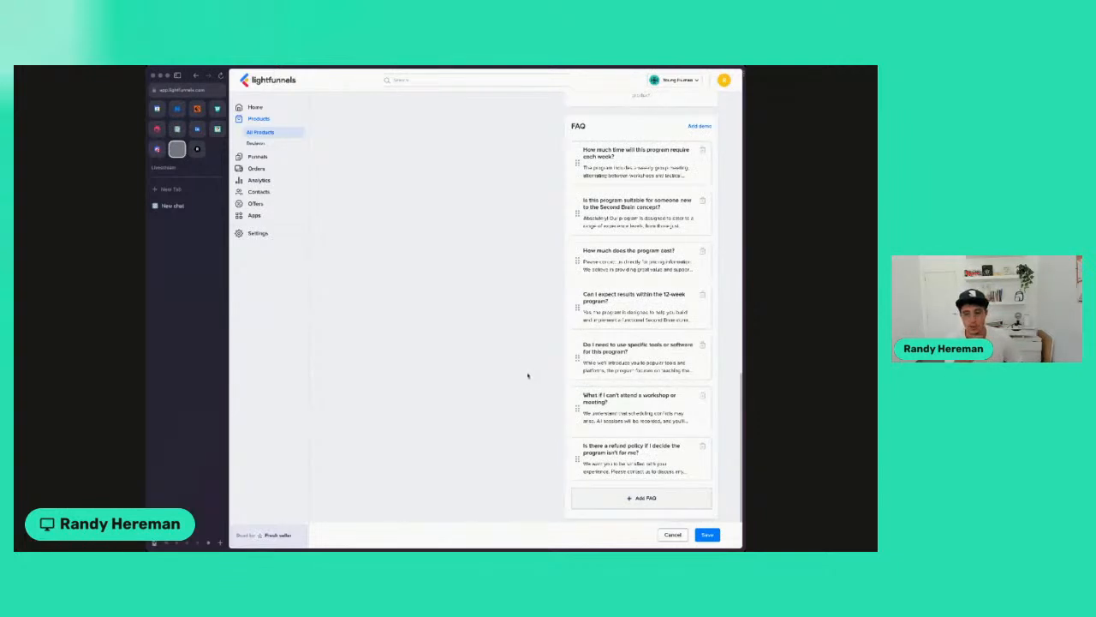
# - Review the completed product form and add demo testimonials to its Testimonials section
pyautogui.scroll(5, 602, 437)
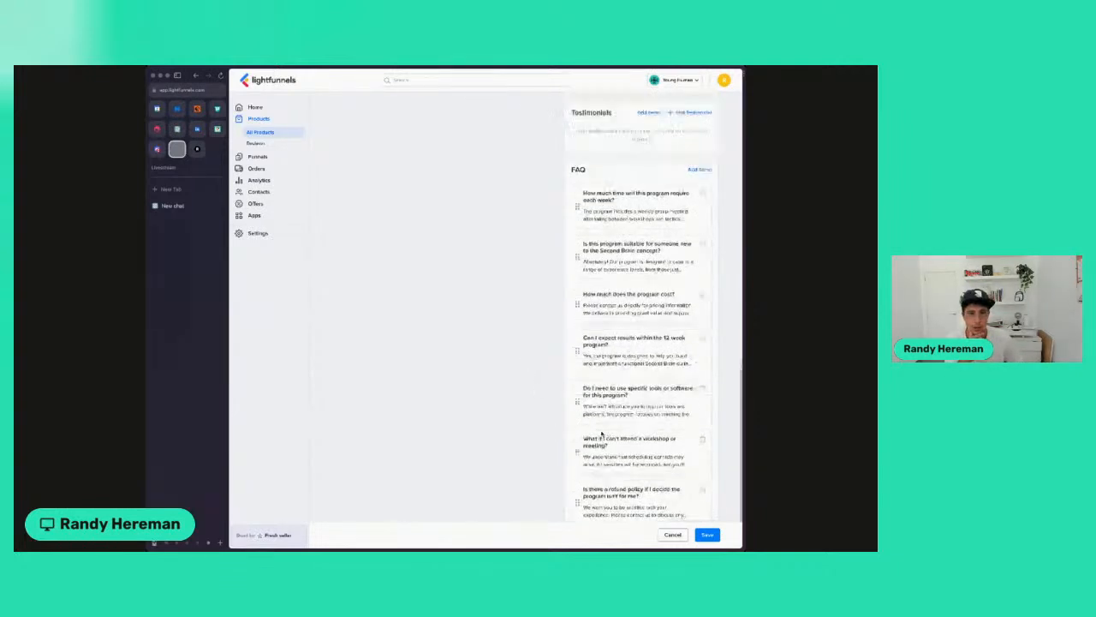
pyautogui.scroll(10, 600, 435)
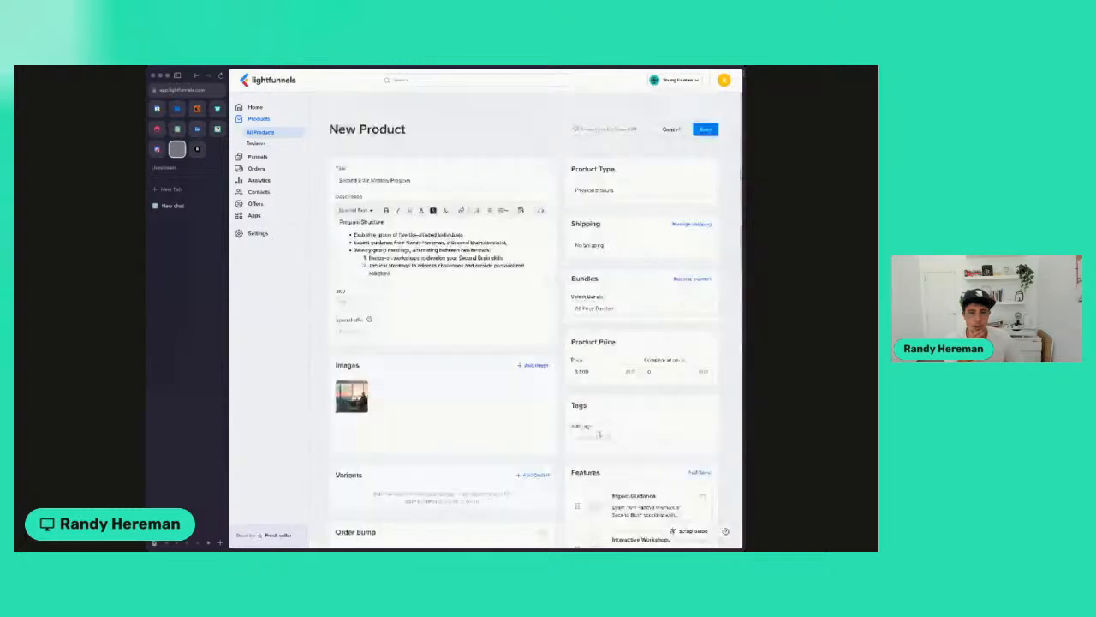
pyautogui.scroll(-8, 600, 437)
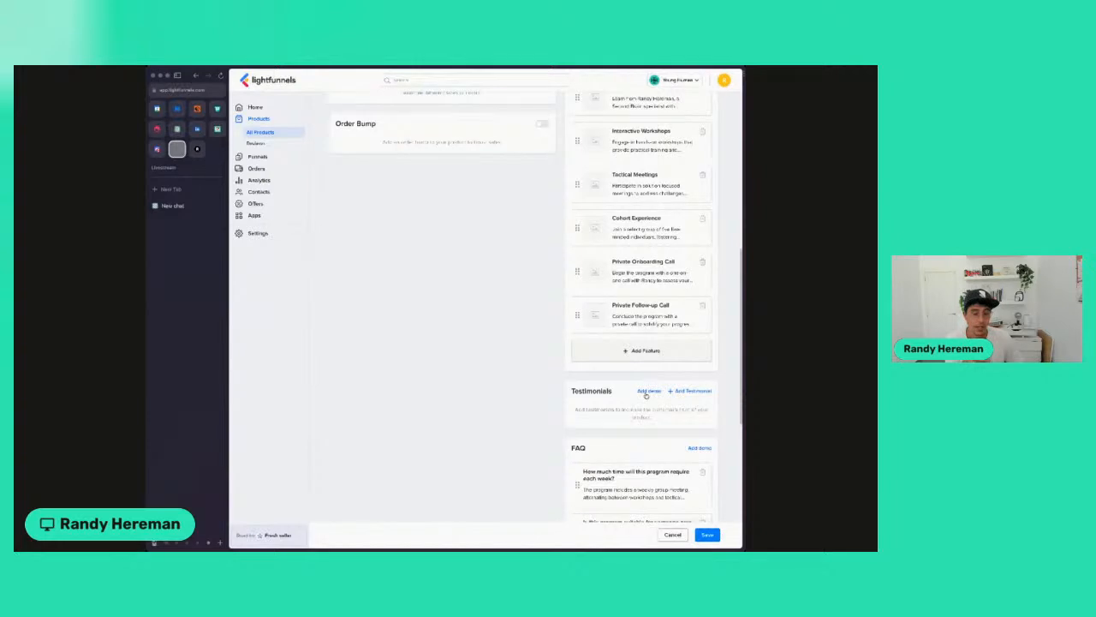
pyautogui.click(647, 392)
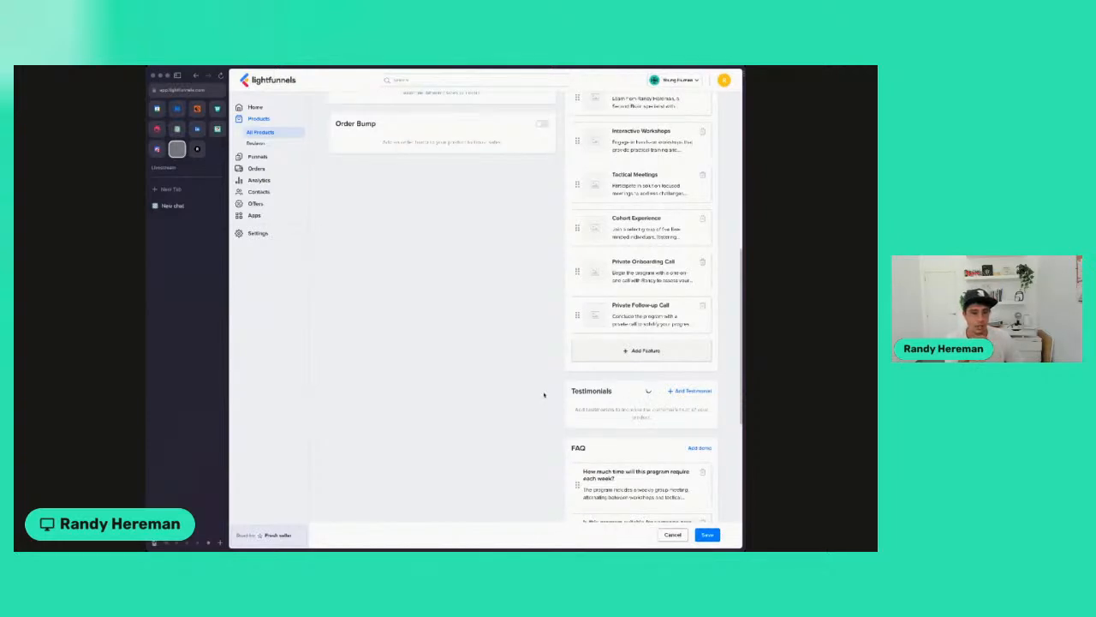
# - Save the new product and start selling it through a sales funnel
pyautogui.scroll(5, 531, 391)
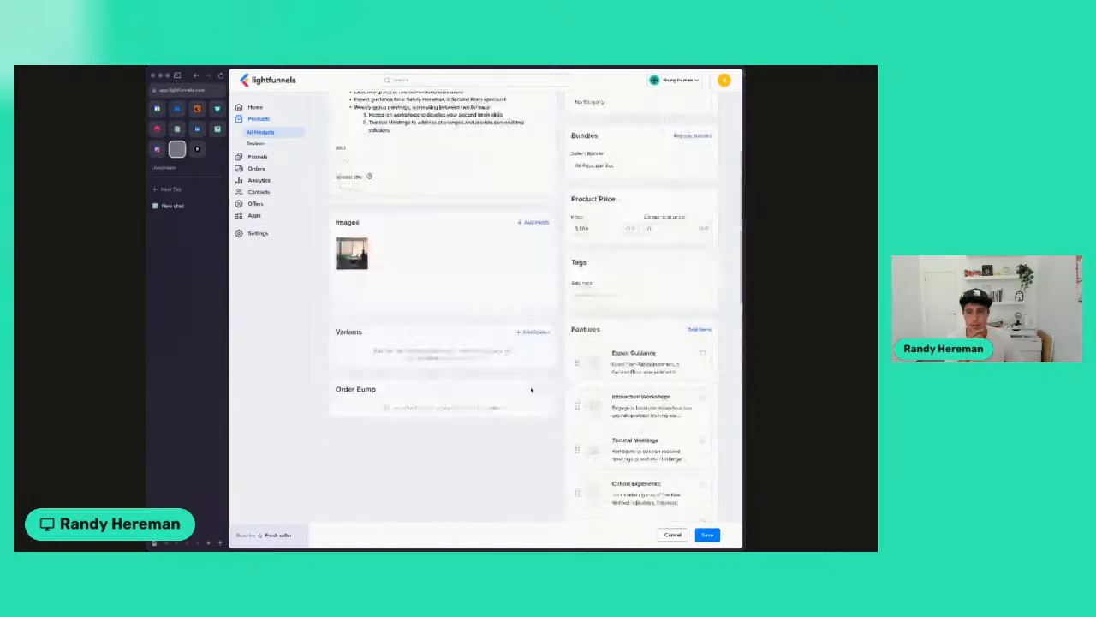
pyautogui.scroll(2, 471, 388)
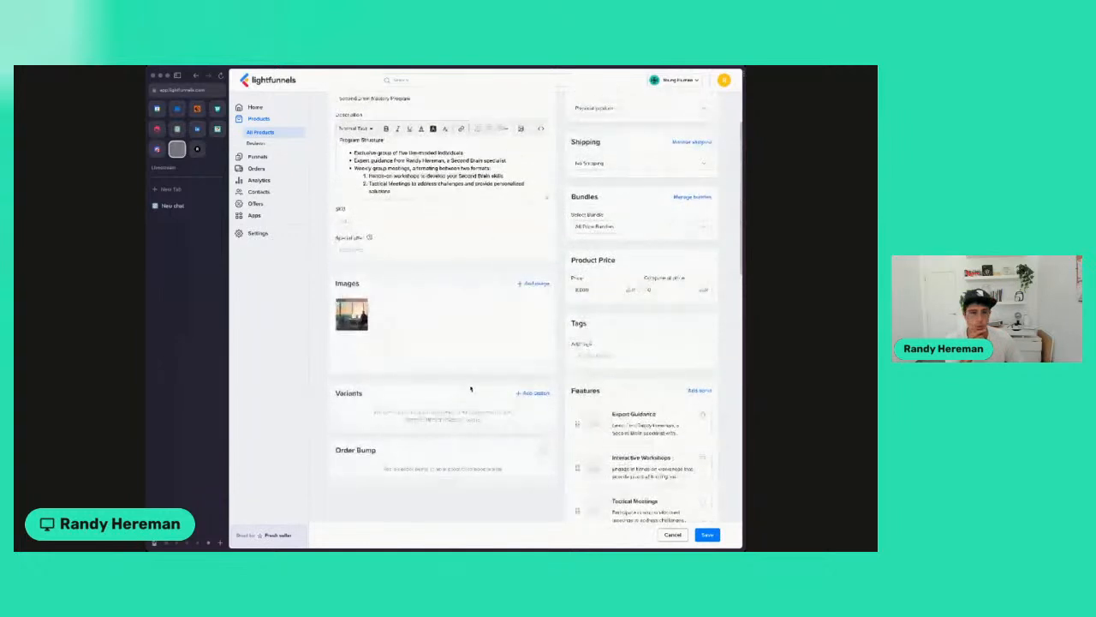
pyautogui.scroll(2, 471, 389)
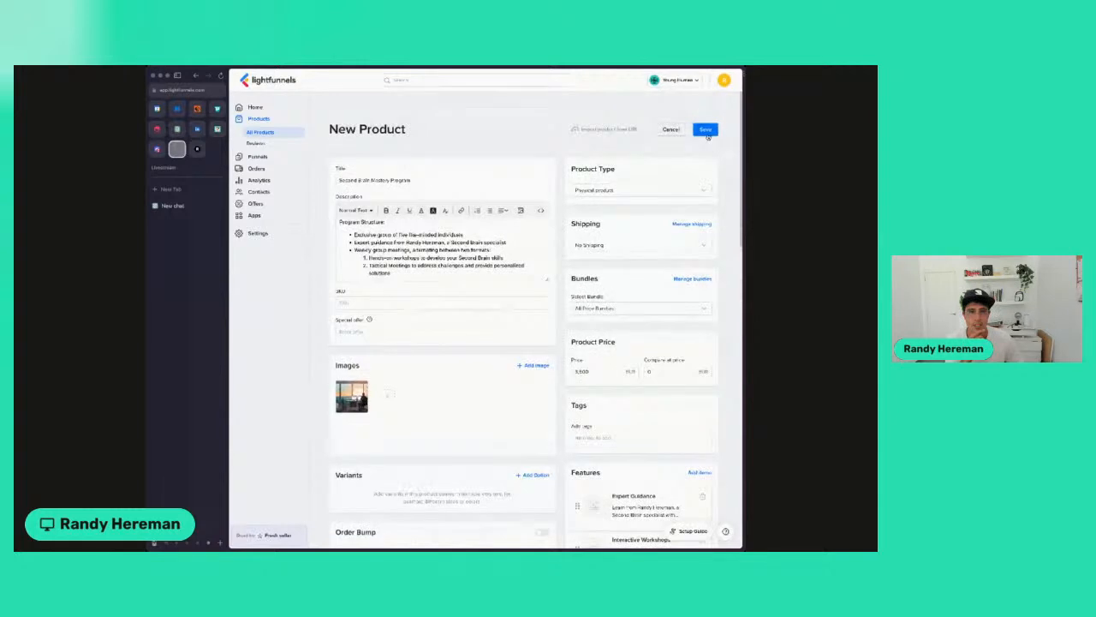
pyautogui.click(705, 128)
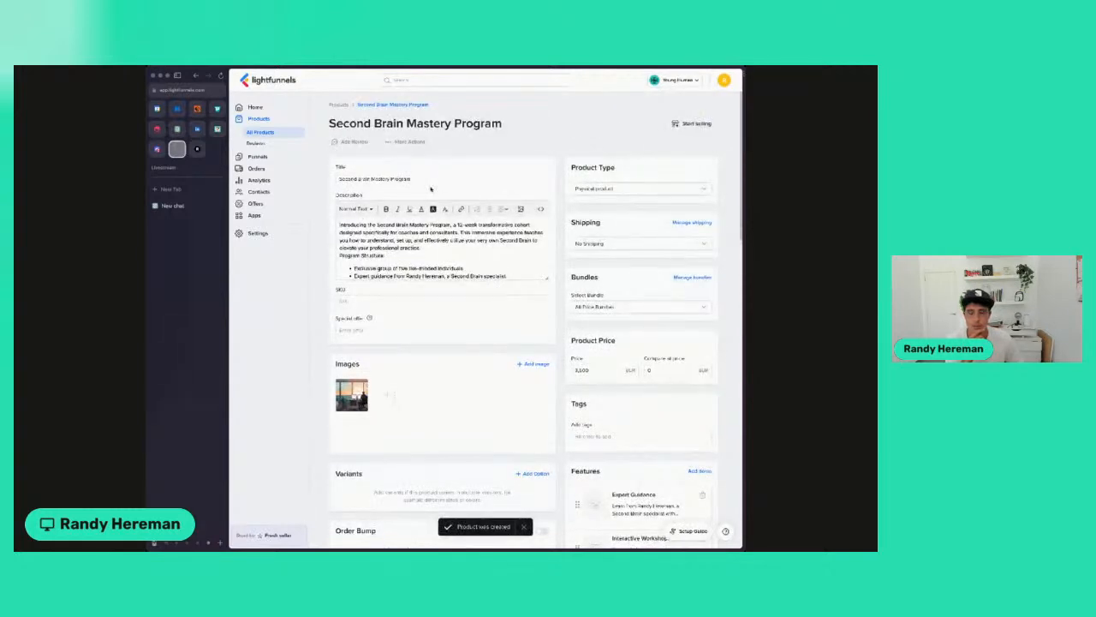
pyautogui.click(685, 125)
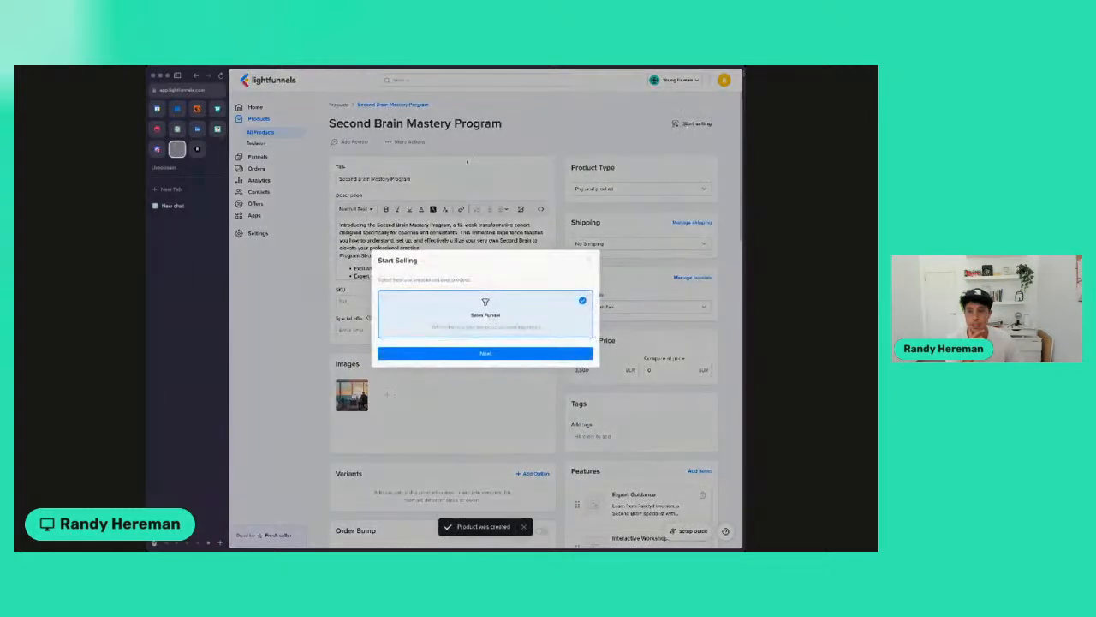
pyautogui.click(484, 351)
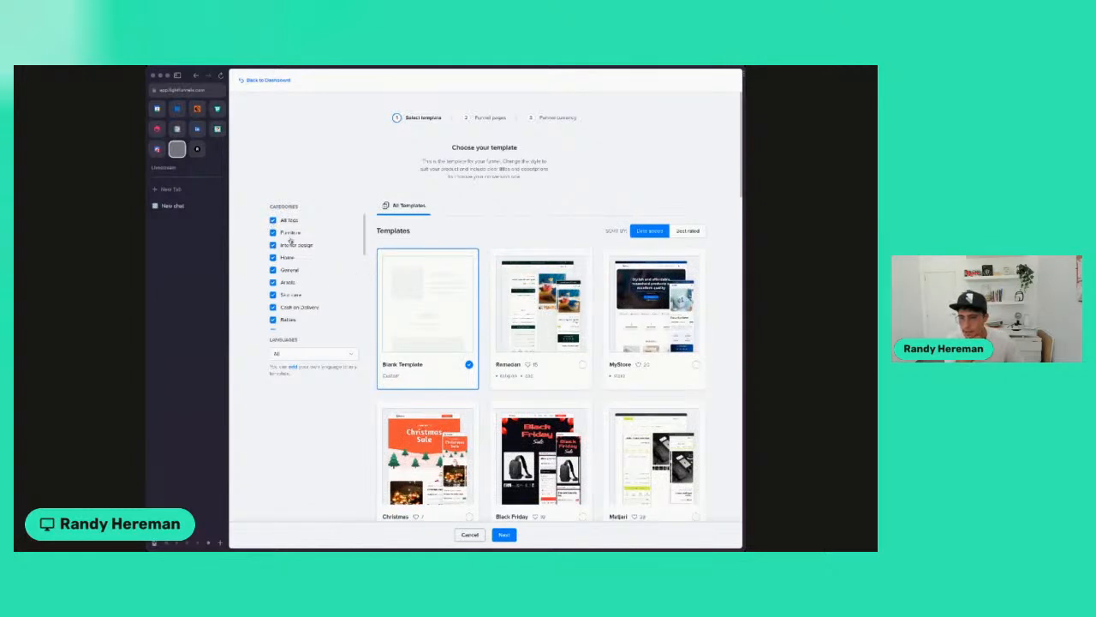
pyautogui.scroll(-5, 291, 241)
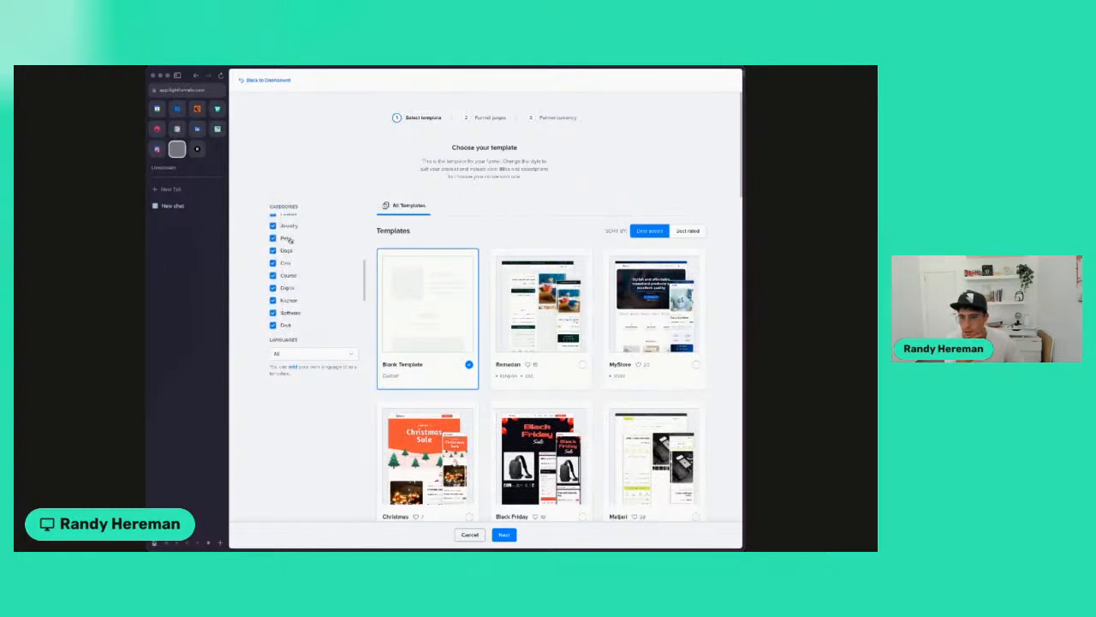
pyautogui.click(289, 274)
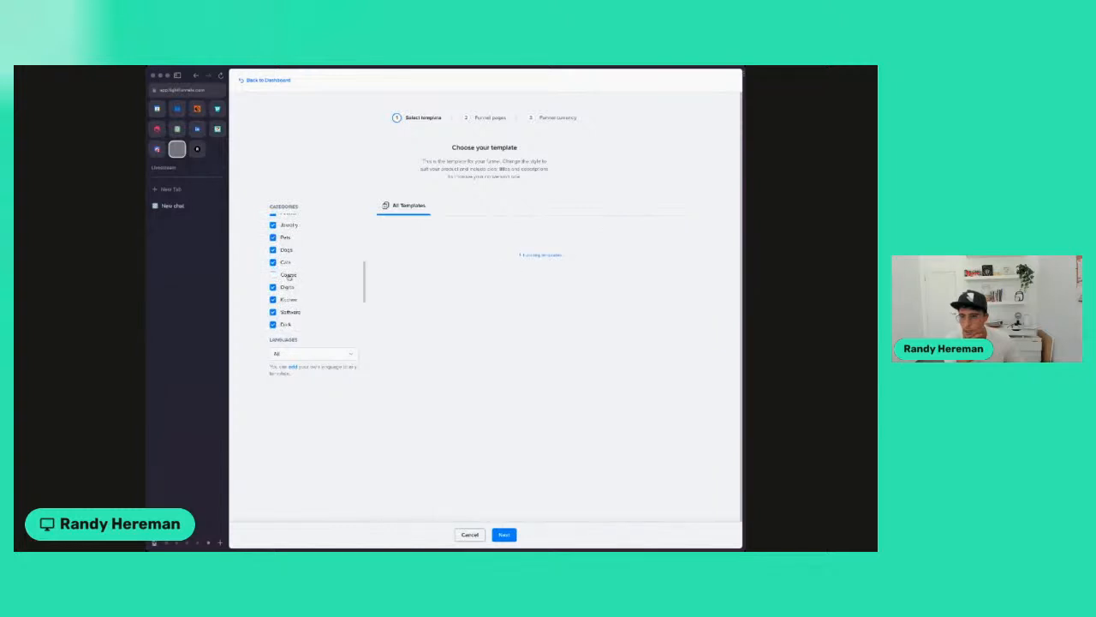
pyautogui.scroll(5, 288, 275)
# - Filter the funnel templates to the English language
pyautogui.click(292, 354)
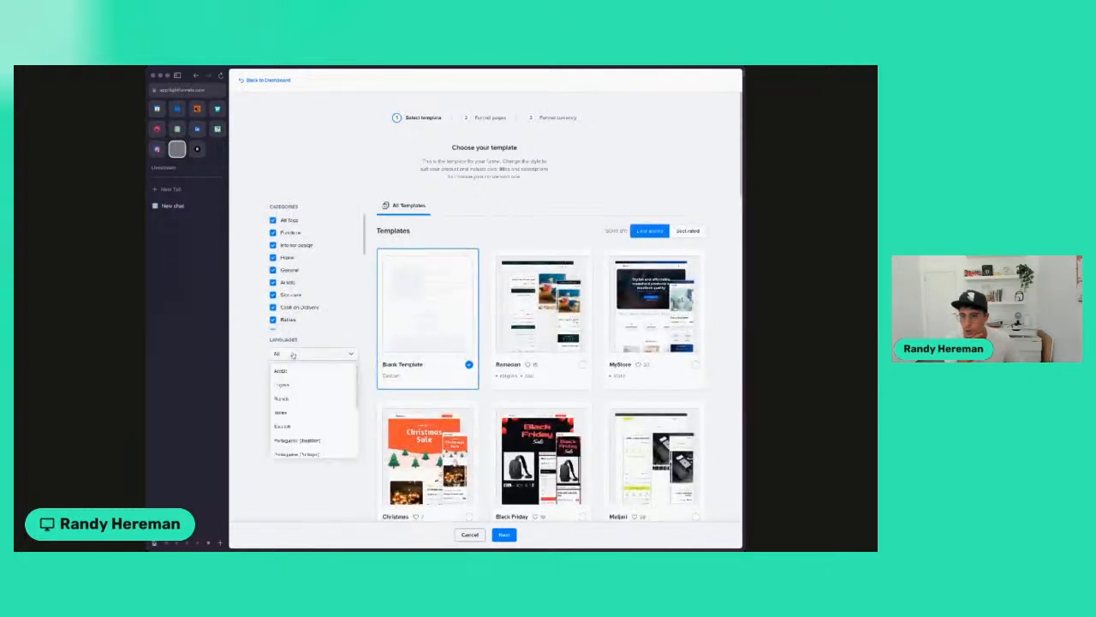
pyautogui.click(293, 354)
pyautogui.click(293, 354)
pyautogui.click(287, 384)
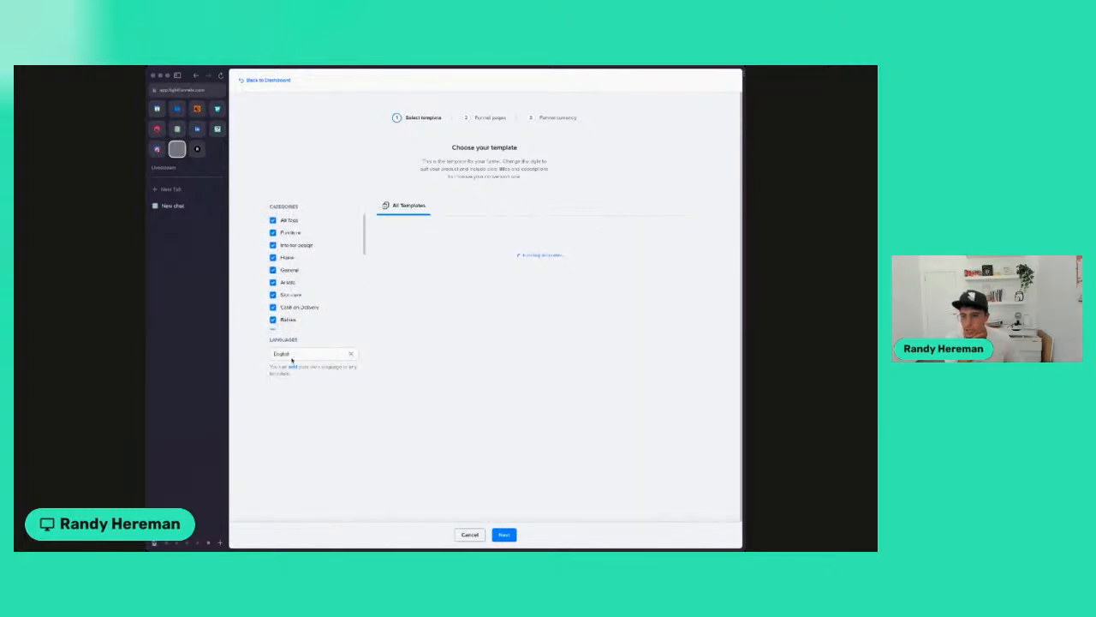
# - Deselect all template categories and show only the Course category
pyautogui.click(273, 221)
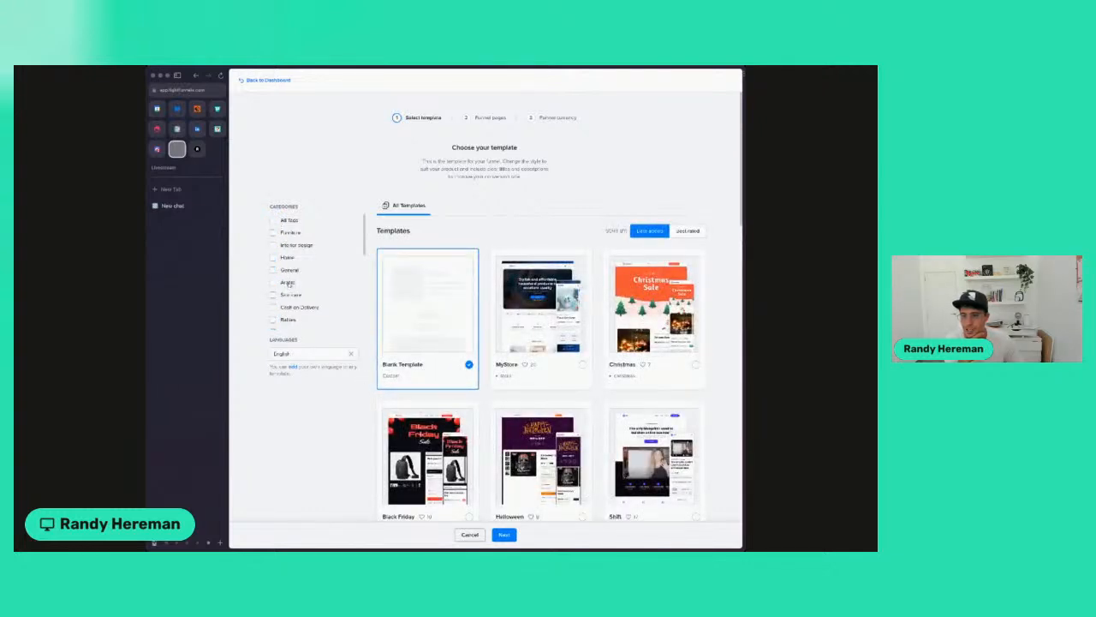
pyautogui.scroll(-2, 291, 291)
pyautogui.scroll(-3, 291, 296)
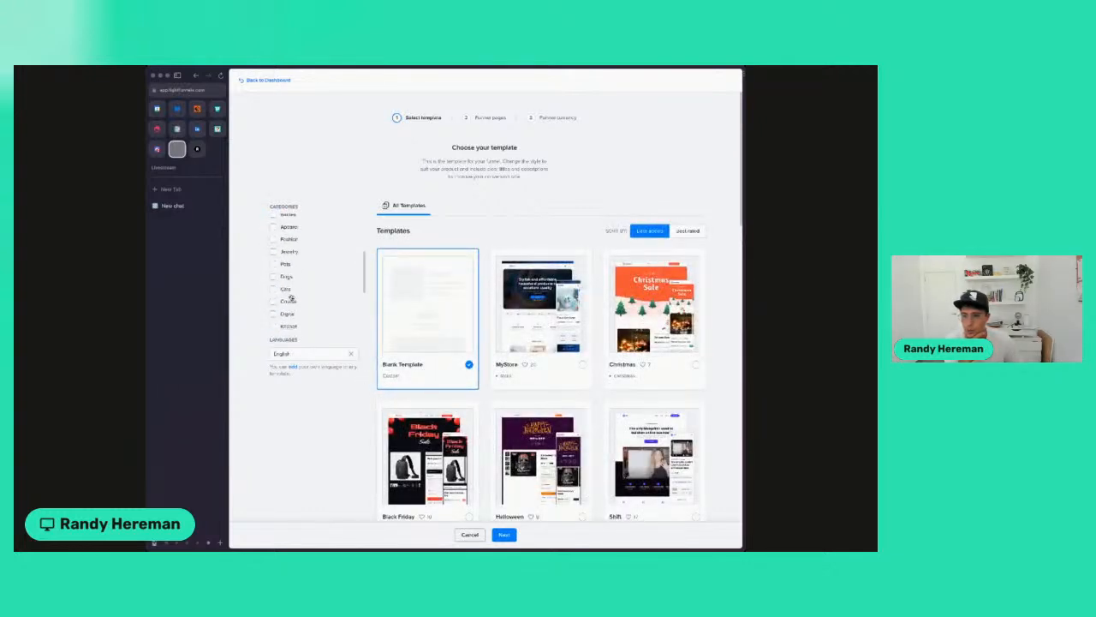
pyautogui.click(289, 300)
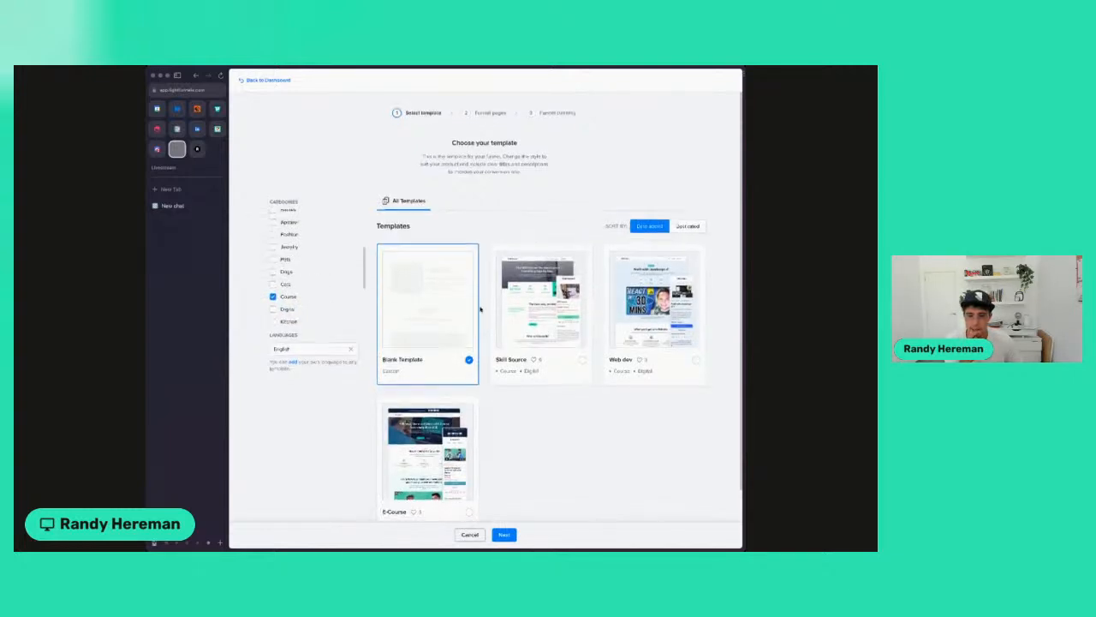
# - Preview the Skill Source template's product page, select that template and continue to the funnel pages
pyautogui.scroll(-2, 441, 248)
pyautogui.scroll(1, 481, 310)
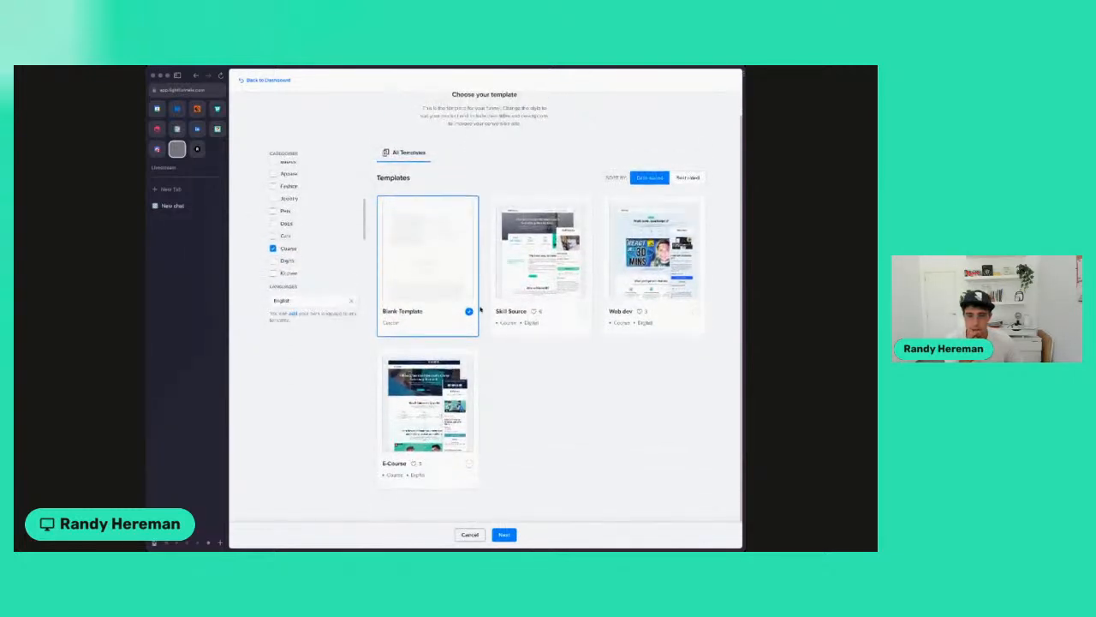
pyautogui.click(550, 298)
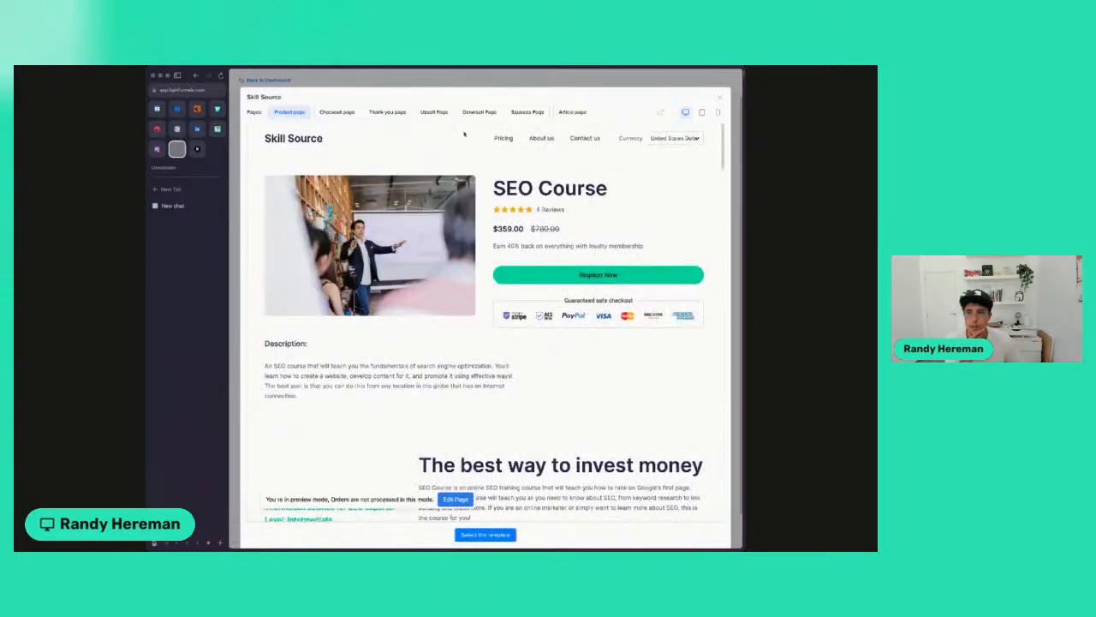
pyautogui.scroll(-1, 548, 360)
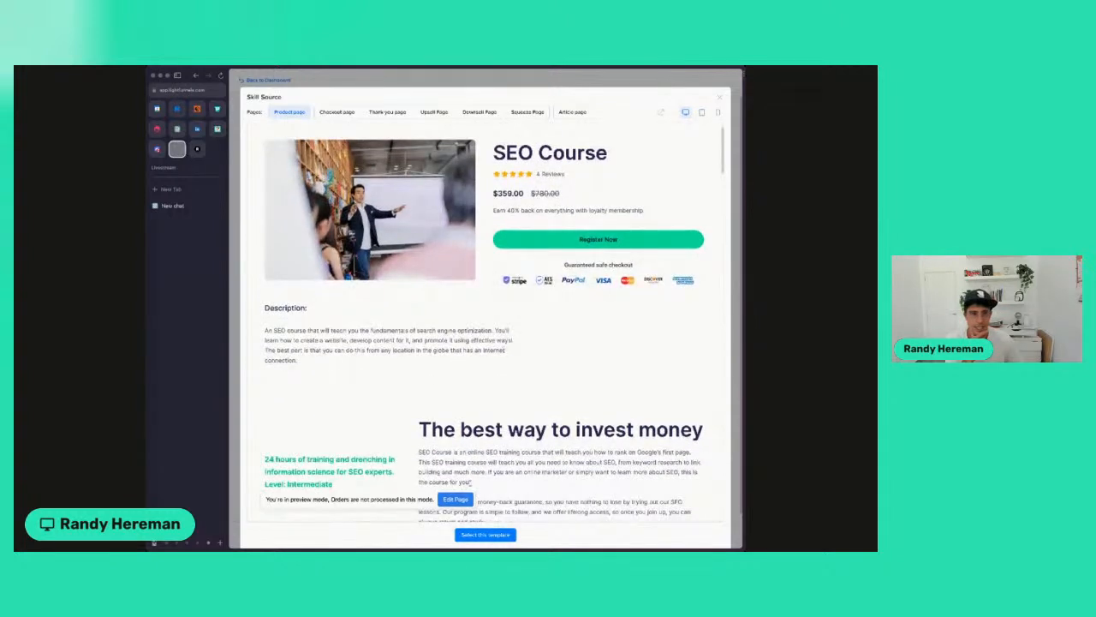
pyautogui.click(473, 535)
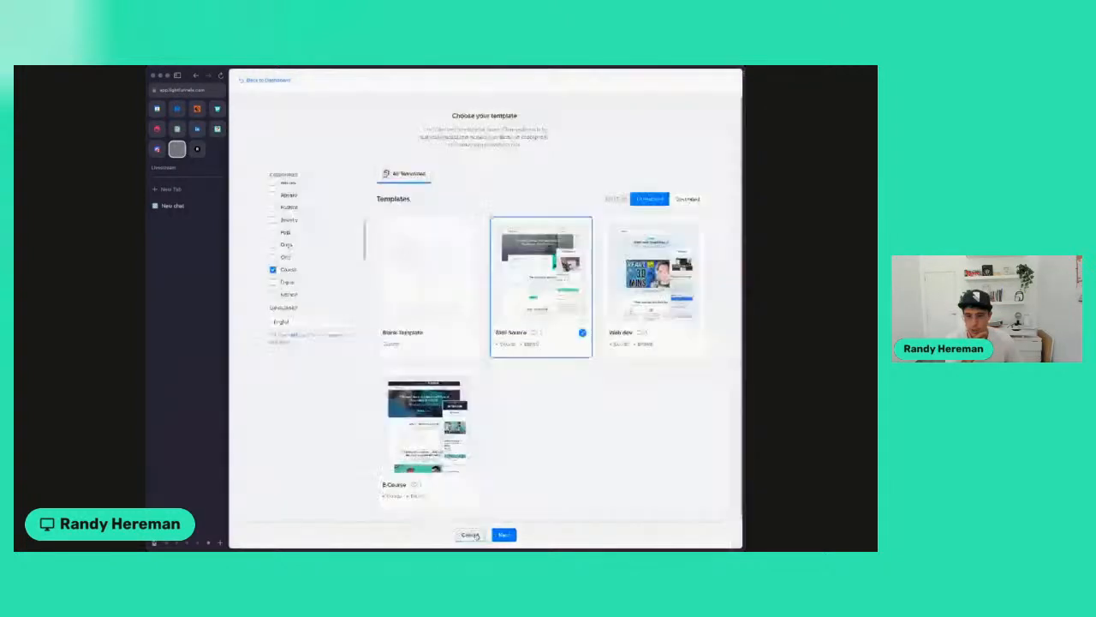
pyautogui.click(505, 535)
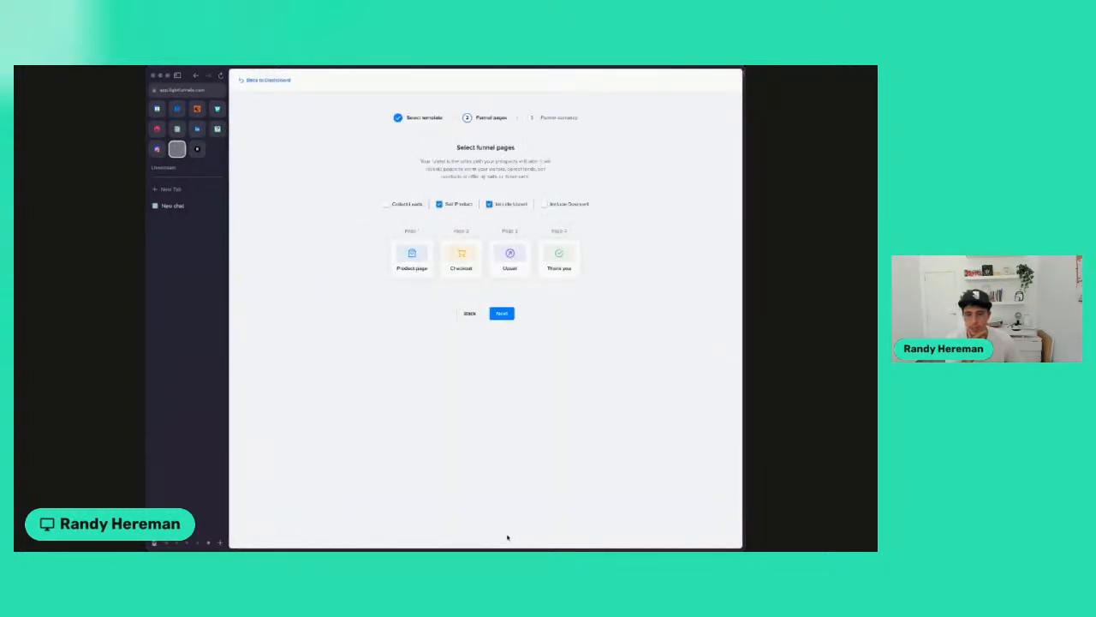
# - Include the Collect Leads page, leave out the upsell, and continue with this set of funnel pages
pyautogui.click(404, 207)
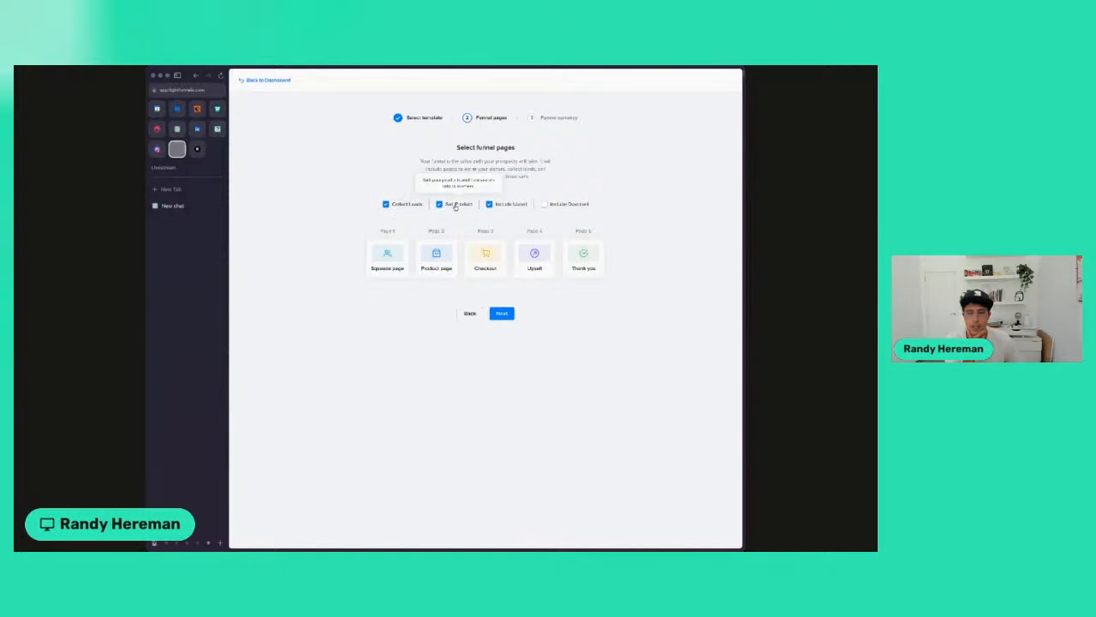
pyautogui.click(511, 205)
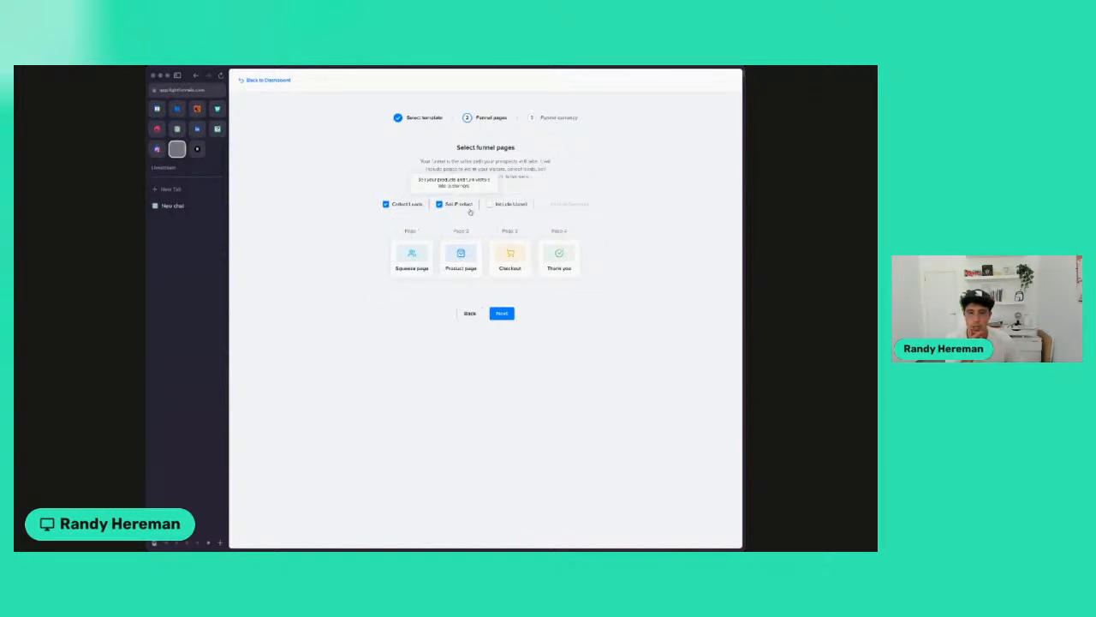
pyautogui.click(502, 314)
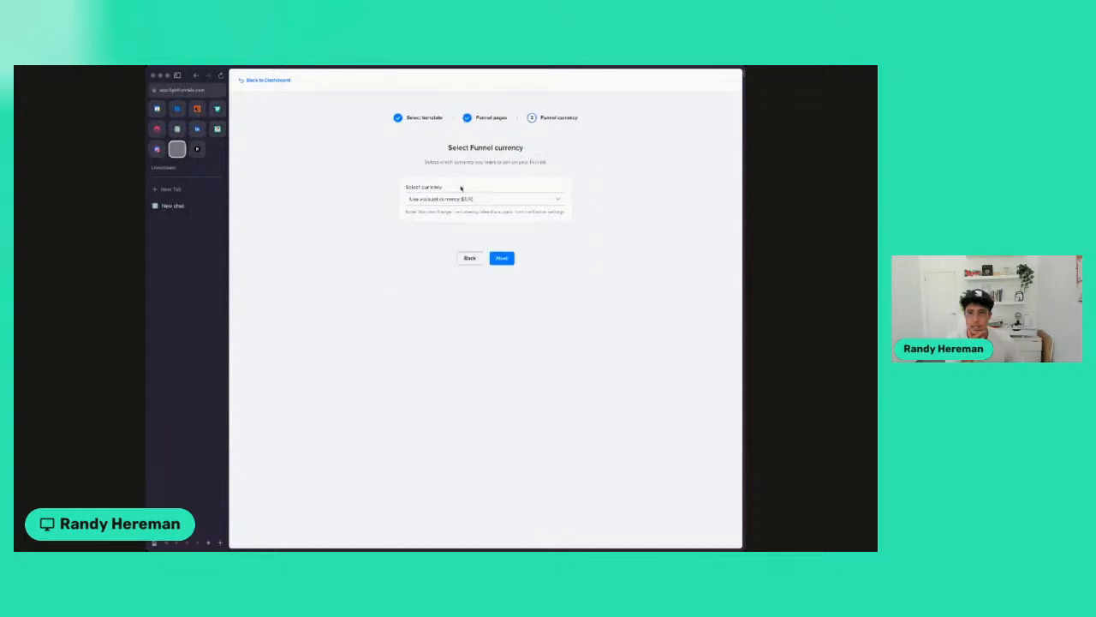
# - Keep the account currency, name the funnel "Second Brain Mastery Program" and open it
pyautogui.click(503, 256)
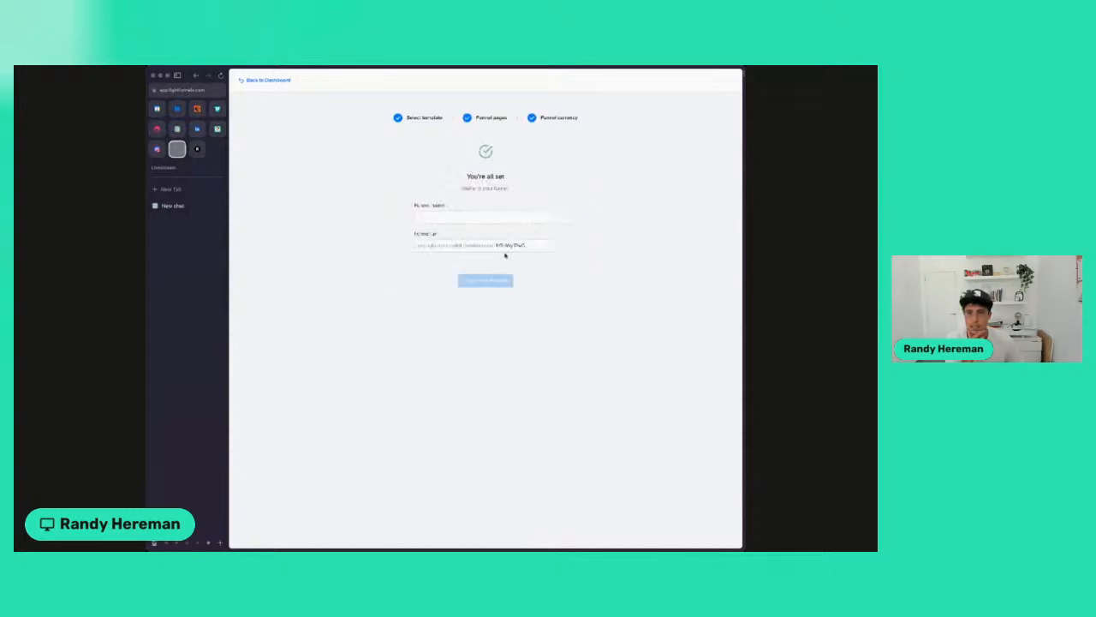
pyautogui.click(456, 218)
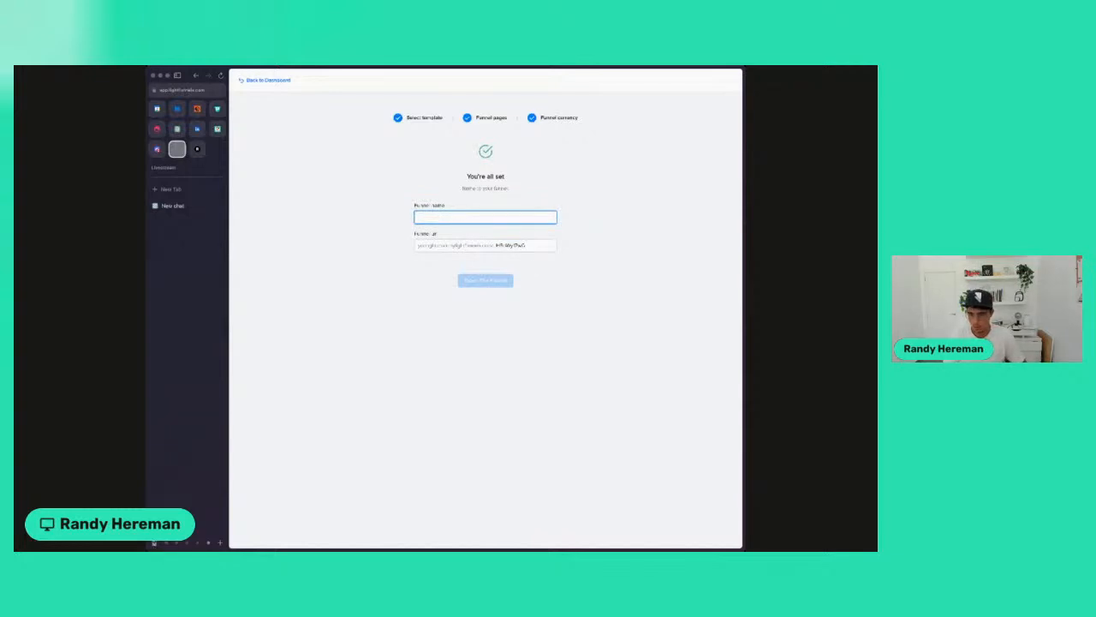
pyautogui.write('Second Brain Mastery Program')
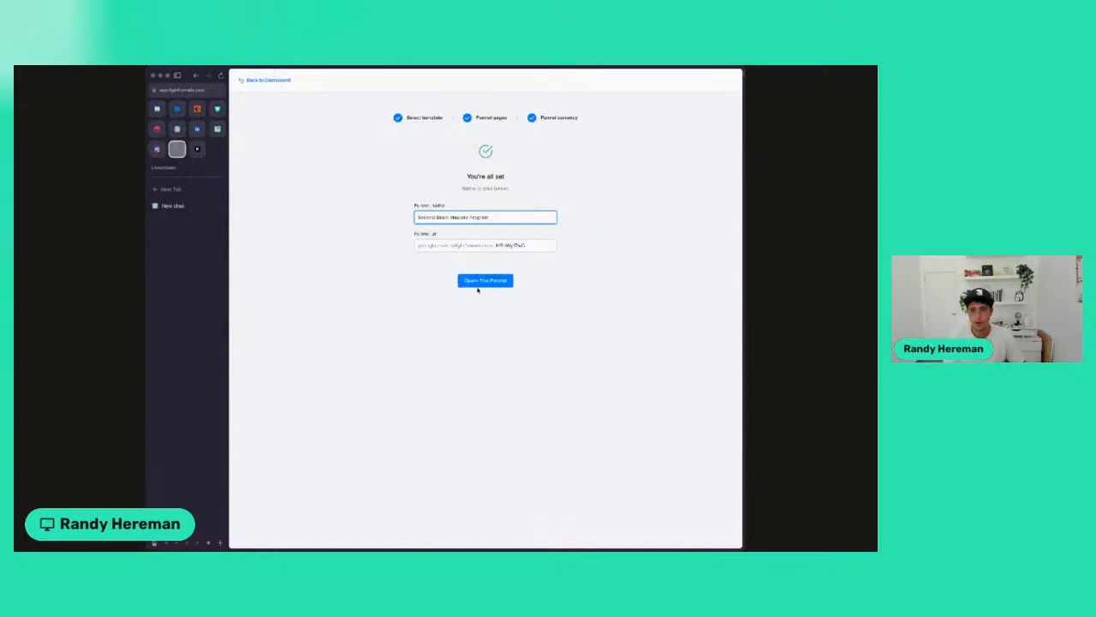
pyautogui.click(484, 280)
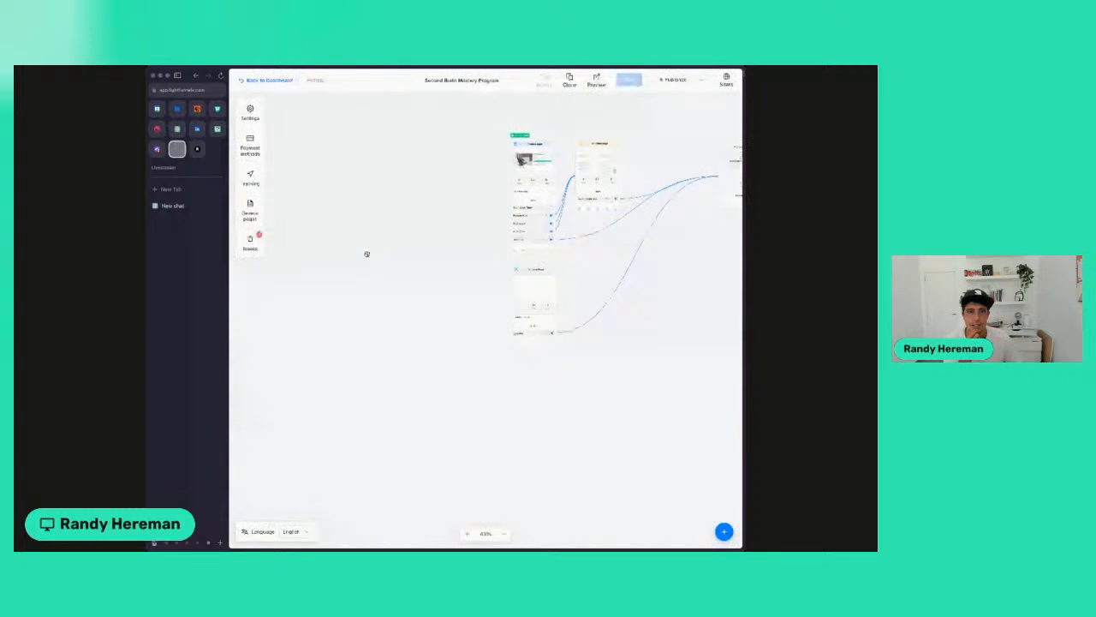
# - Examine the funnel map's product, checkout, squeeze and thank-you pages and the links between them
pyautogui.hscroll(2, 515, 261)
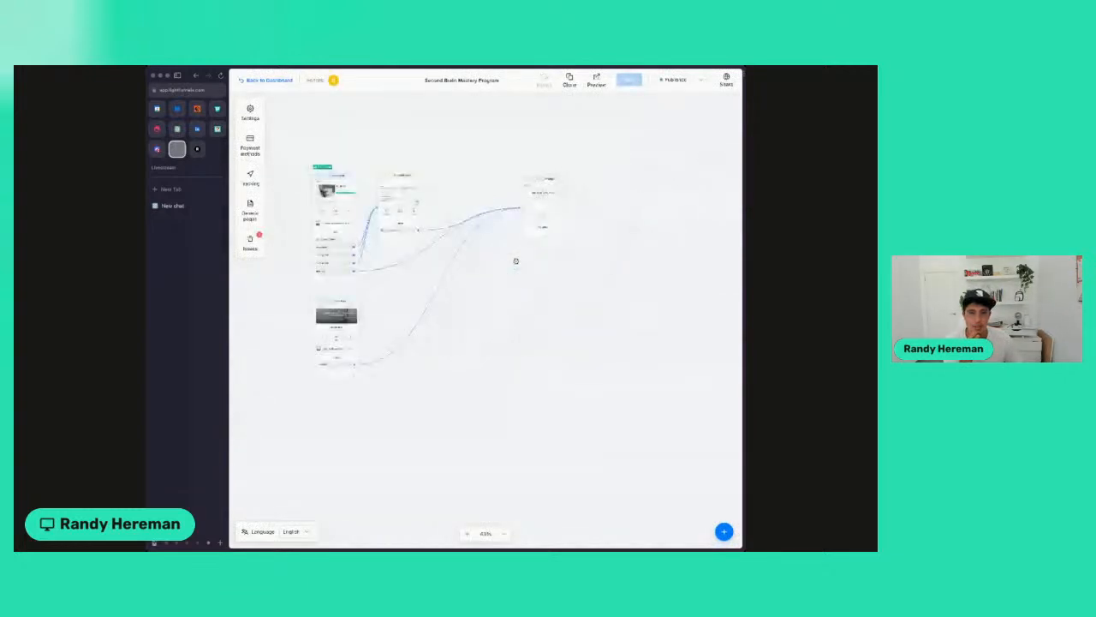
pyautogui.hscroll(-1, 516, 261)
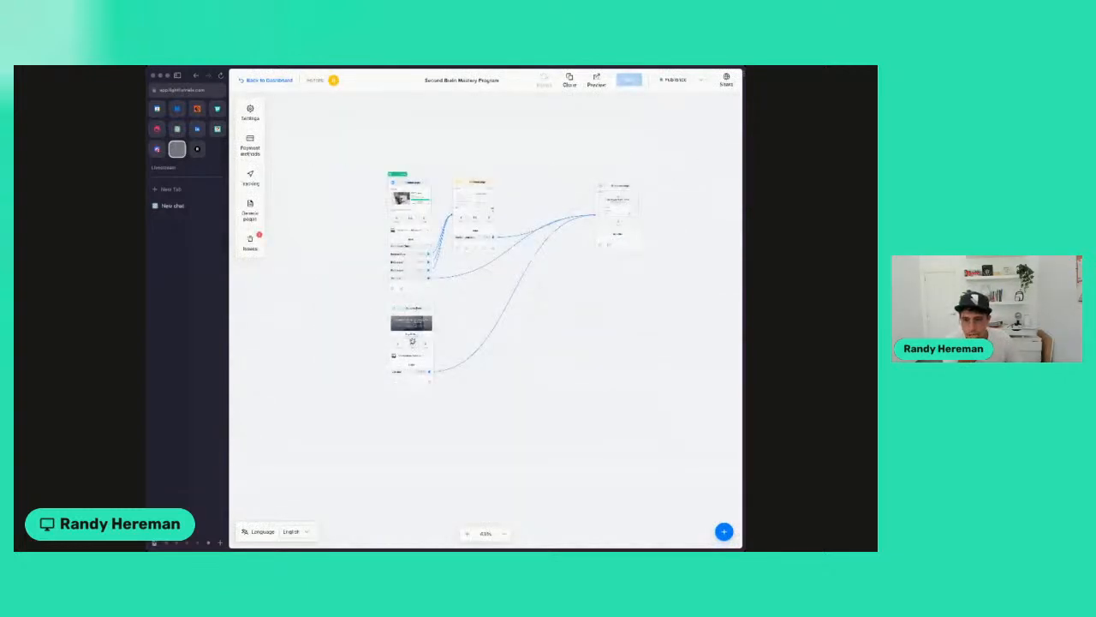
pyautogui.scroll(5, 415, 338)
pyautogui.scroll(3, 415, 338)
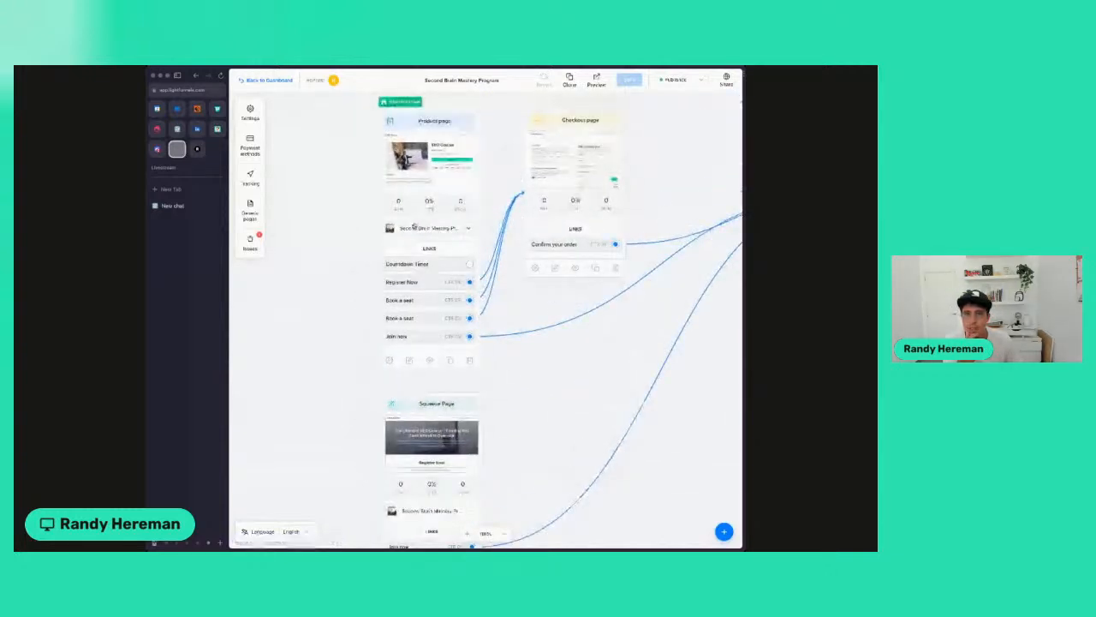
pyautogui.scroll(-5, 417, 225)
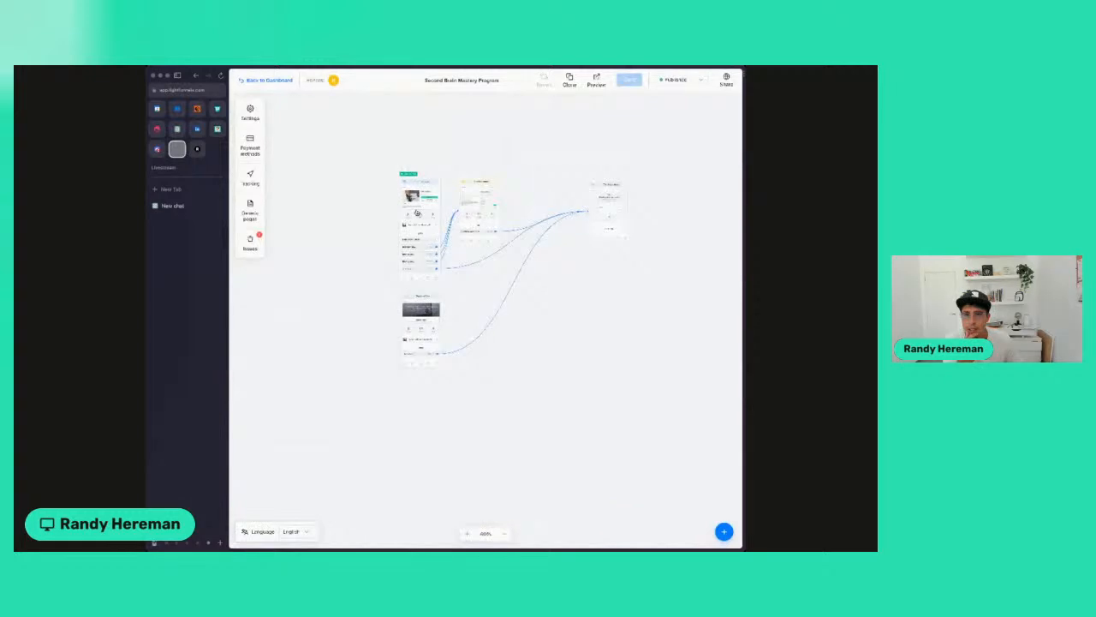
pyautogui.scroll(1, 417, 213)
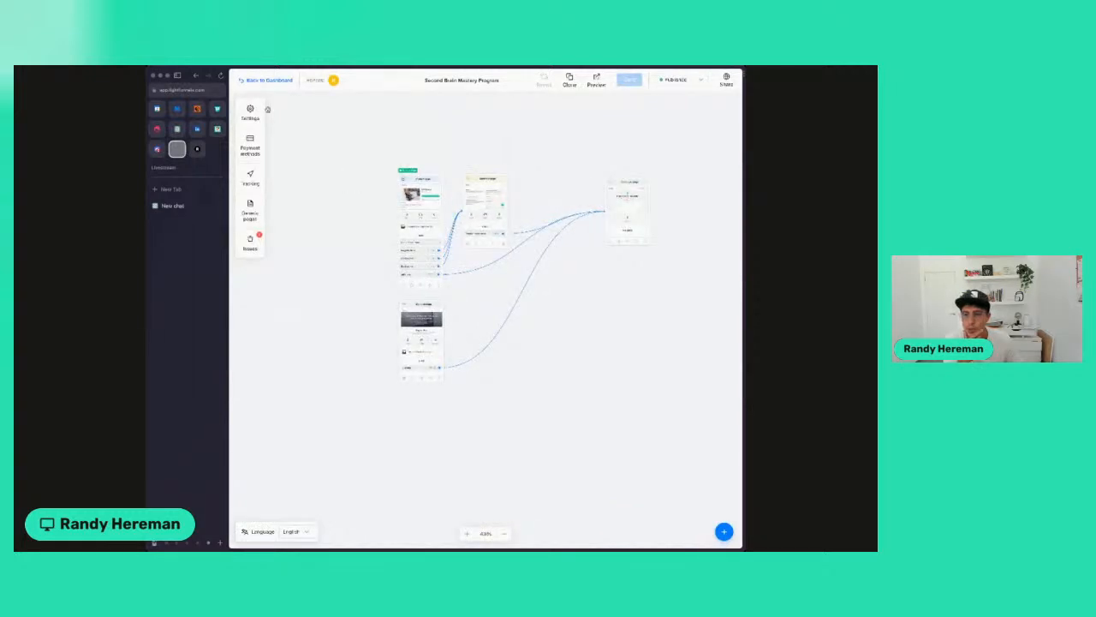
# - Enable Address Autocomplete in the funnel settings and save the funnel
pyautogui.click(251, 117)
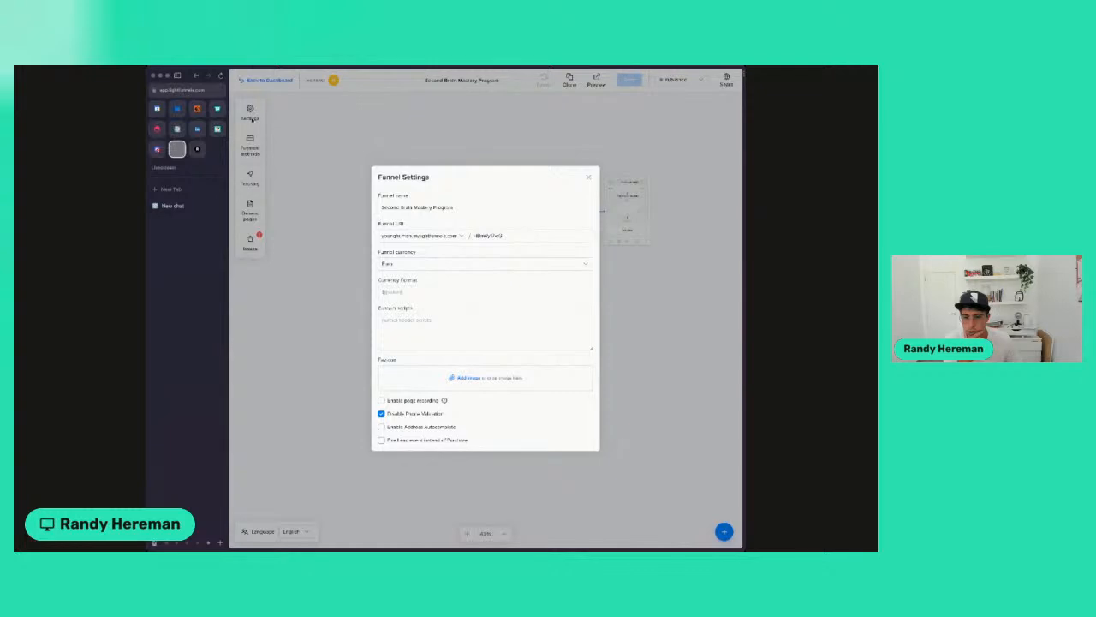
pyautogui.click(381, 426)
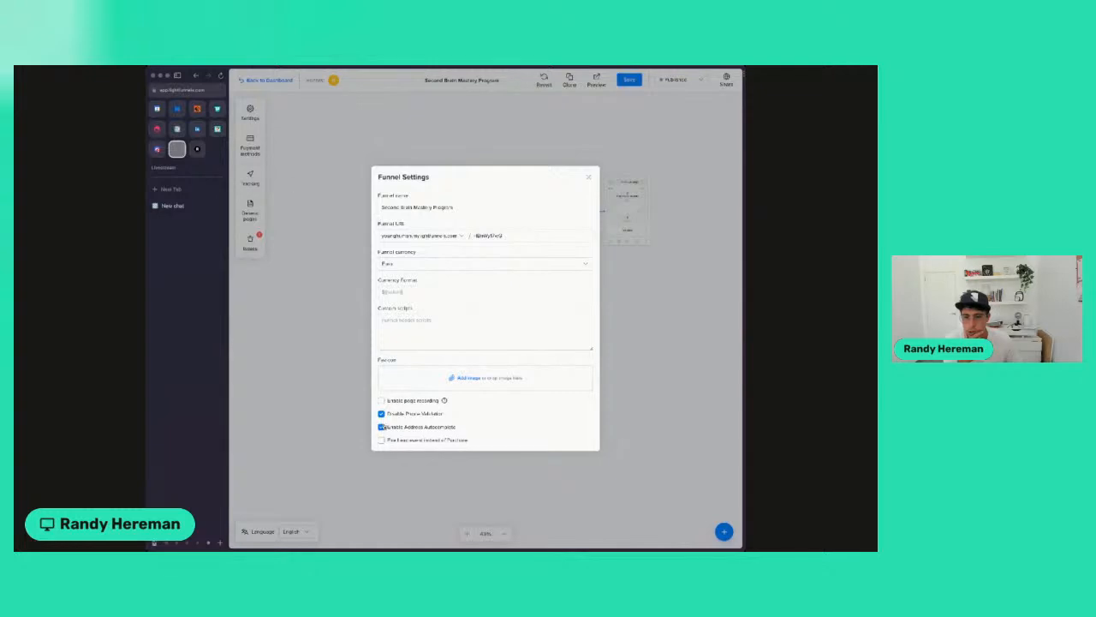
pyautogui.click(589, 174)
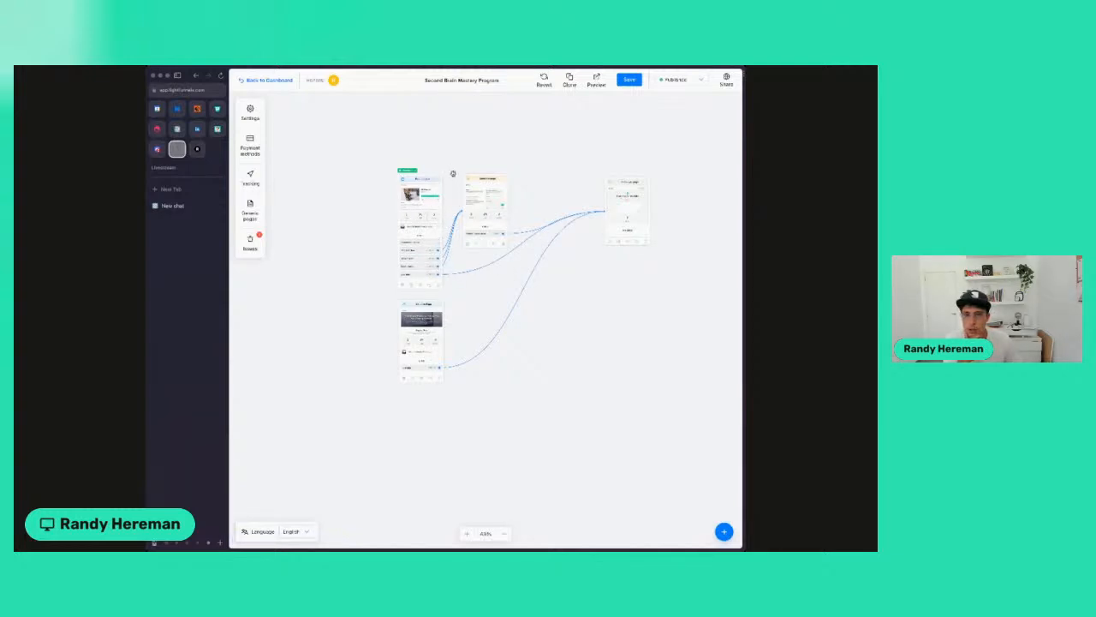
pyautogui.click(629, 81)
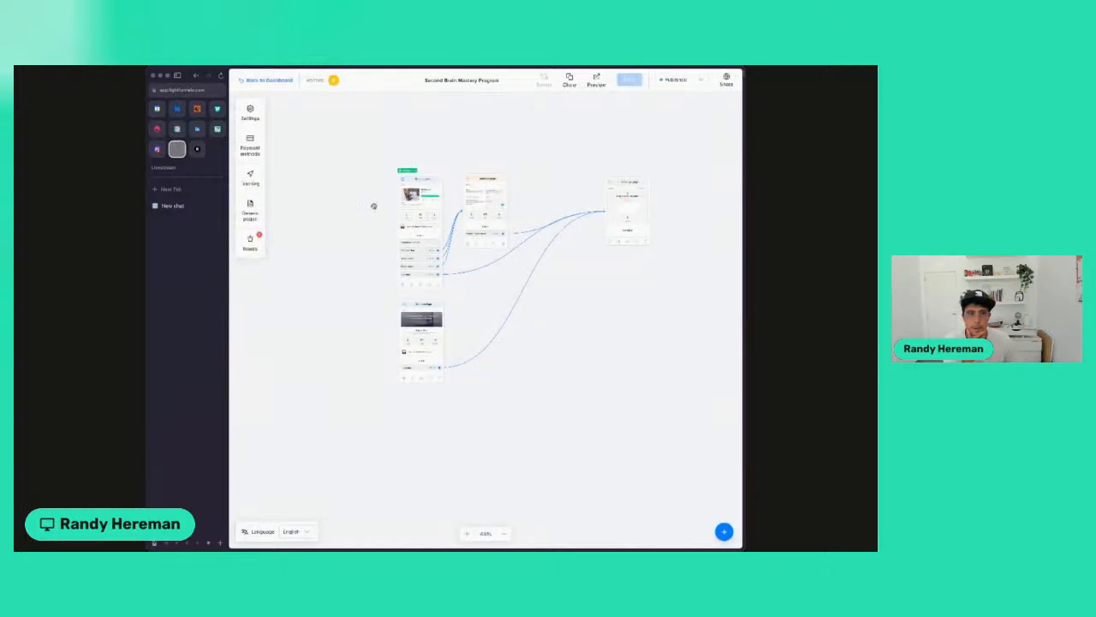
# - Open the funnel's product page in the page editor
pyautogui.click(408, 209)
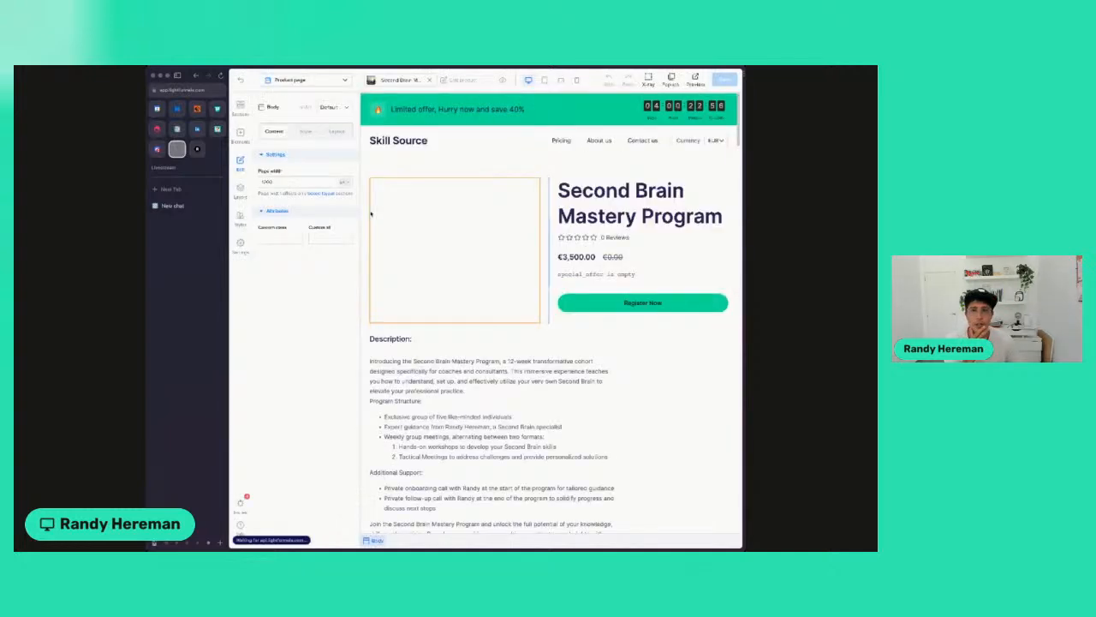
# - Review the product page's Second Brain Mastery Program details, description, "The best way to invest money" and "Who will benefit?" sections
pyautogui.click(404, 81)
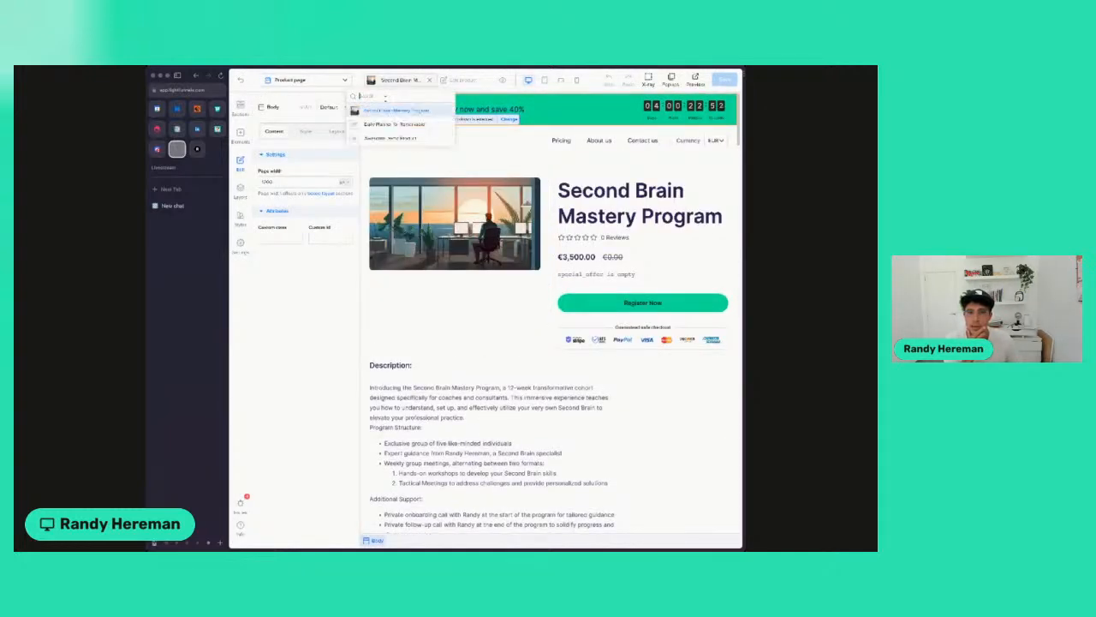
pyautogui.click(403, 78)
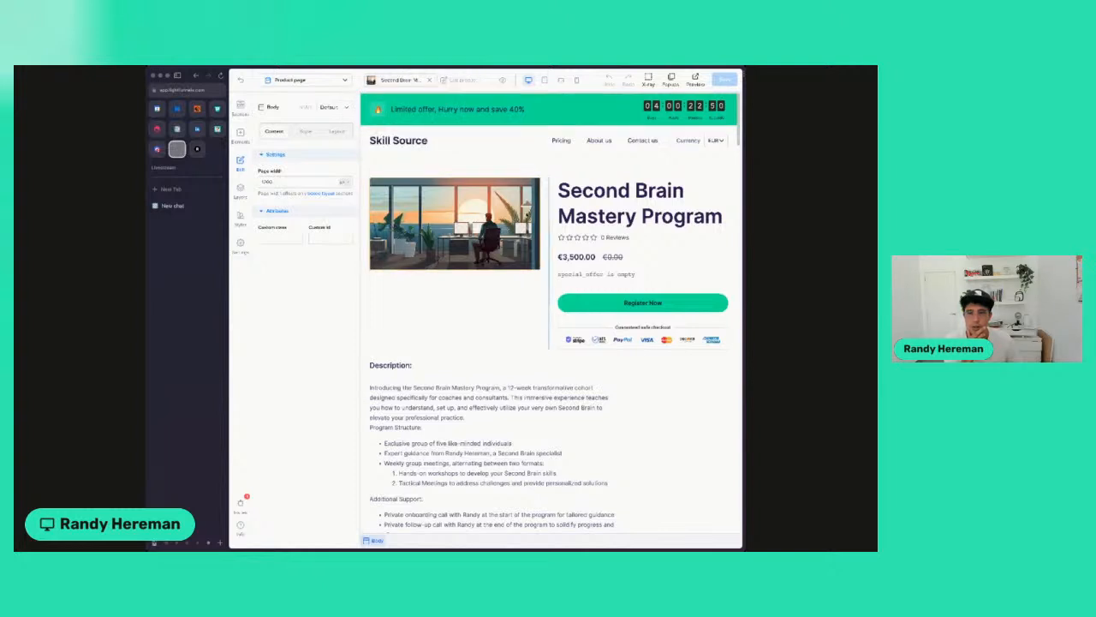
pyautogui.scroll(-5, 526, 215)
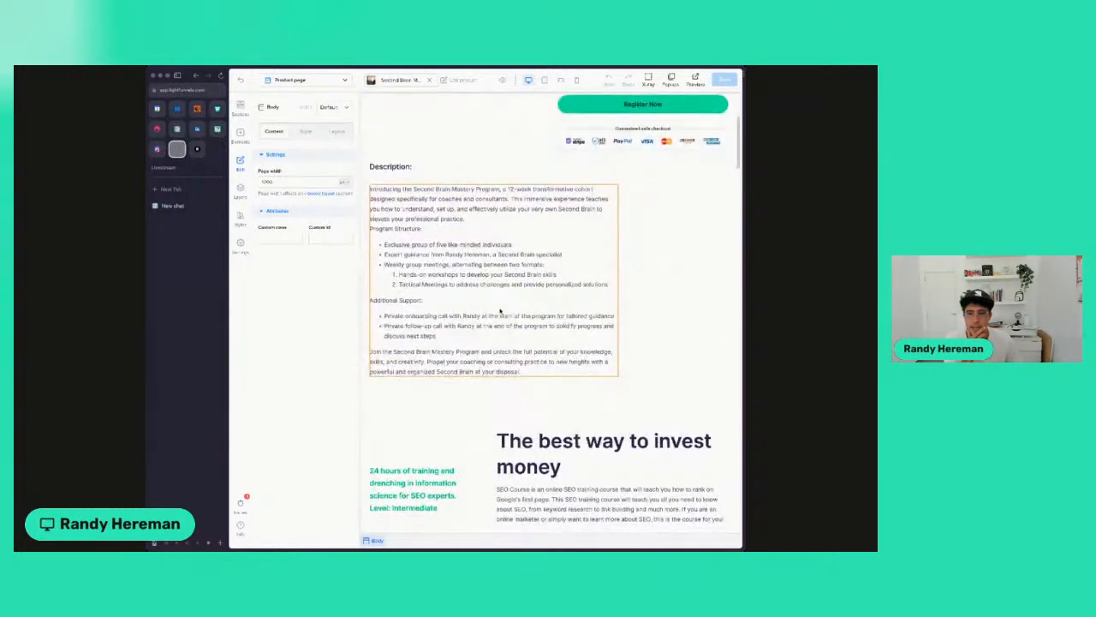
pyautogui.scroll(-4, 499, 313)
pyautogui.scroll(-10, 499, 313)
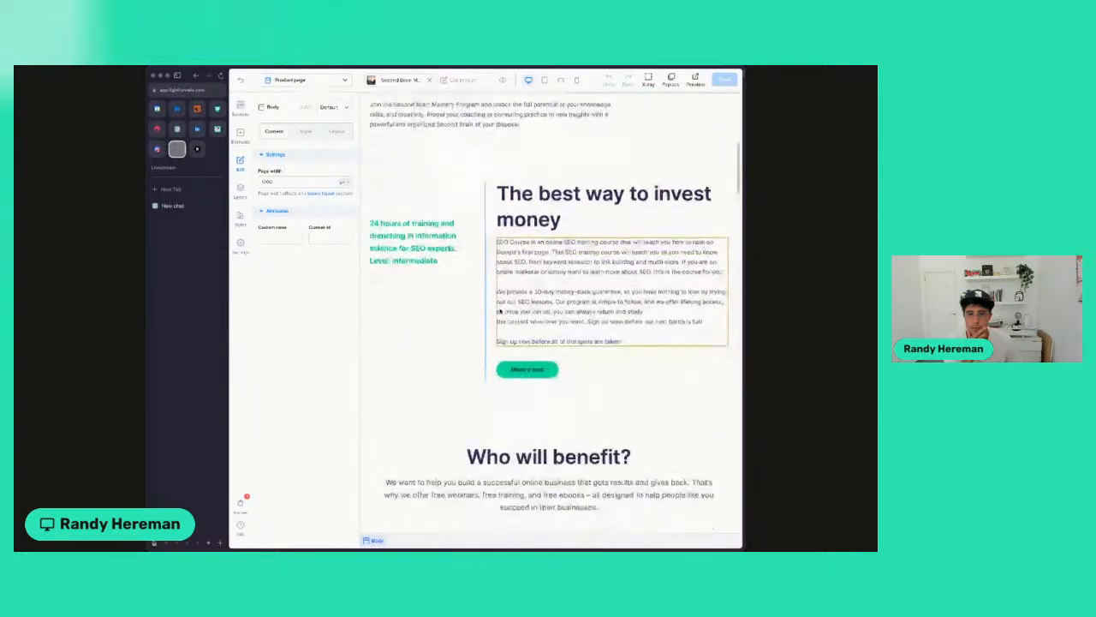
pyautogui.scroll(-1, 500, 300)
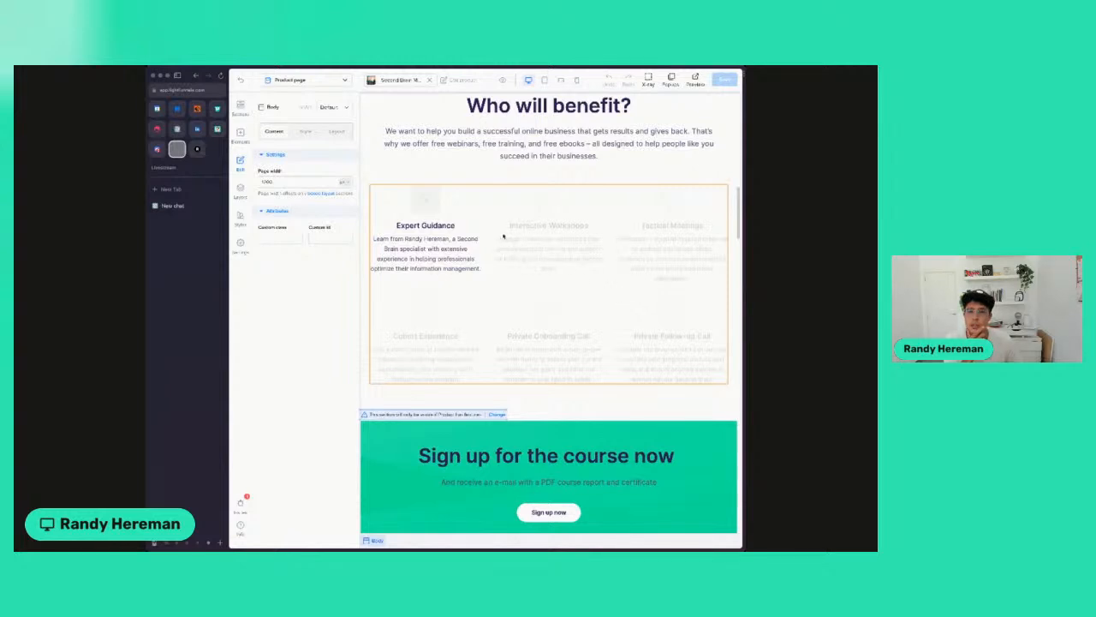
pyautogui.scroll(2, 502, 232)
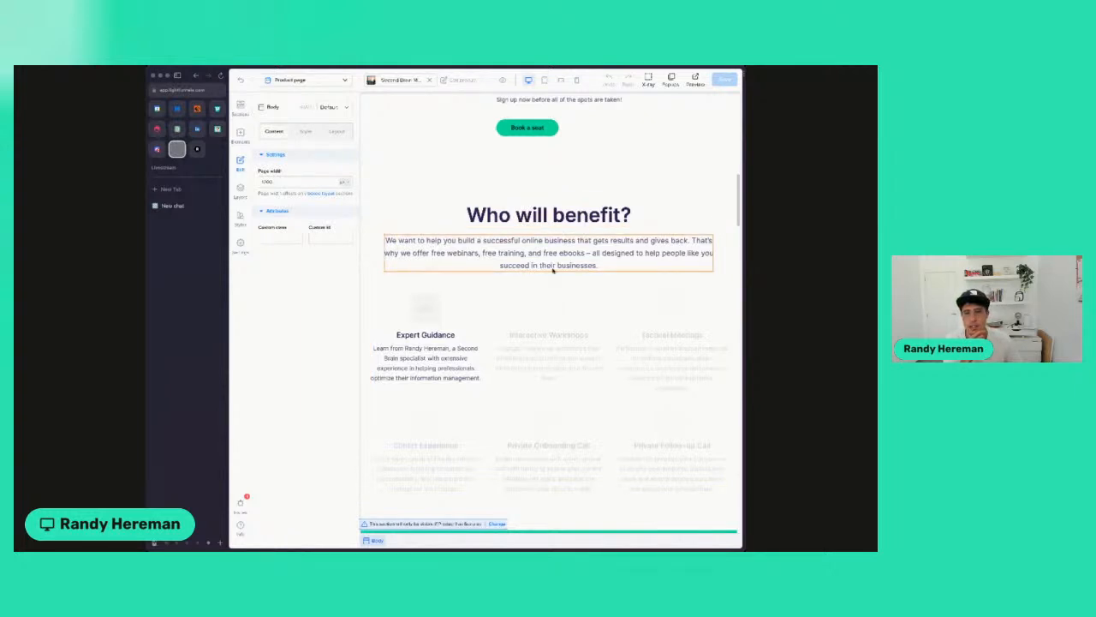
pyautogui.scroll(-10, 550, 308)
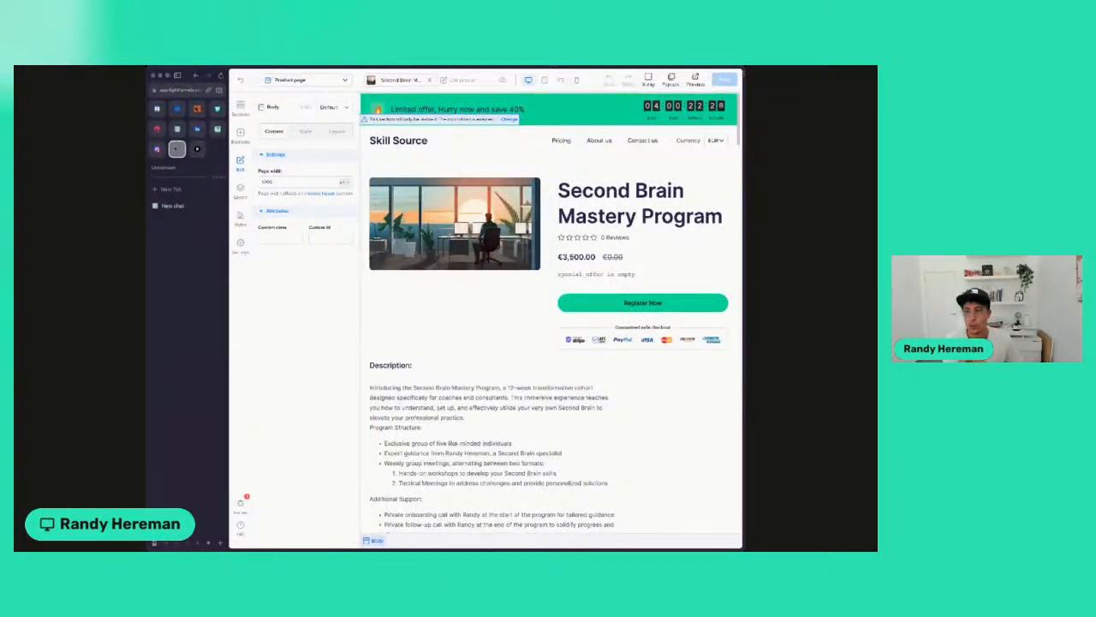
# - Switch to the PKM Program chat in ChatGPT and review the marketing personas' goals, current situation, feelings, values and problems
pyautogui.click(172, 205)
pyautogui.scroll(3, 454, 297)
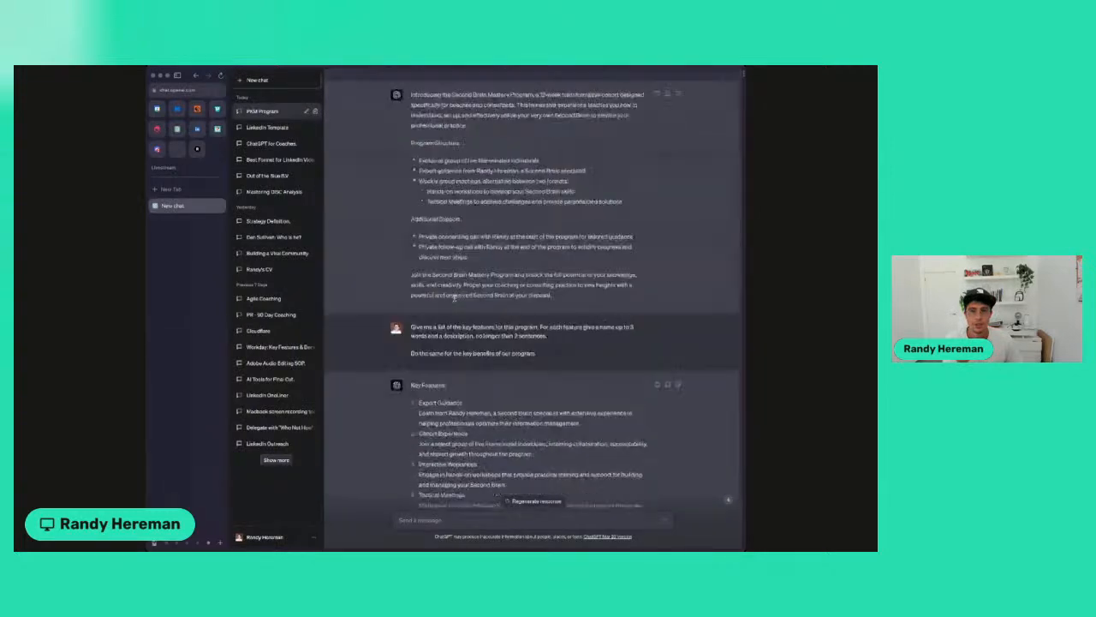
pyautogui.scroll(10, 454, 297)
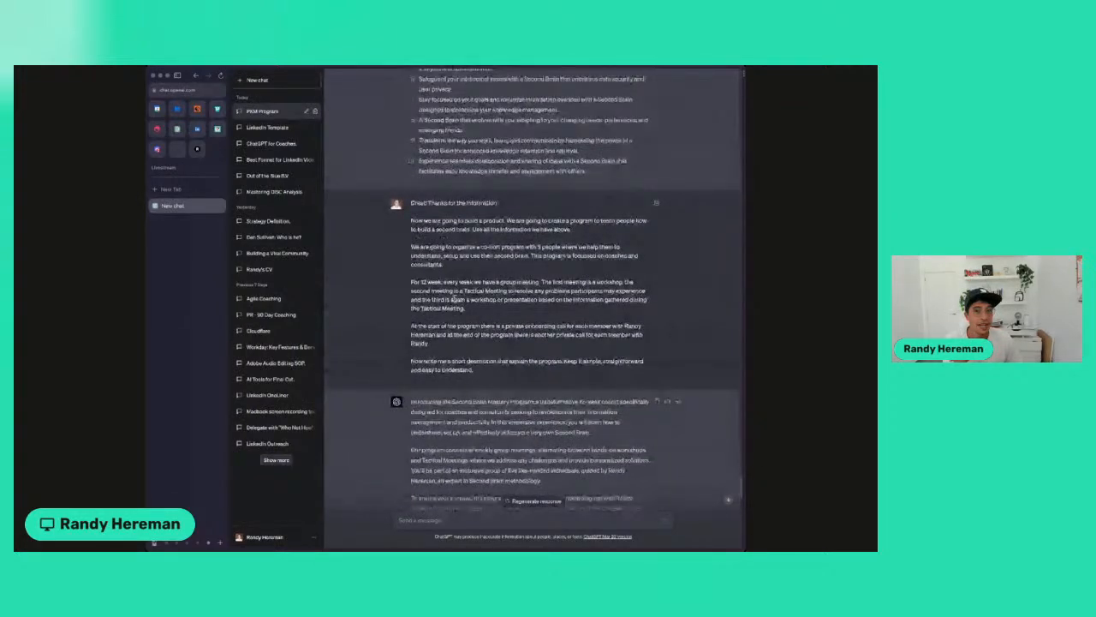
pyautogui.scroll(15, 454, 298)
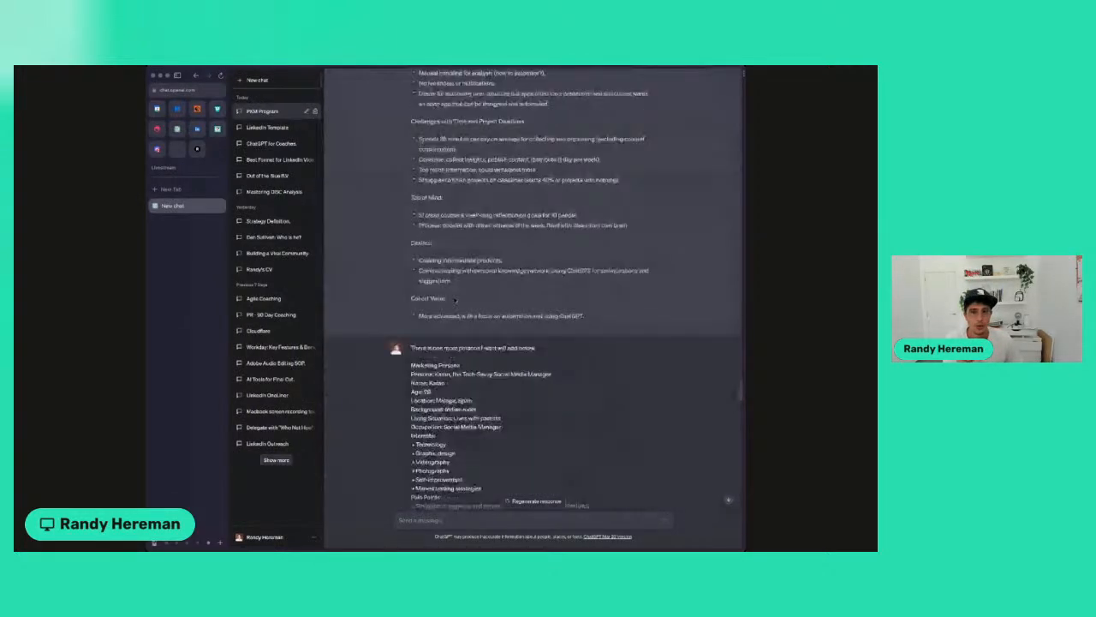
pyautogui.scroll(-5, 454, 299)
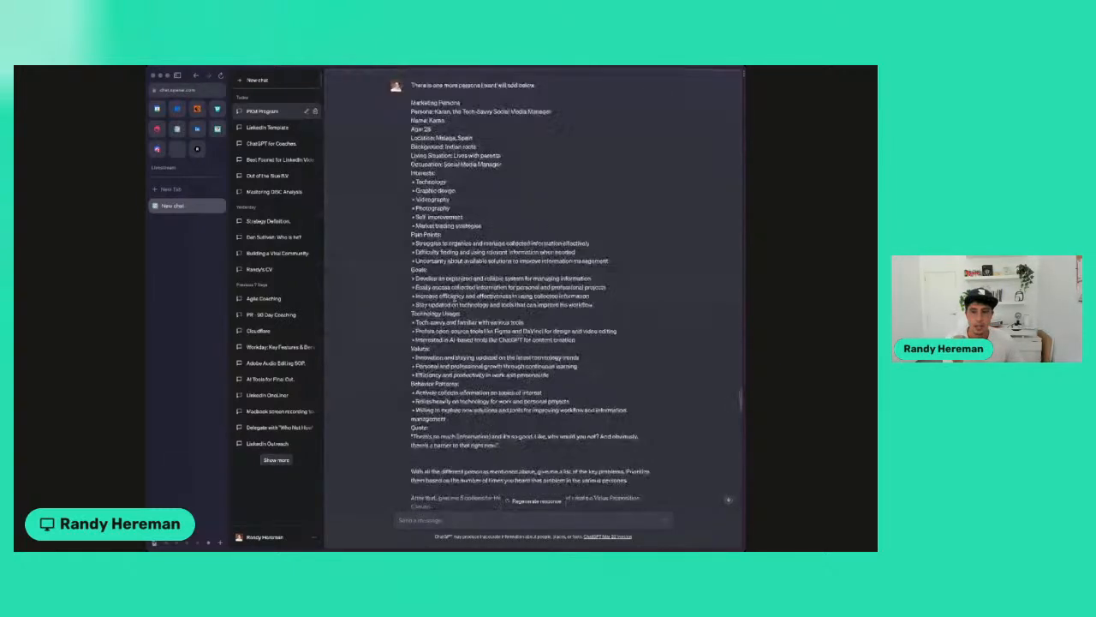
pyautogui.scroll(8, 531, 291)
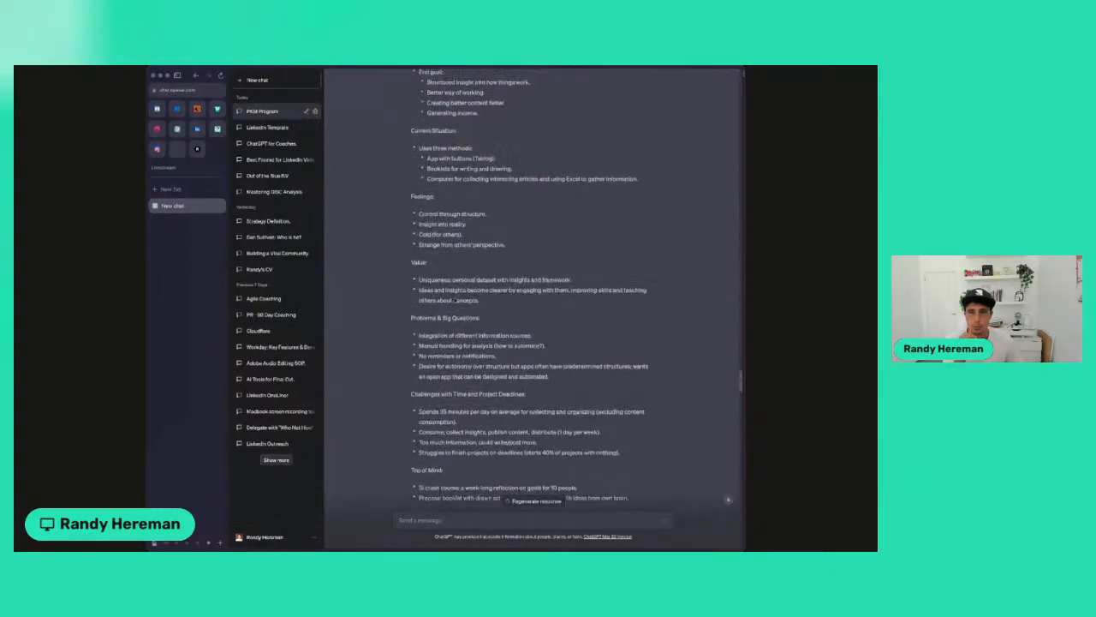
pyautogui.scroll(4, 454, 299)
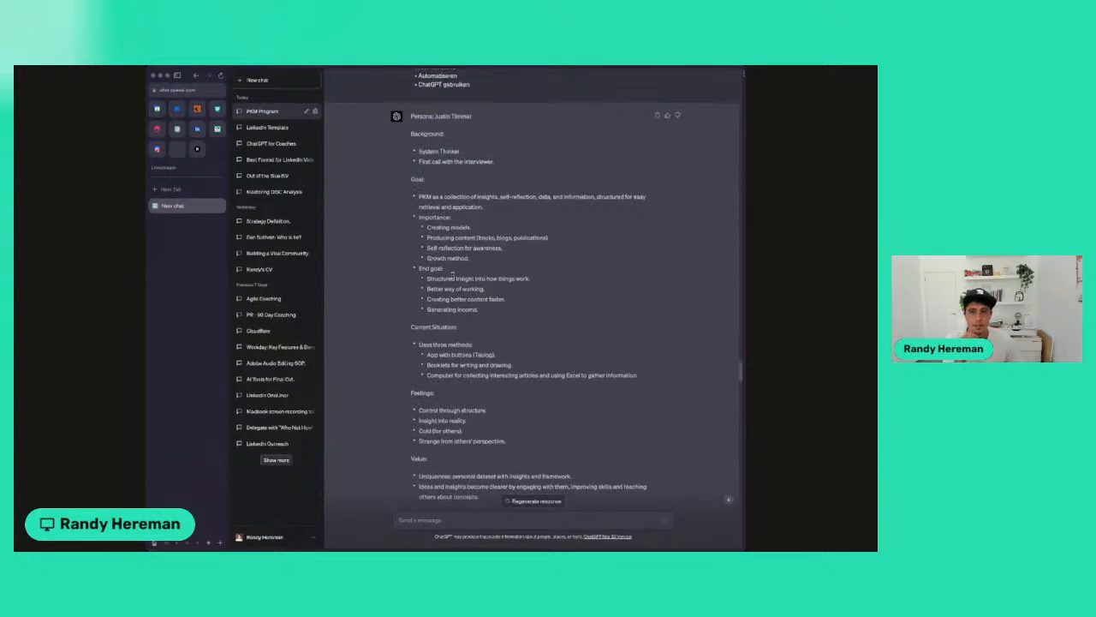
pyautogui.scroll(-2, 452, 275)
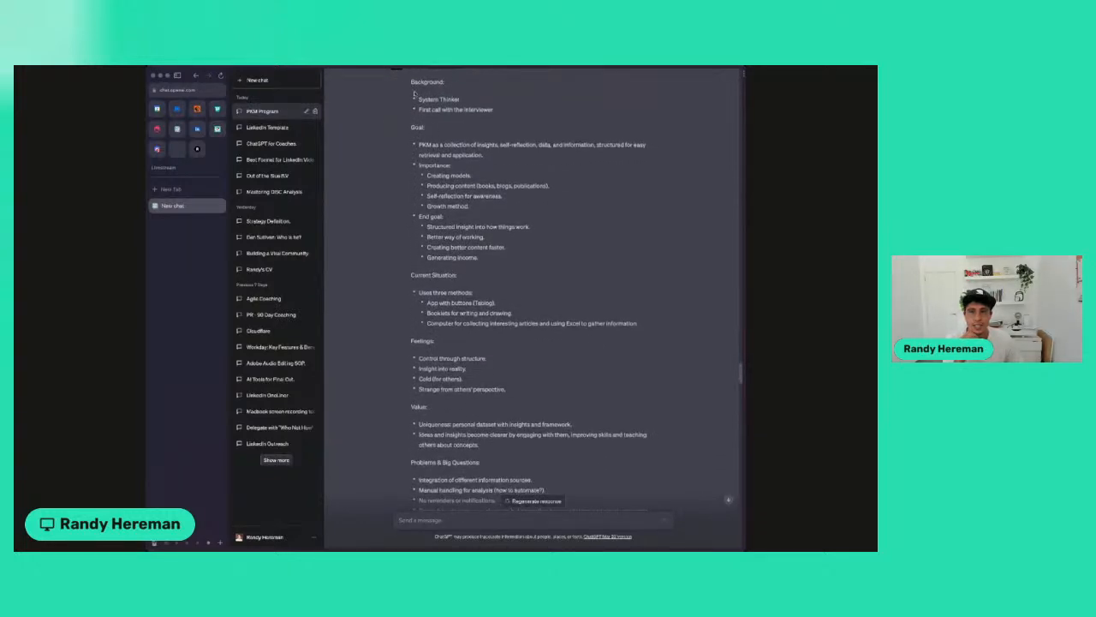
pyautogui.moveTo(411, 82); pyautogui.dragTo(517, 452)
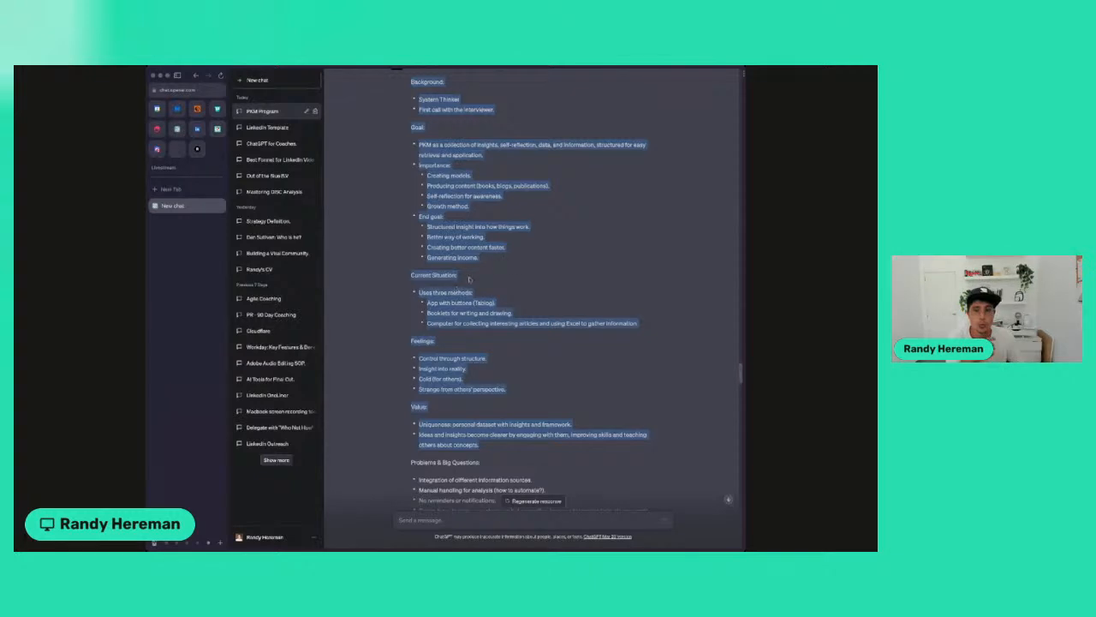
pyautogui.click(513, 255)
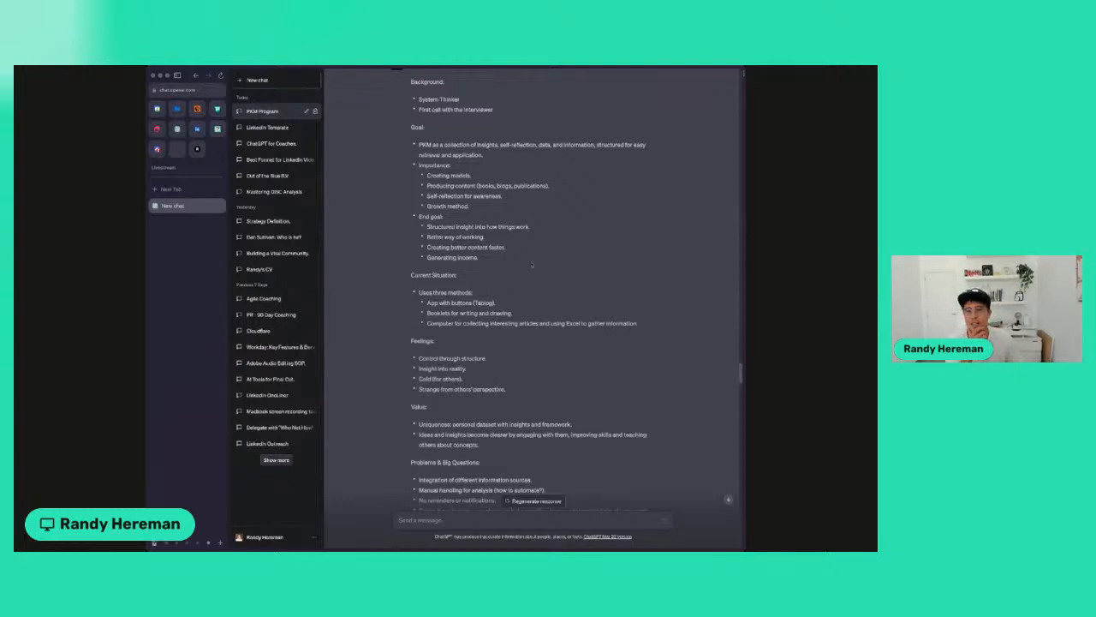
# - Read through the chat's key problems, job map, value propositions, program descriptions, features, benefits and FAQ prompts
pyautogui.scroll(-15, 531, 264)
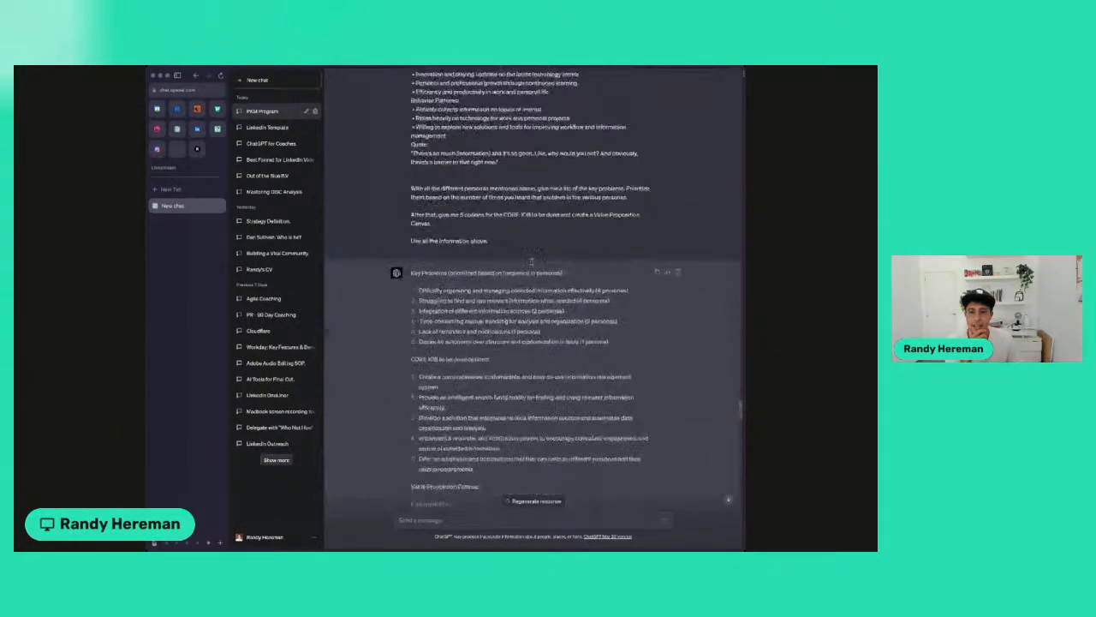
pyautogui.scroll(-15, 531, 262)
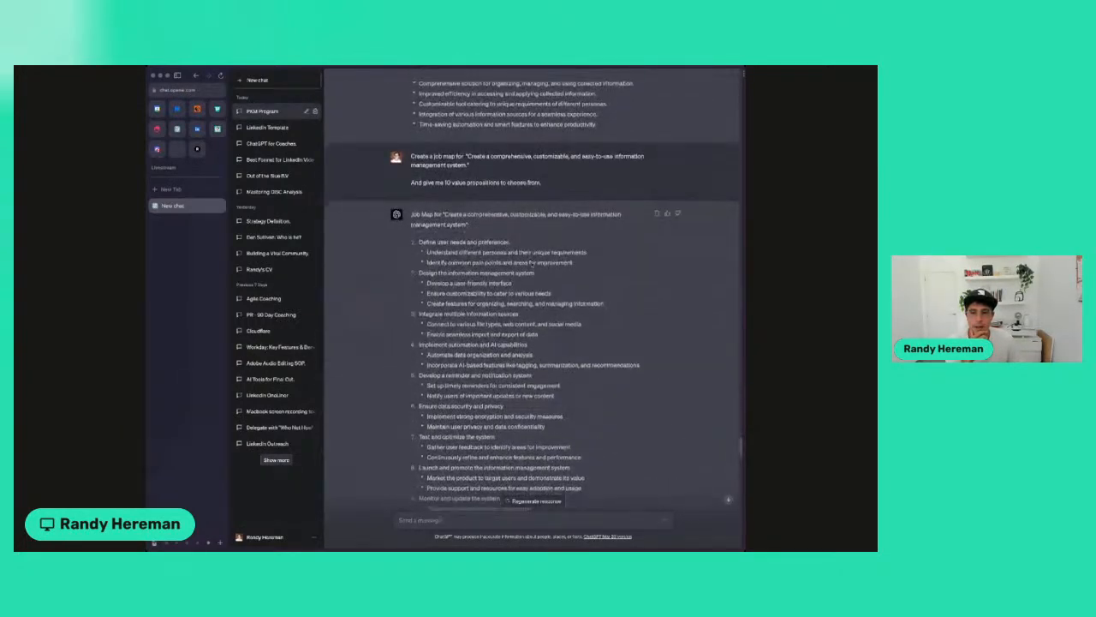
pyautogui.scroll(-3, 530, 262)
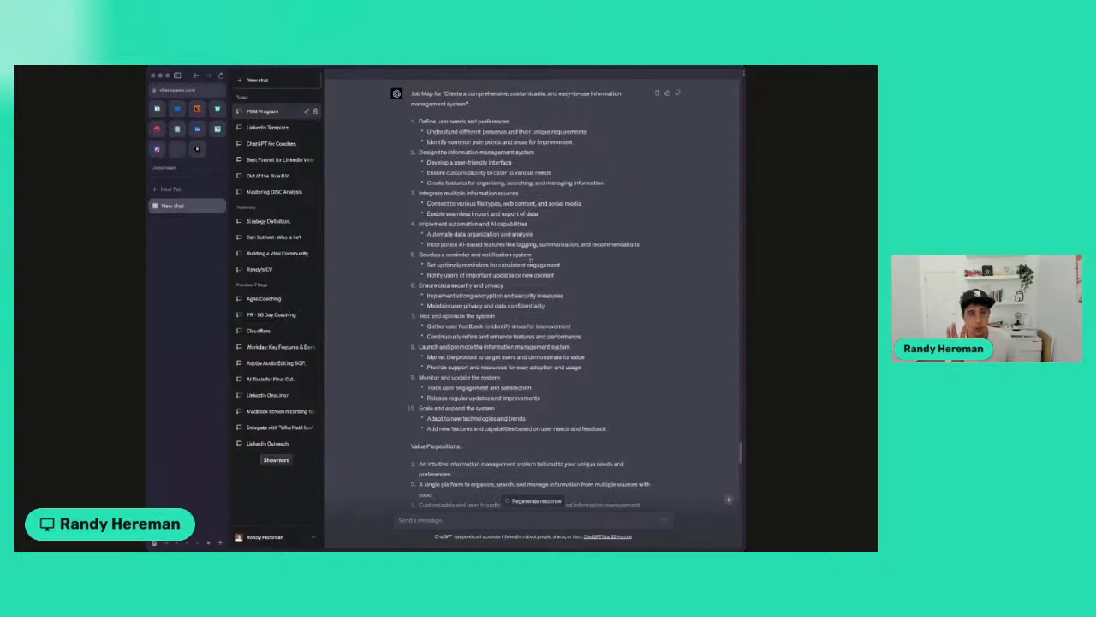
pyautogui.scroll(-5, 531, 261)
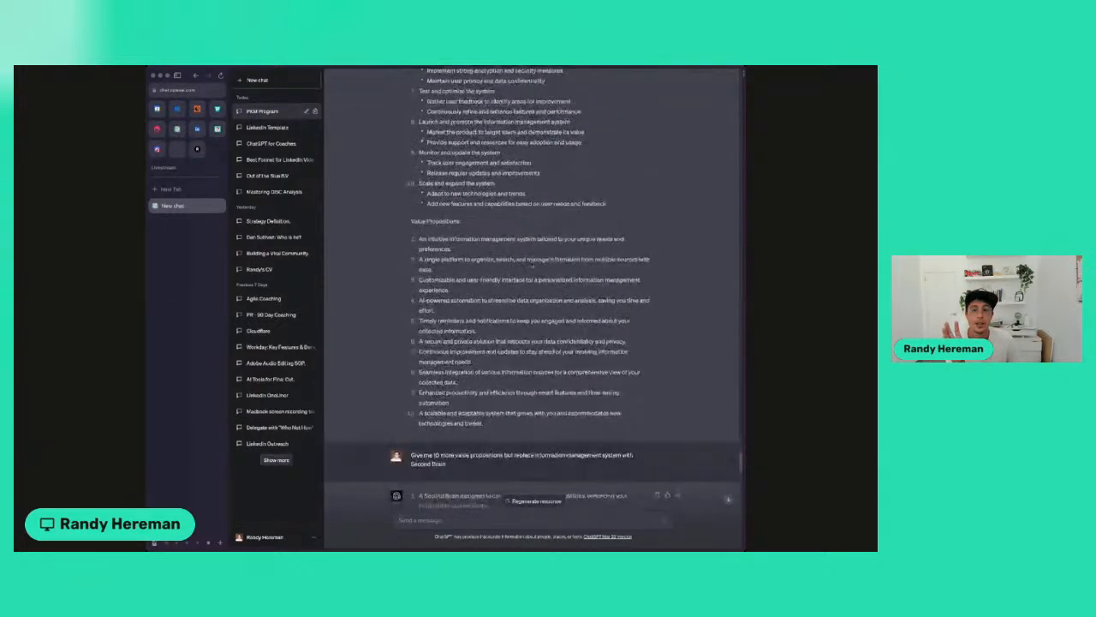
pyautogui.scroll(-4, 531, 262)
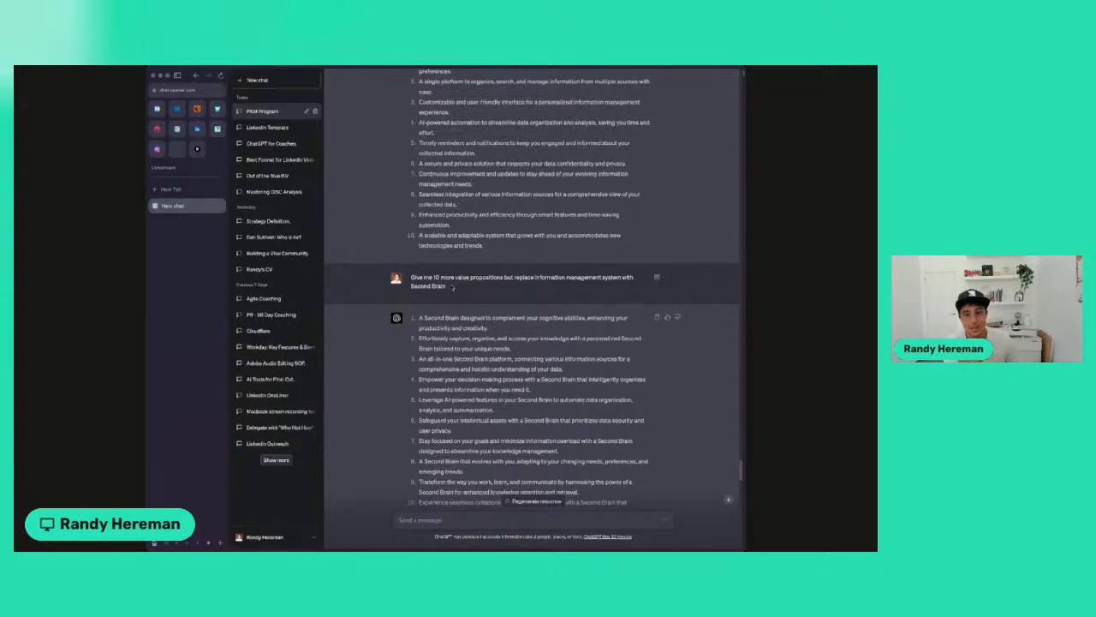
pyautogui.scroll(-2, 451, 287)
pyautogui.moveTo(419, 239); pyautogui.dragTo(604, 432)
pyautogui.scroll(-7, 467, 250)
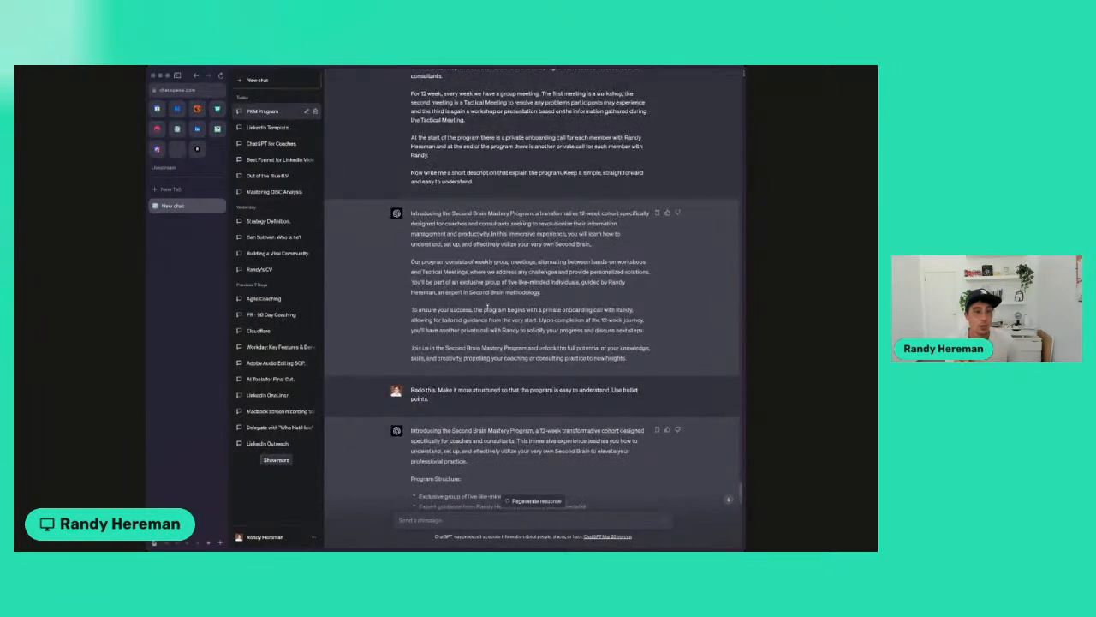
pyautogui.scroll(-10, 488, 307)
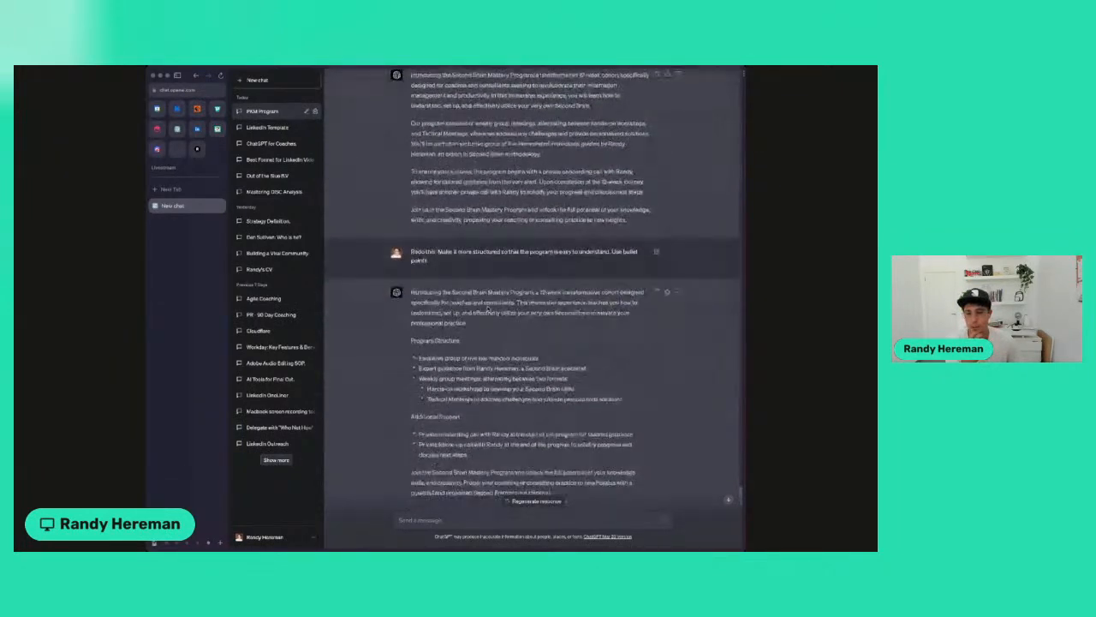
pyautogui.scroll(-10, 484, 305)
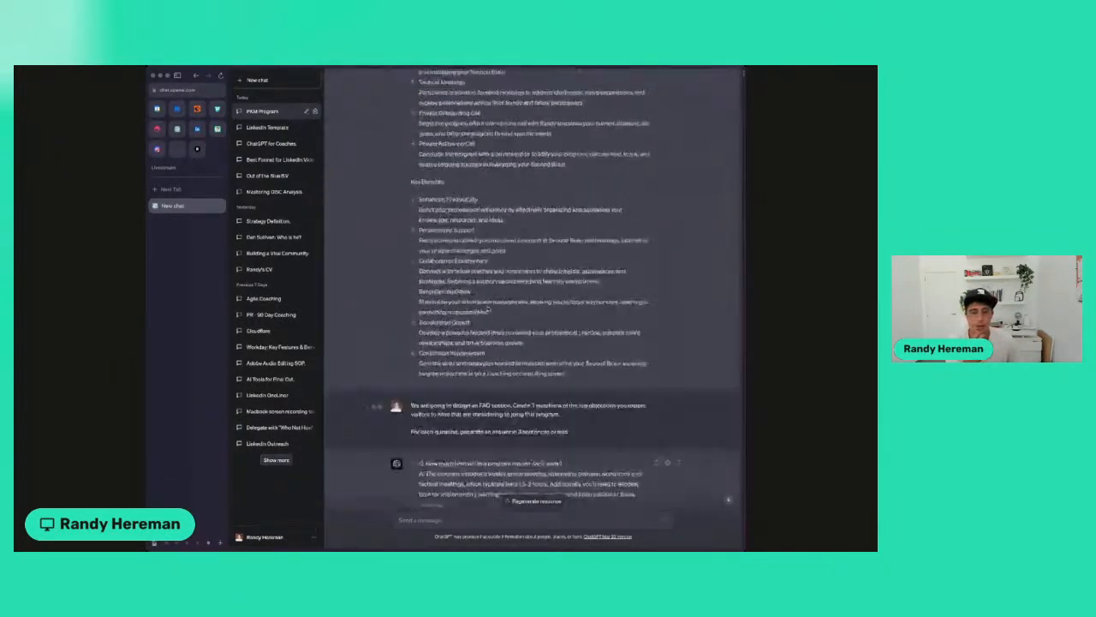
# - Return to the Lightfunnels page editor and show the product page without the editing panels
pyautogui.click(177, 149)
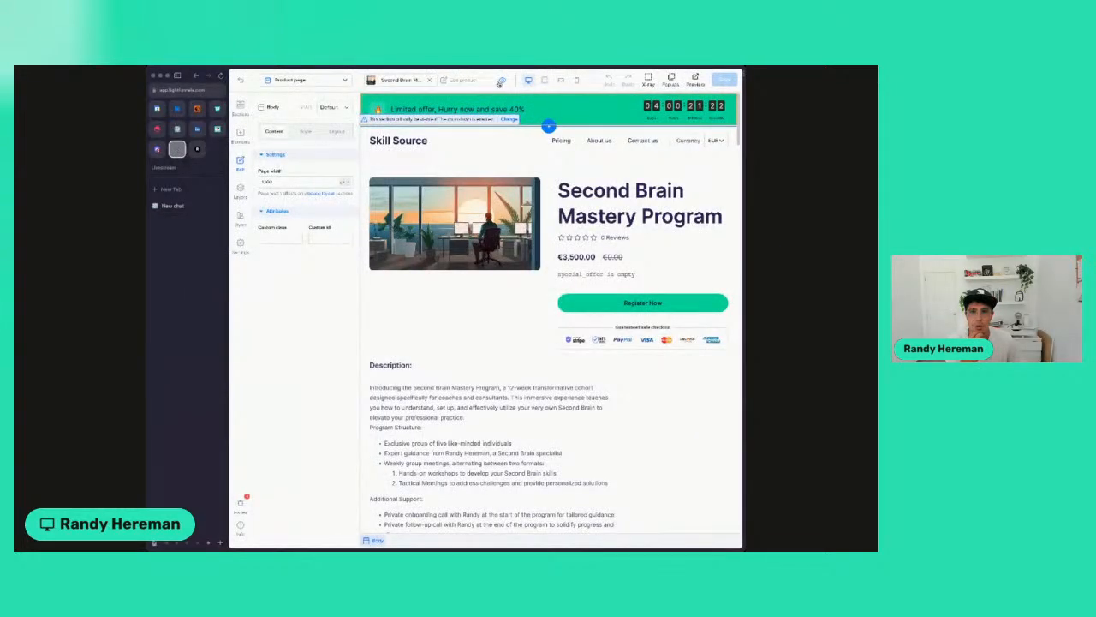
pyautogui.click(501, 81)
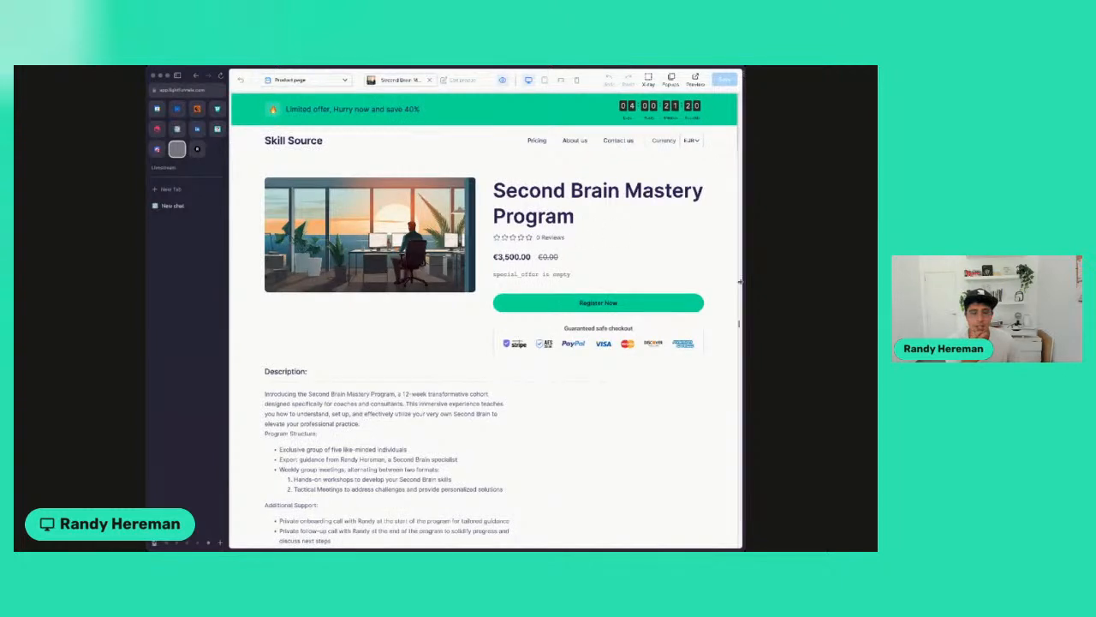
pyautogui.moveTo(741, 281); pyautogui.dragTo(744, 282)
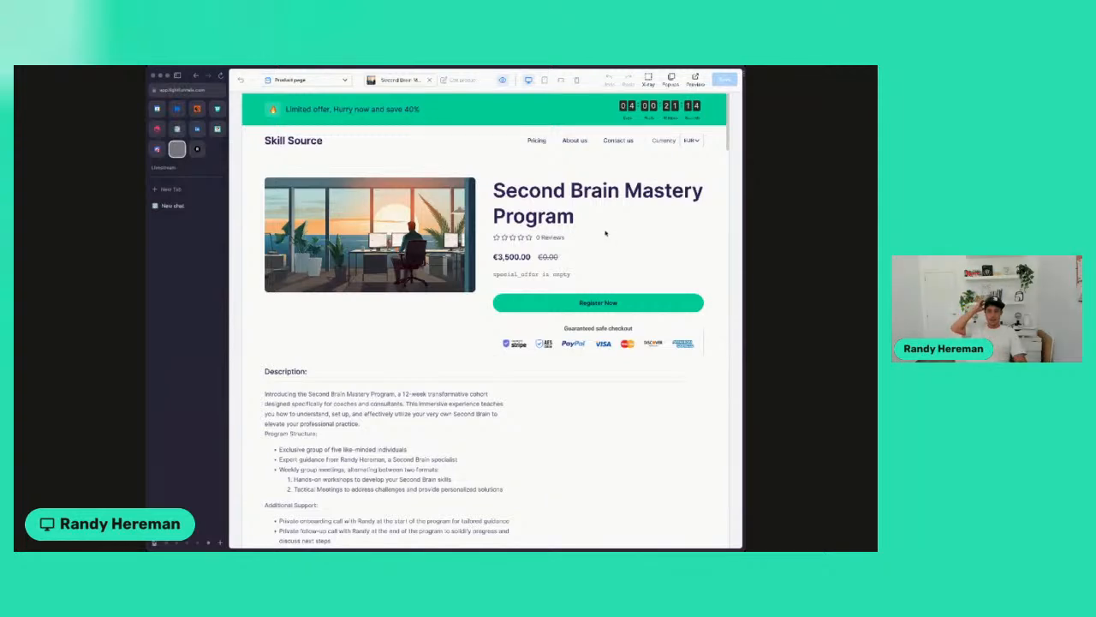
# - Examine the product page preview from the description through the benefits, course sign-up and learning experience sections to the video
pyautogui.scroll(-5, 595, 227)
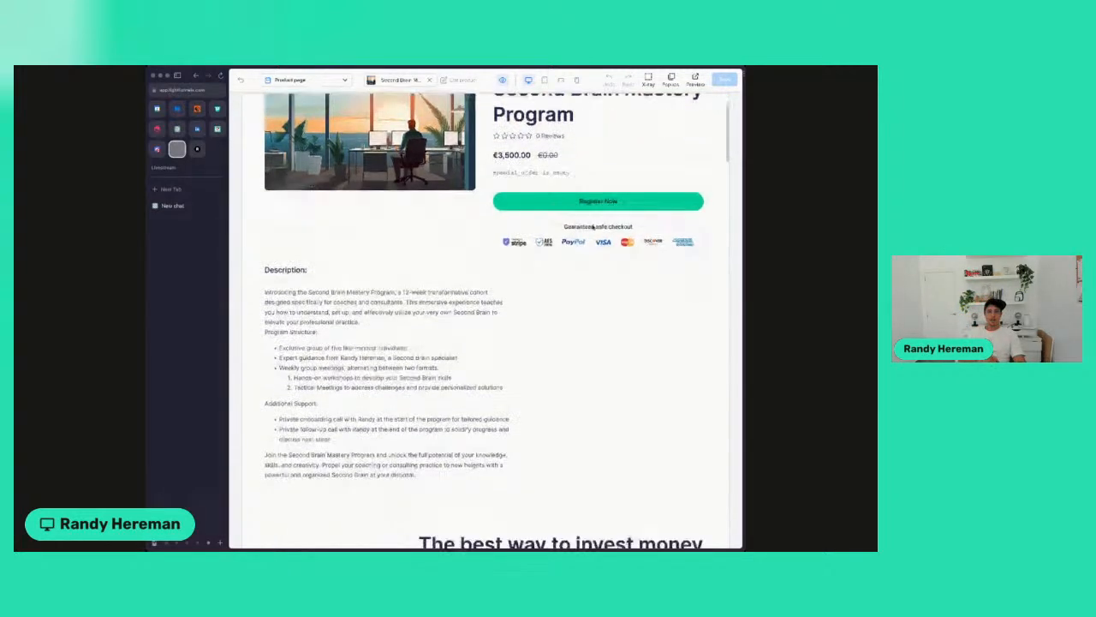
pyautogui.scroll(-5, 592, 227)
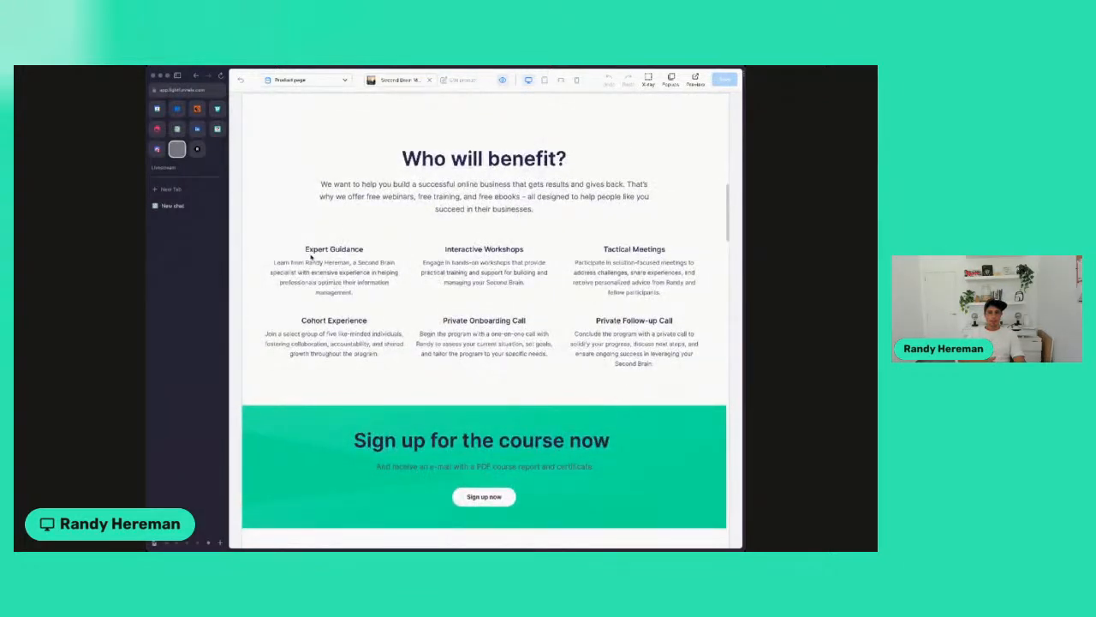
pyautogui.moveTo(313, 256)
pyautogui.mouseDown()
pyautogui.moveTo(659, 368)
pyautogui.moveTo(297, 249)
pyautogui.mouseUp()
pyautogui.click(297, 249)
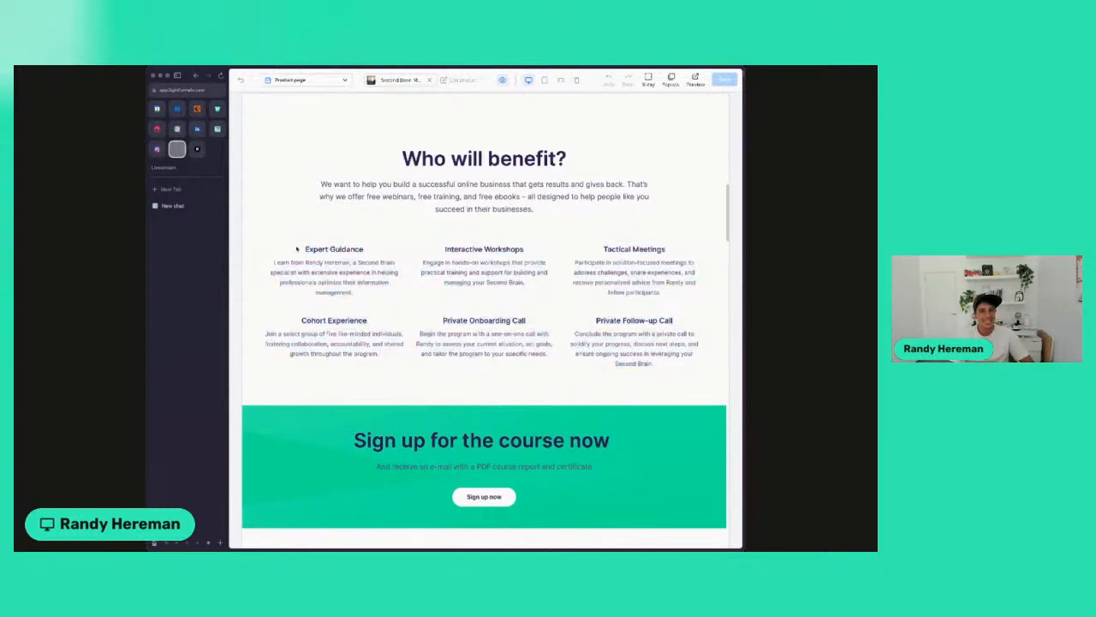
pyautogui.scroll(-3, 297, 250)
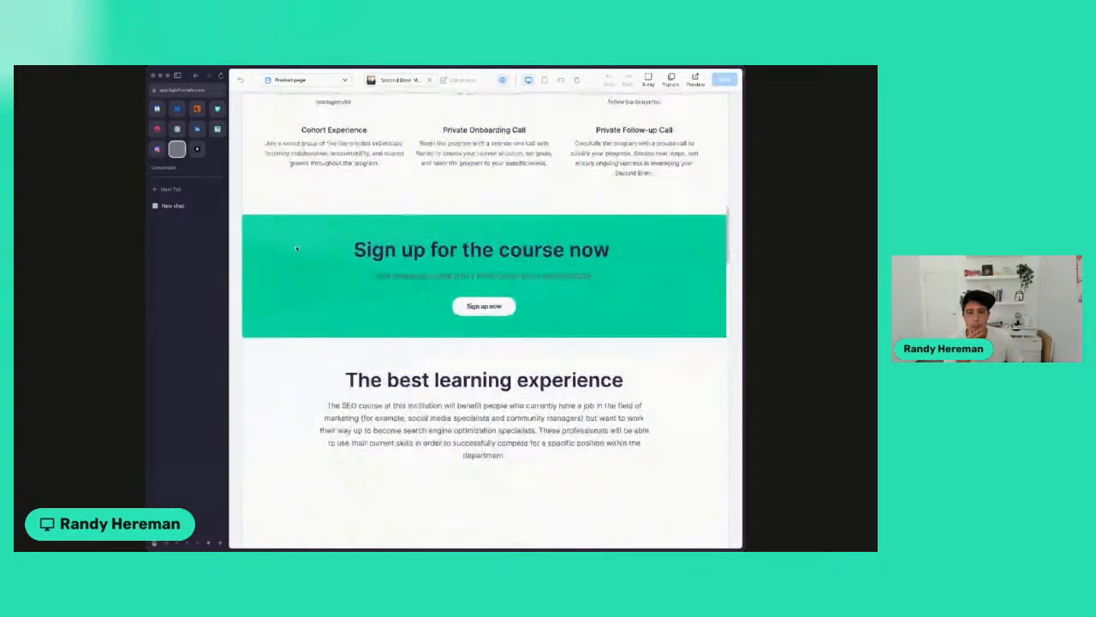
pyautogui.scroll(-5, 297, 249)
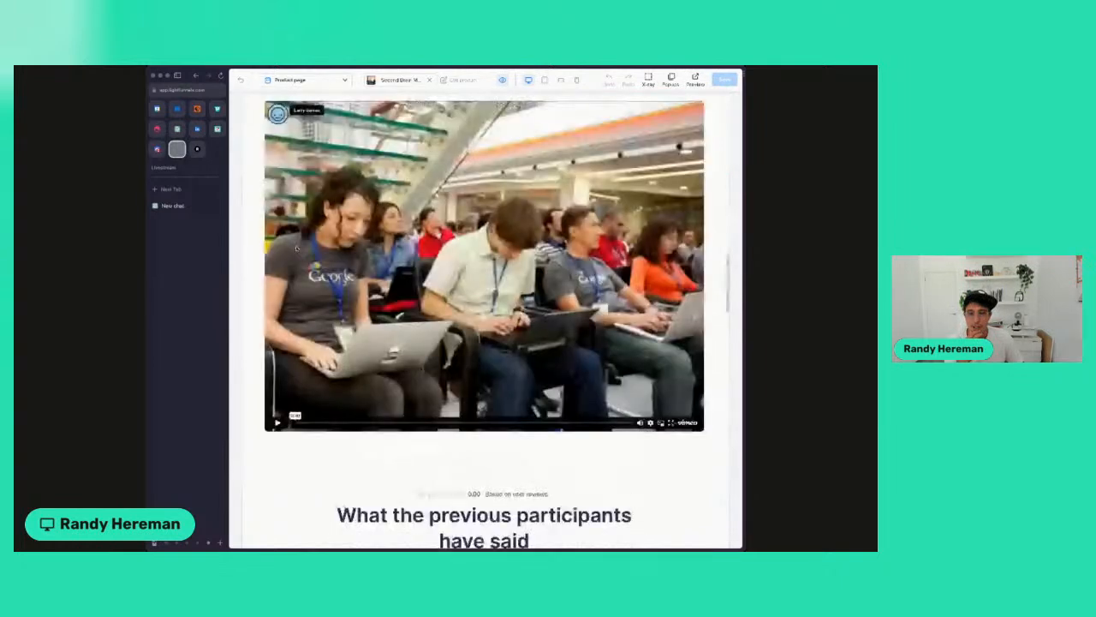
pyautogui.scroll(2, 297, 250)
pyautogui.scroll(4, 297, 249)
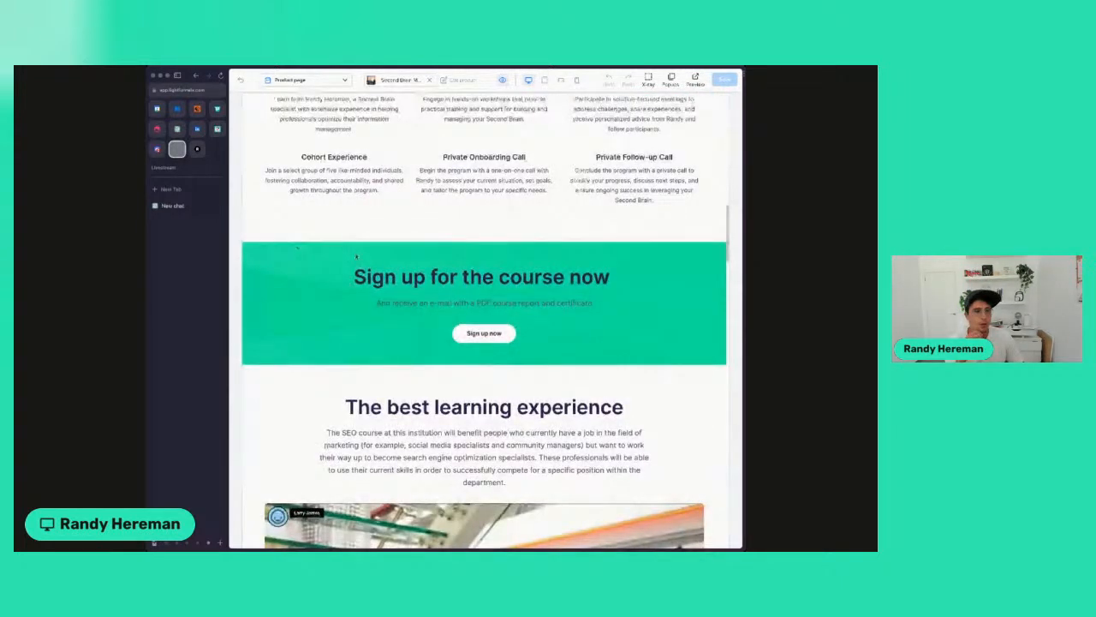
pyautogui.scroll(-1, 352, 254)
pyautogui.scroll(-5, 355, 251)
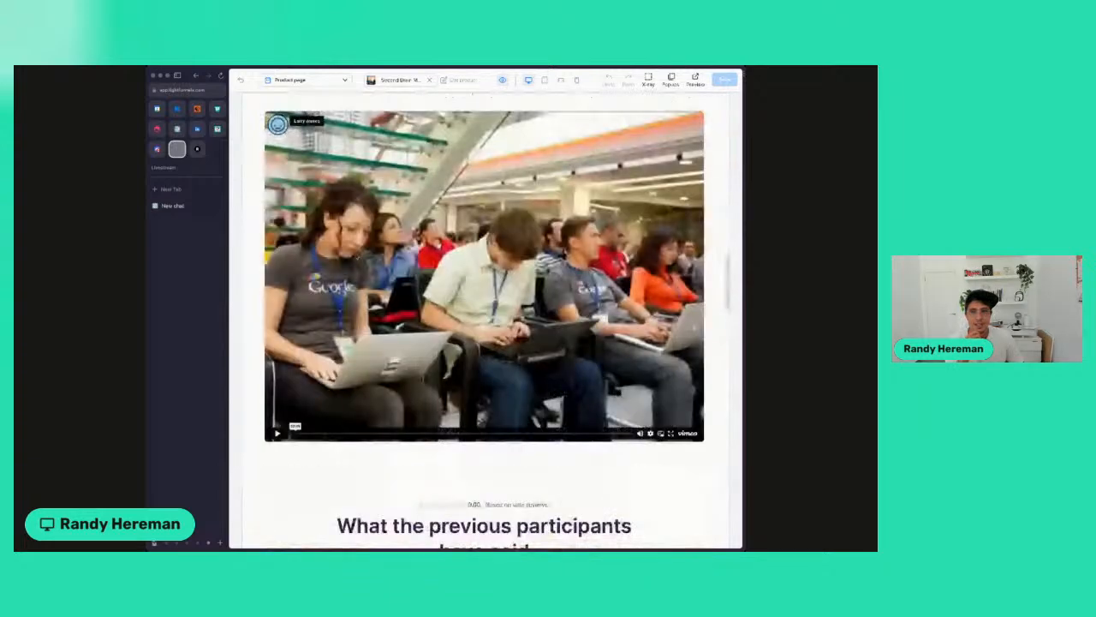
pyautogui.scroll(10, 355, 252)
pyautogui.scroll(-4, 354, 251)
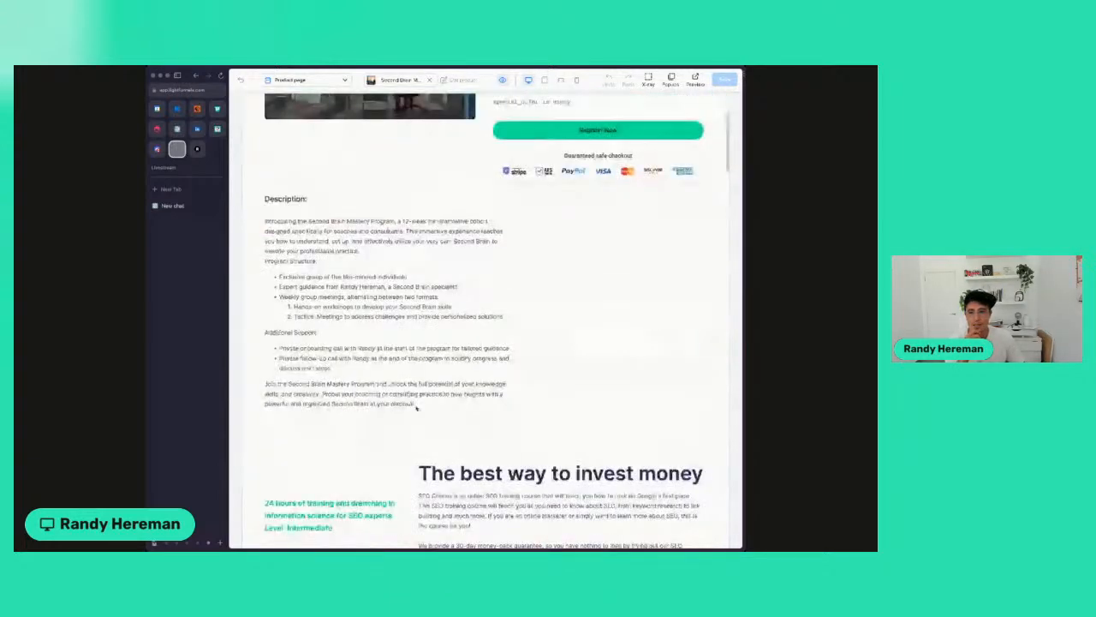
# - Read the product description's introduction, program structure, additional support and closing text, and check the product header above it
pyautogui.moveTo(416, 405); pyautogui.dragTo(263, 220)
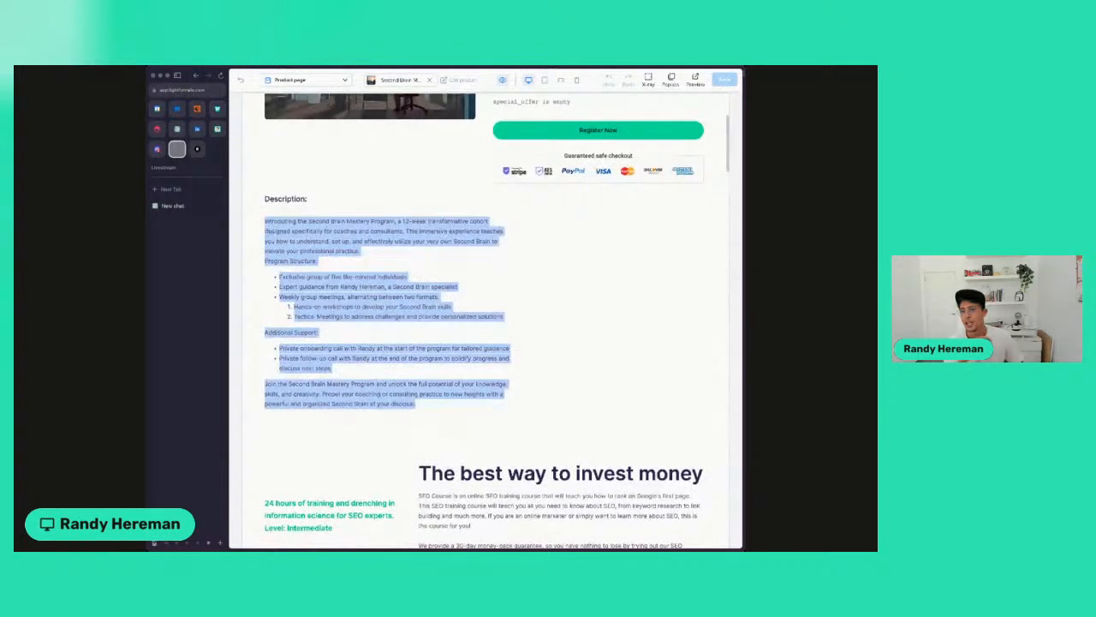
pyautogui.click(326, 264)
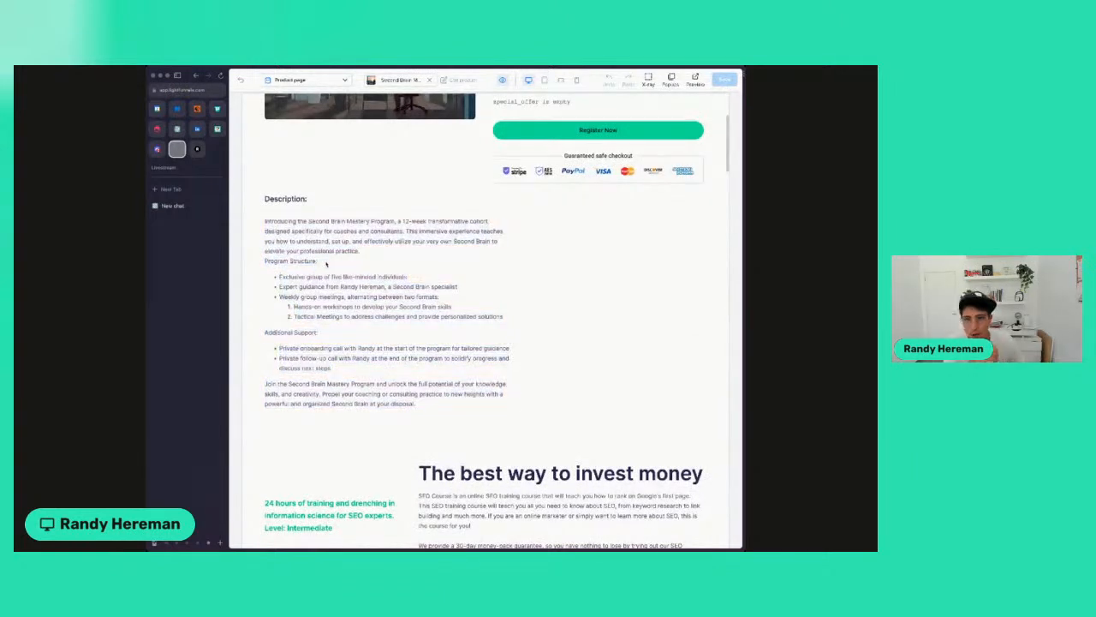
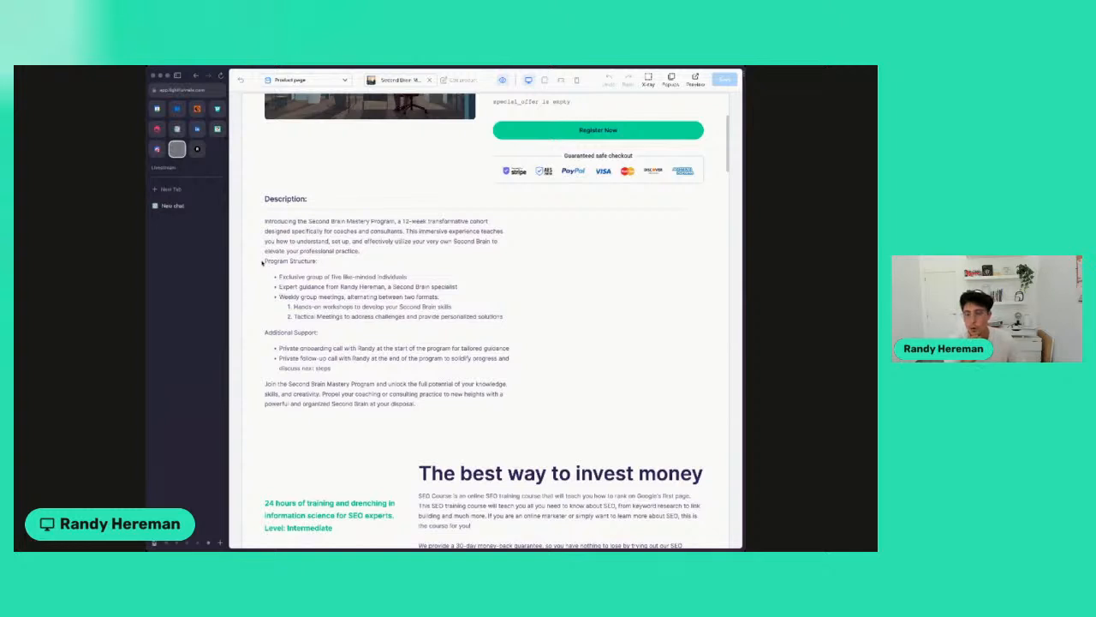
pyautogui.moveTo(262, 263); pyautogui.dragTo(382, 371)
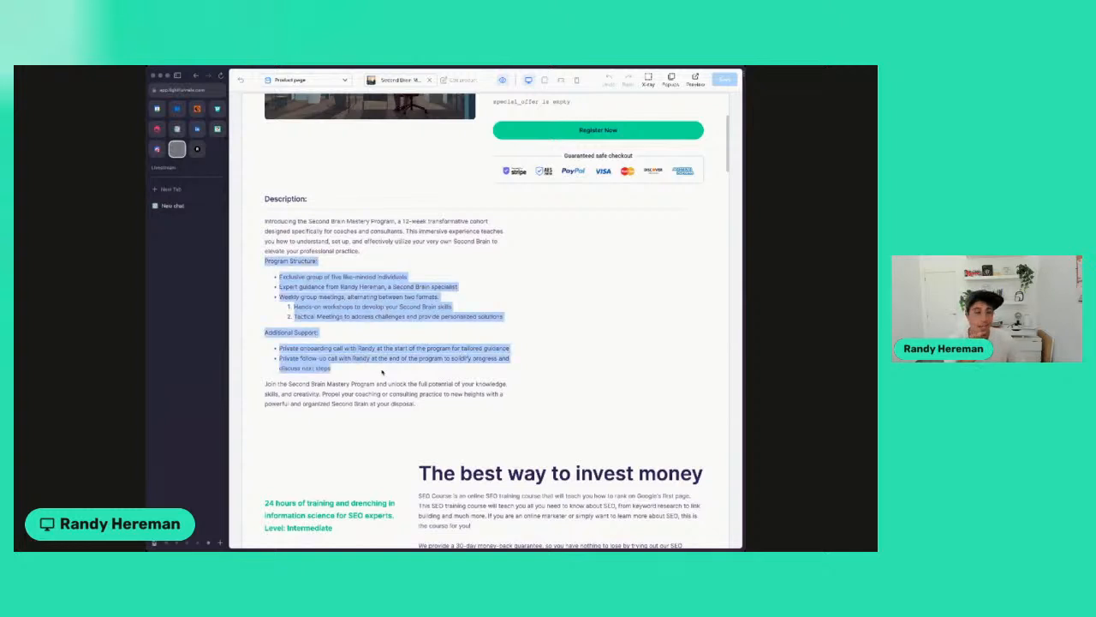
pyautogui.click(382, 371)
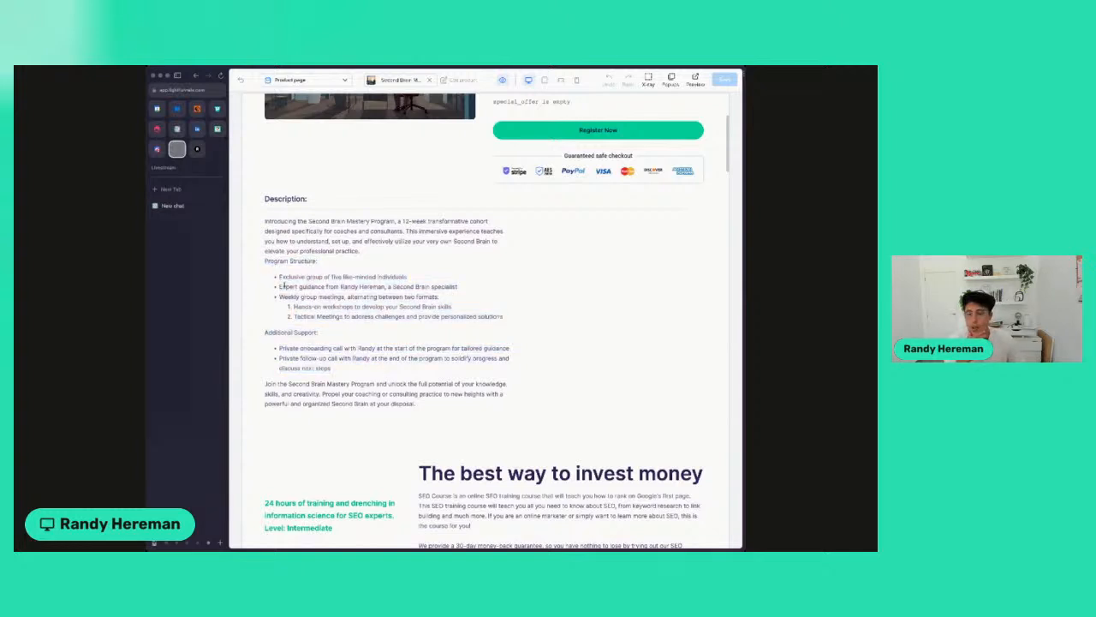
pyautogui.moveTo(279, 276); pyautogui.dragTo(410, 278)
pyautogui.click(409, 278)
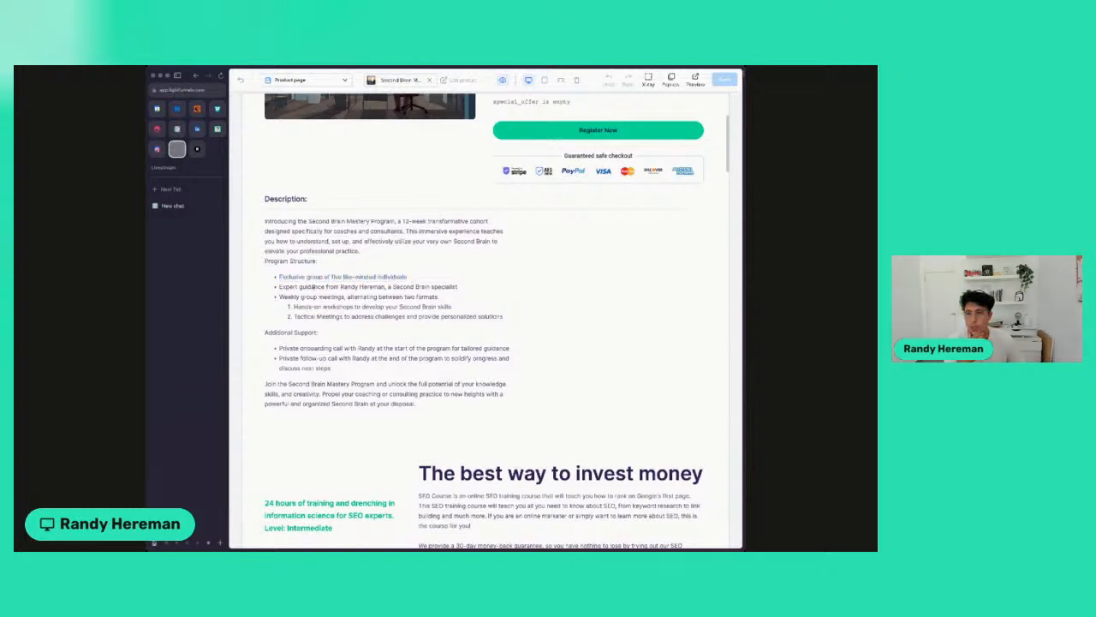
pyautogui.moveTo(278, 287); pyautogui.dragTo(461, 289)
pyautogui.click(460, 289)
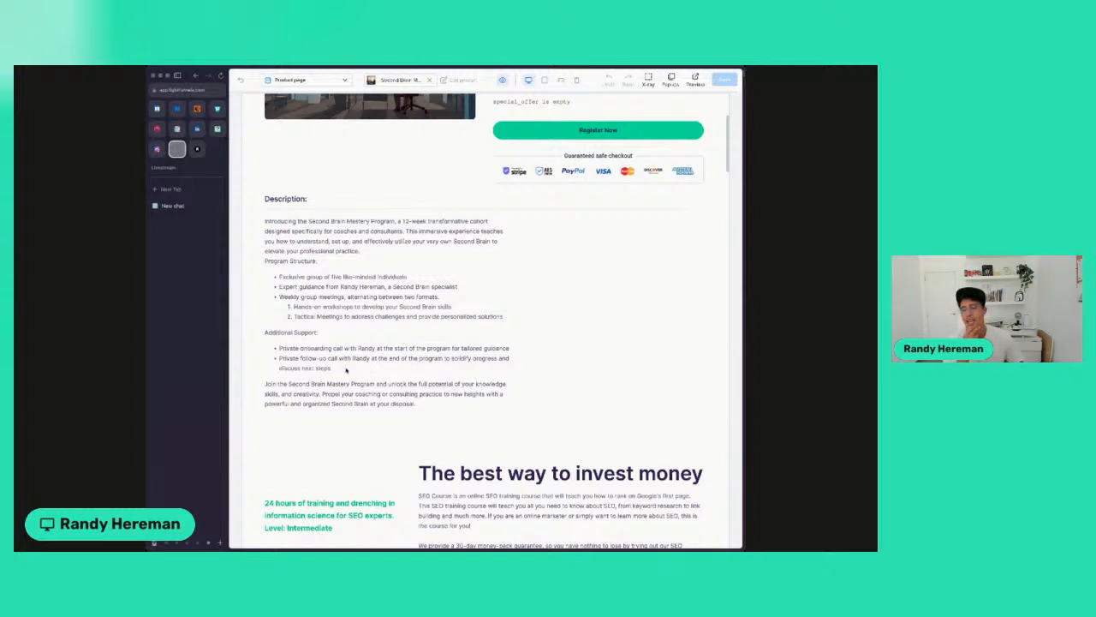
pyautogui.scroll(-1, 271, 360)
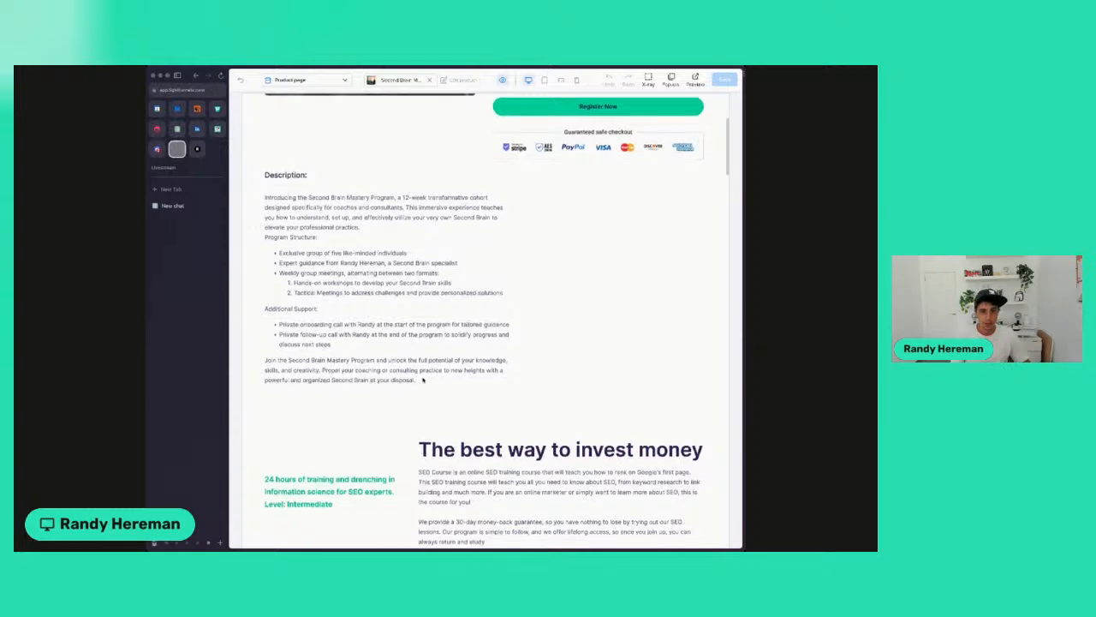
pyautogui.scroll(3, 422, 379)
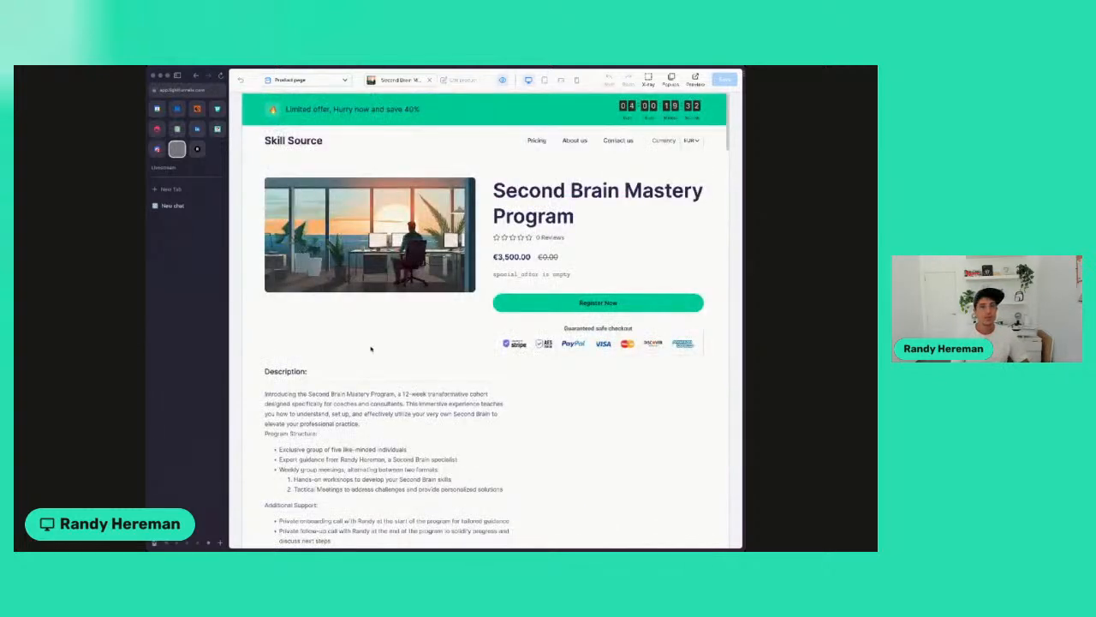
pyautogui.scroll(-2, 371, 350)
pyautogui.scroll(2, 370, 349)
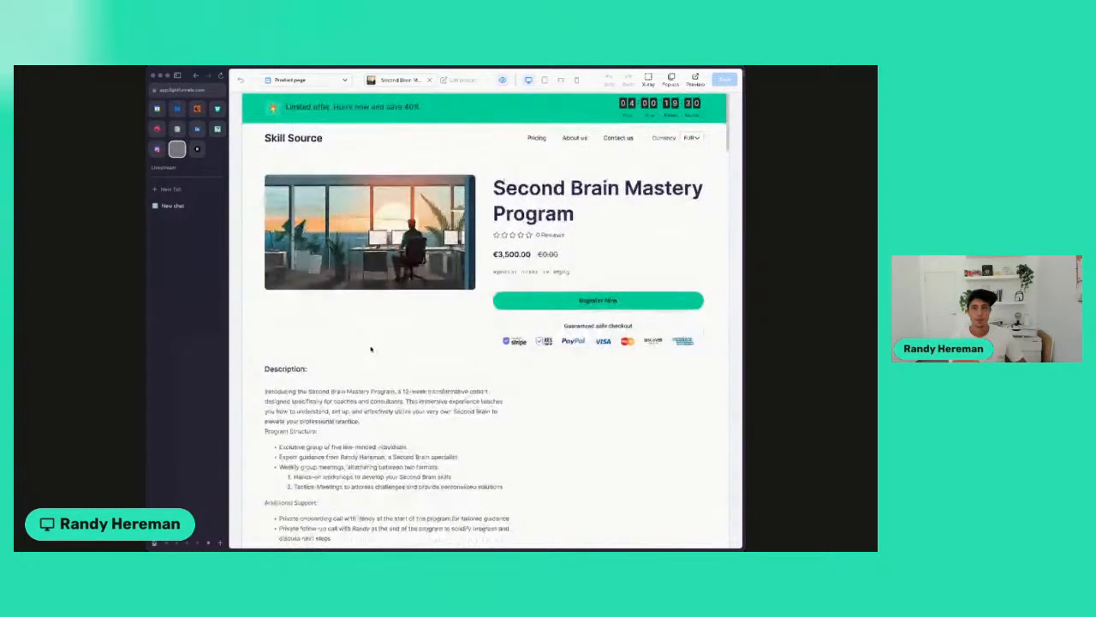